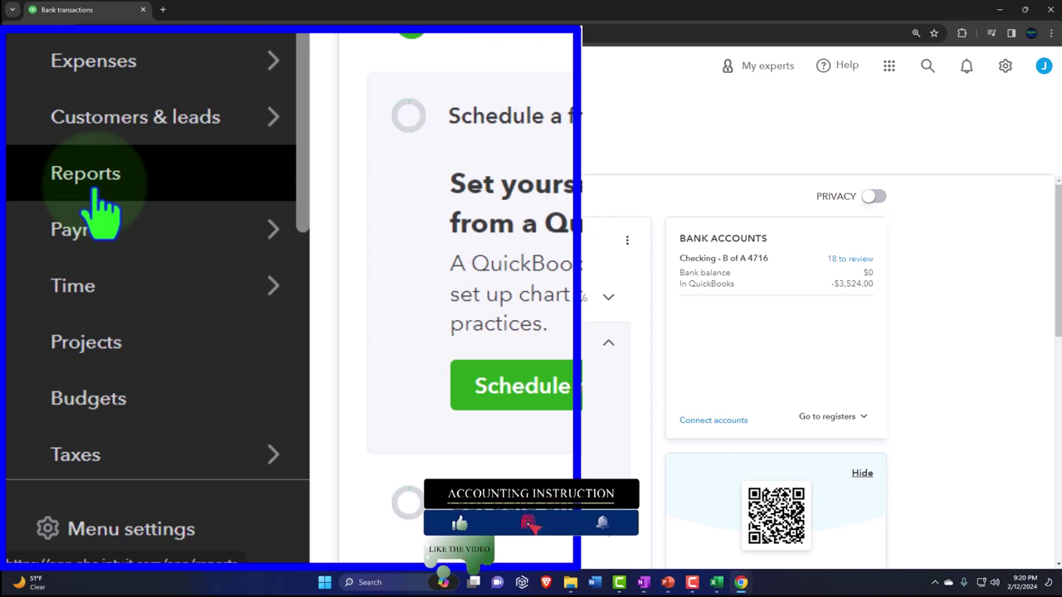
Step: Open the Balance Sheet, Profit and Loss, and Trial Balance reports from the favorite reports, each in its own browser tab
click(95, 204)
mouse_move(281, 117)
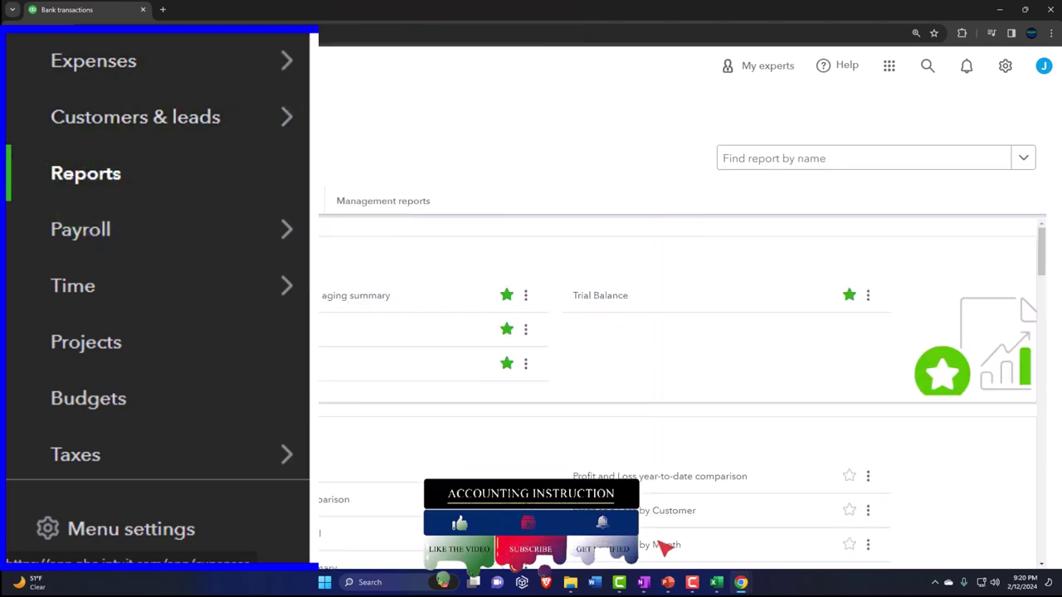
right_click(267, 336)
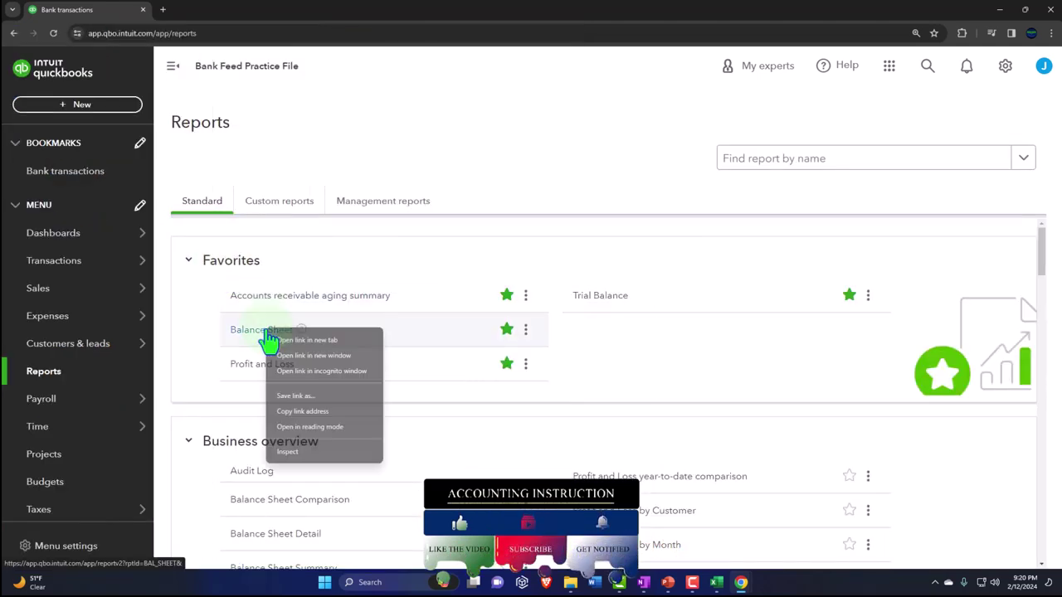
click(286, 347)
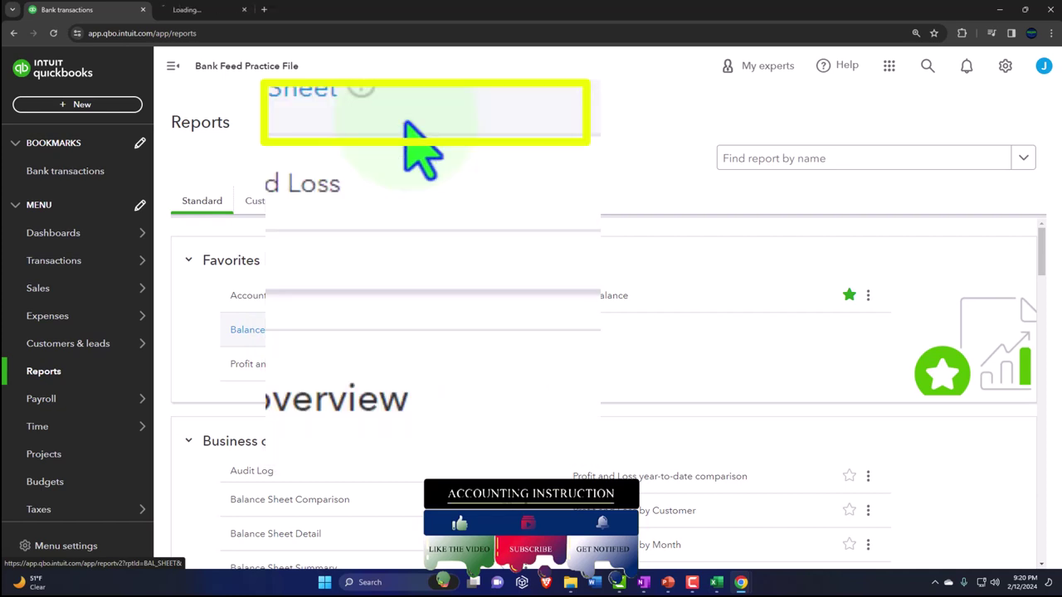
right_click(268, 369)
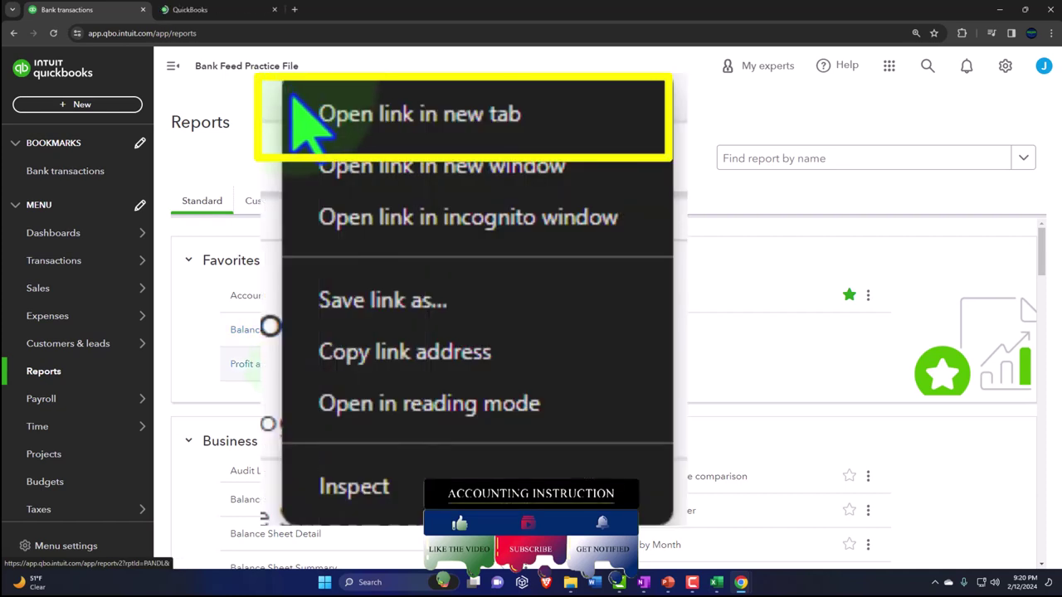
click(295, 380)
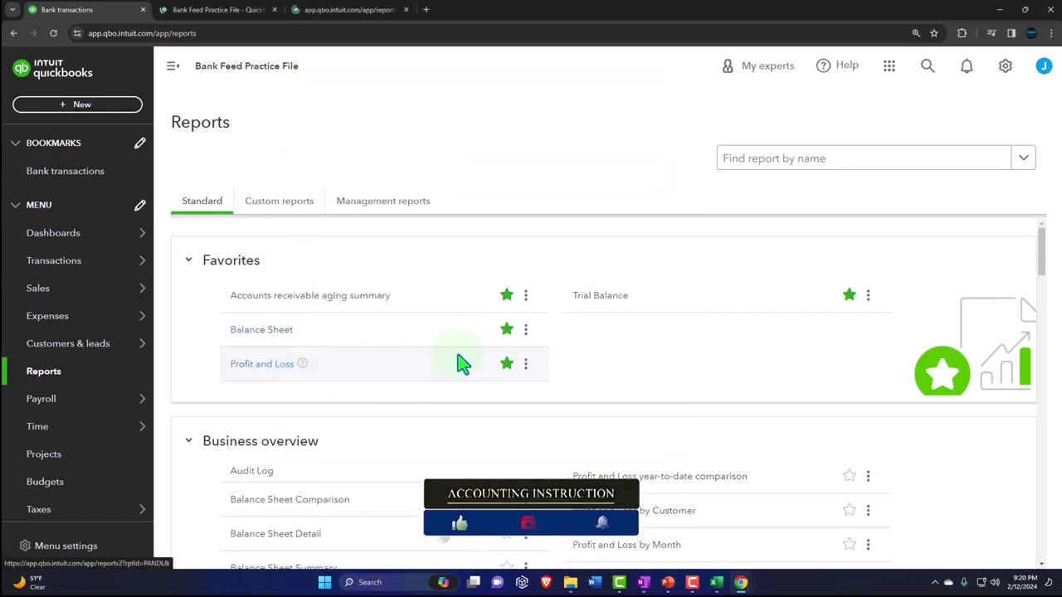
right_click(589, 301)
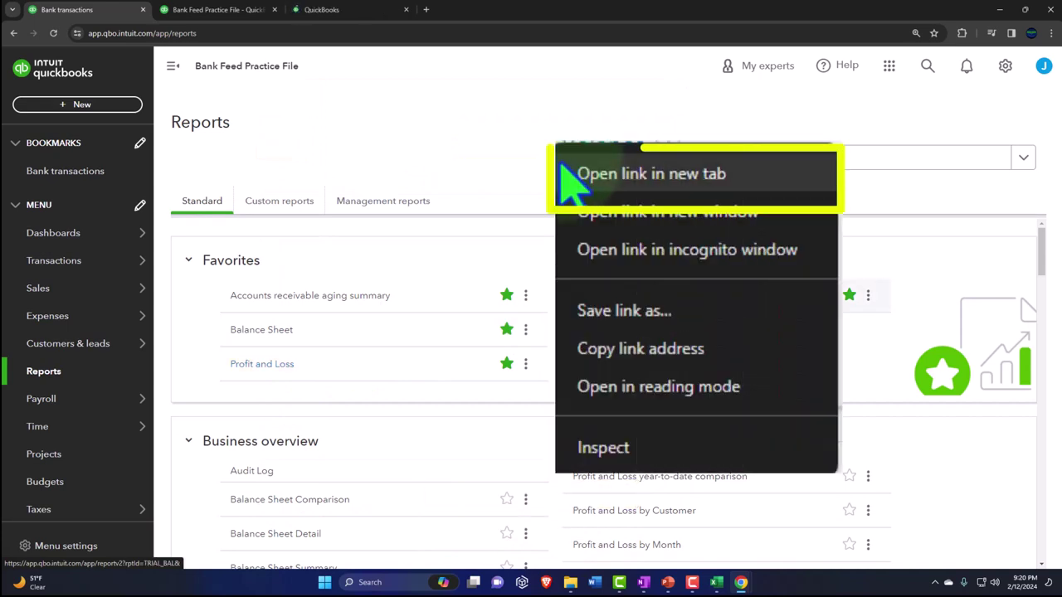
click(622, 313)
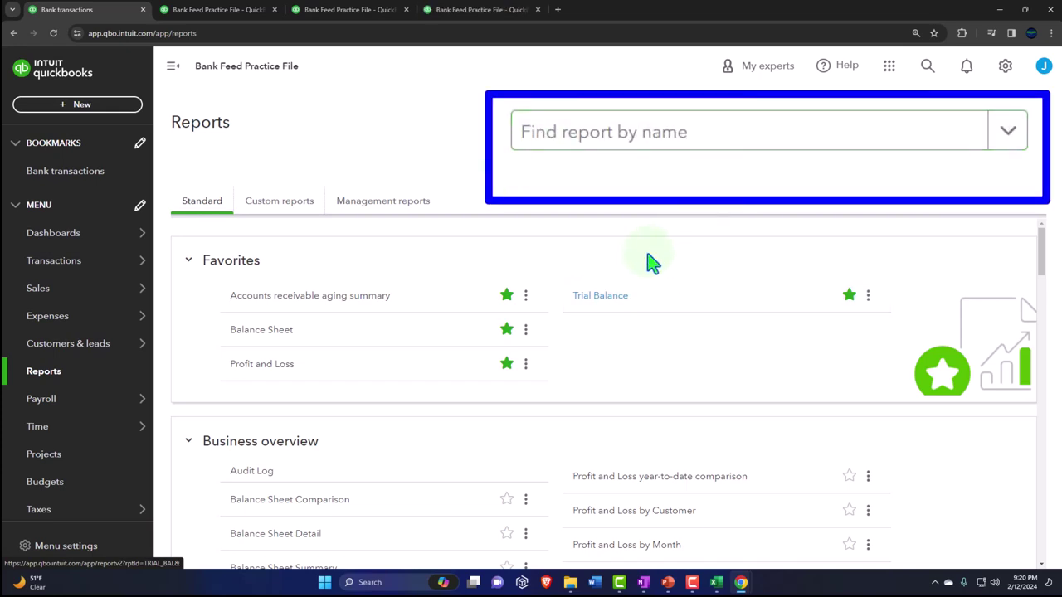
click(693, 271)
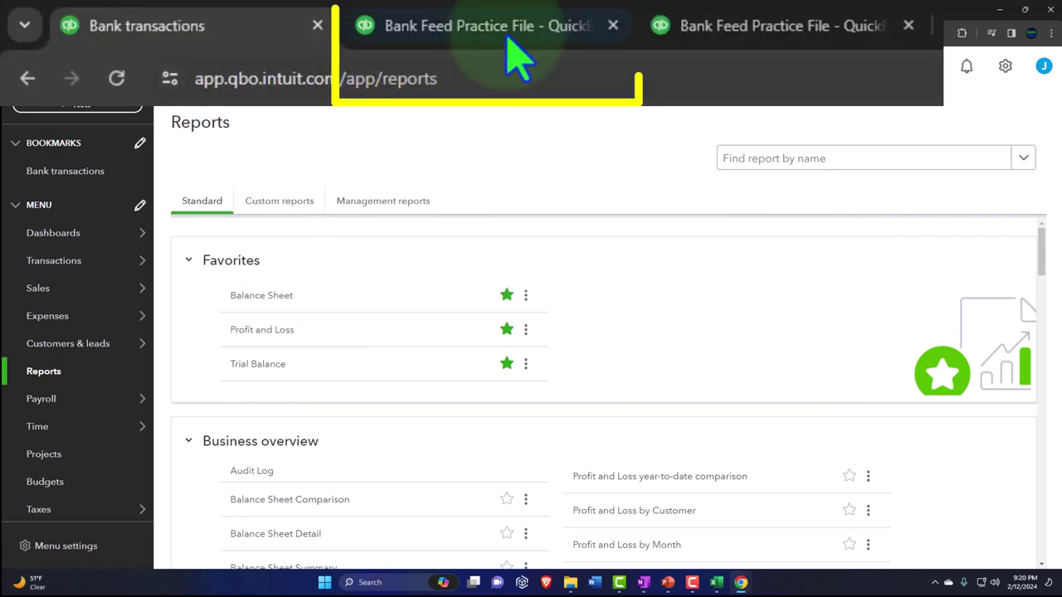
Step: Set the Balance Sheet's report period to 01/01/2024 through 02/29/2024, with the navigation menu collapsed
click(222, 9)
click(182, 74)
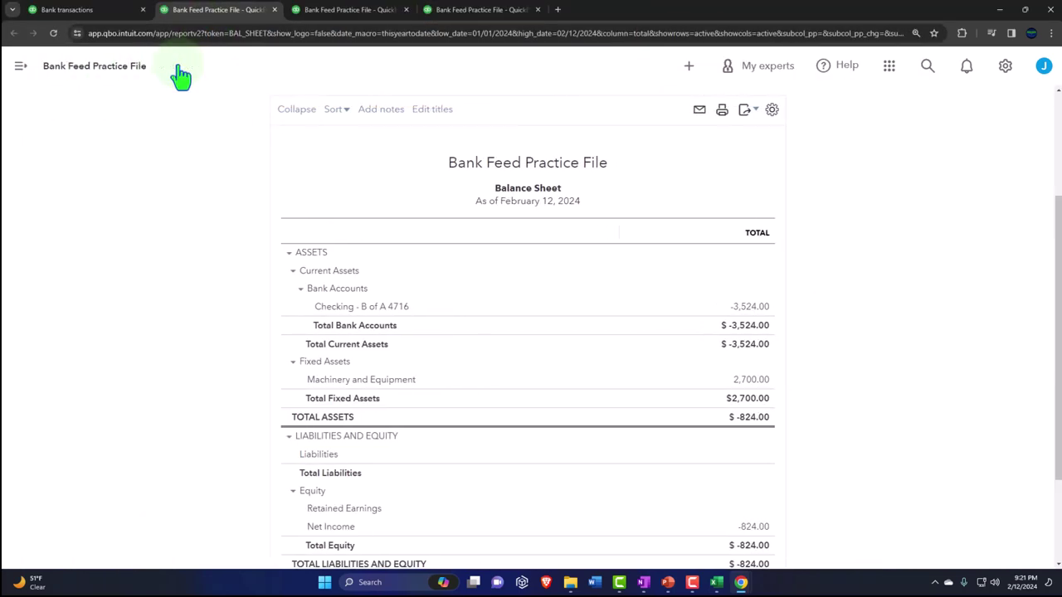
scroll(143, 172, up, 2)
click(235, 174)
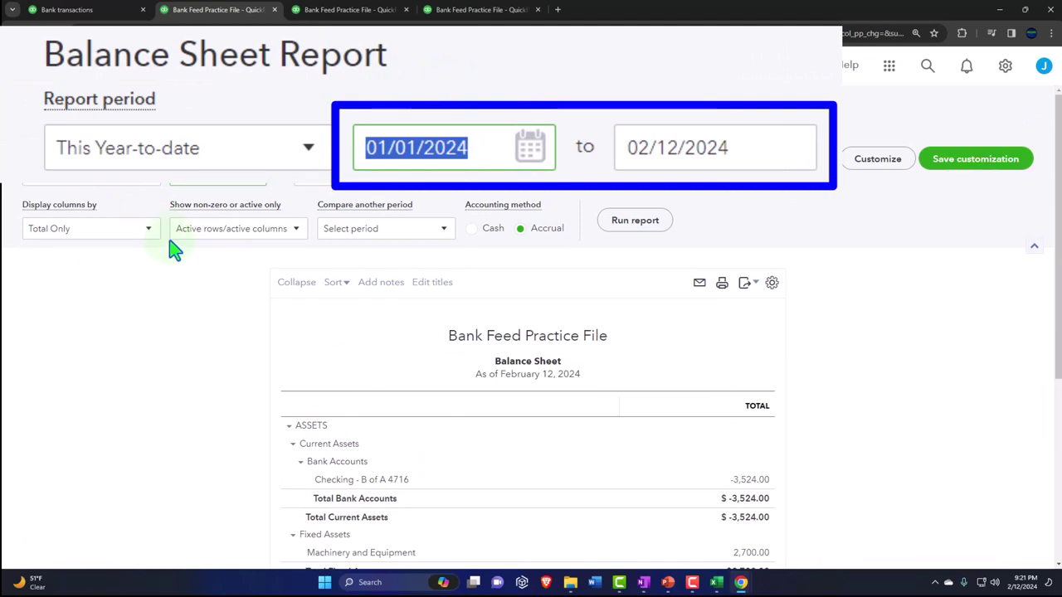
text(01/01/2024)
key(Tab)
text(022924)
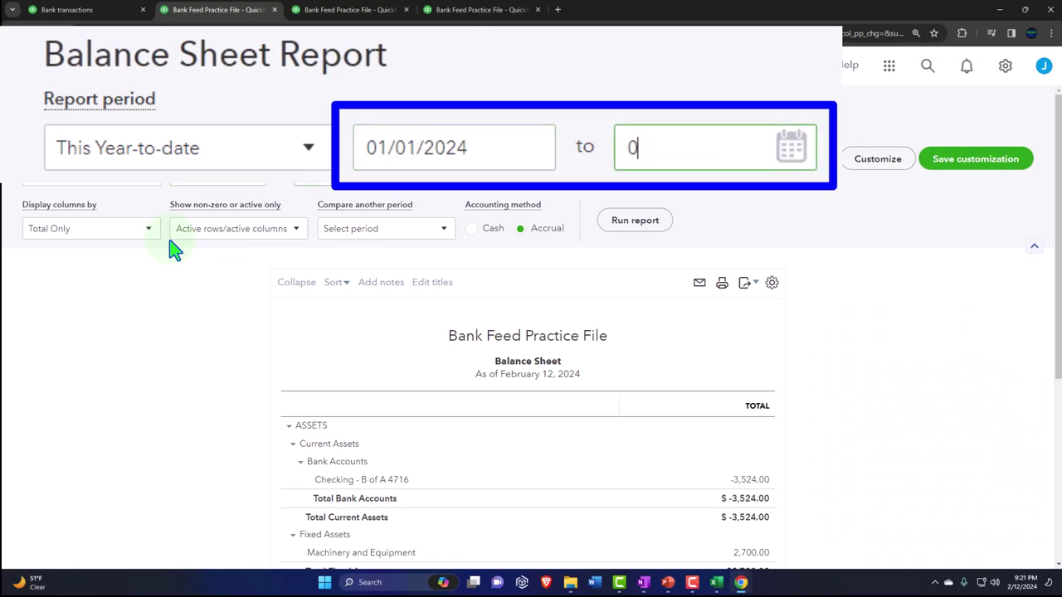
click(174, 248)
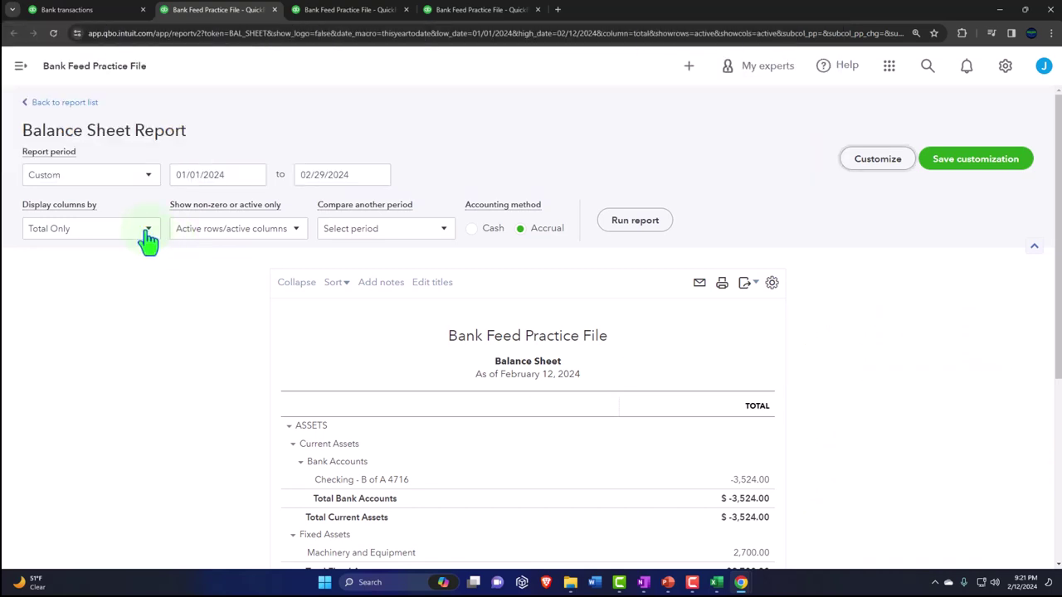
Step: Display the Balance Sheet's columns by Months and run the report
click(146, 232)
click(193, 383)
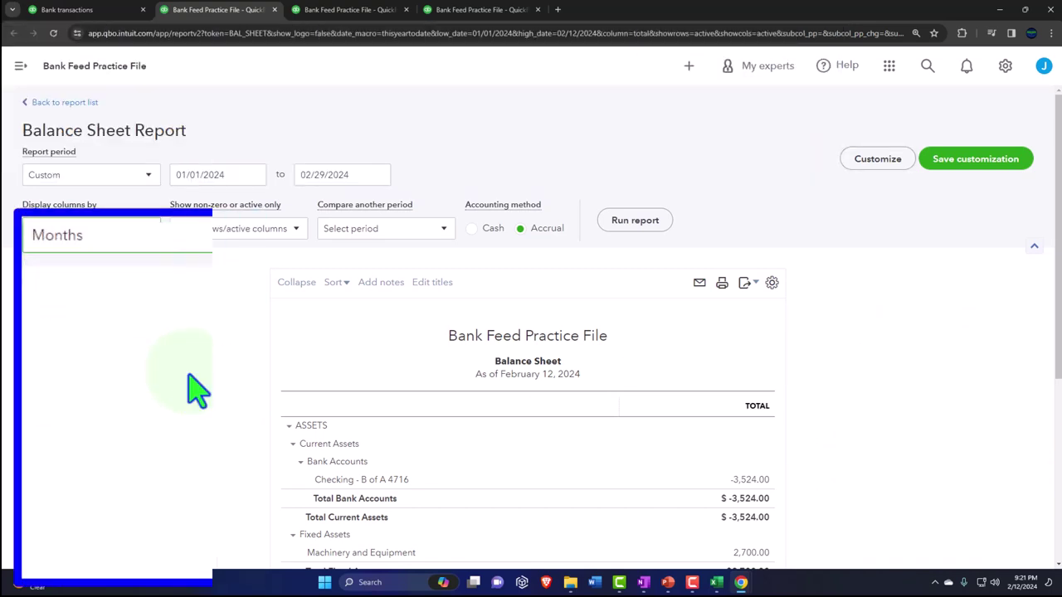
click(635, 221)
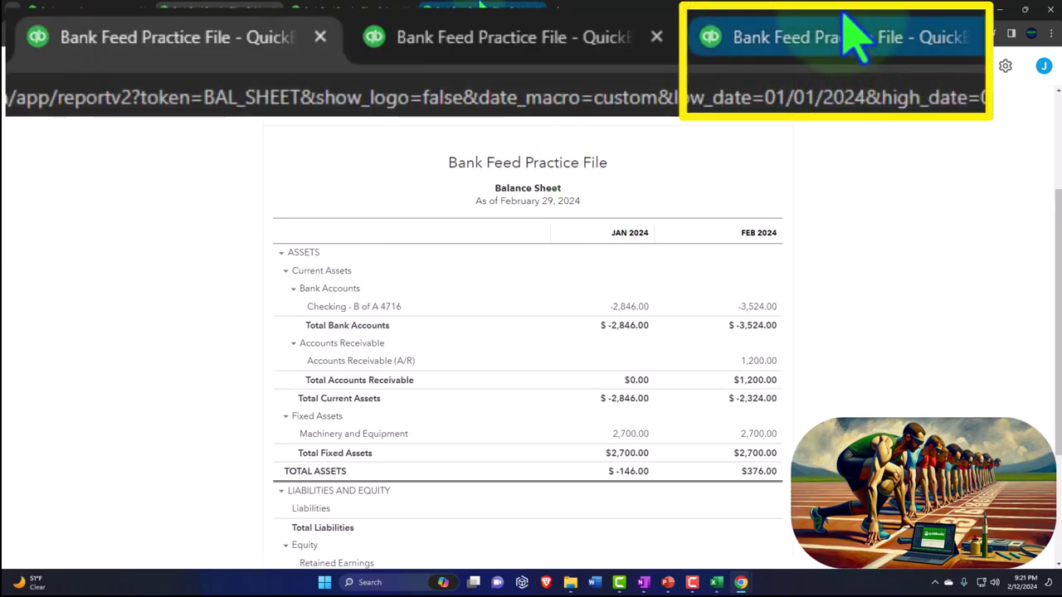
Step: Set the Profit and Loss report's period to 01/01/2024 through 02/29/2024, with the navigation menu collapsed
click(355, 8)
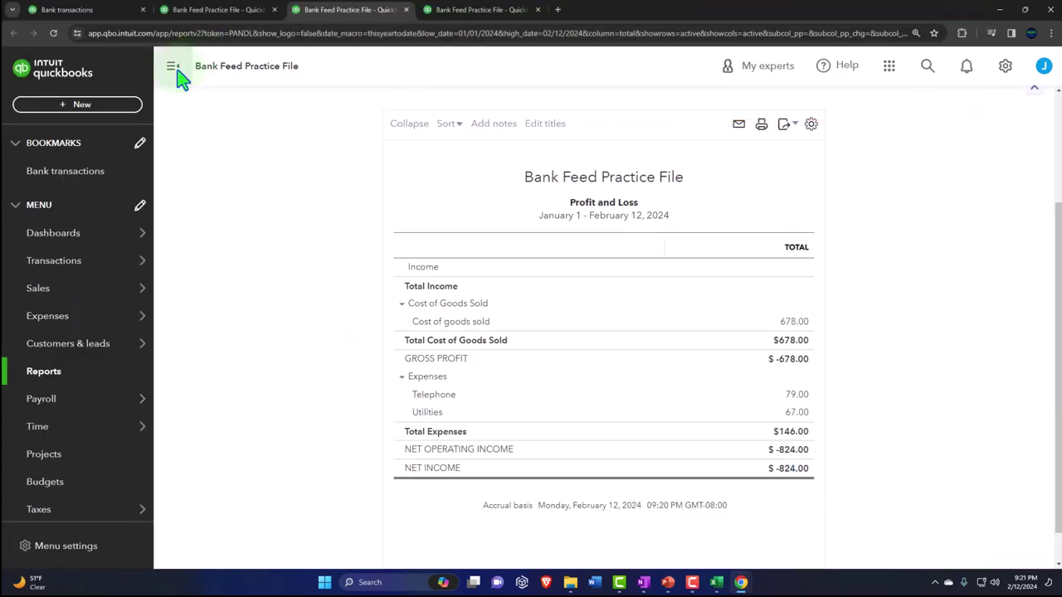
click(175, 66)
scroll(163, 199, up, 3)
triple_click(218, 174)
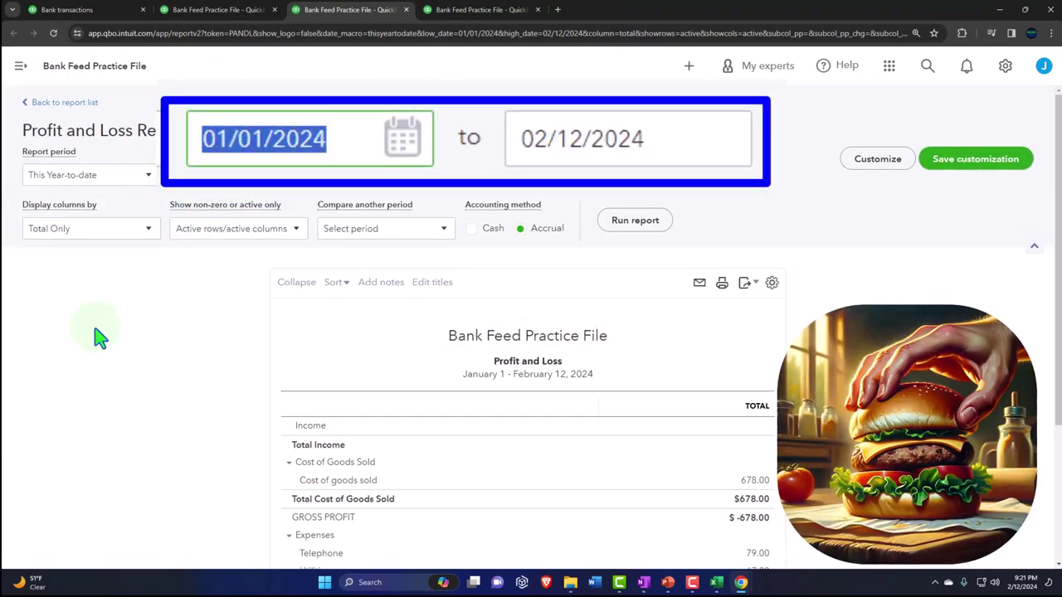
text(010124)
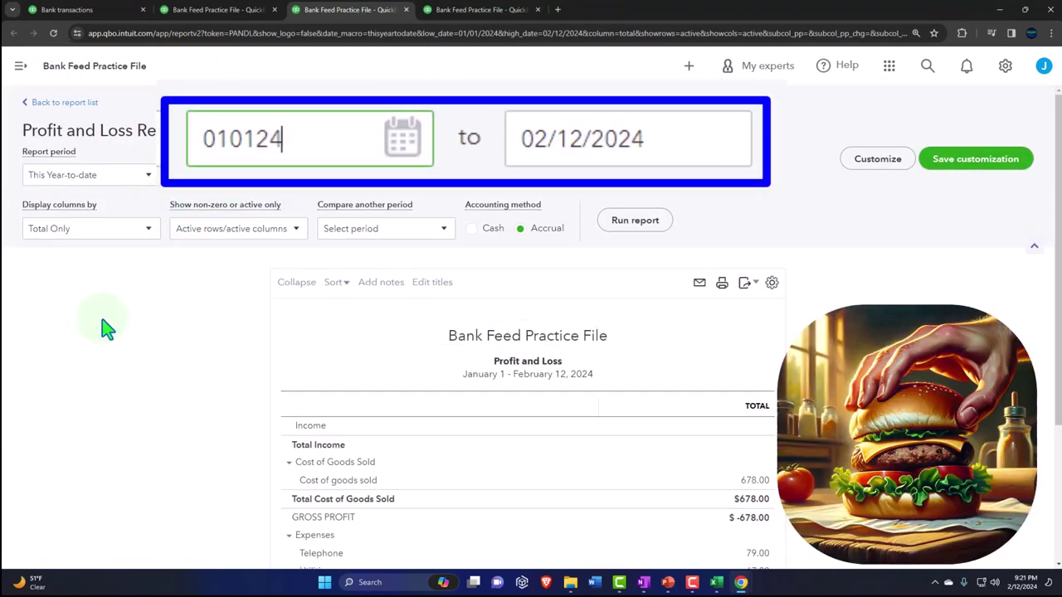
key(Tab)
text(02/29/2024)
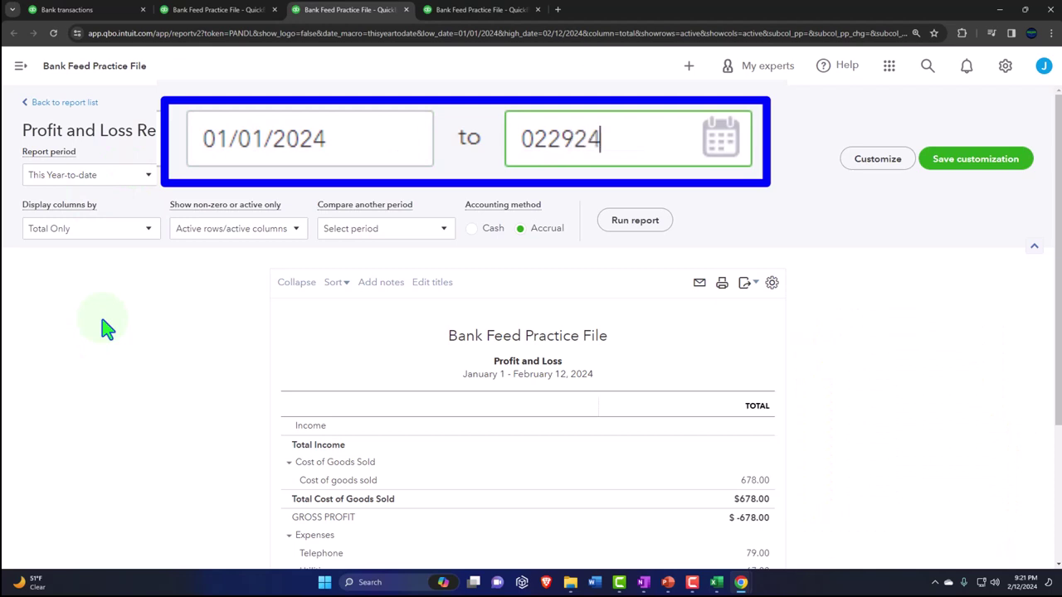
key(Tab)
Step: Display the Profit and Loss report's columns by Months and run the report
click(145, 231)
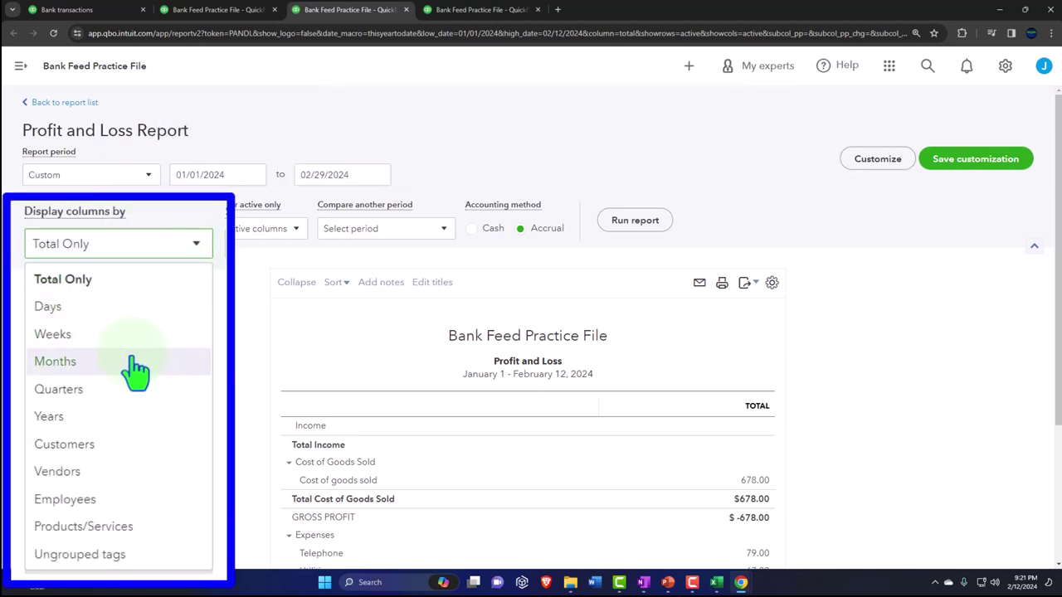
click(104, 321)
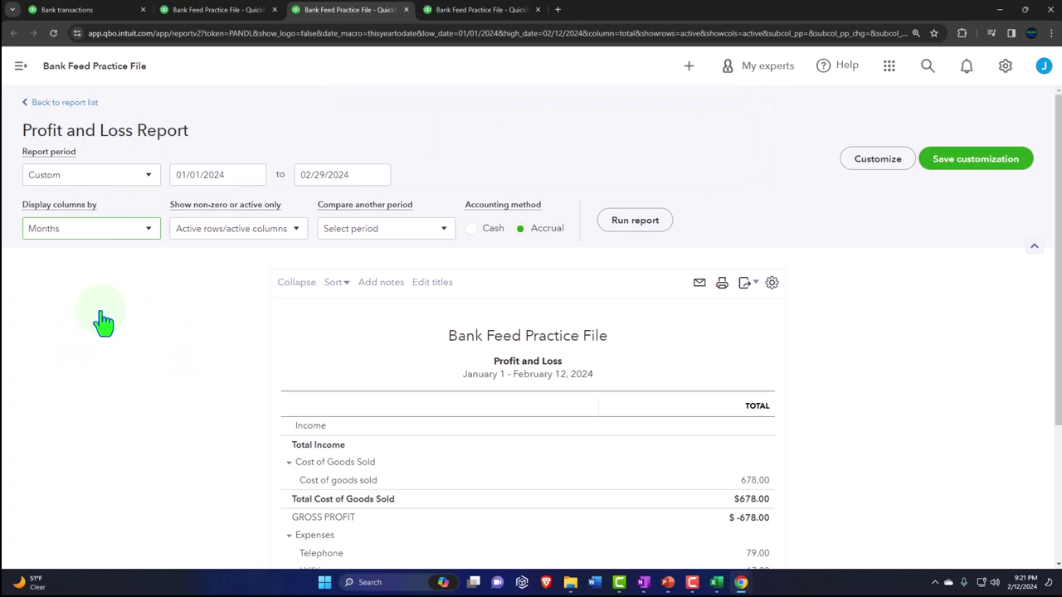
click(628, 235)
scroll(605, 196, down, 2)
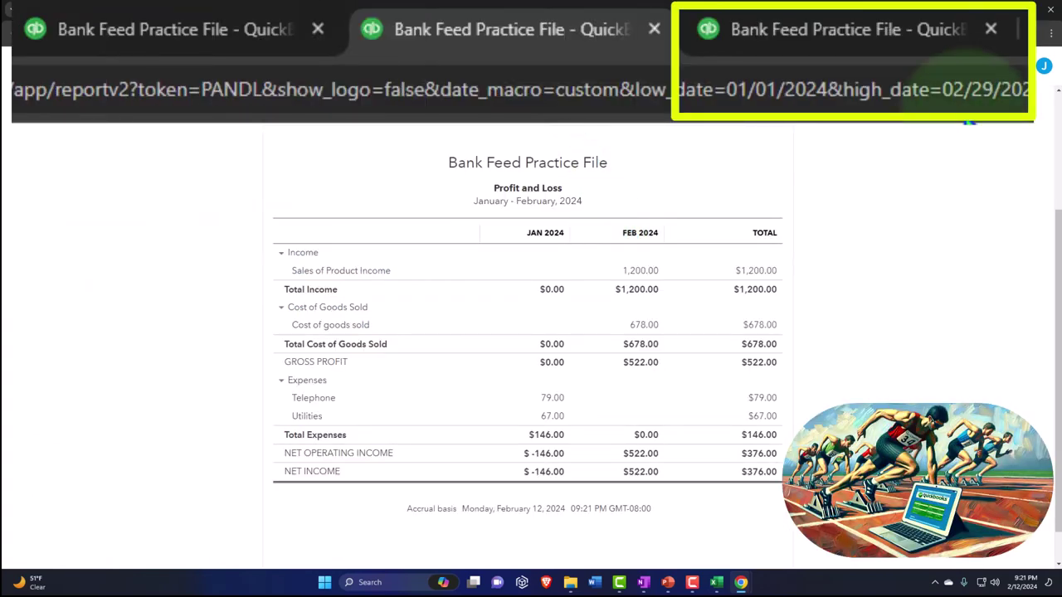
Step: Set the Trial Balance report's period to 01/01/2024 through 02/29/2024, with the navigation menu collapsed
click(497, 10)
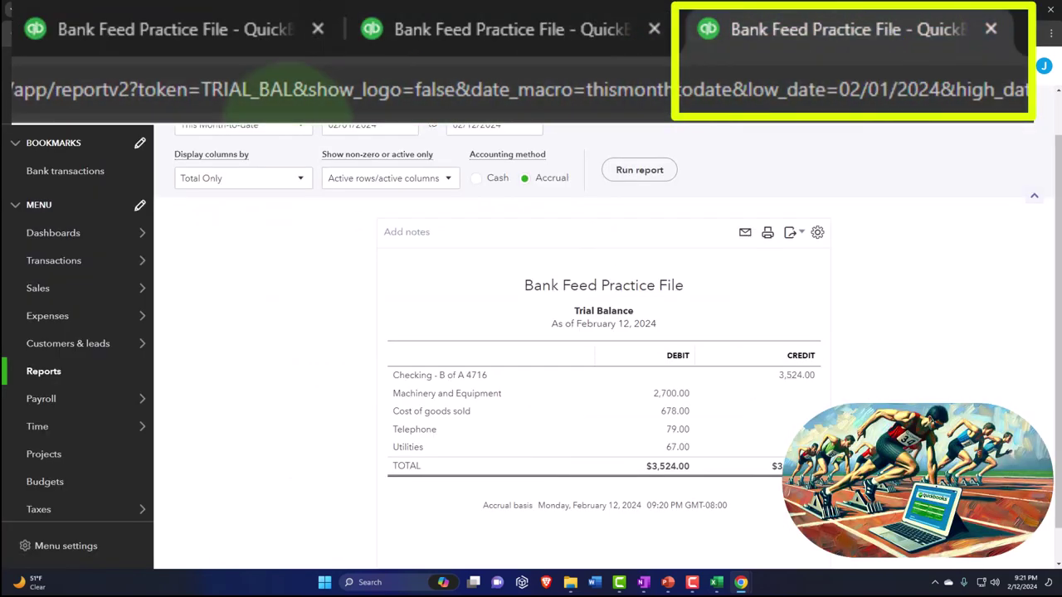
click(172, 71)
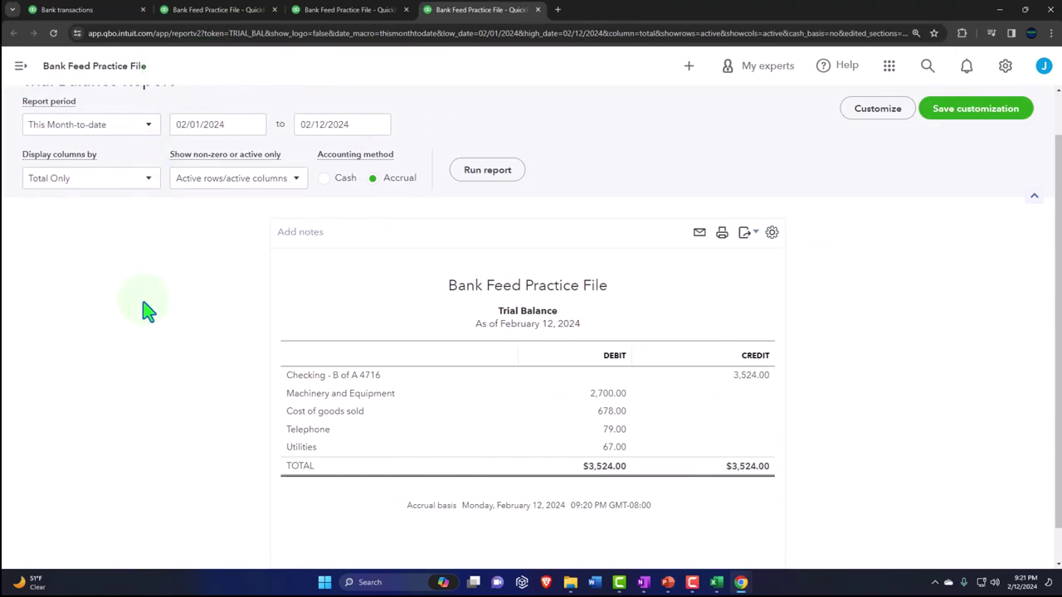
scroll(147, 309, up, 1)
click(456, 162)
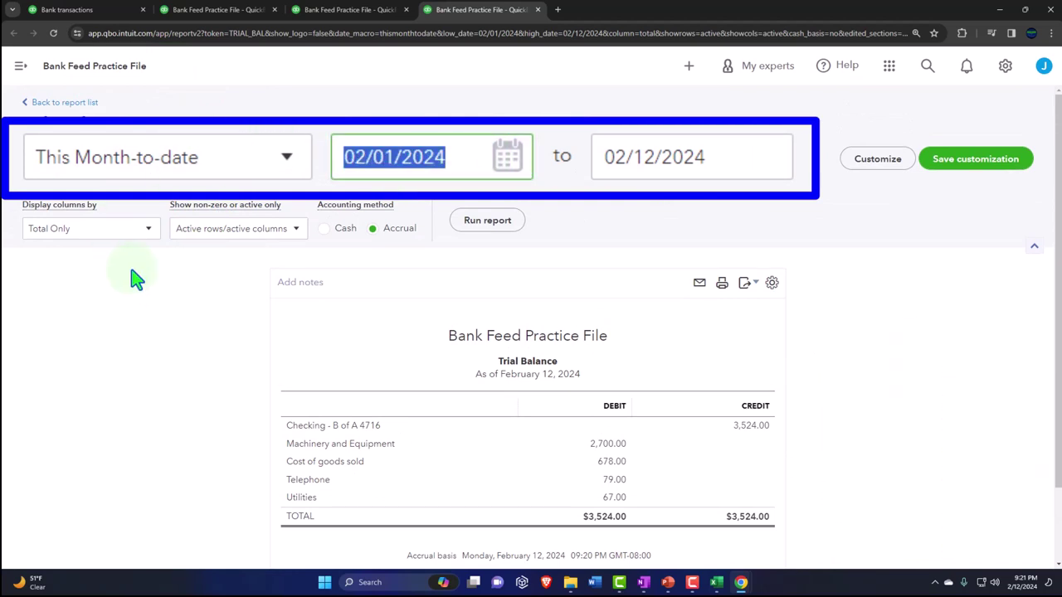
text(010124)
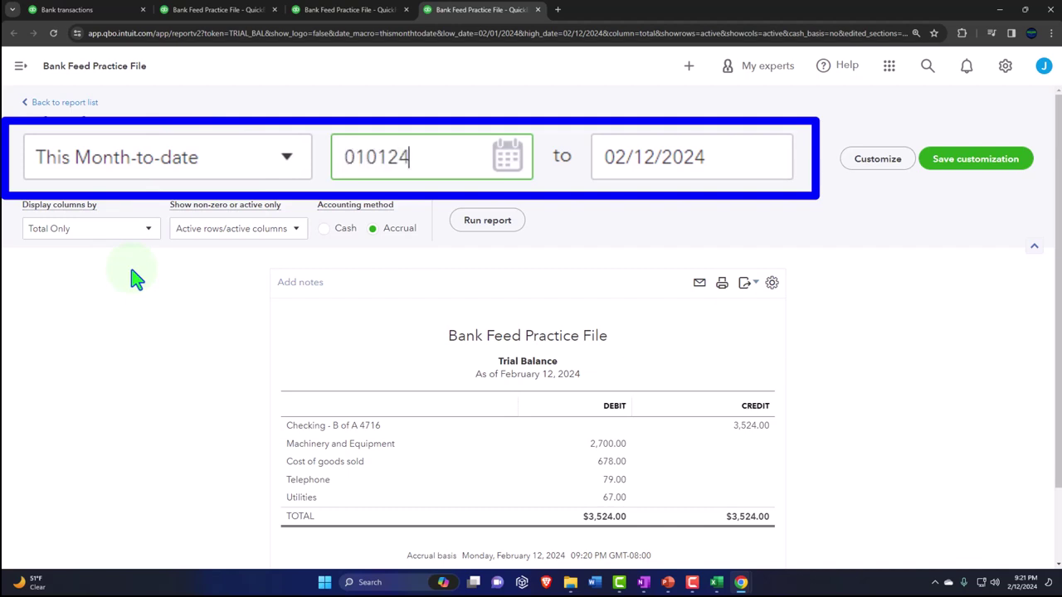
key(Tab)
text(02/29/2024)
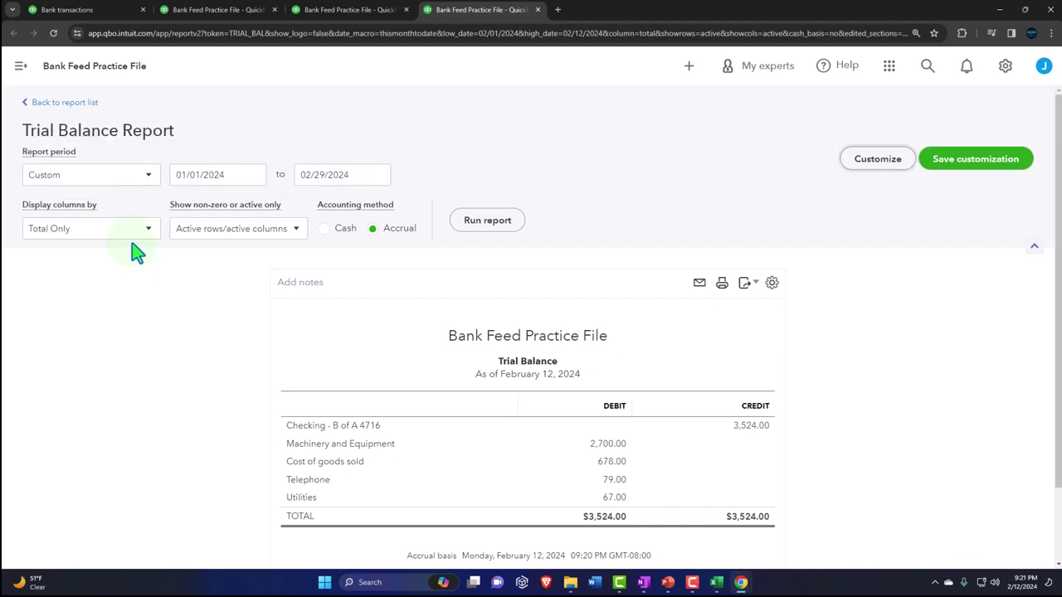
Step: Display the Trial Balance's columns by Months and run the report
click(135, 233)
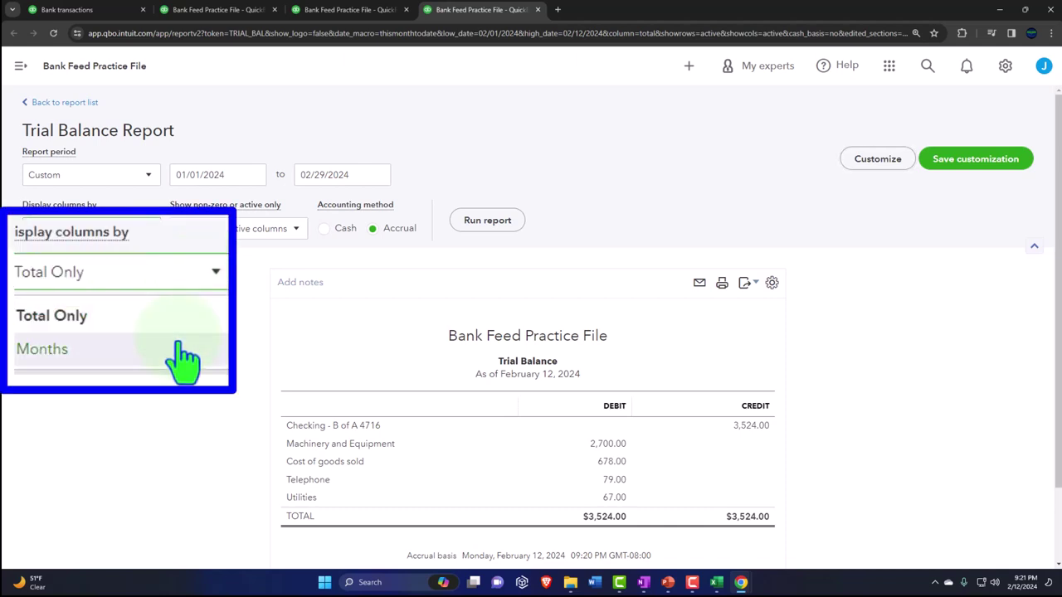
click(126, 269)
click(471, 224)
scroll(473, 236, down, 2)
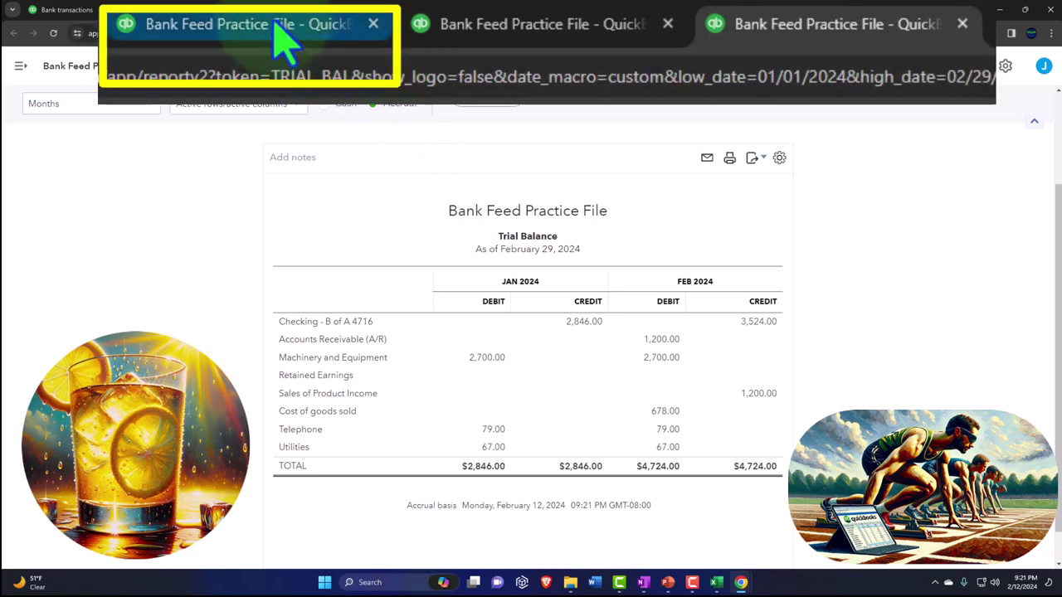
Step: Review the January and February 2024 figures in the Balance Sheet and the Profit and Loss report
click(230, 11)
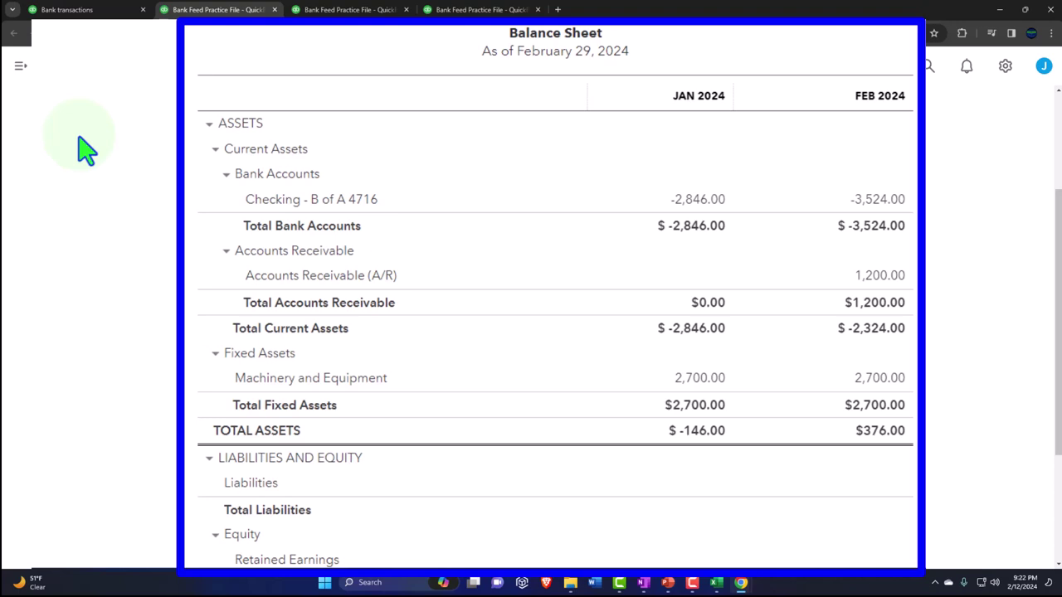
scroll(87, 150, down, 1)
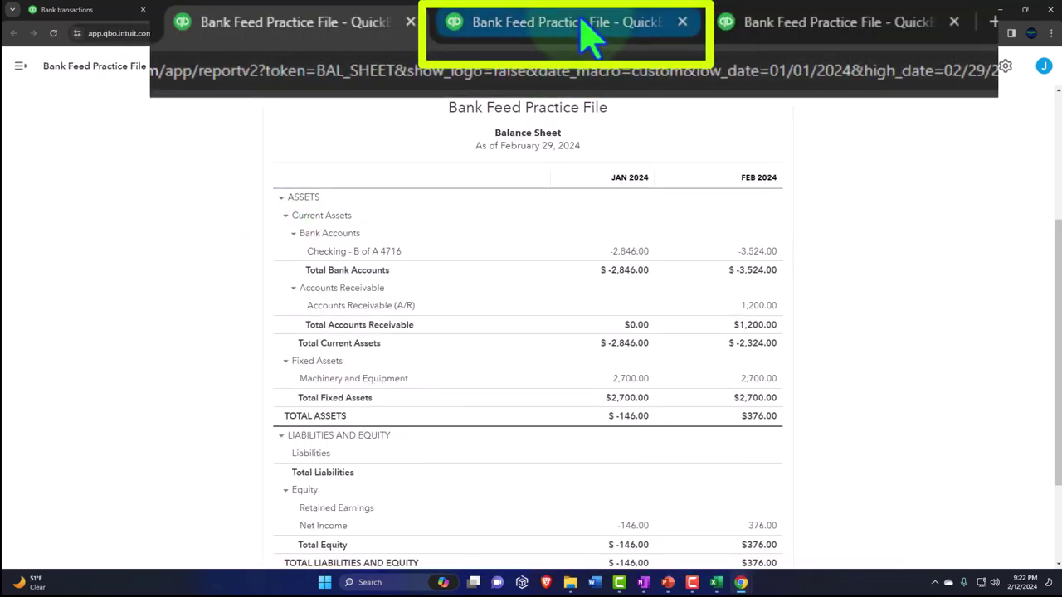
click(358, 14)
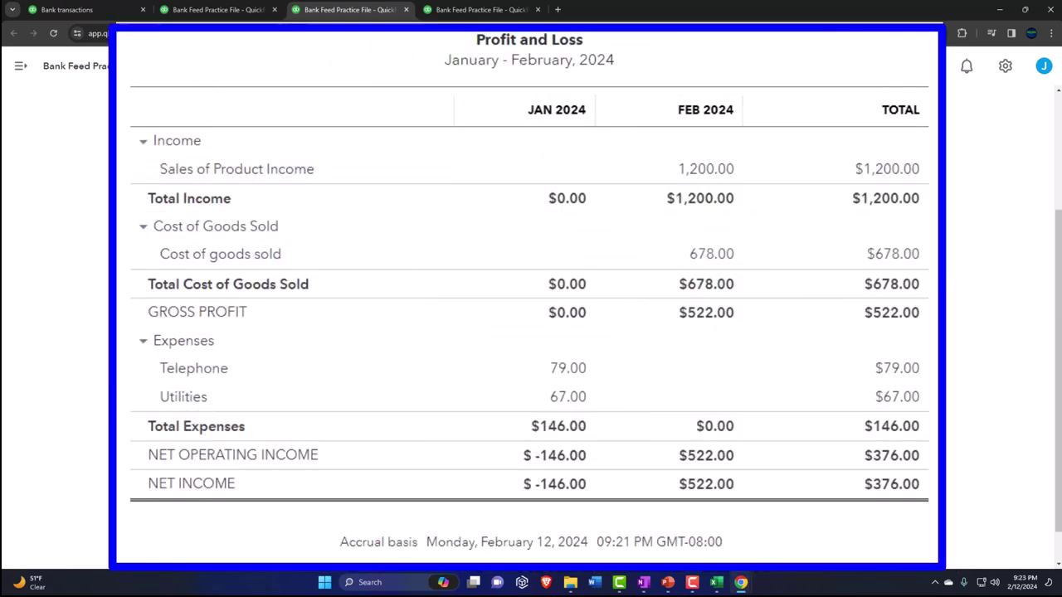
click(217, 9)
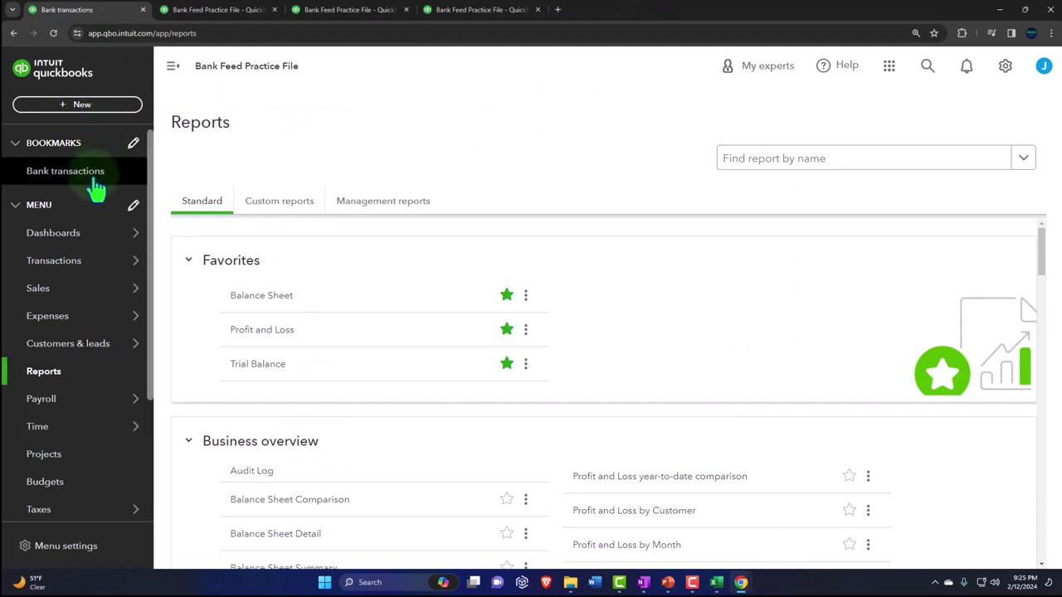
Step: Open the bookmarked bank transactions with the navigation menu collapsed and examine the checking account's For review list
mouse_move(70, 262)
click(103, 133)
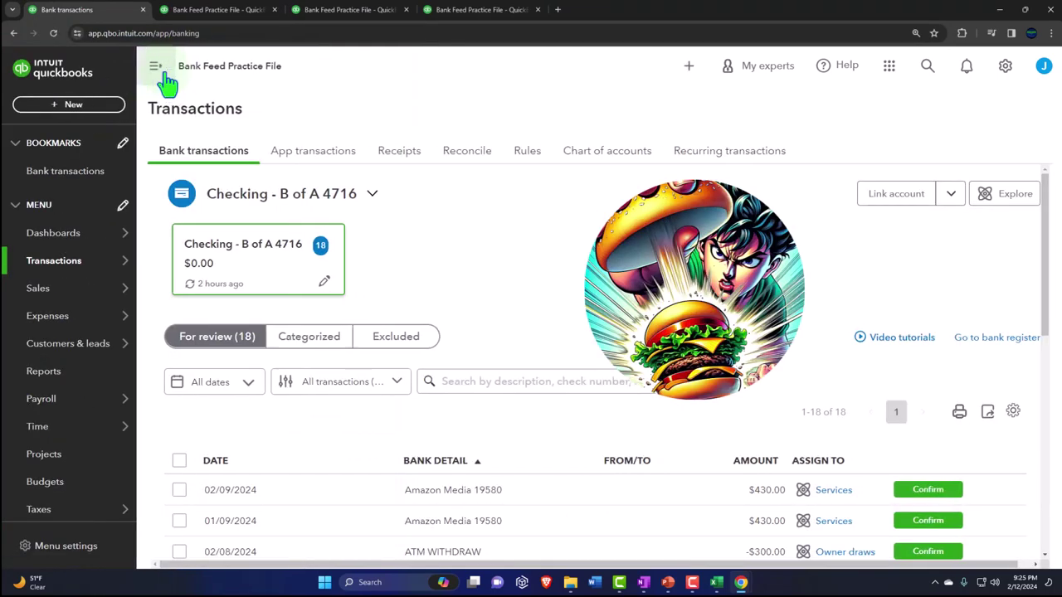
click(156, 66)
scroll(296, 289, down, 2)
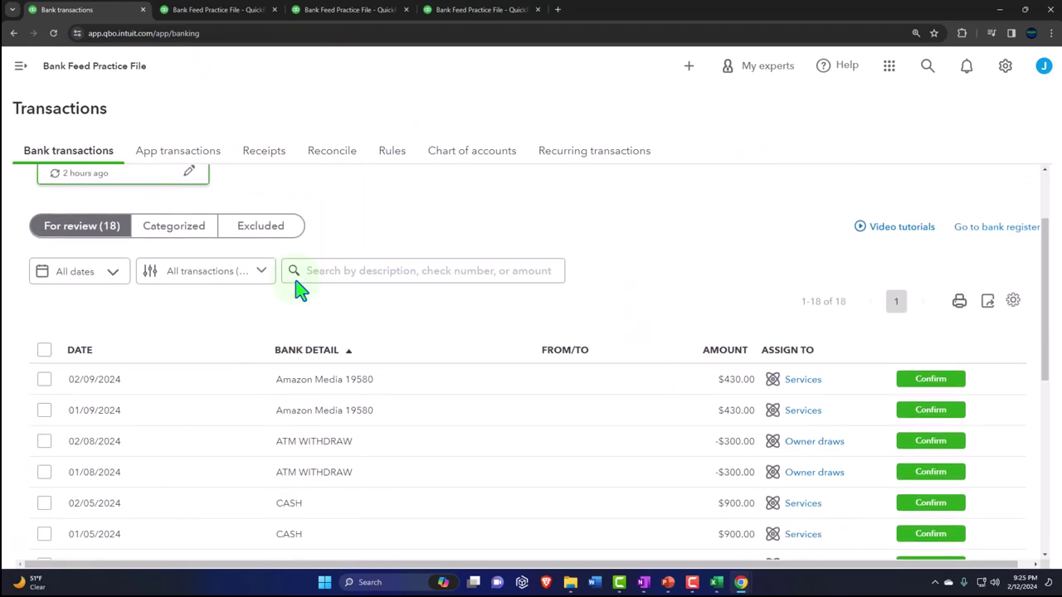
scroll(296, 285, down, 4)
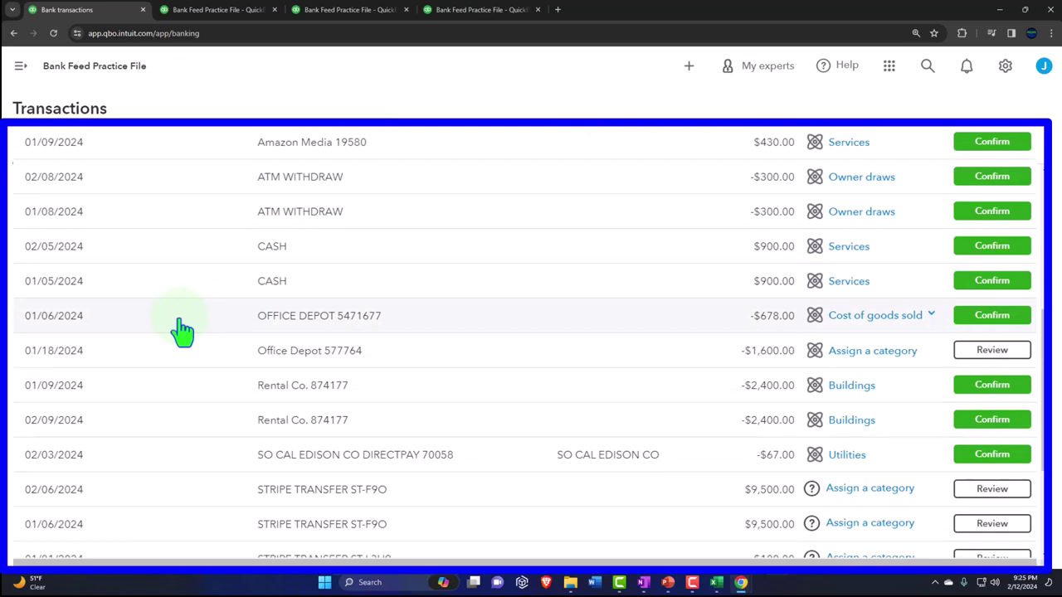
Step: Expand the 01/06/2024 Office Depot transaction for $678.00 to show its categorization details
click(180, 322)
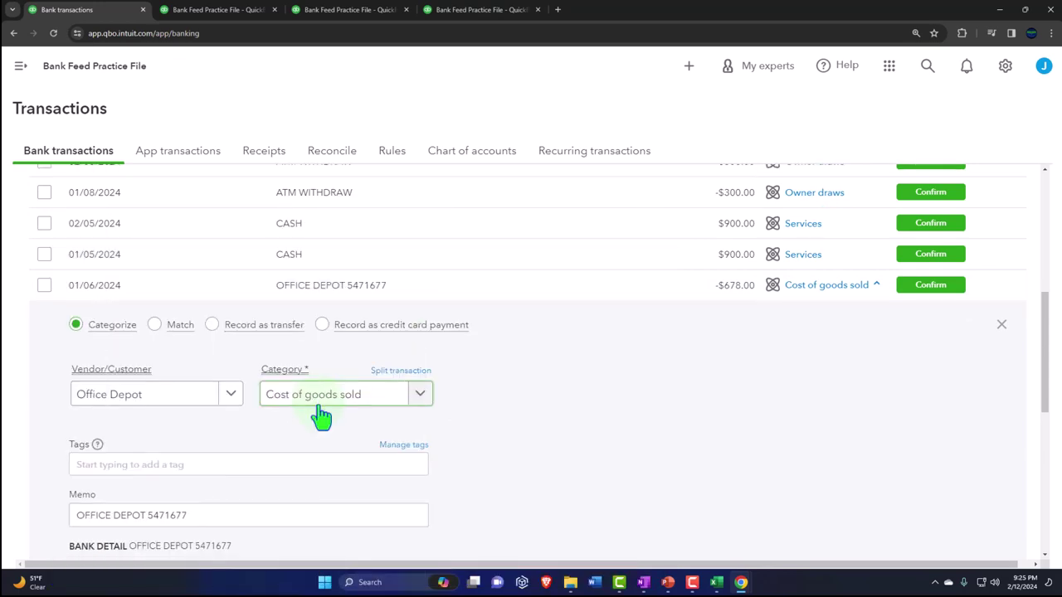
scroll(318, 417, down, 2)
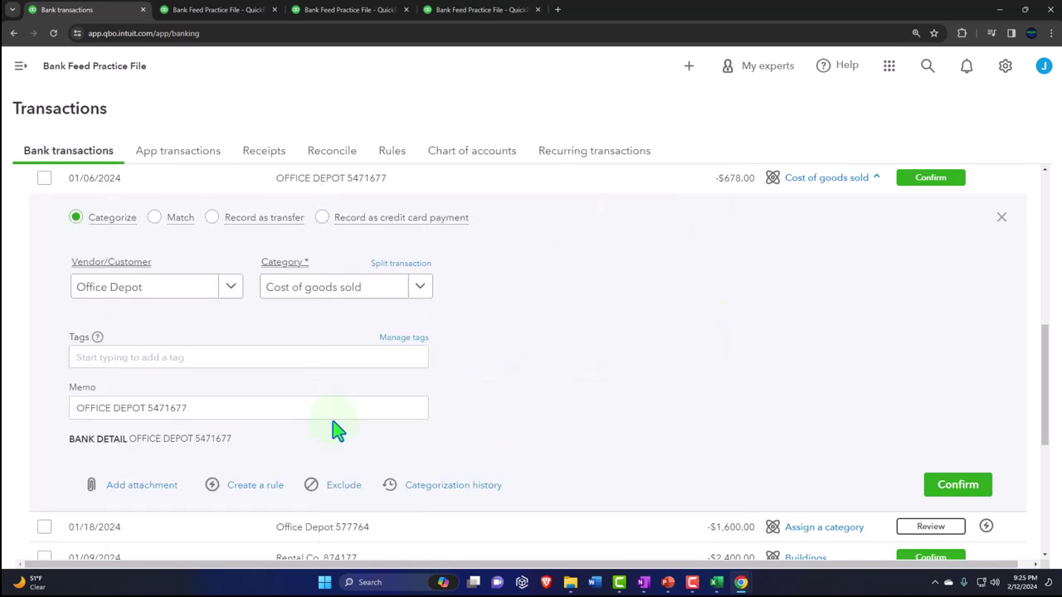
Step: Open a blank Expense form, examine its Category details and Item details sections, and close it without saving
click(689, 68)
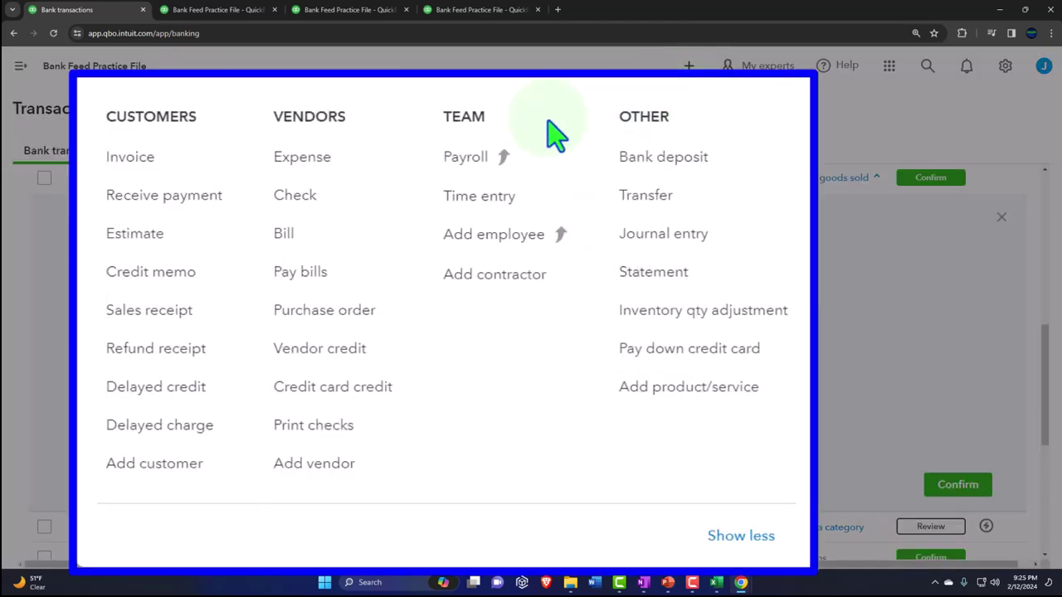
click(320, 165)
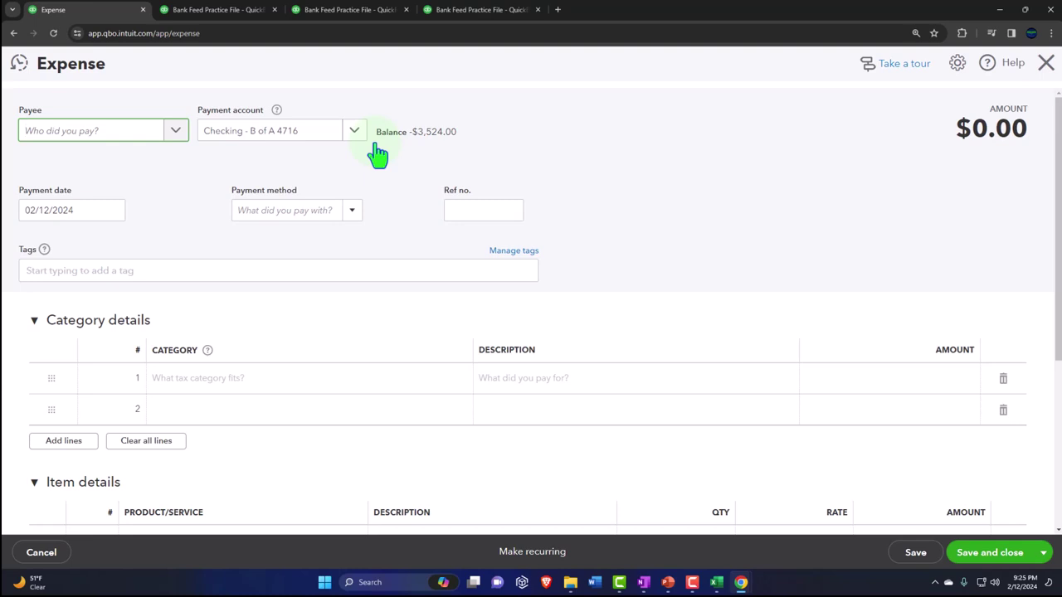
scroll(178, 239, down, 2)
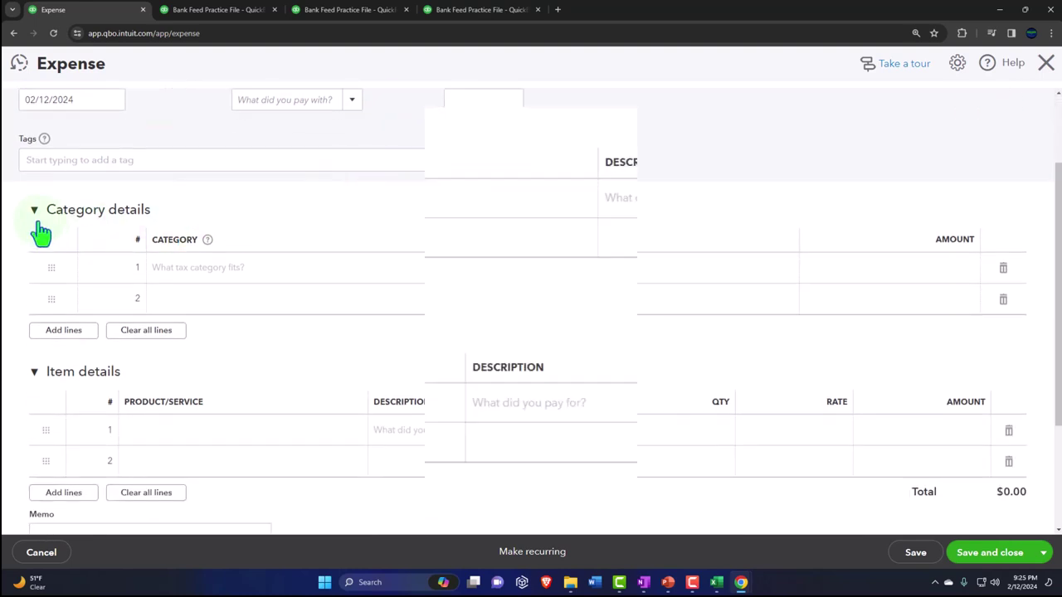
click(45, 334)
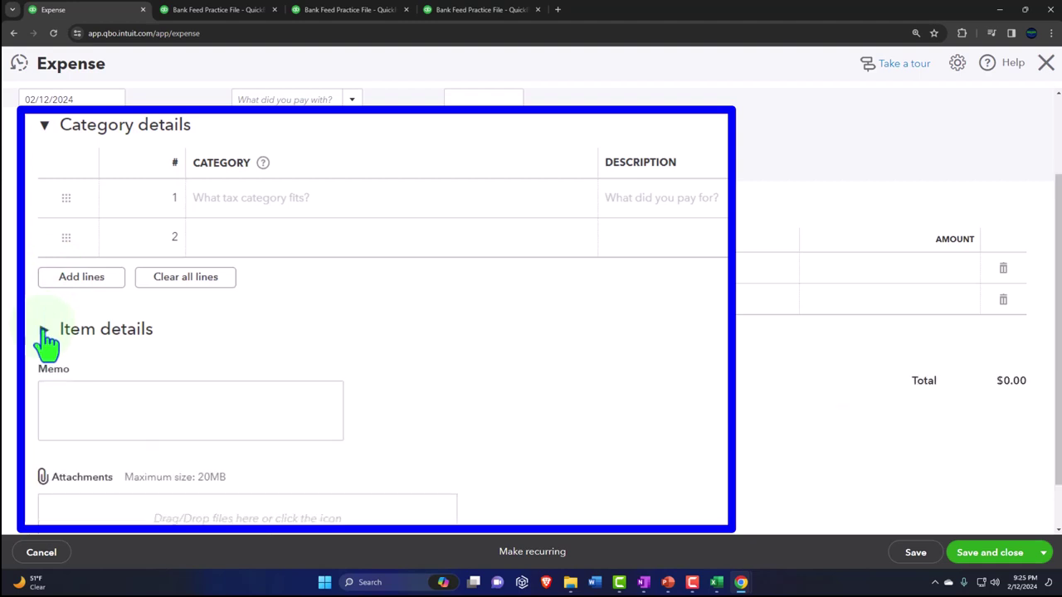
click(43, 335)
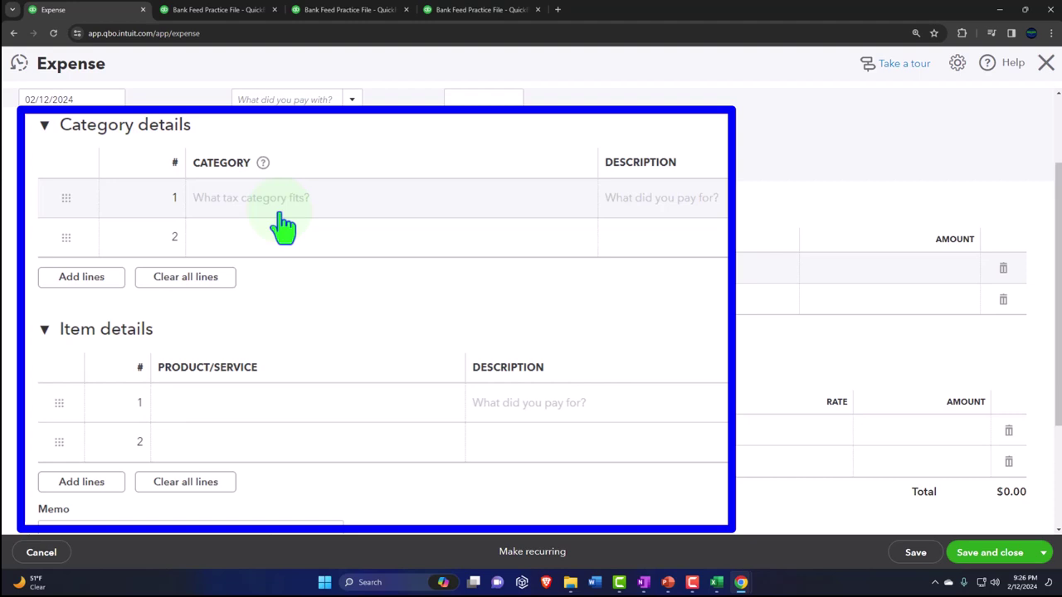
click(1046, 65)
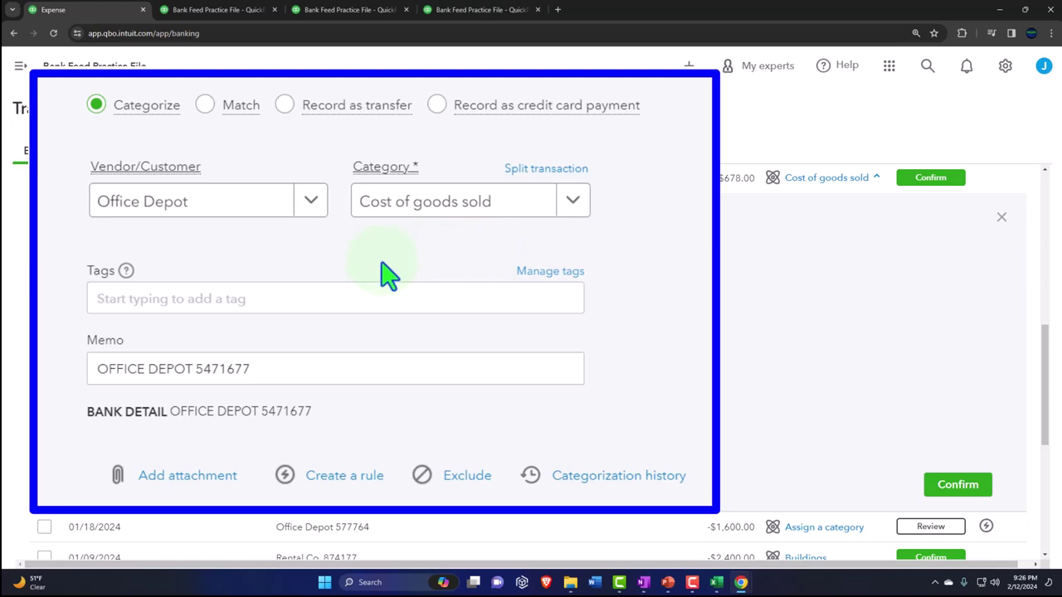
Step: Set the 01/06/2024 Office Depot transaction's category to Inventory Asset and confirm the transaction
click(572, 199)
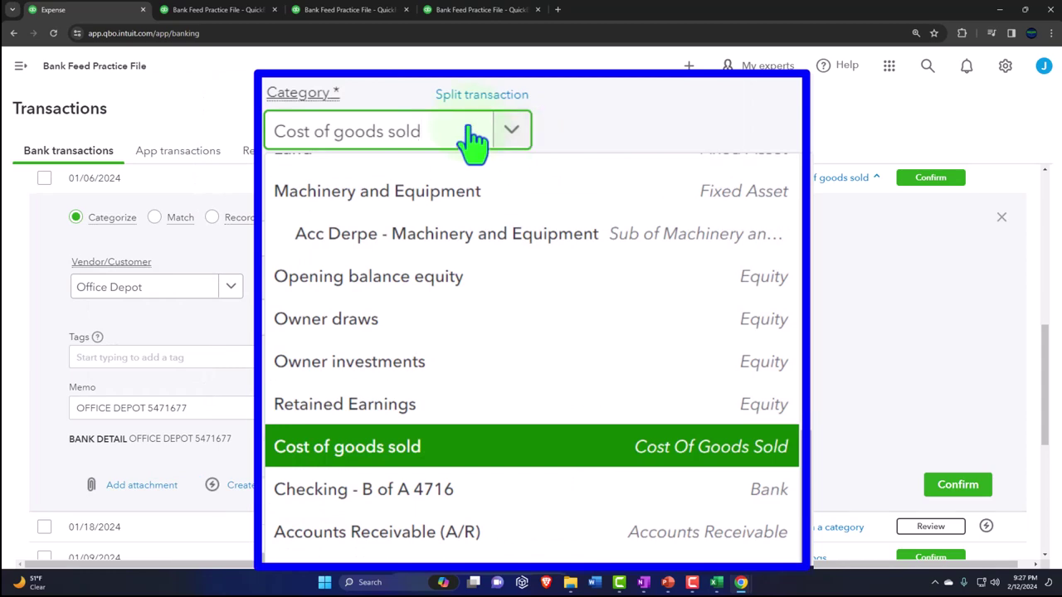
click(414, 133)
text(inve)
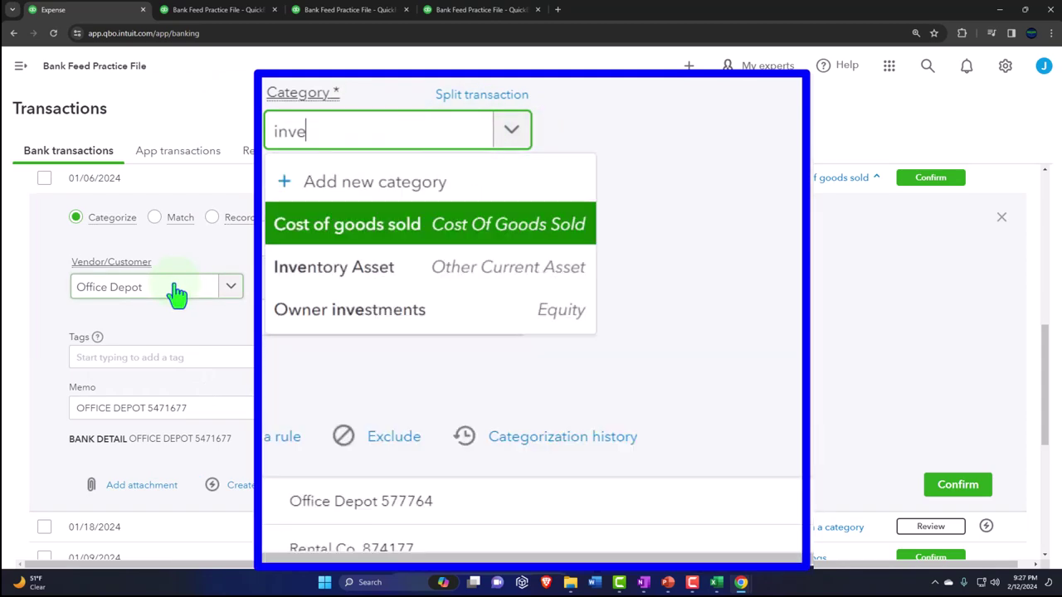
key(Down)
key(Down)
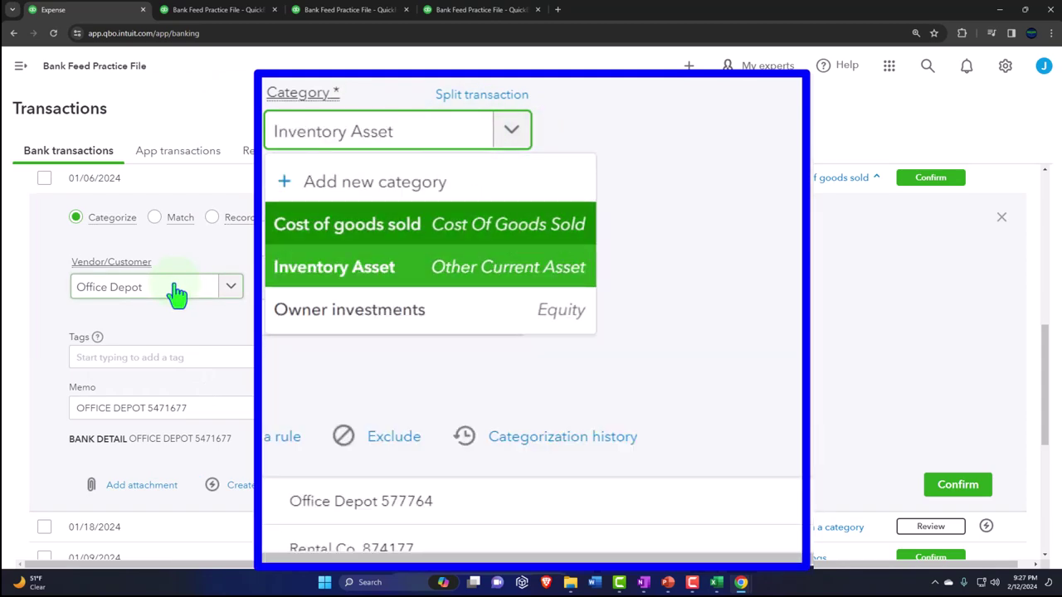
key(Tab)
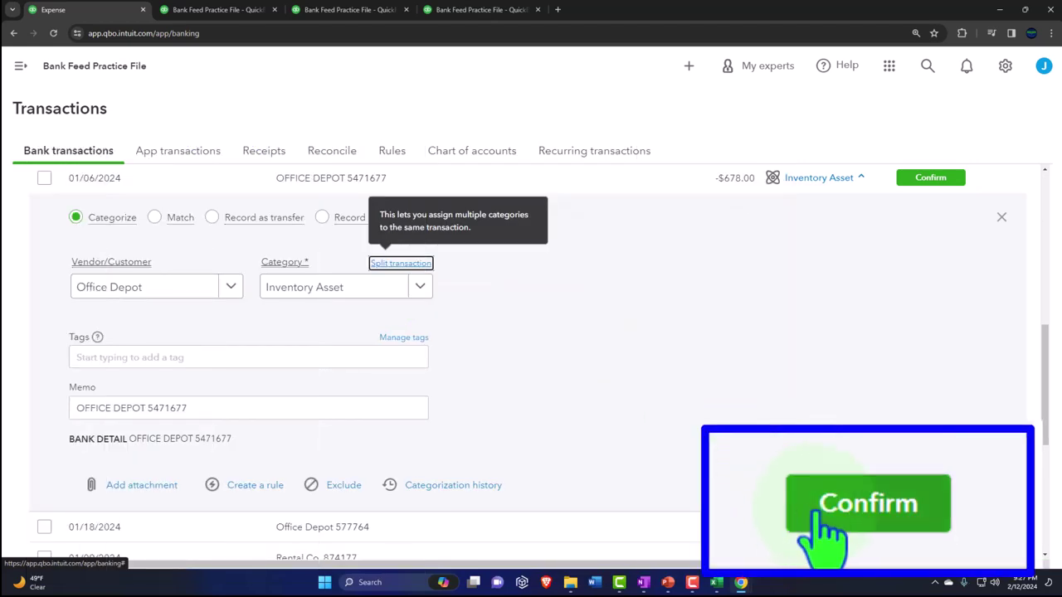
click(930, 177)
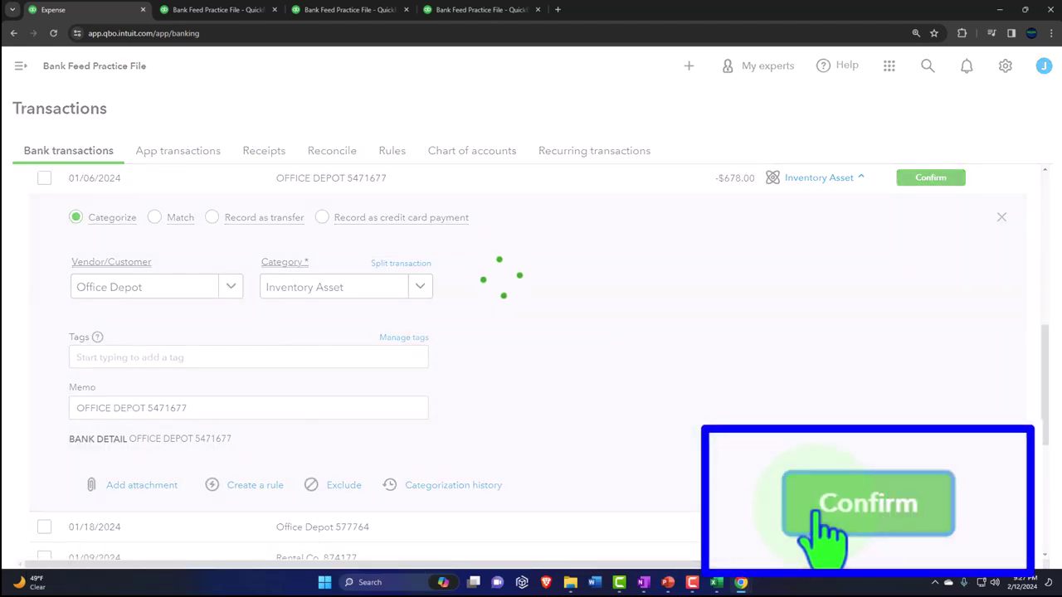
Step: Rerun the January–February 2024 Balance Sheet to include the confirmed transaction
click(212, 9)
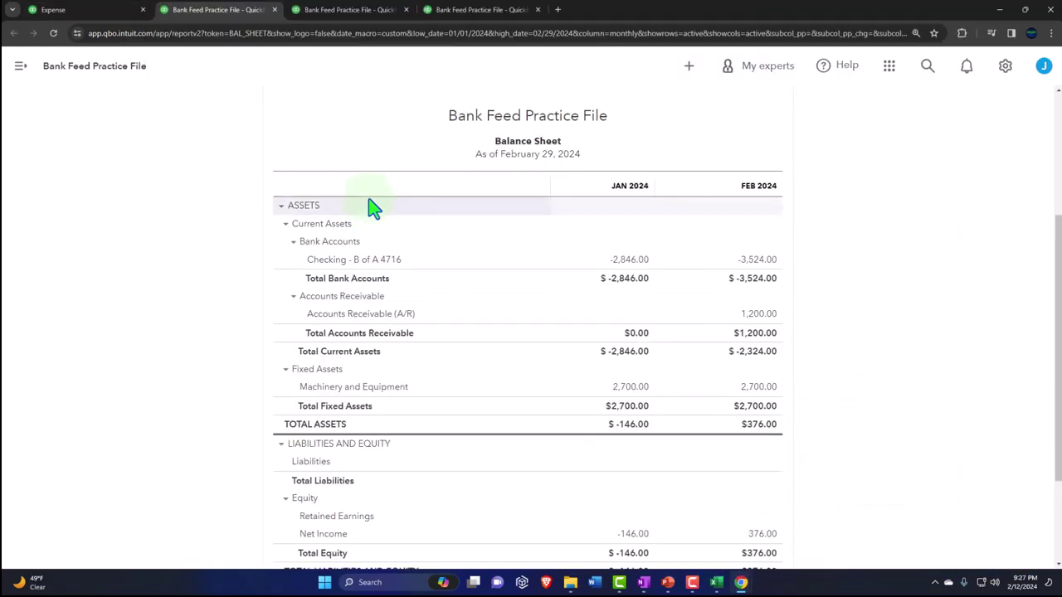
scroll(497, 248, up, 3)
click(621, 220)
scroll(623, 208, down, 2)
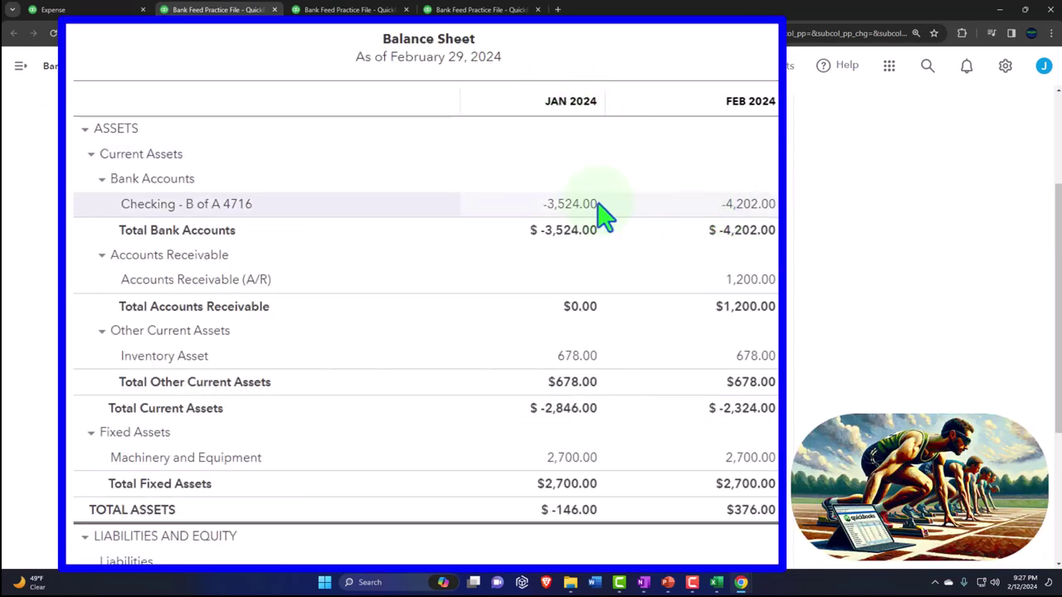
Step: Drill into the January checking balance, inspect the $678.00 Office Depot expense with the Account column widened, and return to the Balance Sheet
click(570, 207)
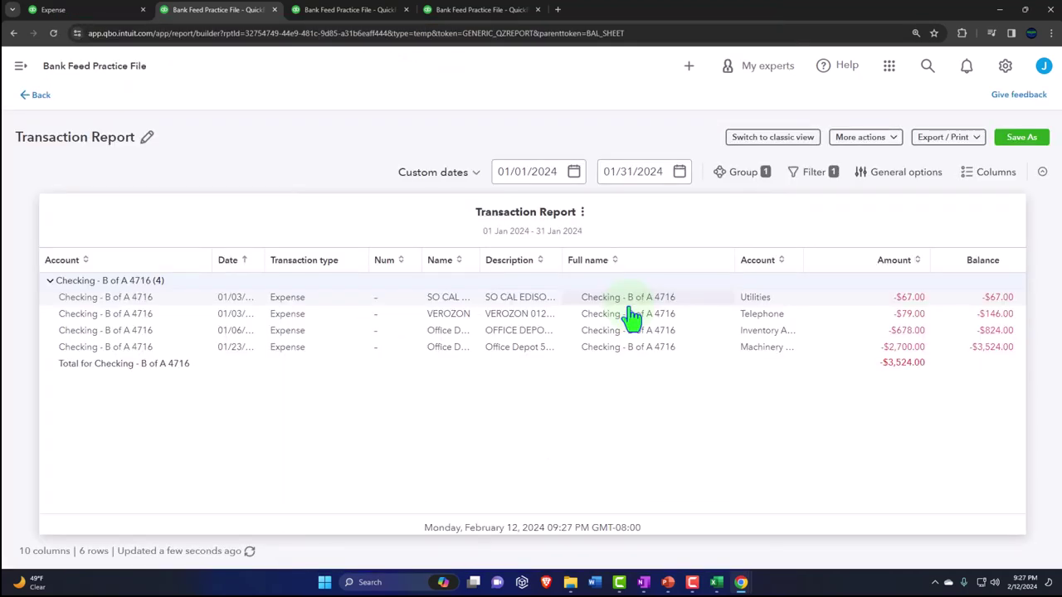
key(ctrl+plus)
key(ctrl+minus)
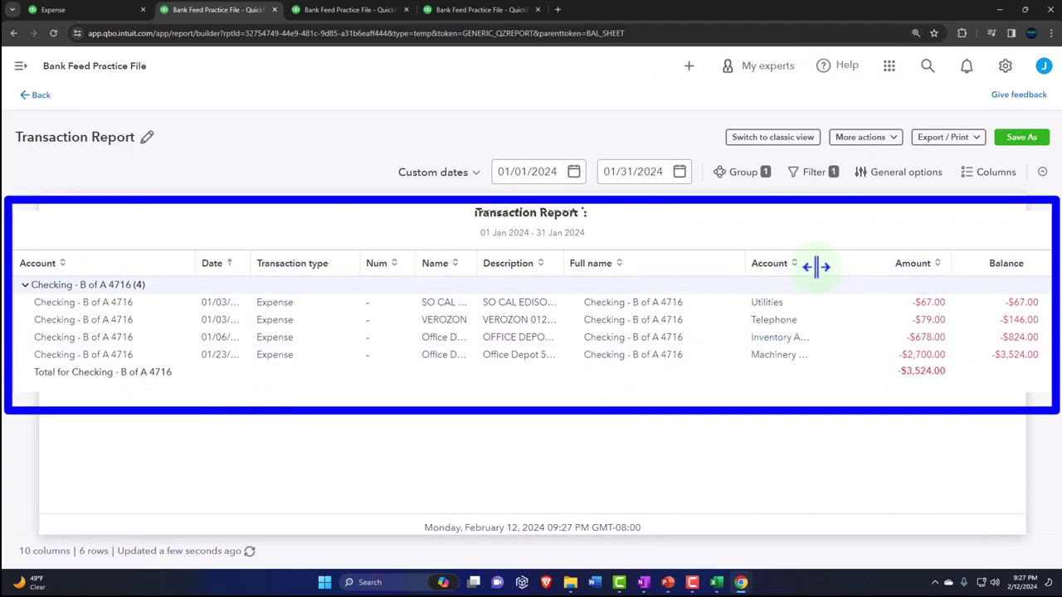
drag(802, 262, 826, 262)
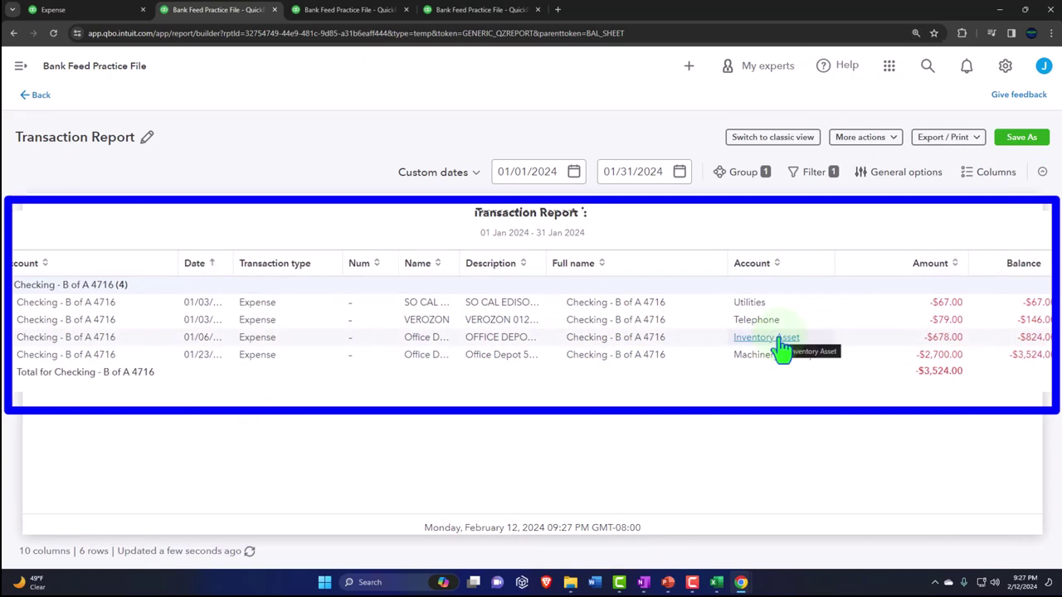
click(932, 347)
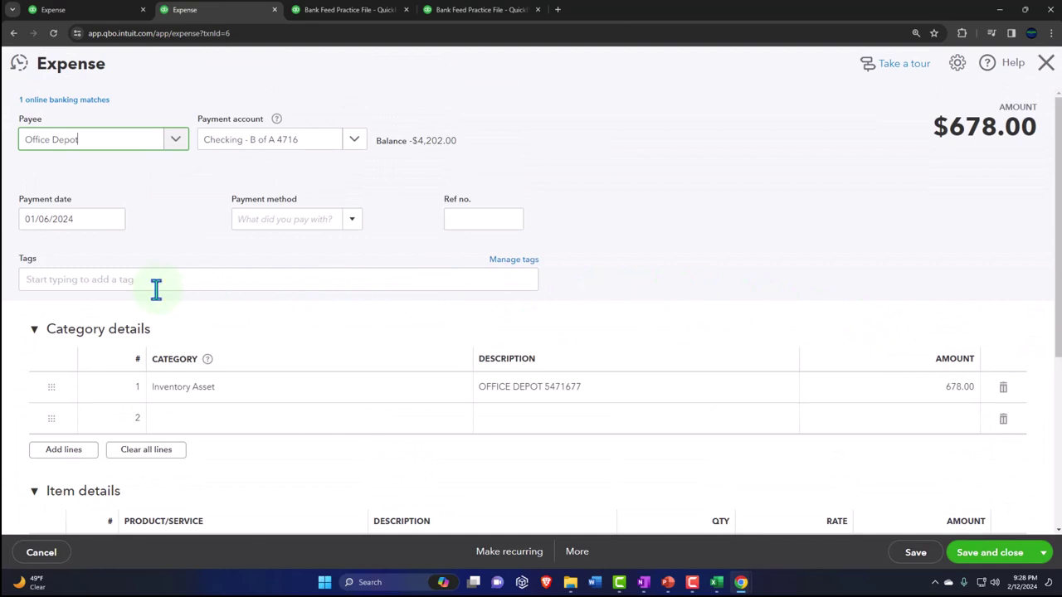
scroll(154, 290, down, 2)
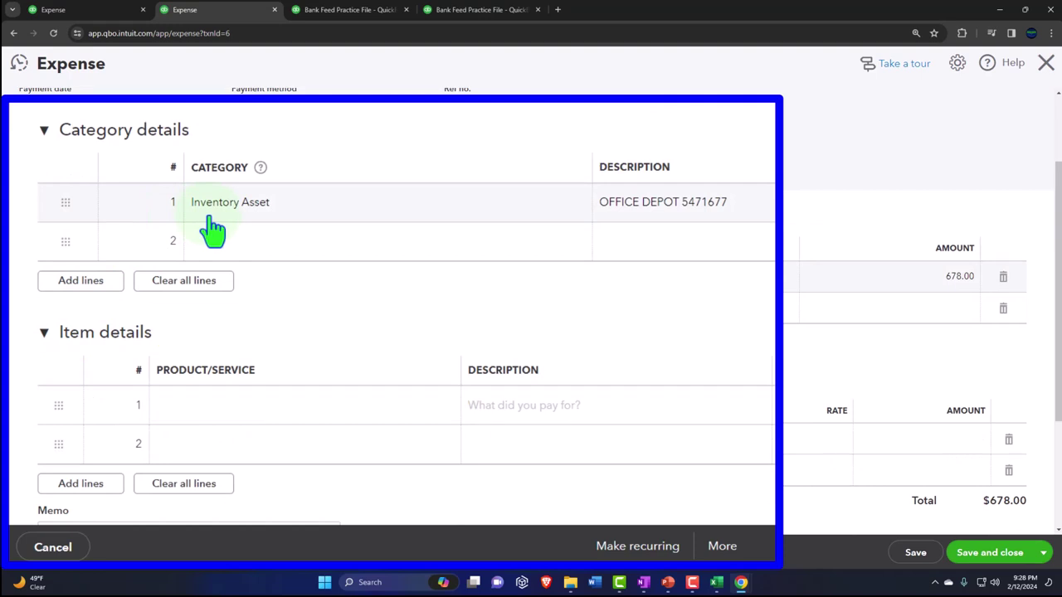
click(1044, 71)
click(37, 103)
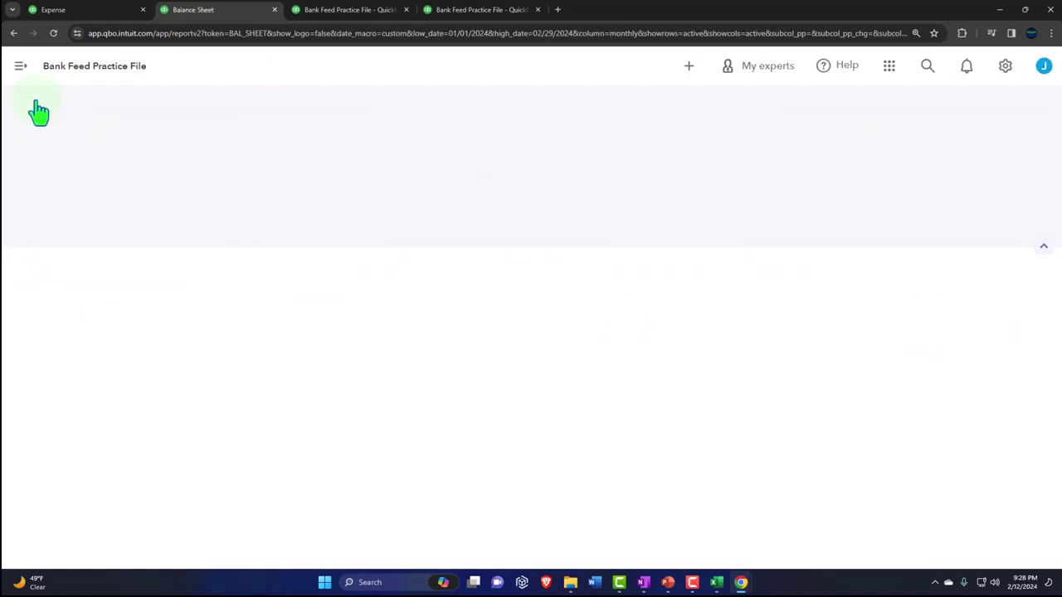
Step: Examine the transaction detail behind the Balance Sheet's January Inventory Asset amount and return to the report
key(ctrl+plus)
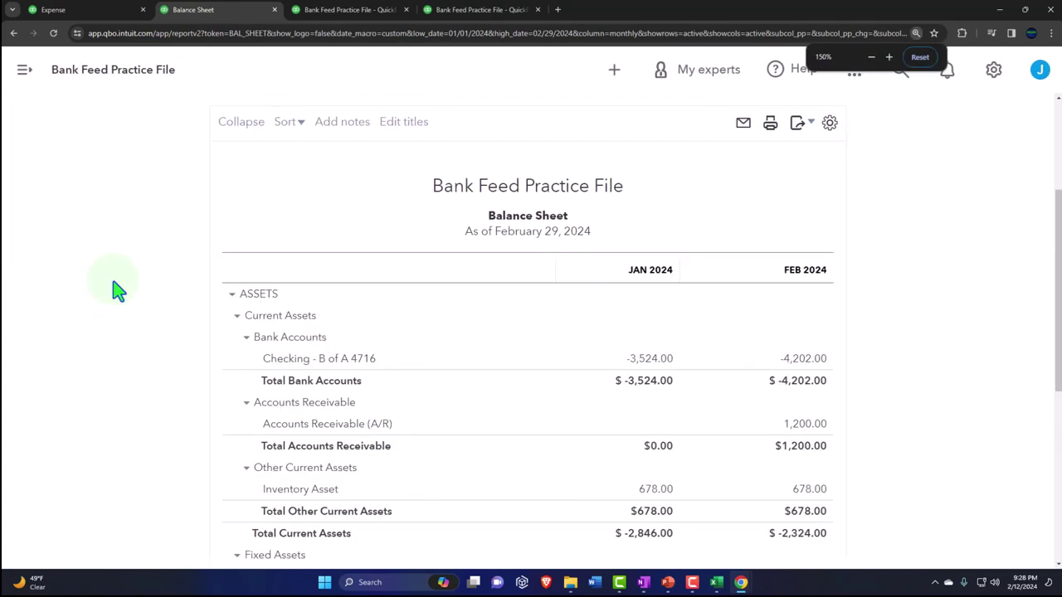
scroll(119, 290, down, 2)
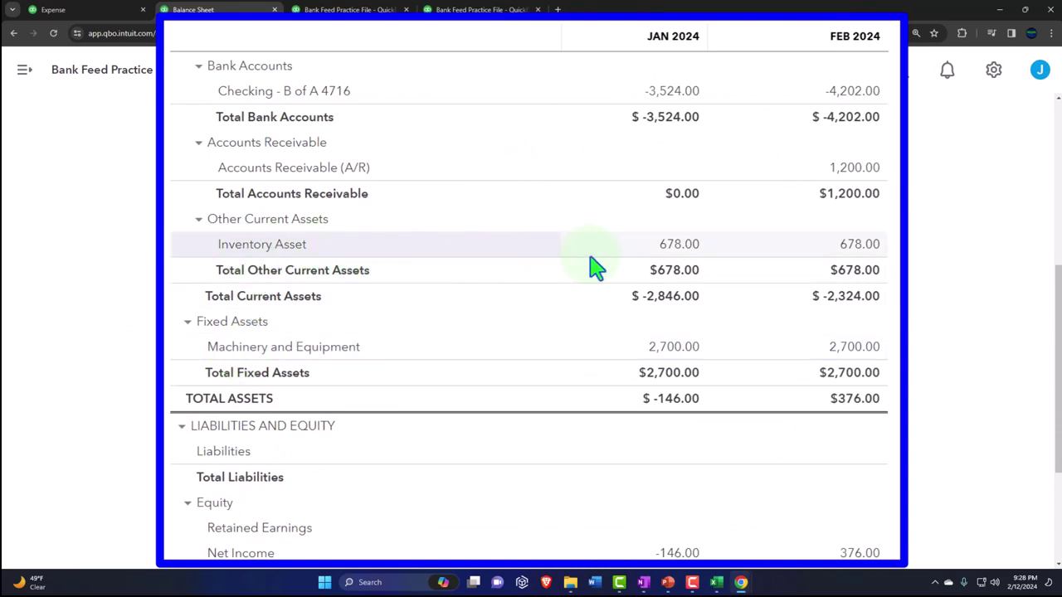
click(674, 254)
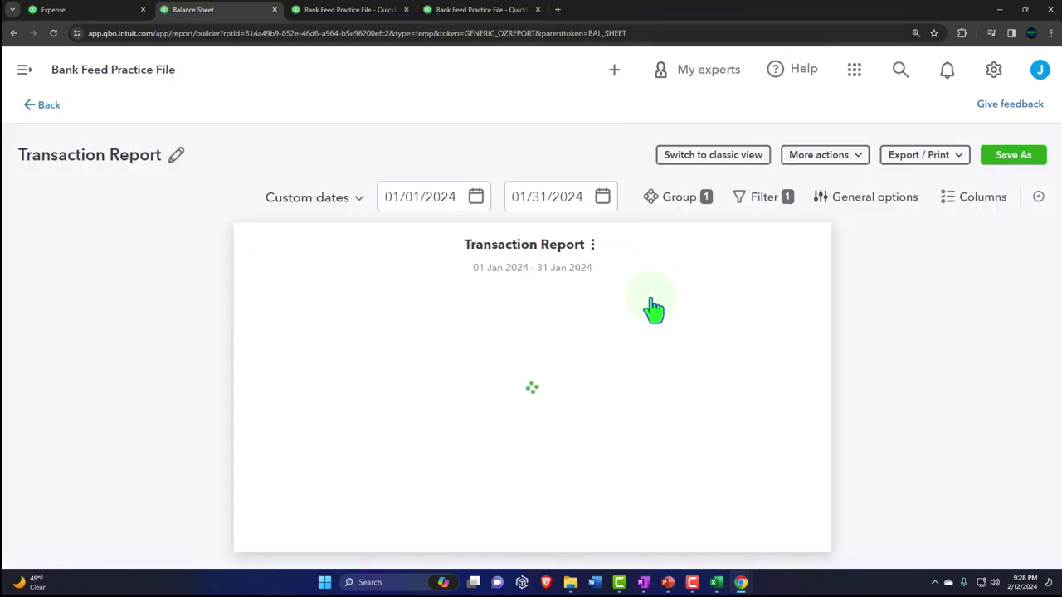
key(ctrl+minus)
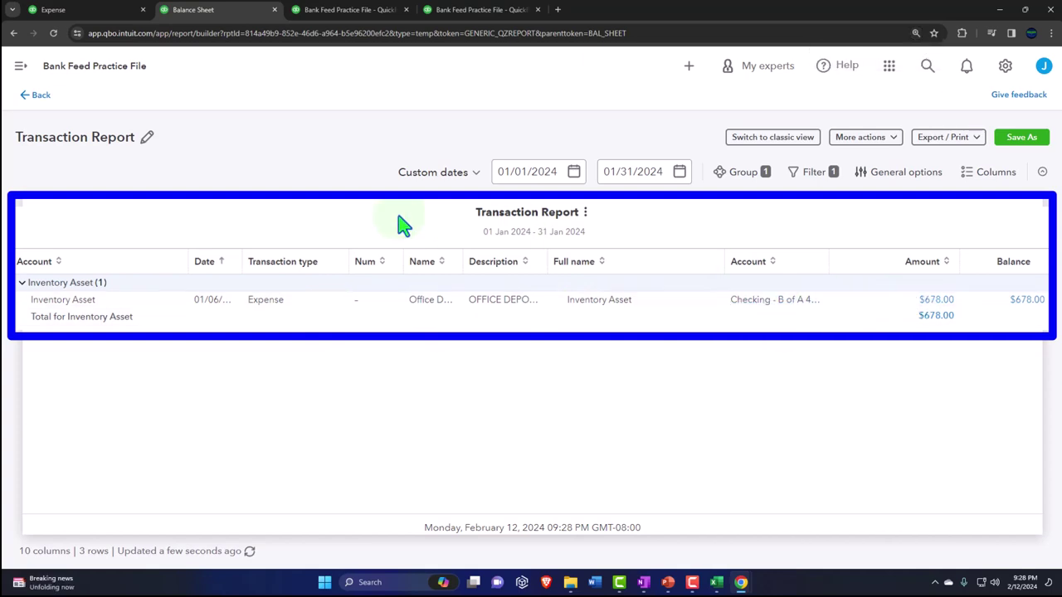
click(39, 96)
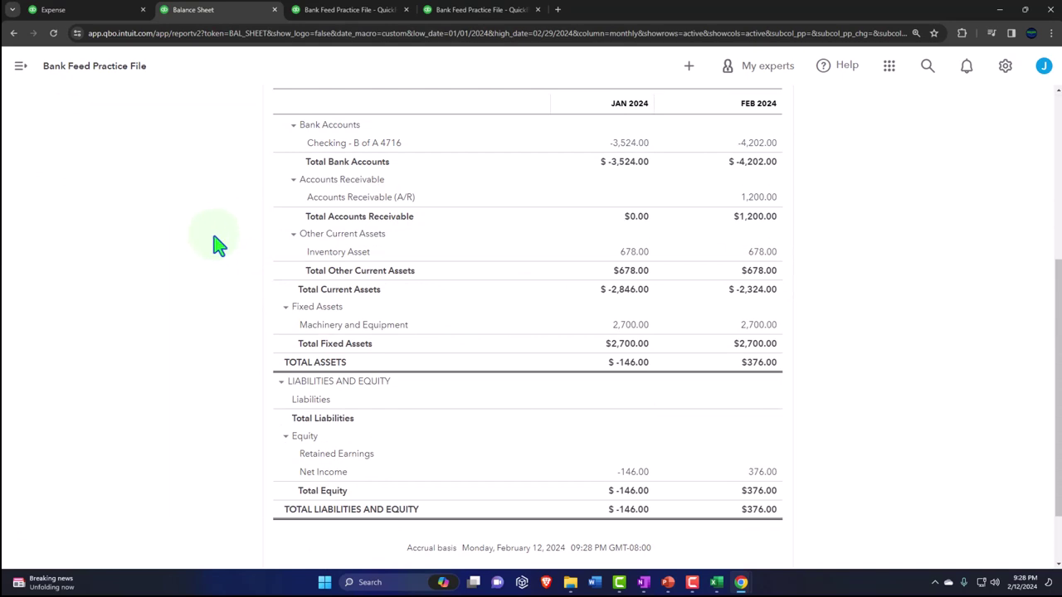
Step: Rerun the January–February 2024 Profit and Loss report and examine its cost of goods sold at 150% zoom
click(342, 9)
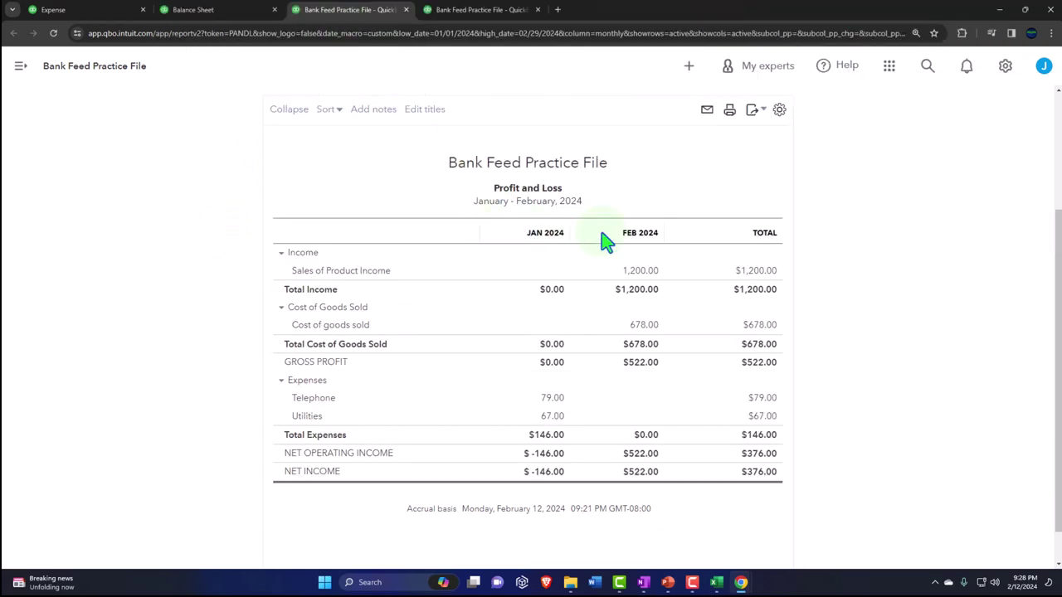
scroll(604, 238, up, 3)
click(636, 214)
scroll(637, 220, down, 2)
key(ctrl+plus)
key(ctrl+plus)
key(ctrl+plus)
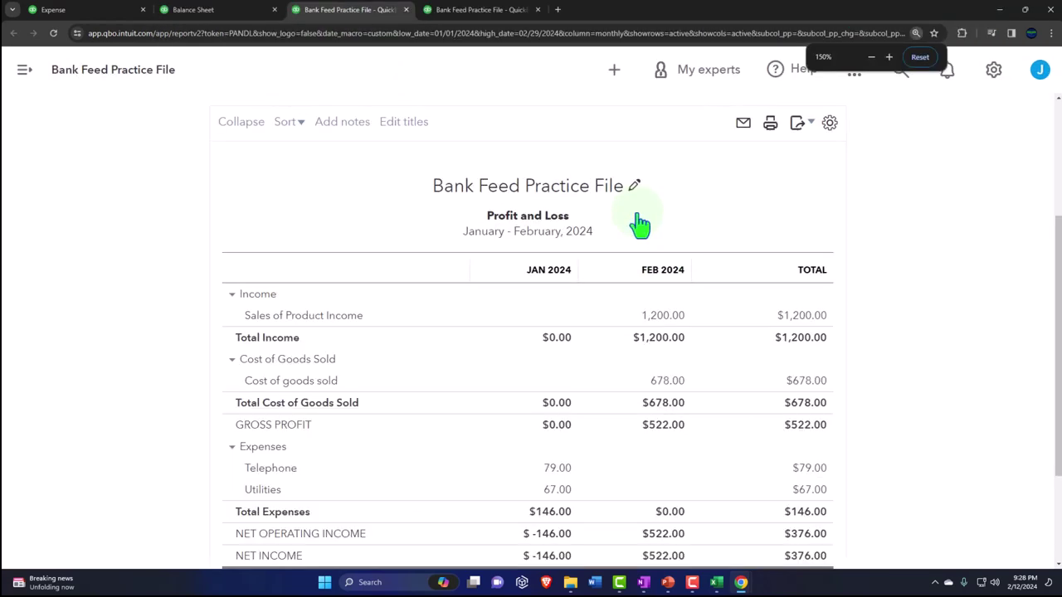
scroll(640, 224, down, 1)
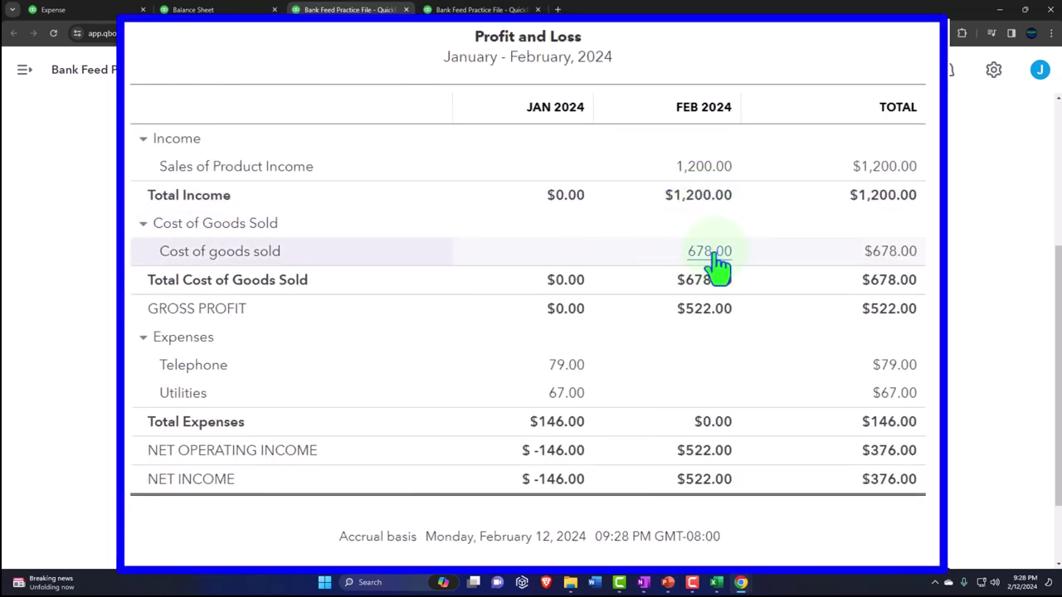
Step: Check the Balance Sheet's Inventory Asset line again, and switch to the 40 Perpetual FIFO workbook in Excel to view the inventory example
click(193, 10)
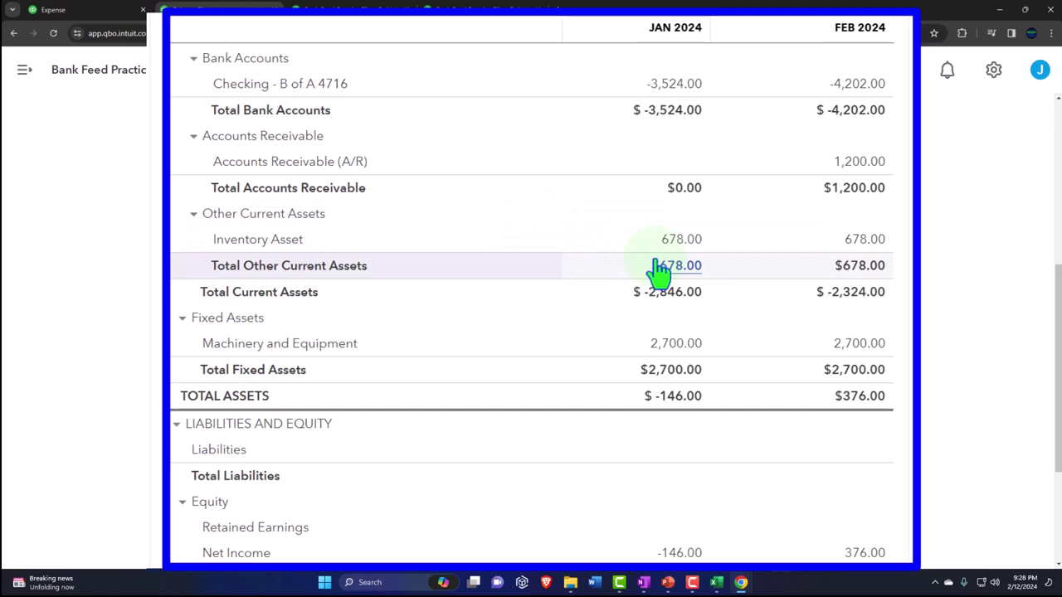
mouse_move(716, 581)
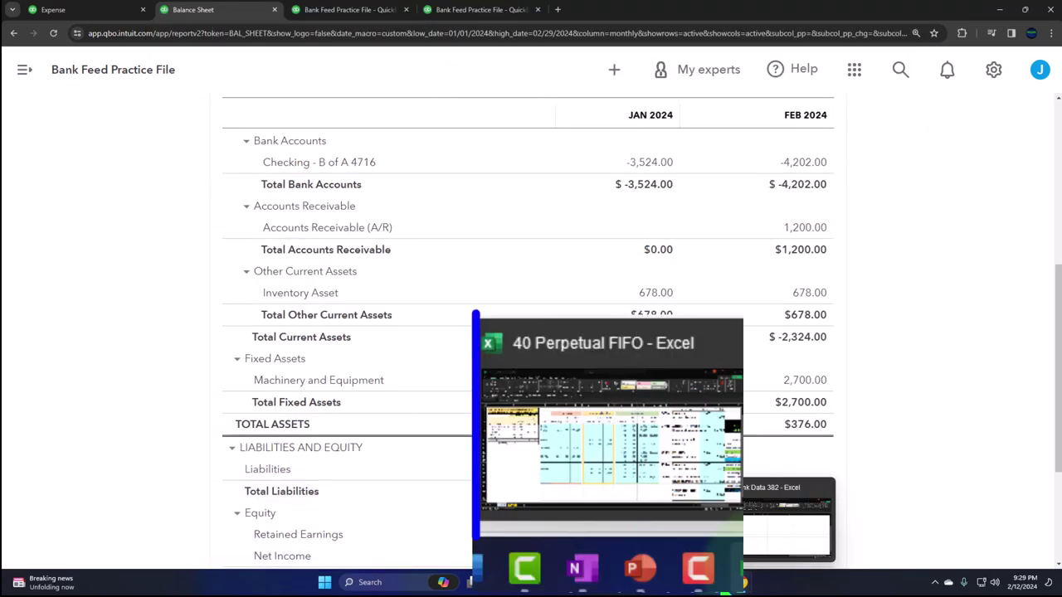
click(676, 516)
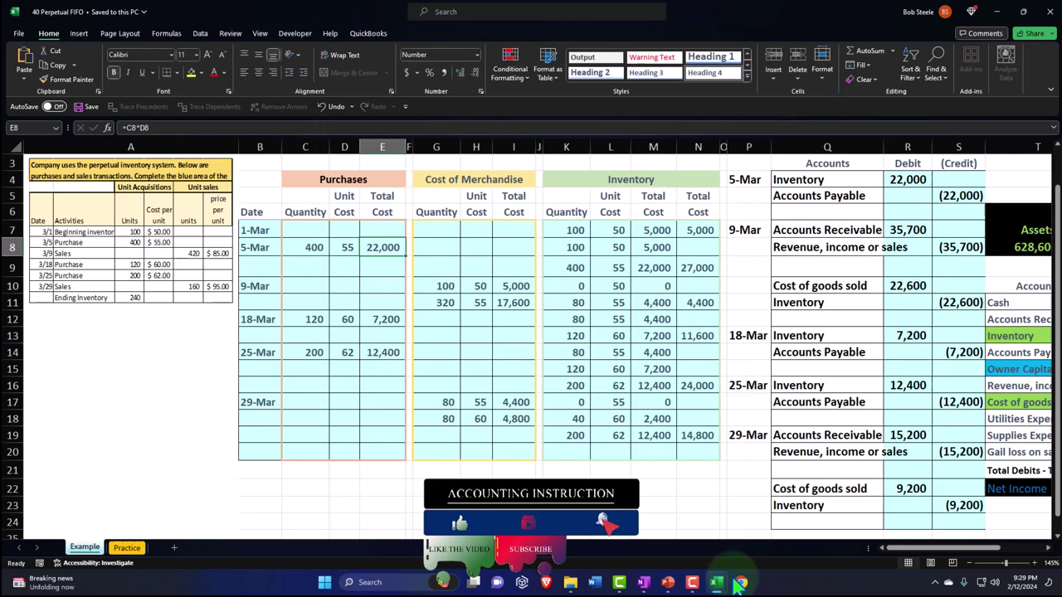
Step: Switch to the Bank Data 382 workbook and enter the label Beg in A1 with 110 in B1
mouse_move(717, 582)
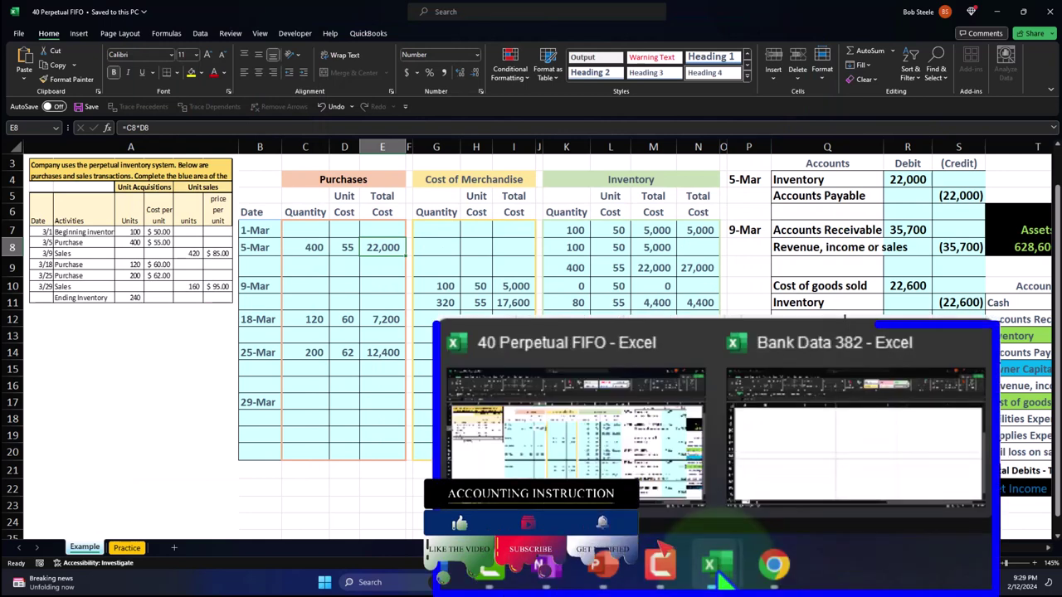
click(825, 468)
click(383, 333)
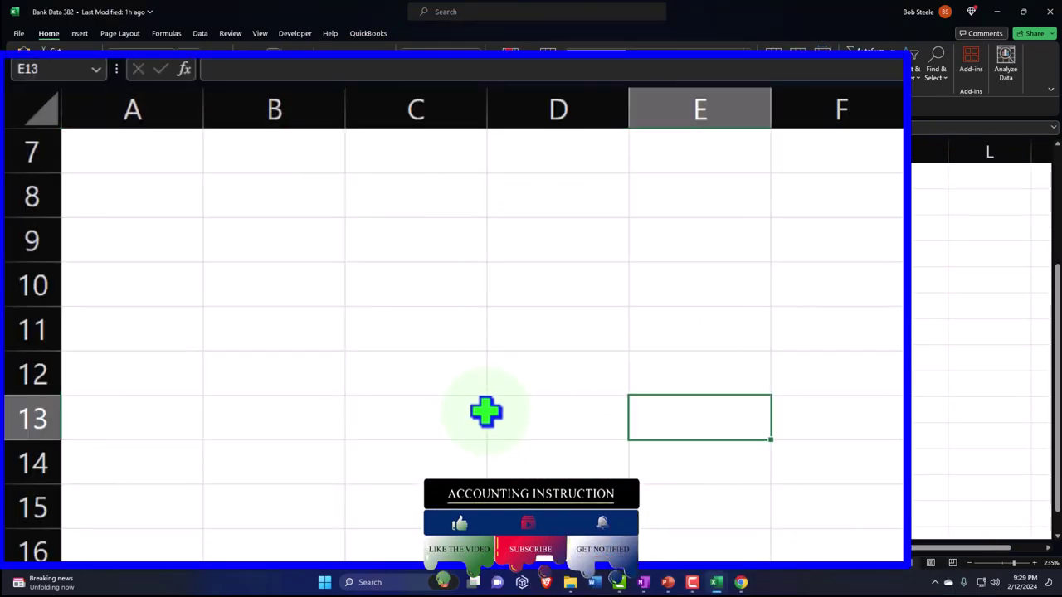
scroll(149, 332, up, 2)
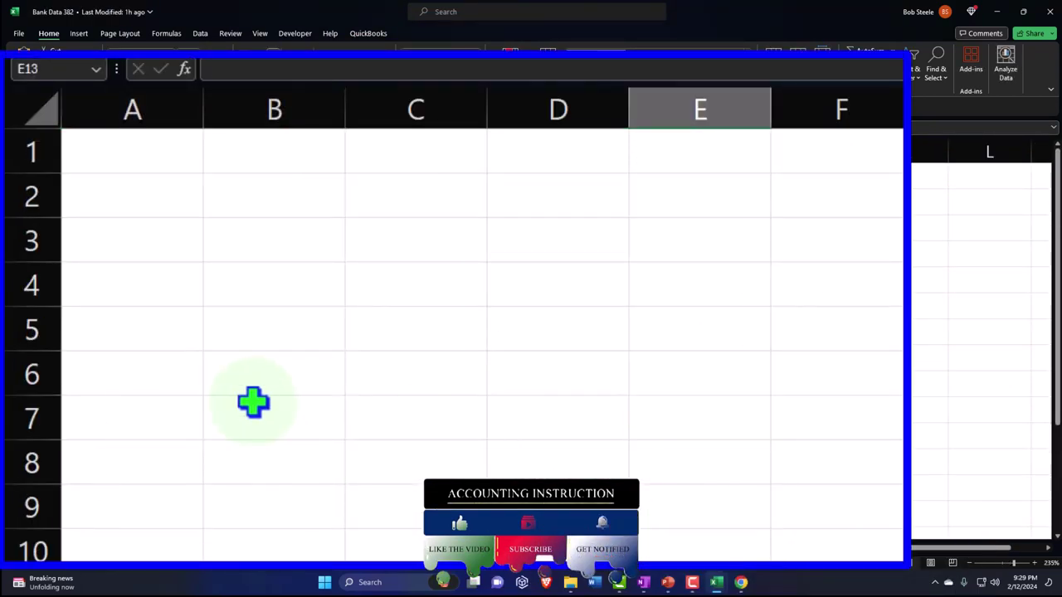
click(159, 166)
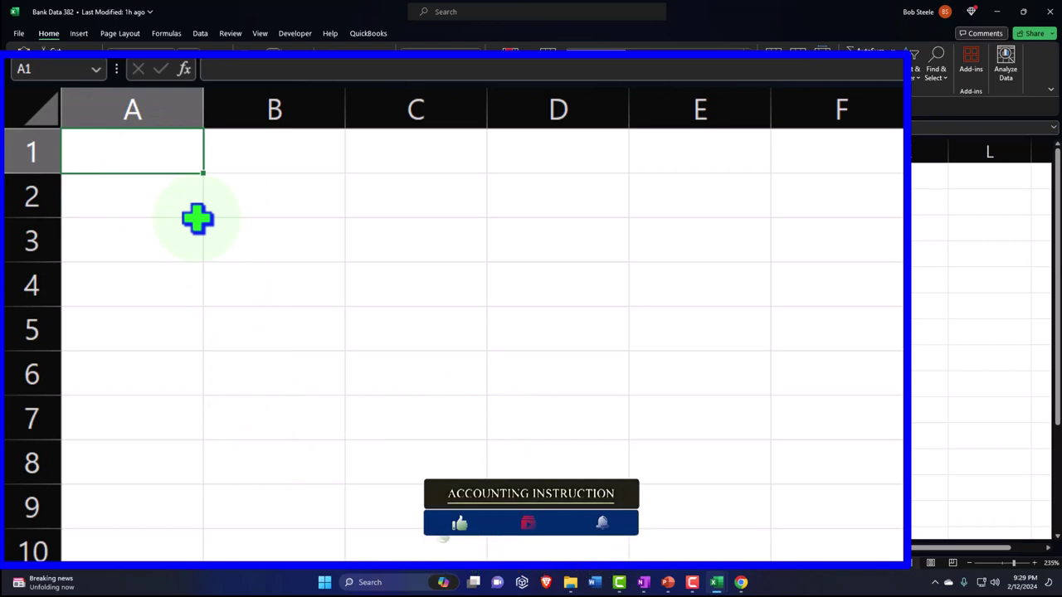
text(Beg)
key(Tab)
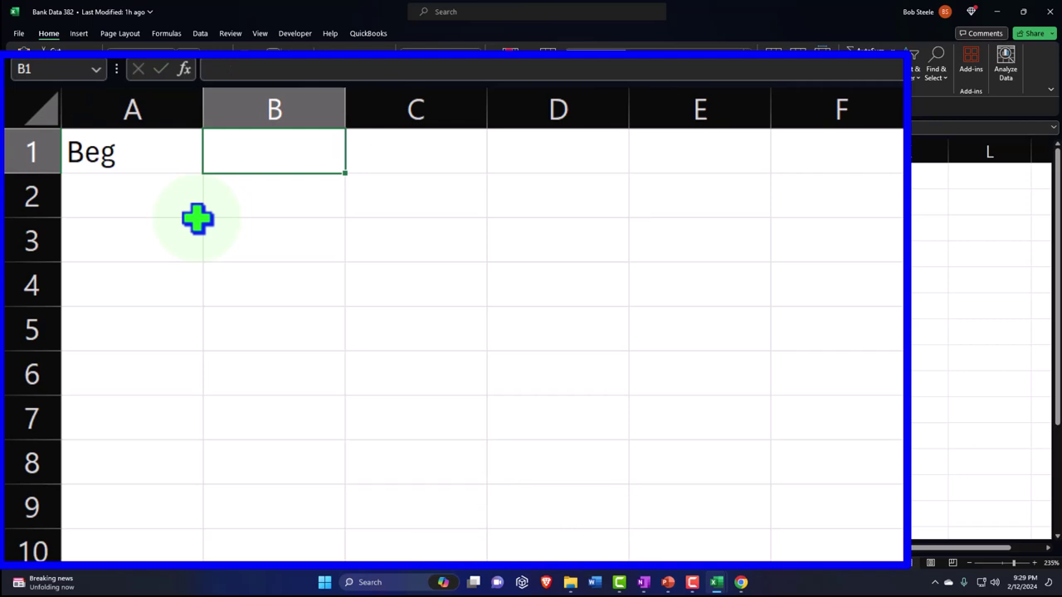
text(110)
key(Return)
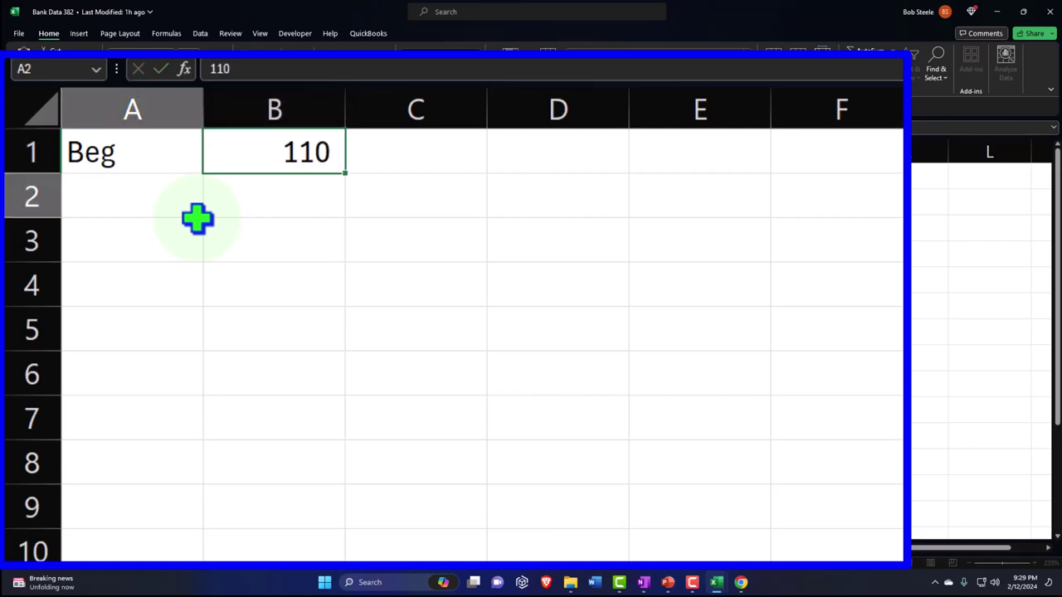
Step: Add a Purchase row in A2 with the amount 75 in B2
text(Purchase)
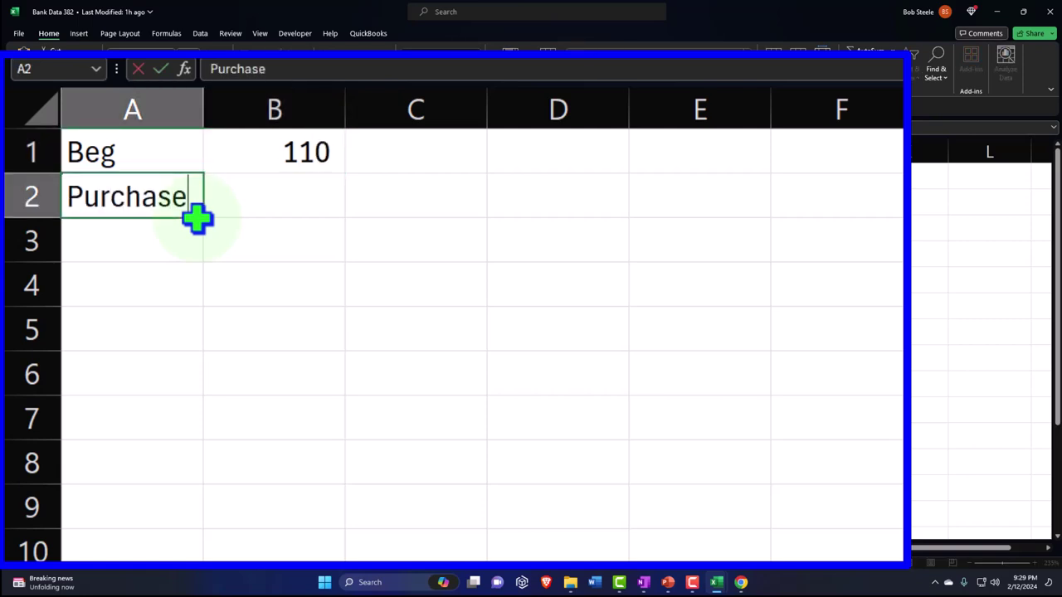
key(Tab)
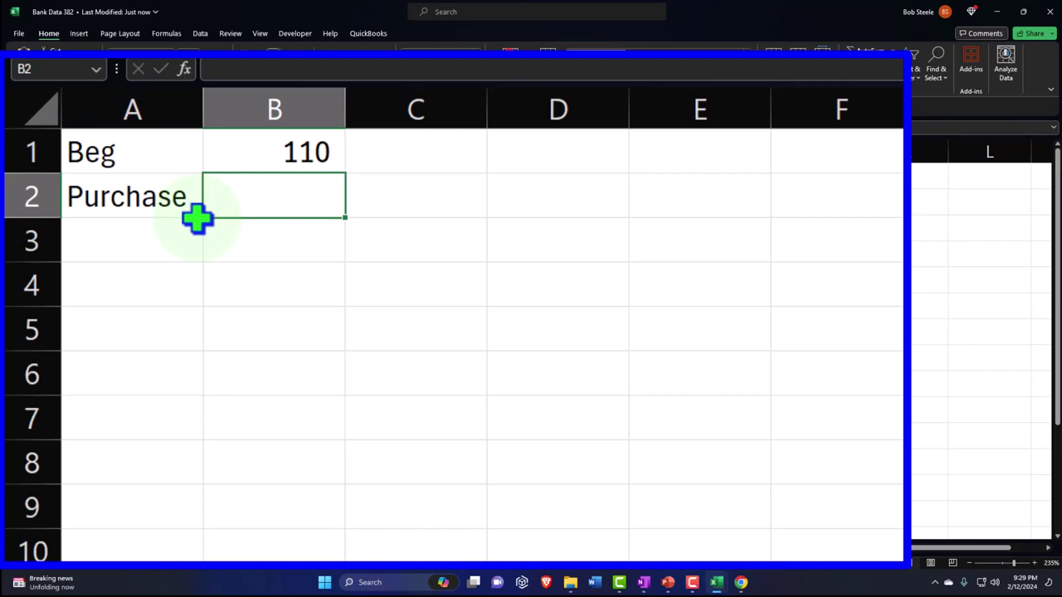
text(75)
key(Return)
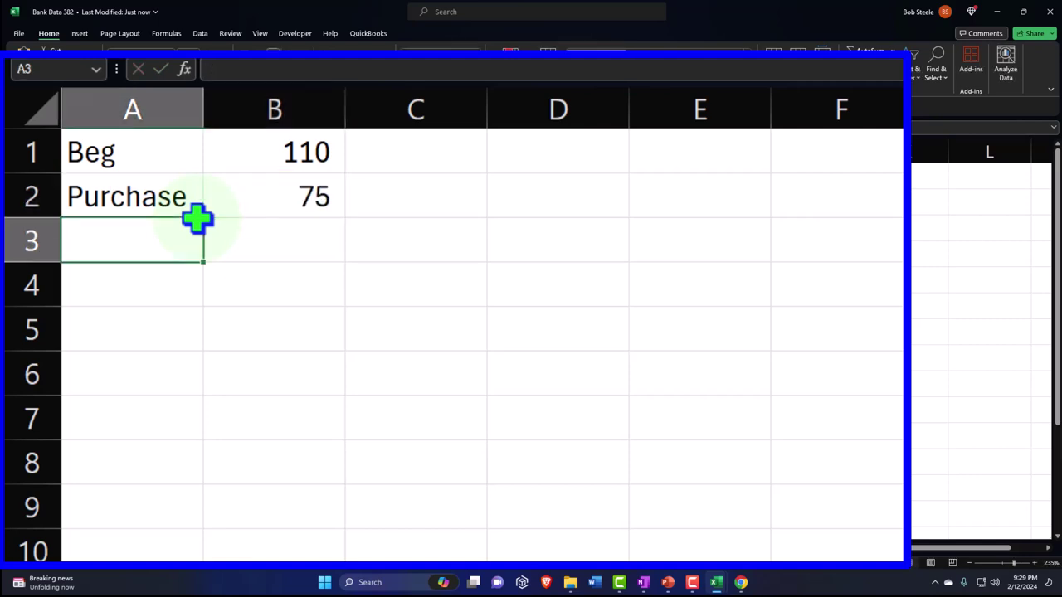
Step: Label A3 "Amount availabel for sale" and widen column A to fit the text
text(Amou)
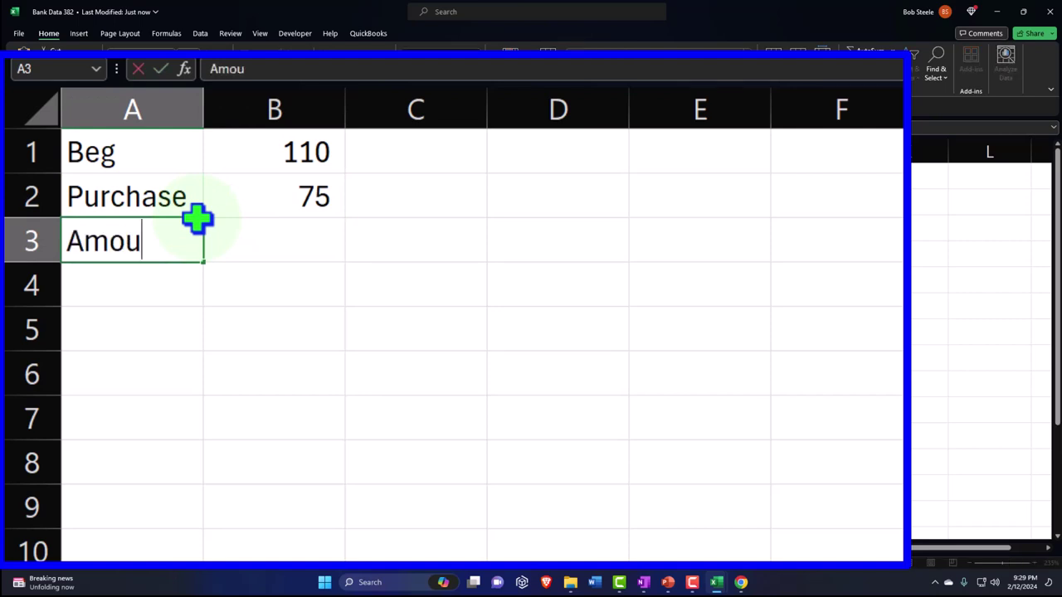
text(nt availabel f)
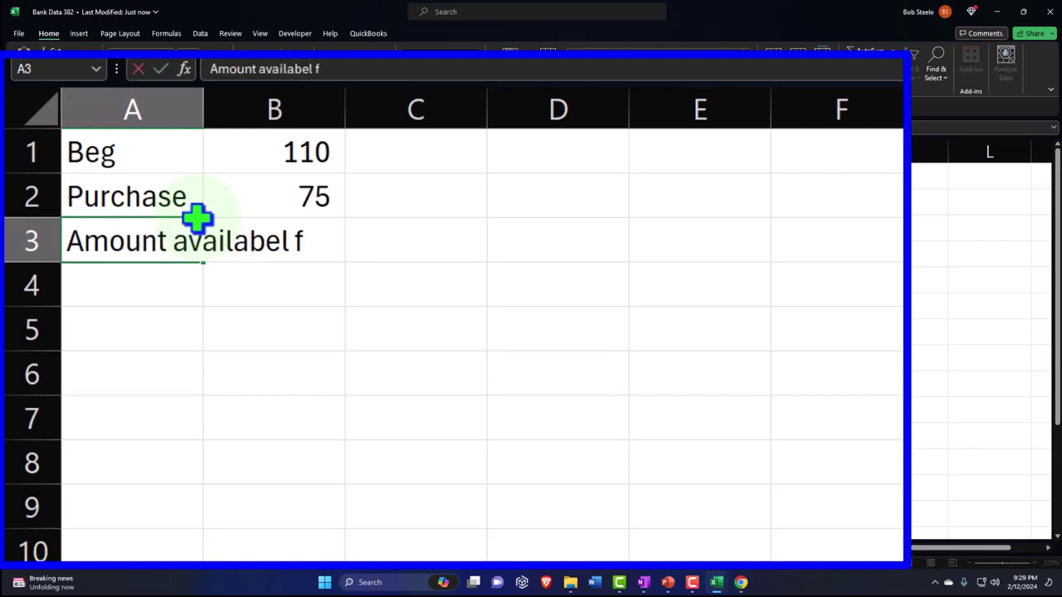
text(or sas)
key(BackSpace)
text(le)
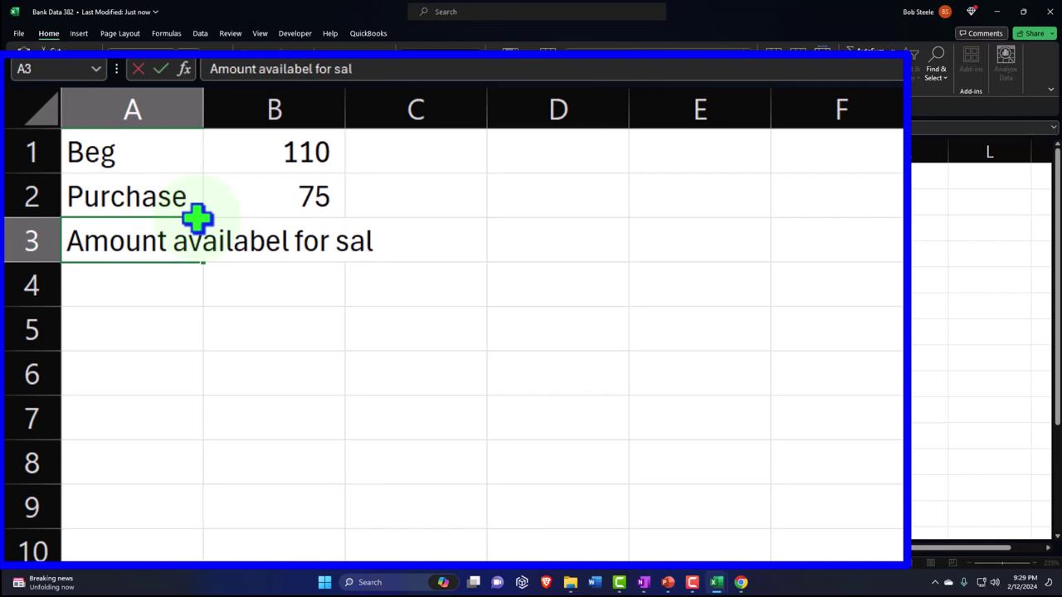
key(Return)
drag(204, 108, 432, 107)
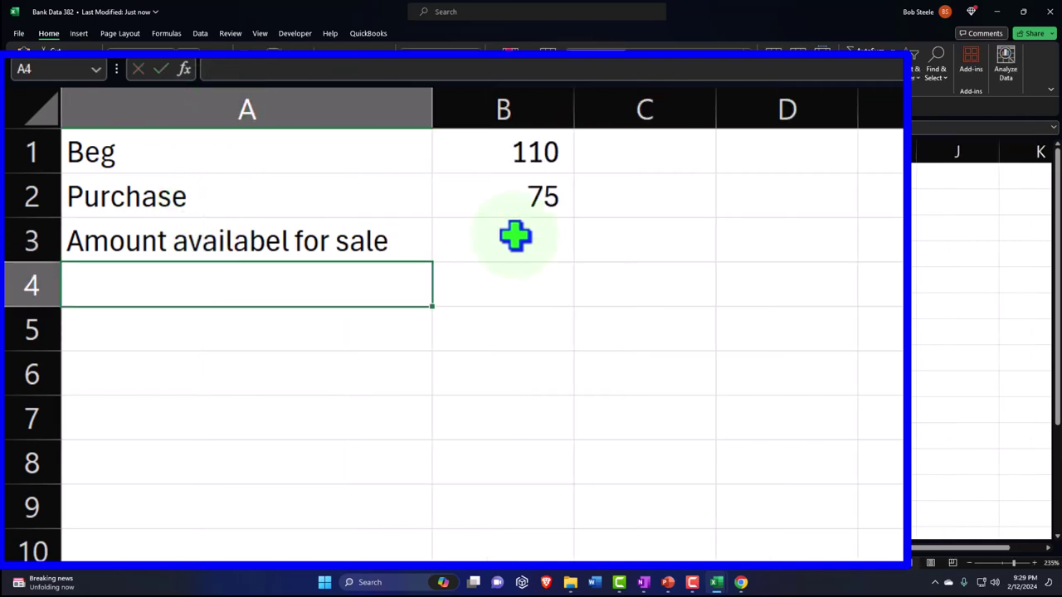
Step: Total the beginning and purchase amounts in B3 with a SUM of B1:B2
click(555, 253)
text(=sum()
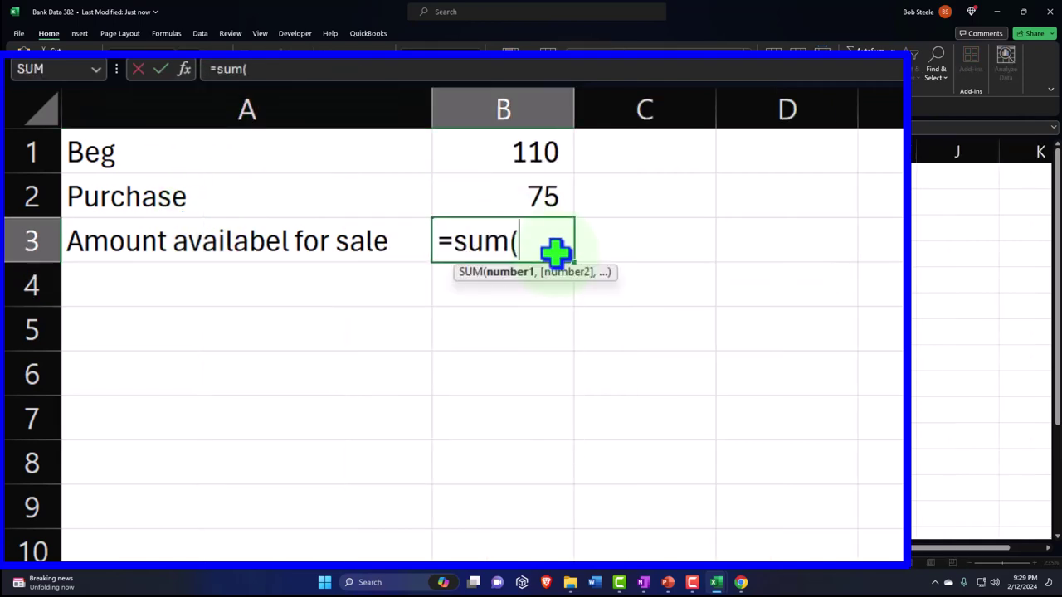
key(shift+Up)
key(shift+Up)
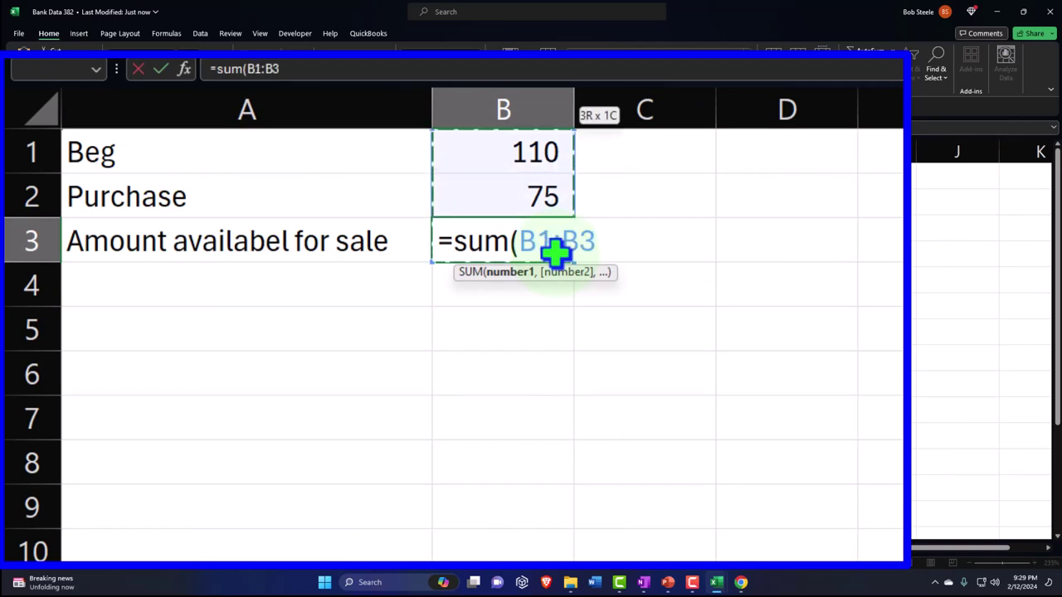
key(Down)
key(shift+Up)
key(Return)
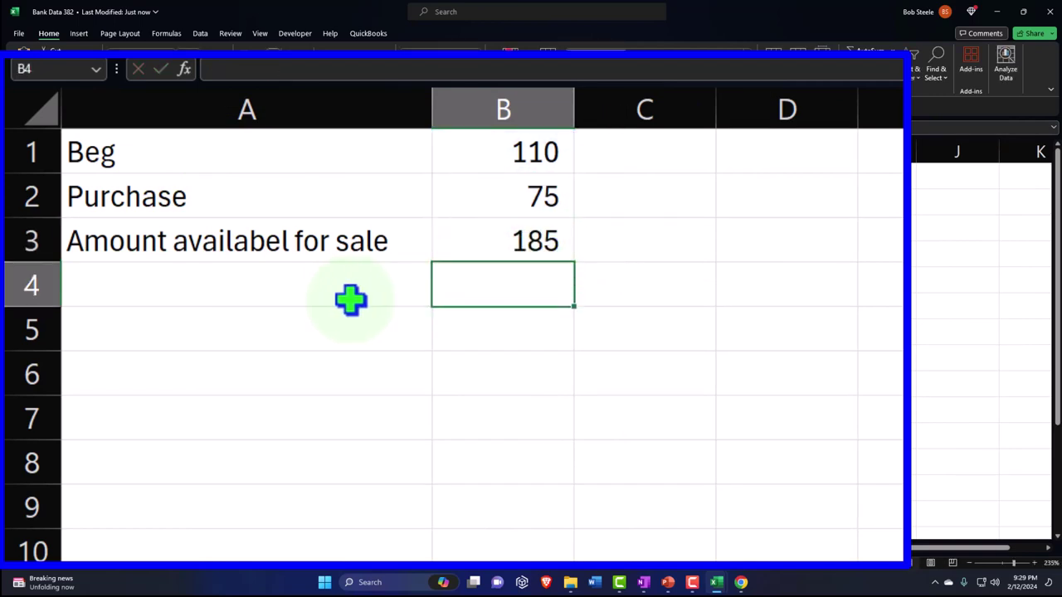
Step: Add a "Count end period" row in A4 with the amount 93 in B4
click(305, 292)
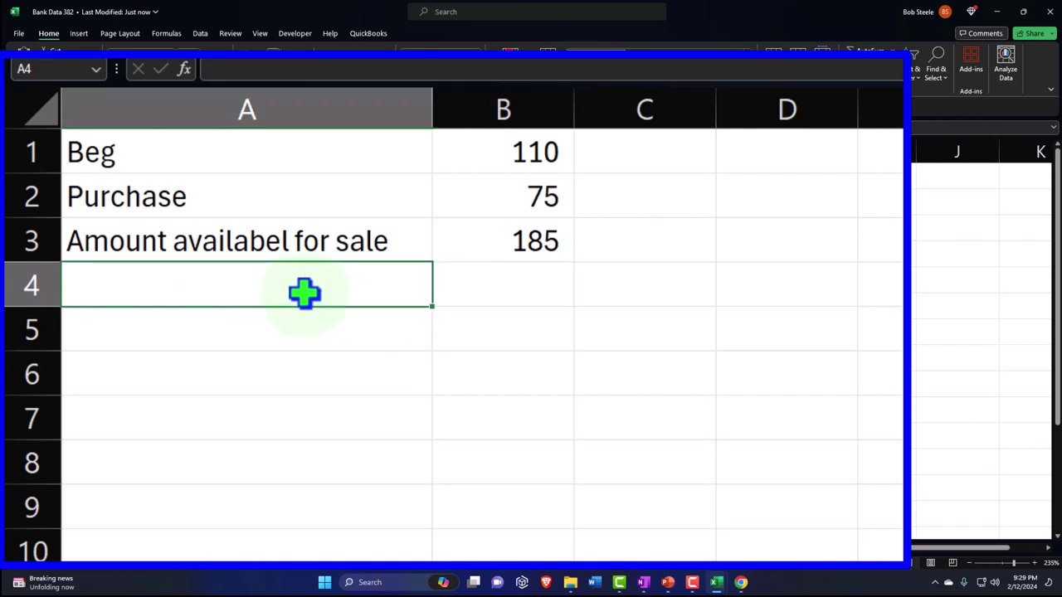
text(Count end)
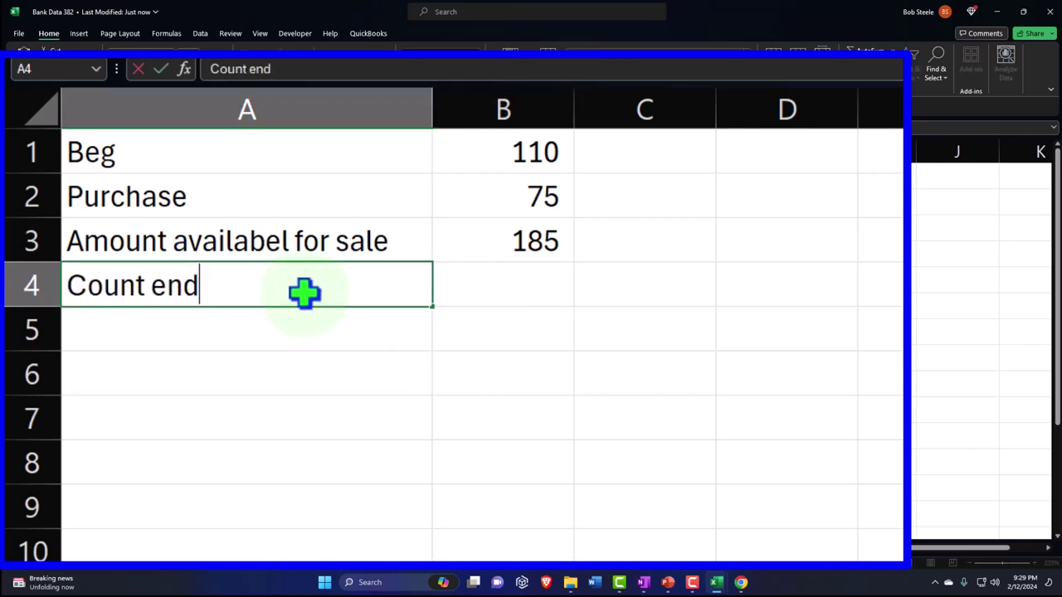
text( period)
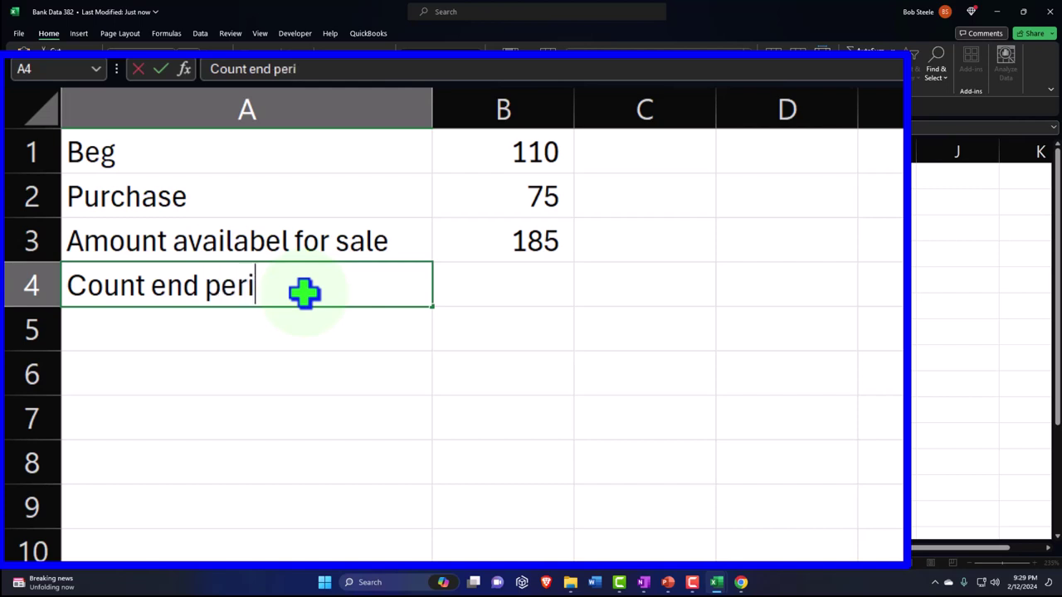
key(Tab)
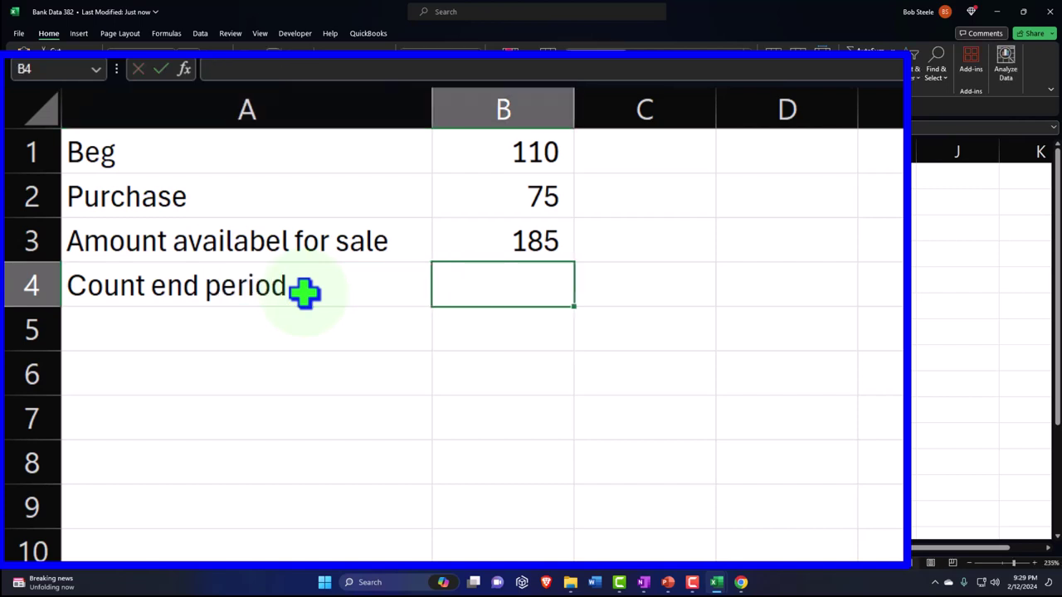
text(9)
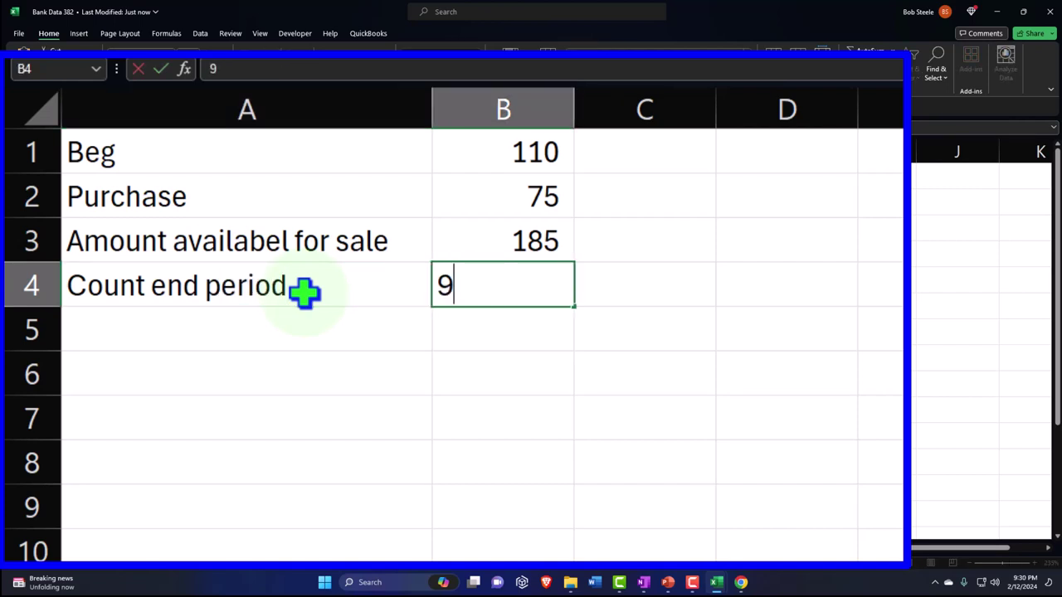
text(3)
key(Return)
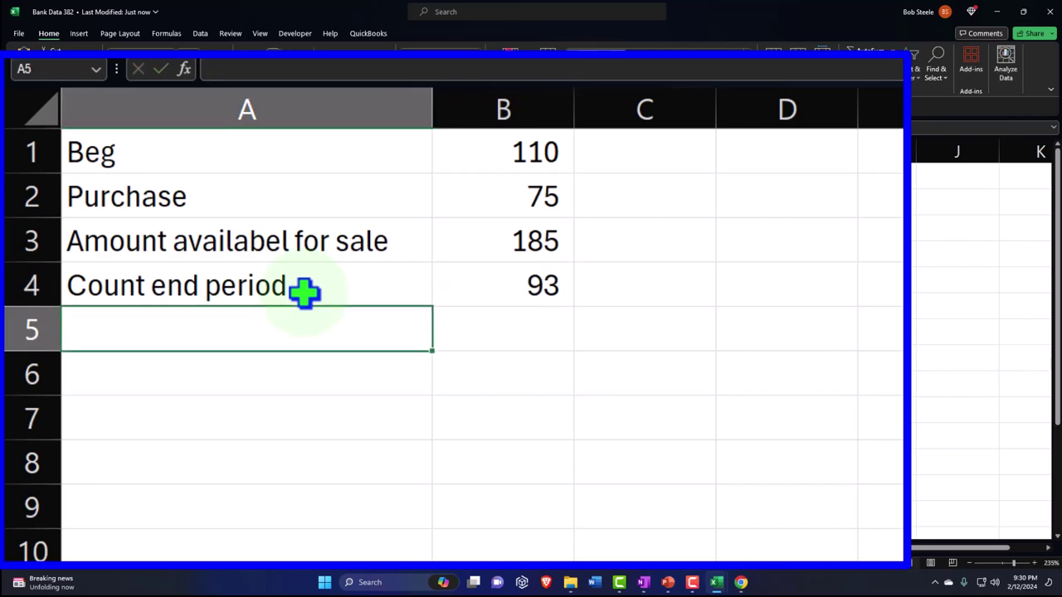
Step: Add a COGS row in A5 and calculate it in B5 with the formula =B3-B4
text(COGS)
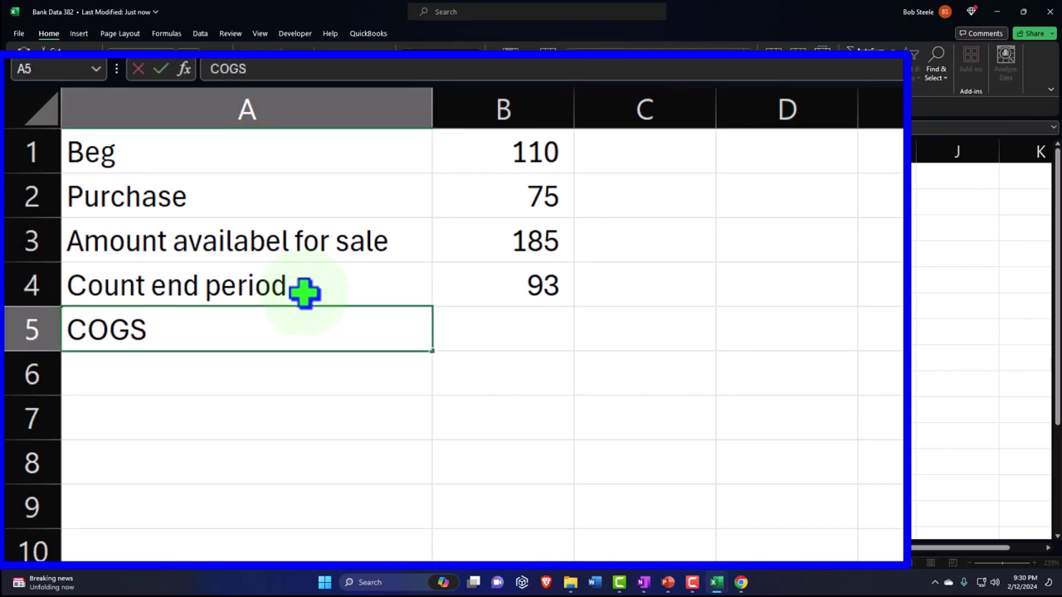
key(Tab)
text(=)
key(Up)
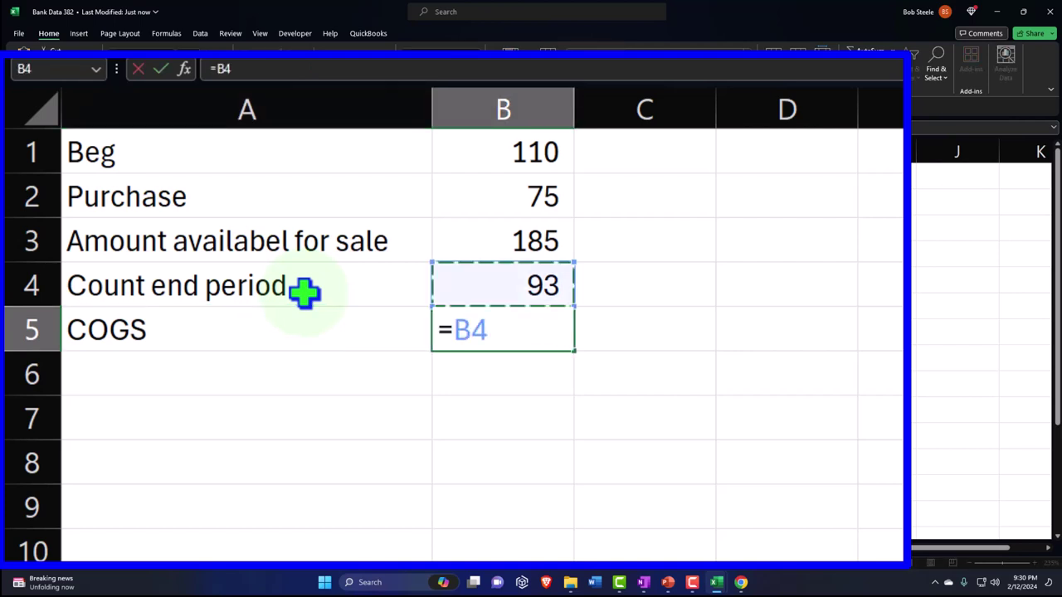
key(Up)
text(-)
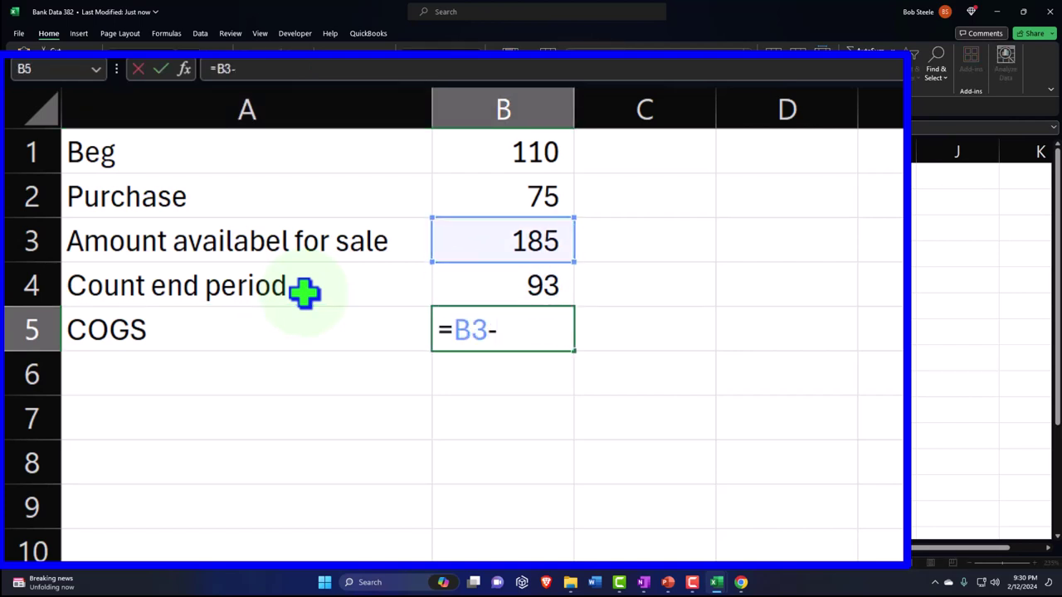
key(Up)
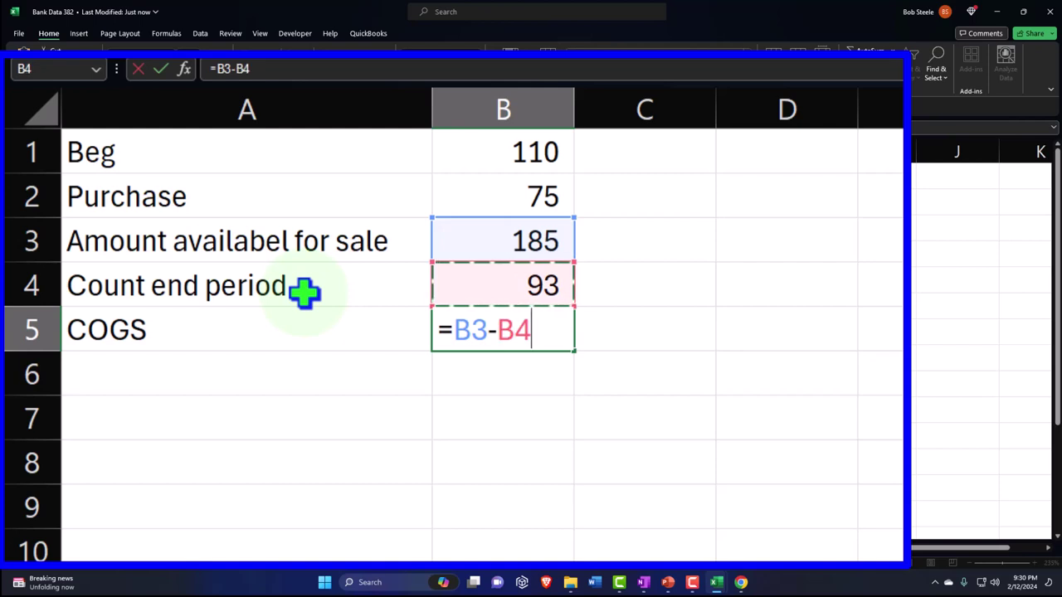
key(Return)
key(Up)
key(Right)
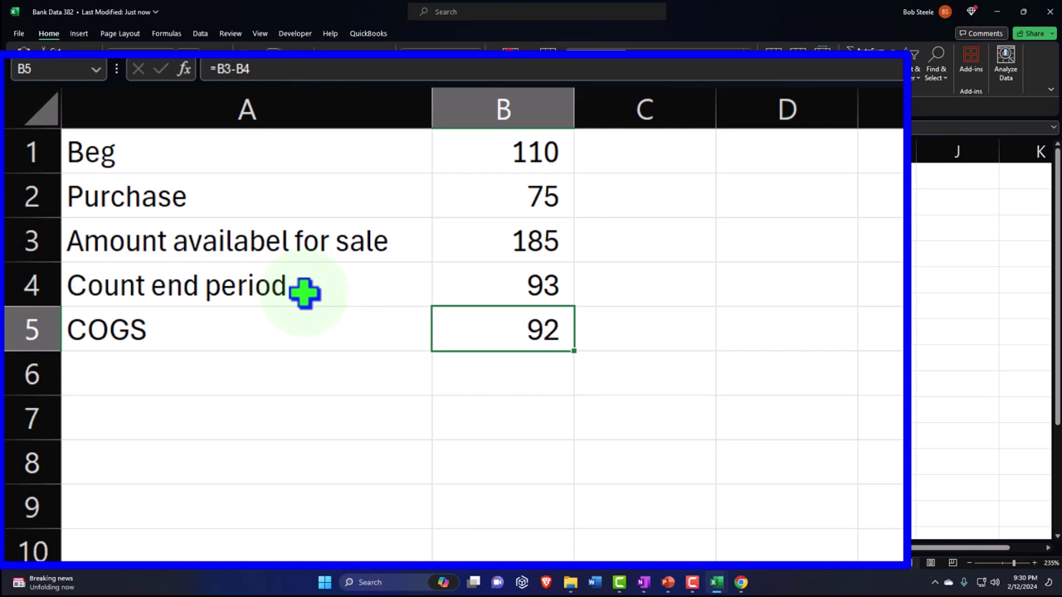
Step: Review the inventory calculation in A1:B5, stepping through each amount in column B from Beg to COGS
drag(190, 155, 450, 318)
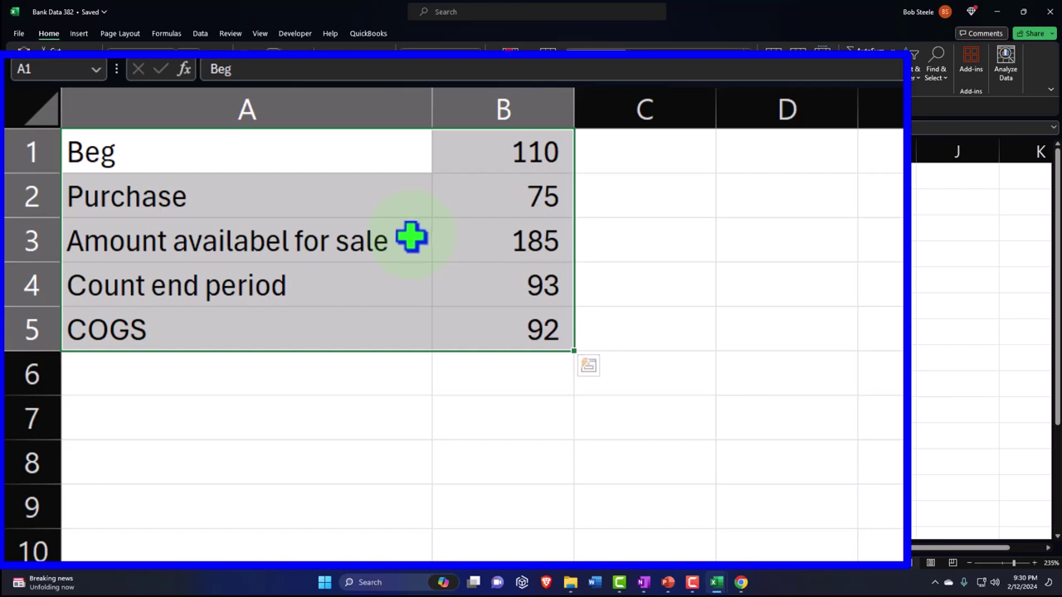
click(517, 161)
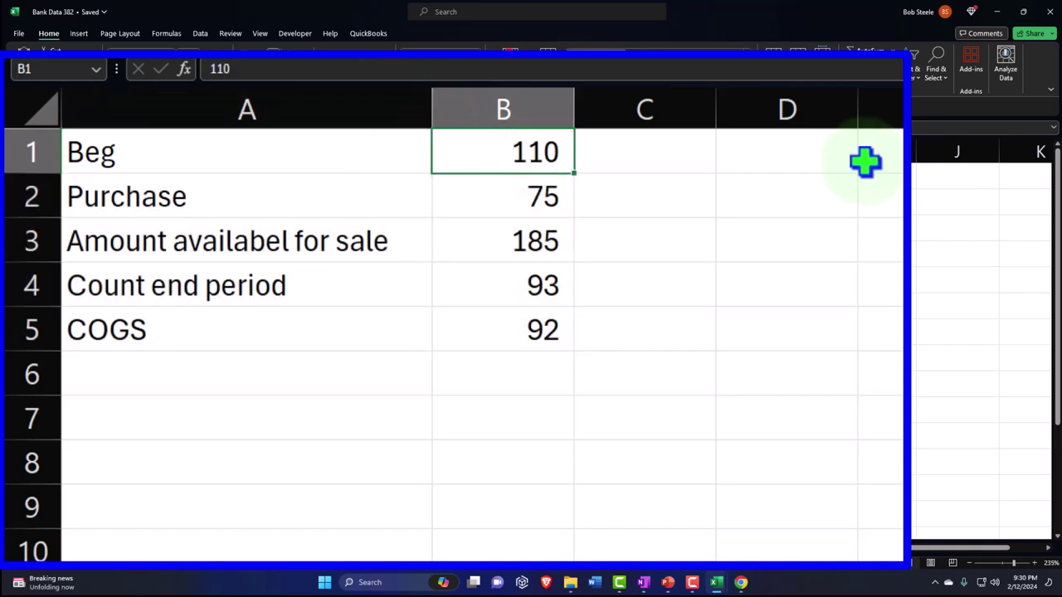
key(Down)
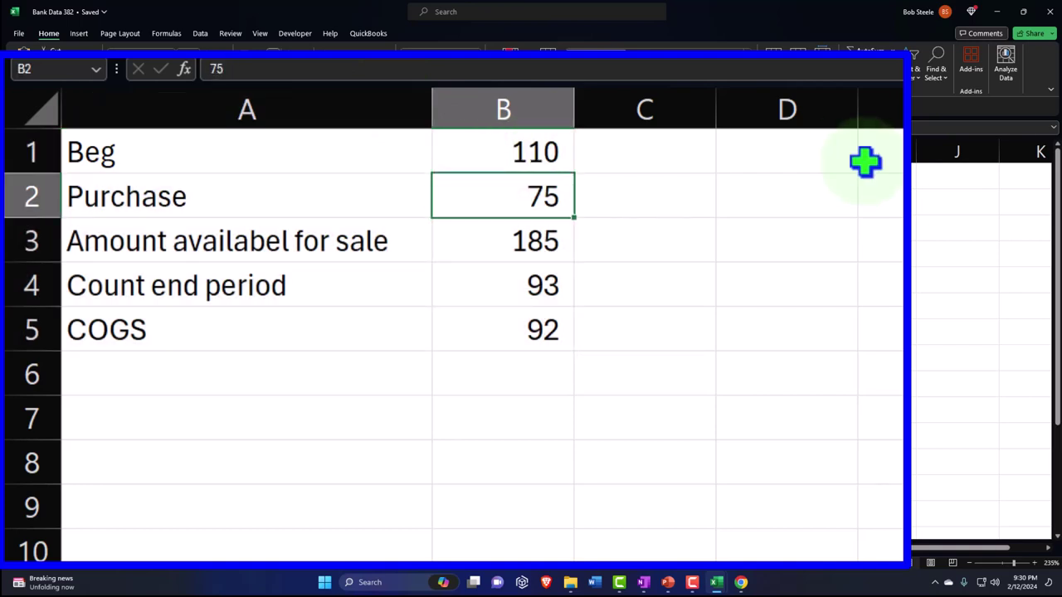
key(Down)
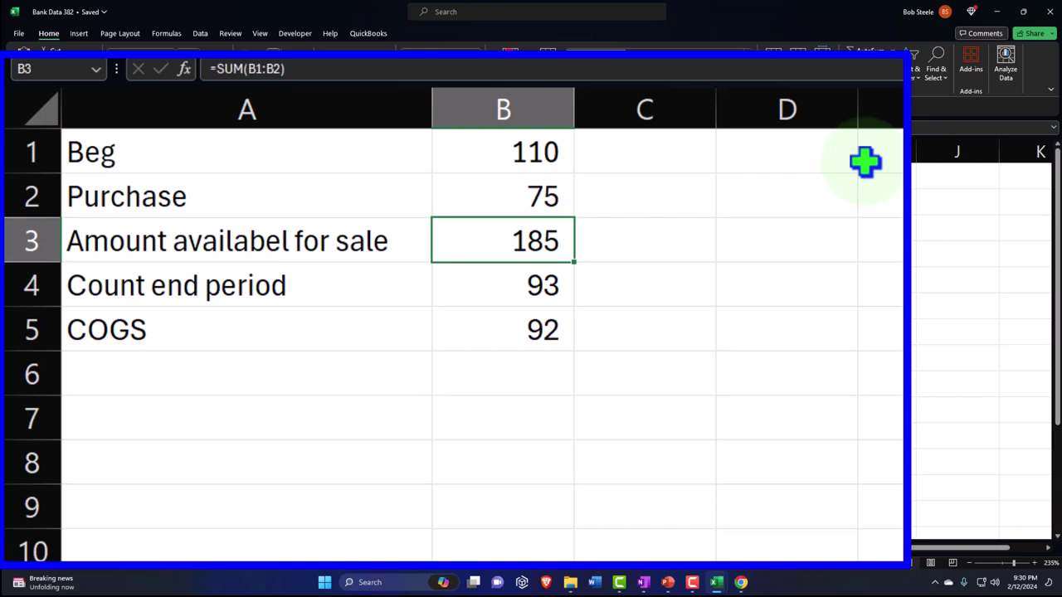
key(Down)
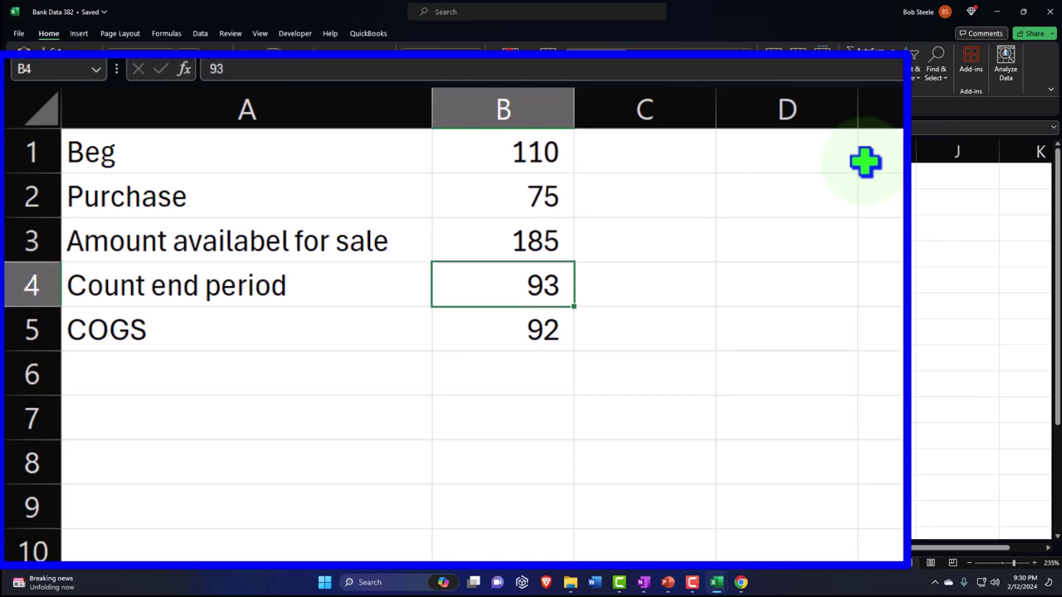
key(Down)
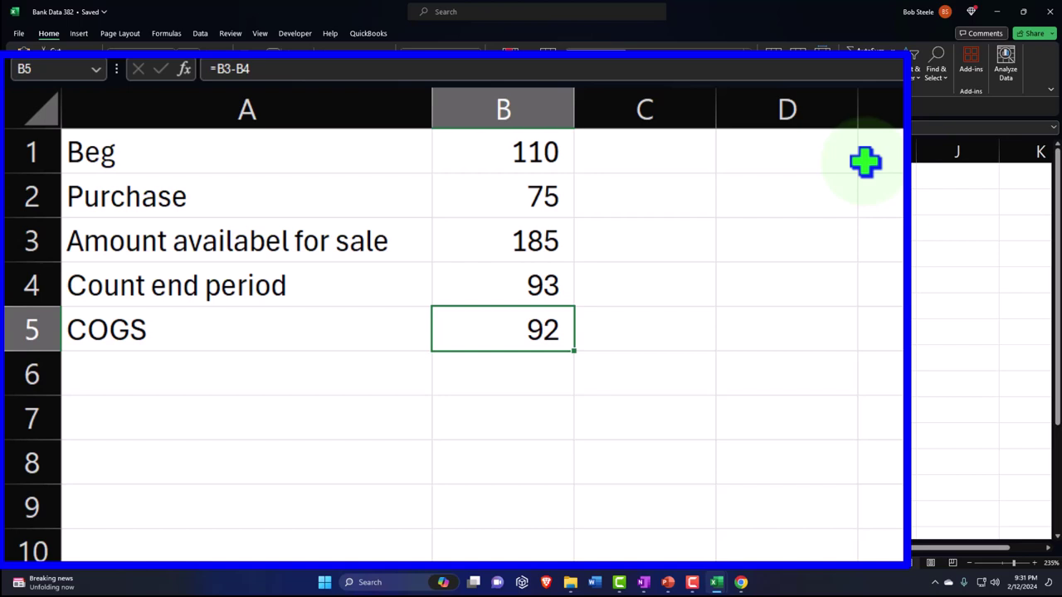
key(Up)
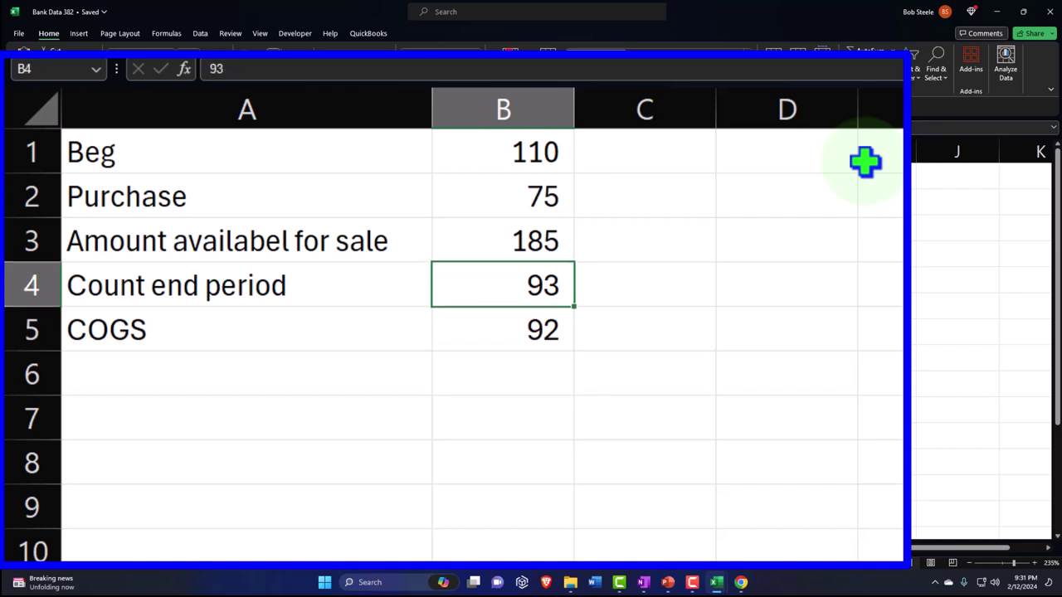
key(Down)
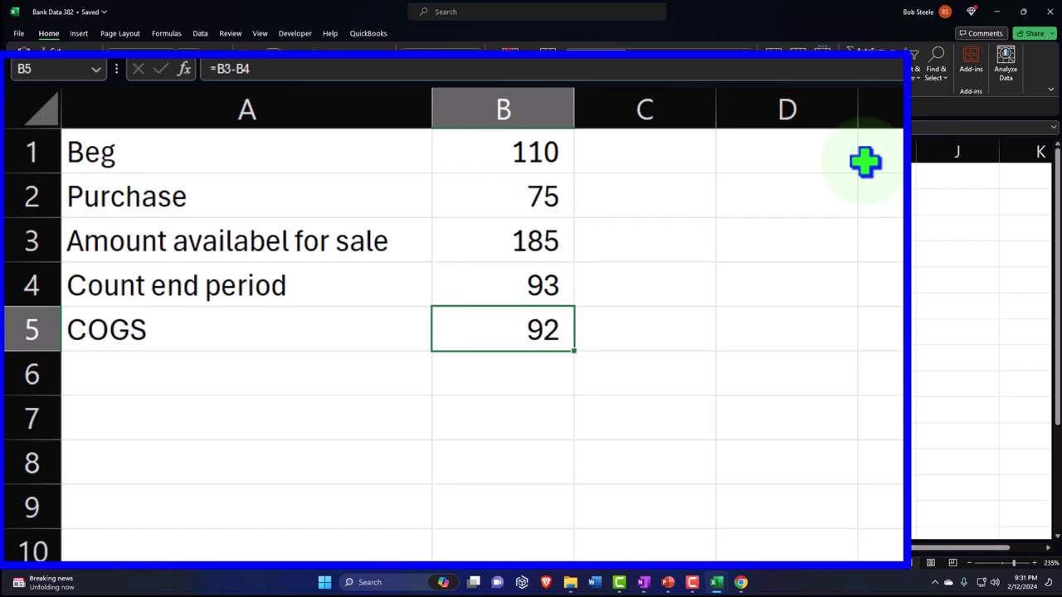
Step: Enter a unit cost of 1.5 in C5 beside the COGS quantity, displayed with one decimal place
key(Left)
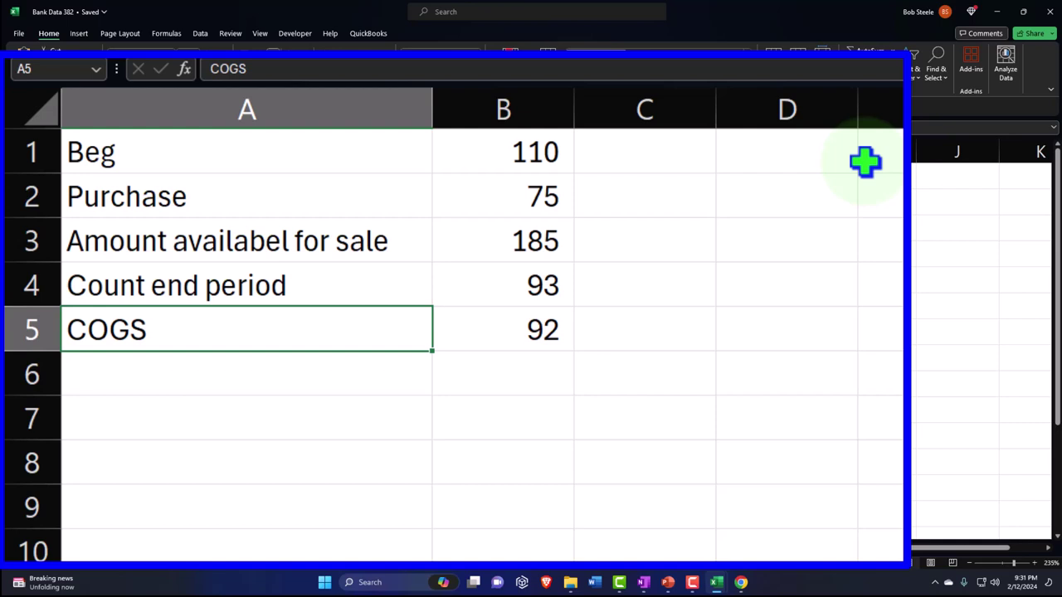
key(Right)
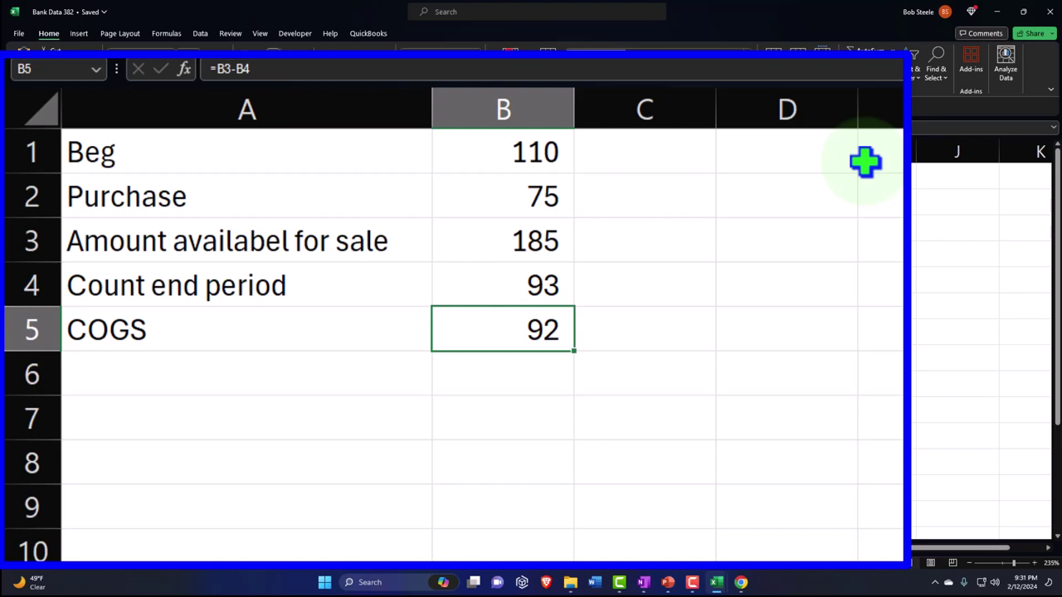
key(Right)
key(Right)
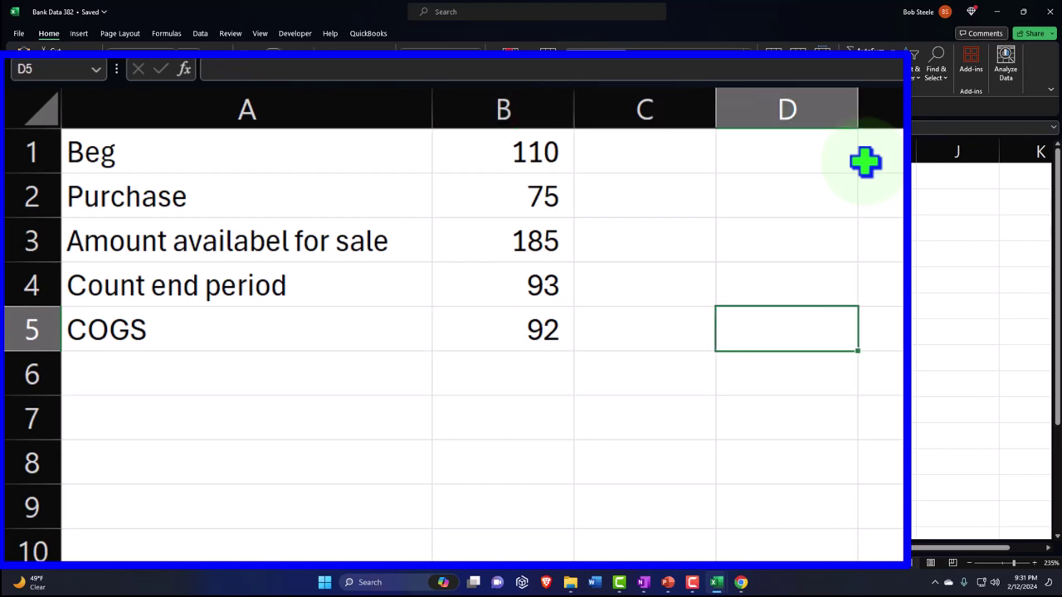
key(Left)
key(Left)
key(Right)
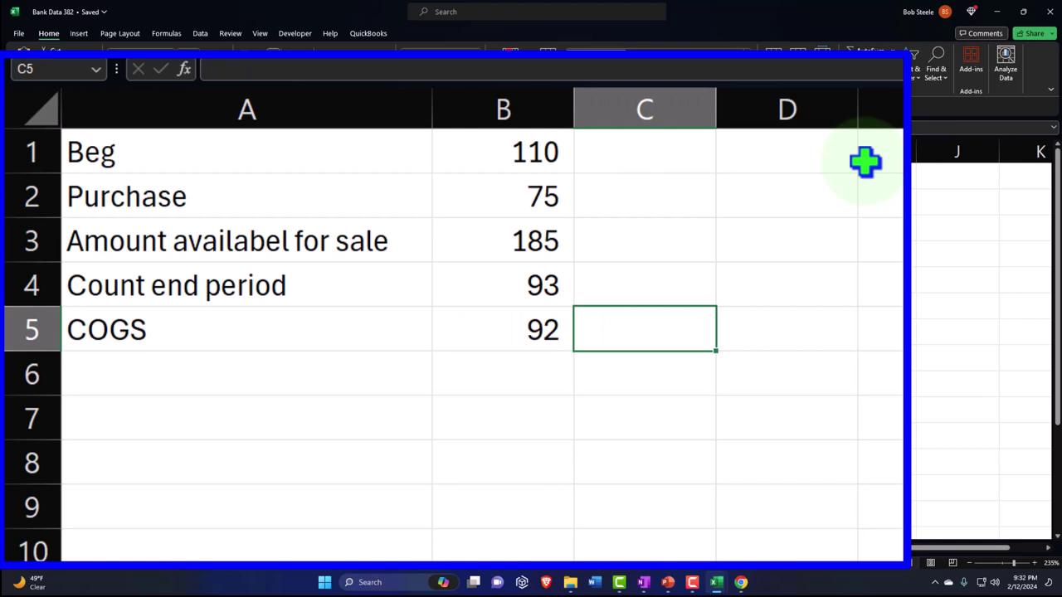
text(1.5)
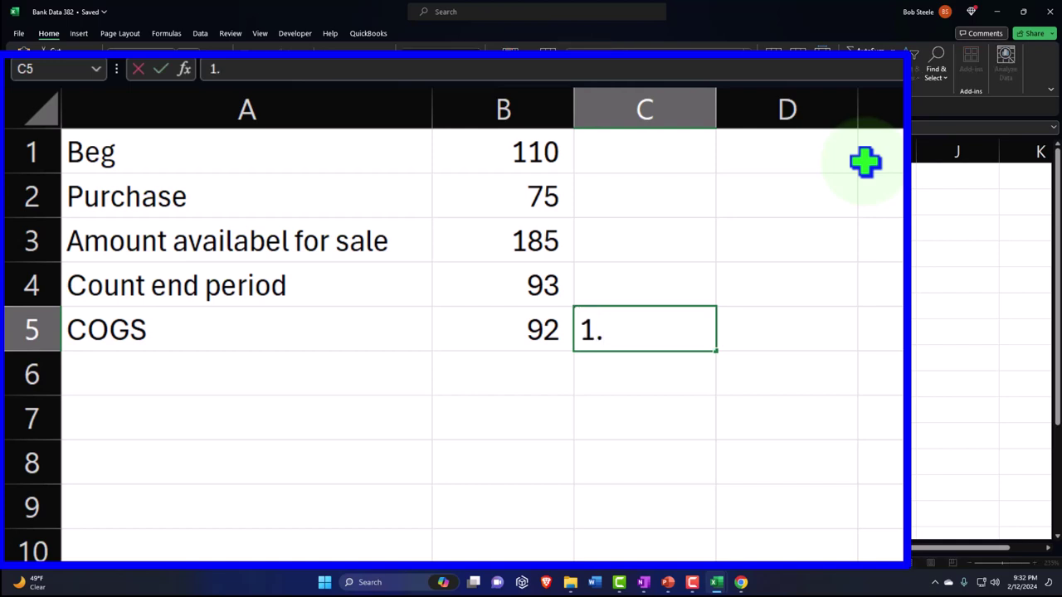
key(Return)
key(Up)
key(Right)
key(Left)
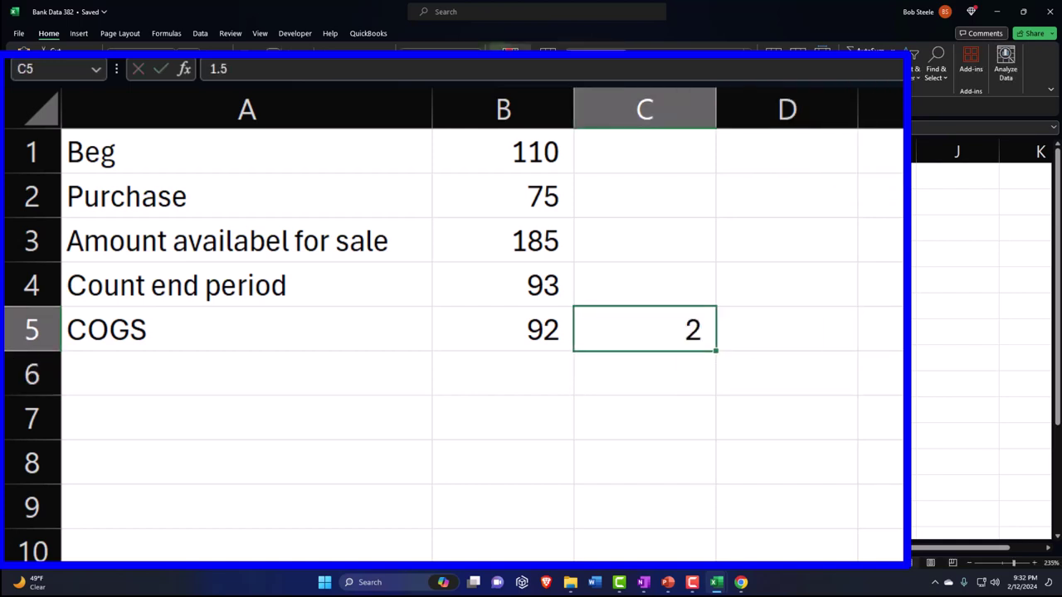
key(alt+h)
key(0)
Step: Calculate the COGS dollar amount in D5 with the formula =B5*C5
click(788, 314)
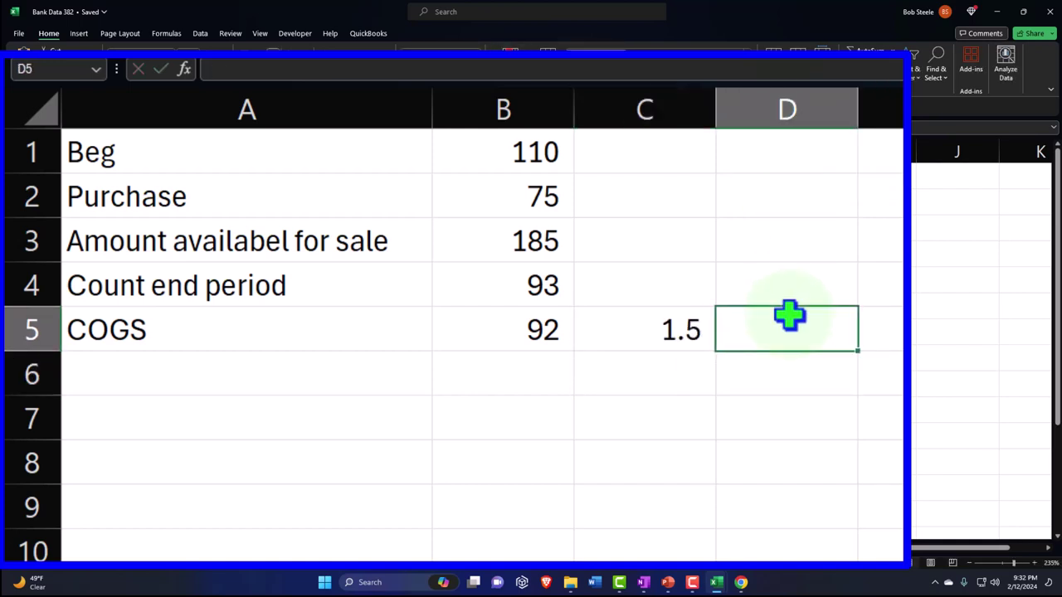
text(=)
key(Left)
key(Left)
text(*)
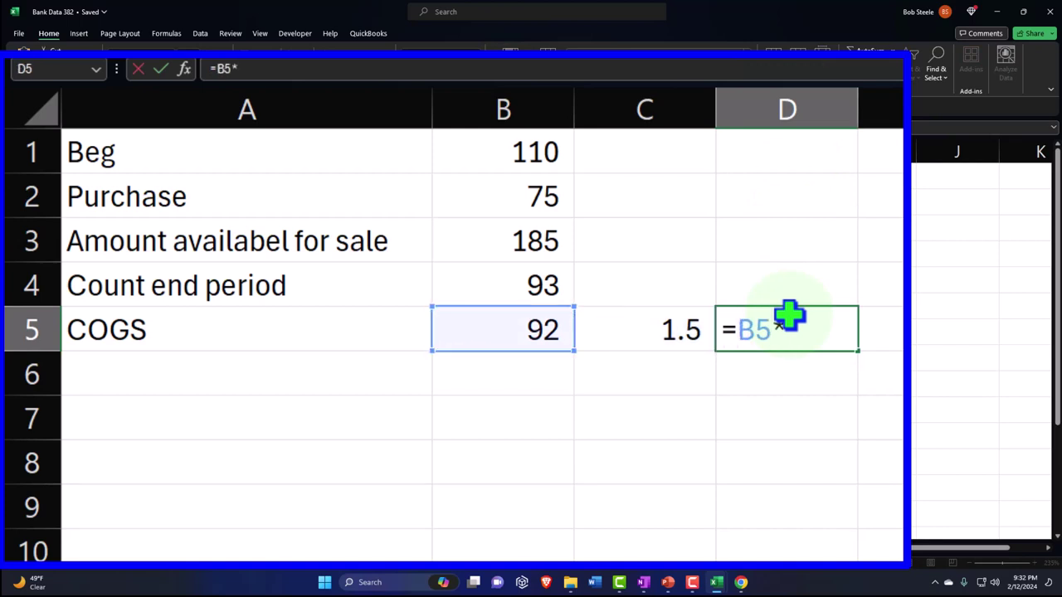
key(Left)
key(Down)
key(Up)
key(Return)
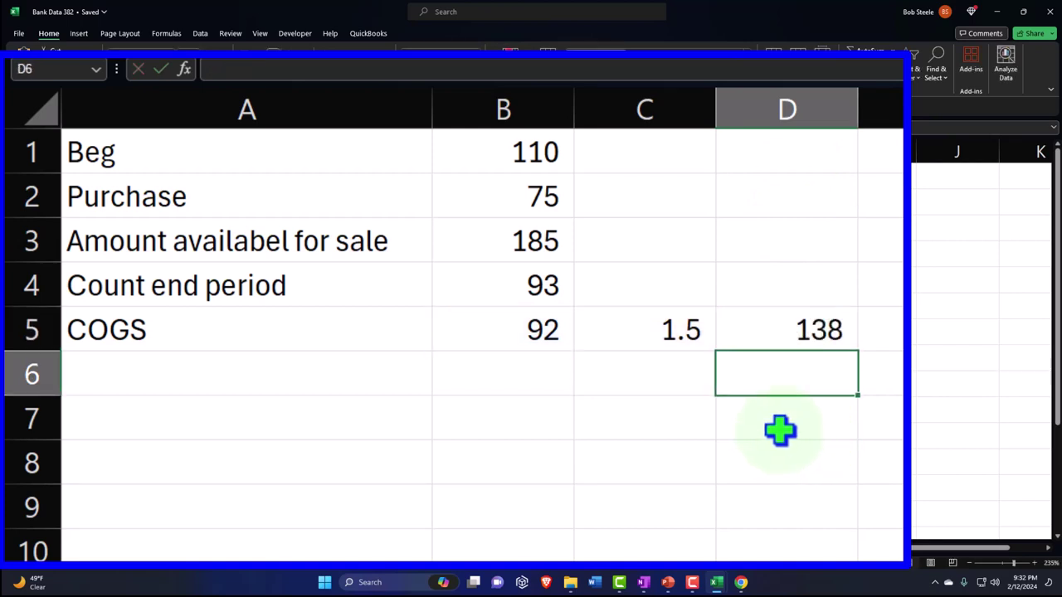
Step: Change the COGS unit cost in C5 to 2 and check the dollar amount in D5
click(813, 325)
click(626, 334)
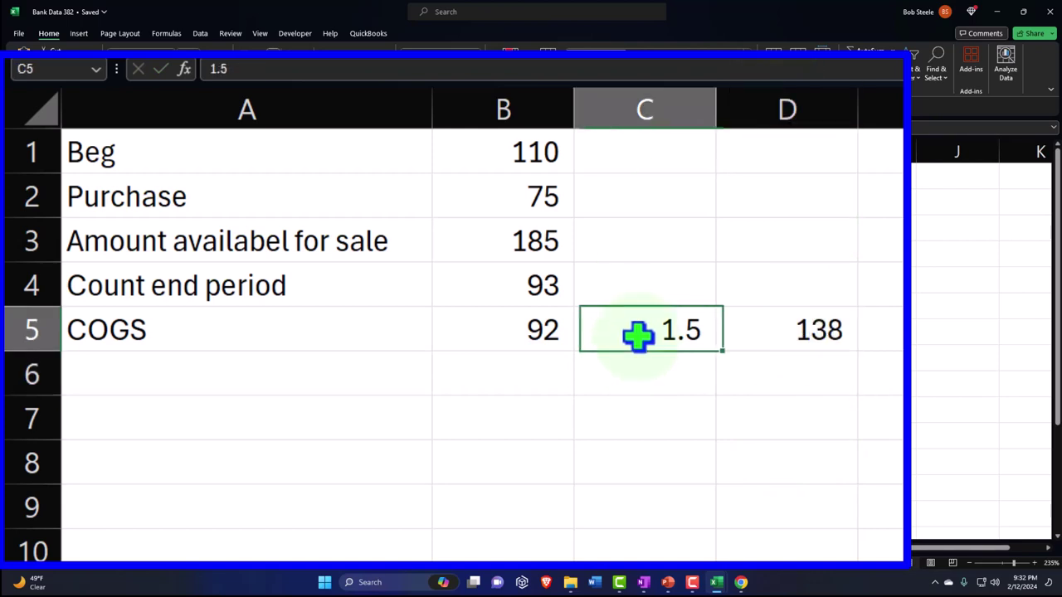
text(2)
key(Return)
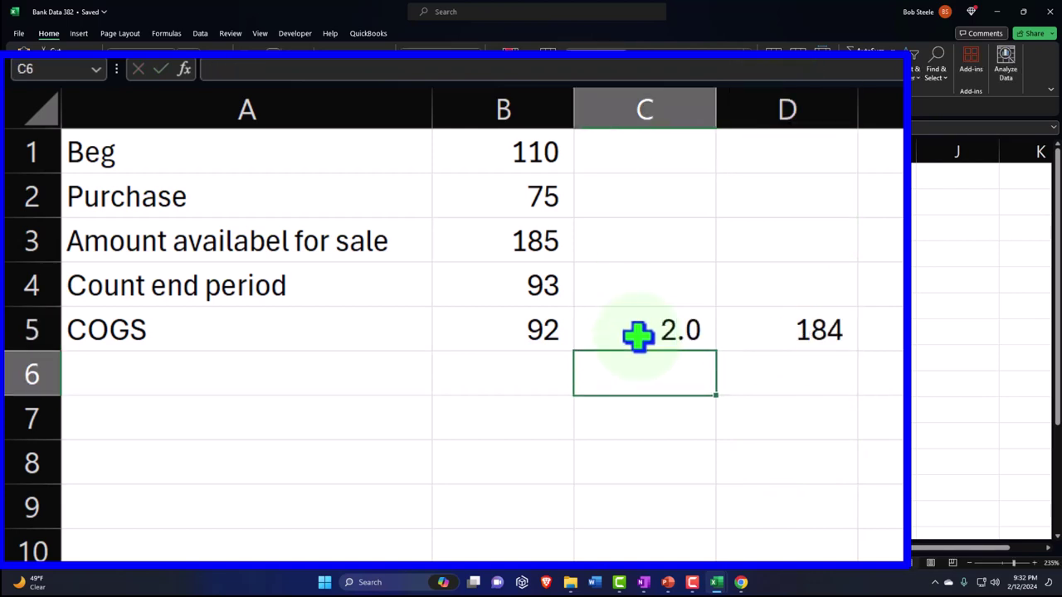
key(Right)
key(Up)
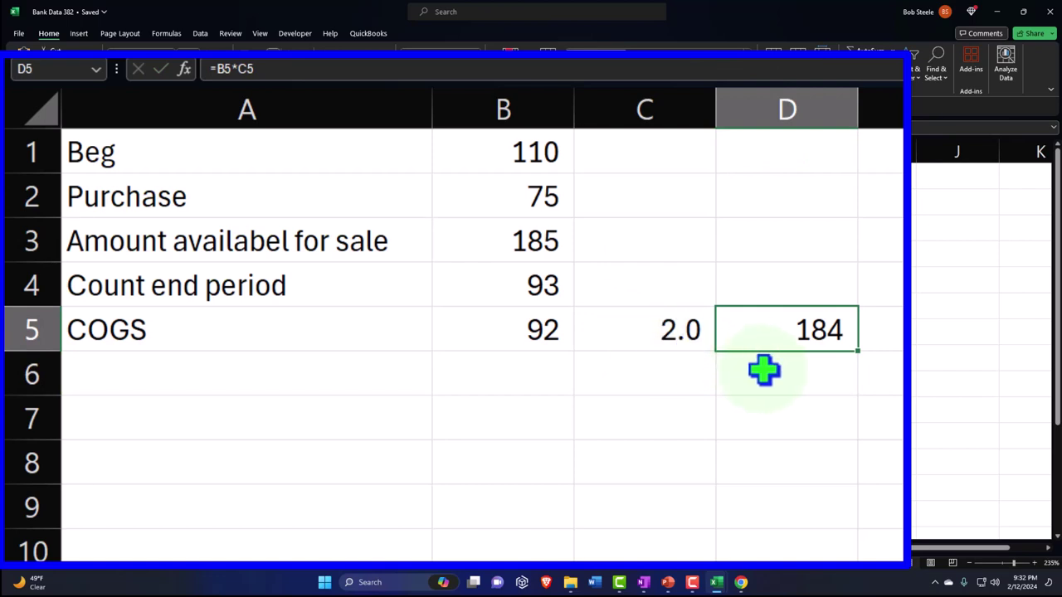
Step: Link the "Count end period" unit cost in C4 to the COGS unit cost with the formula =C5
click(667, 159)
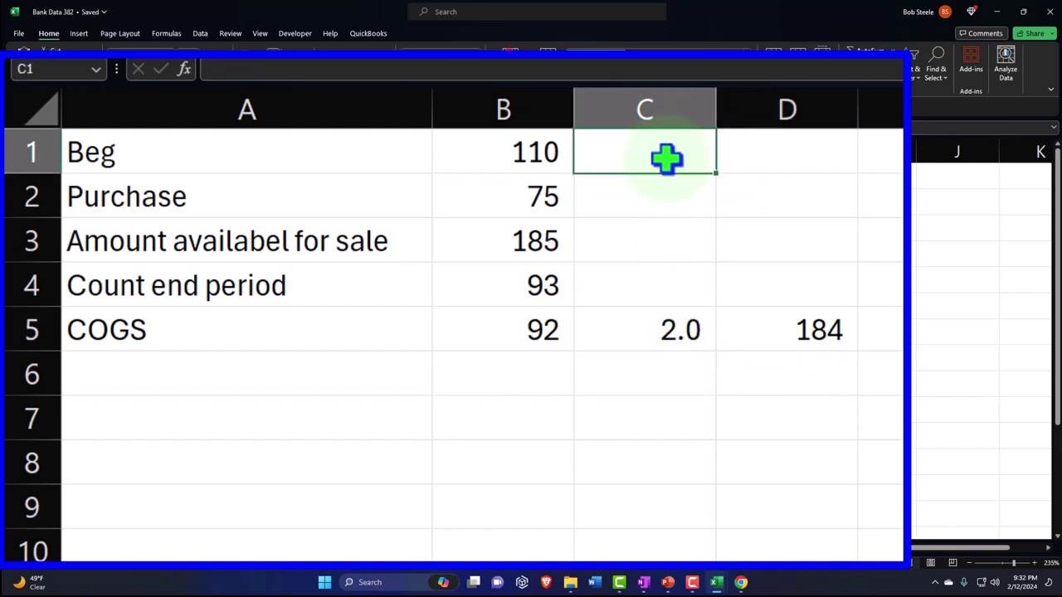
key(Down)
key(Down)
key(Down)
key(Down)
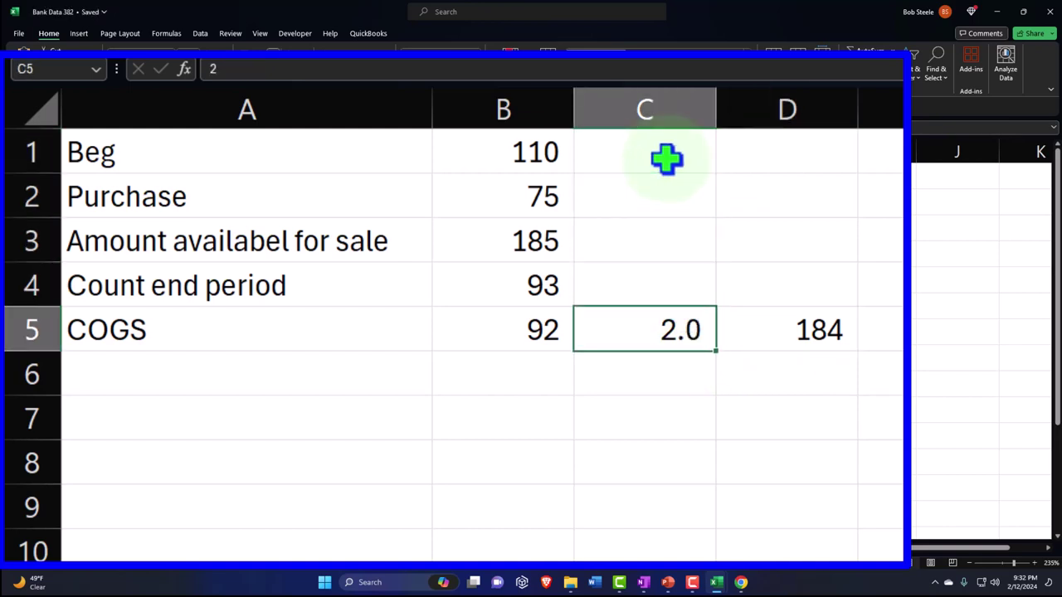
key(Up)
text(=)
key(Down)
key(Return)
Step: Enter a unit cost of 2 in C1, C2 and C3 for the Beg, Purchase and available-for-sale rows
click(667, 160)
text(2)
key(Return)
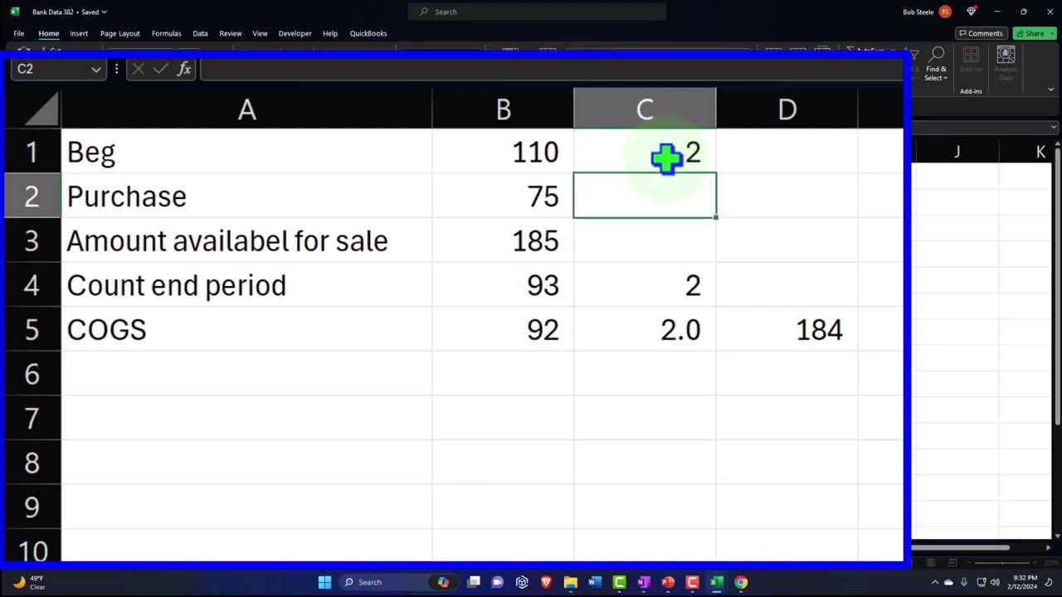
text(2)
key(Return)
text(2)
key(Return)
Step: Calculate the beginning inventory dollar amount in D1 with the formula =B1*C1
key(Up)
key(Up)
key(Up)
key(Right)
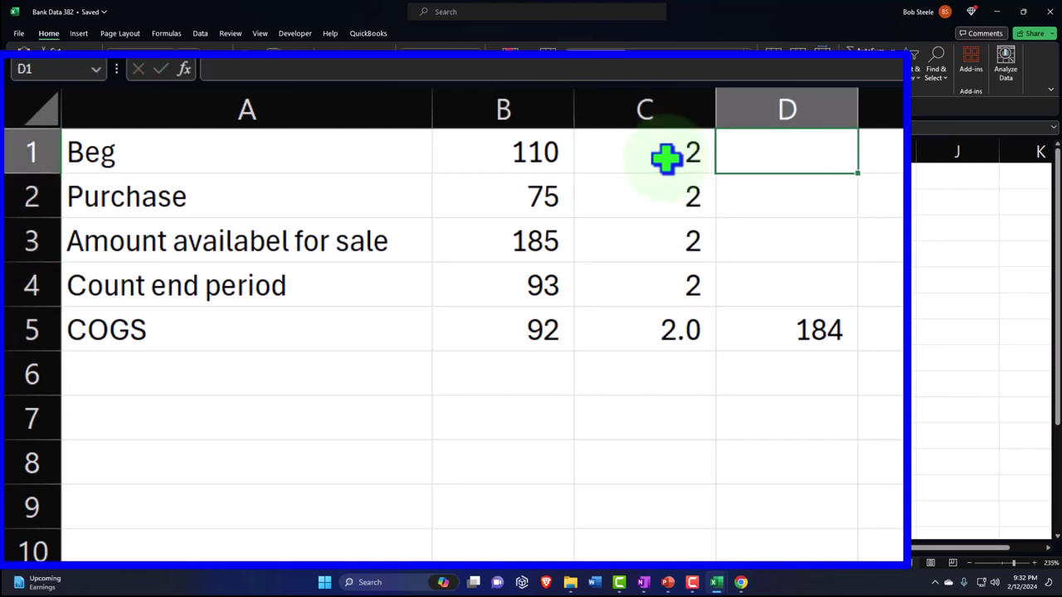
text(=)
key(Left)
key(Left)
text(*)
key(Left)
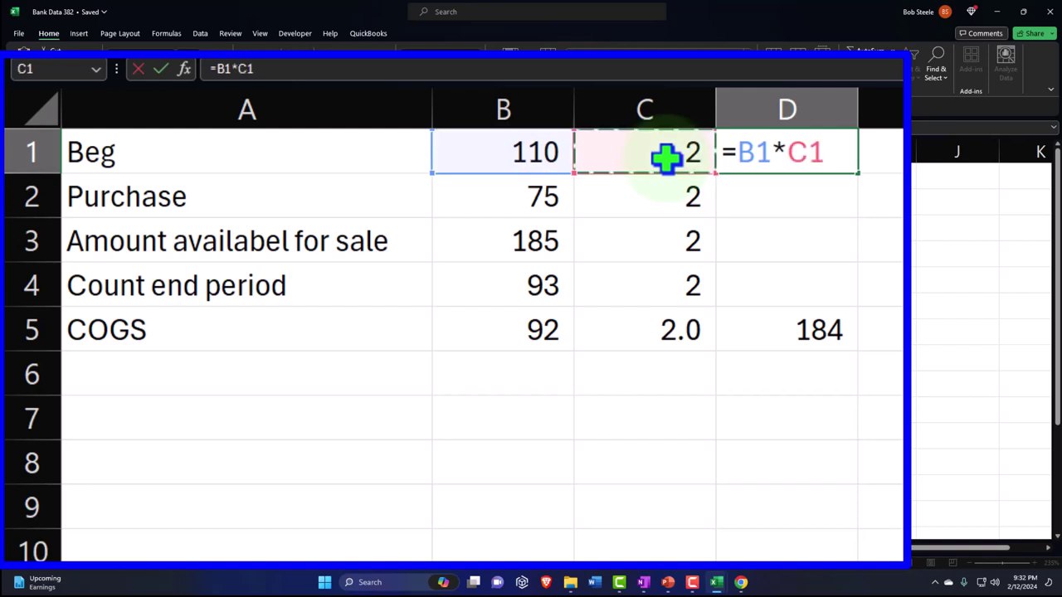
key(Return)
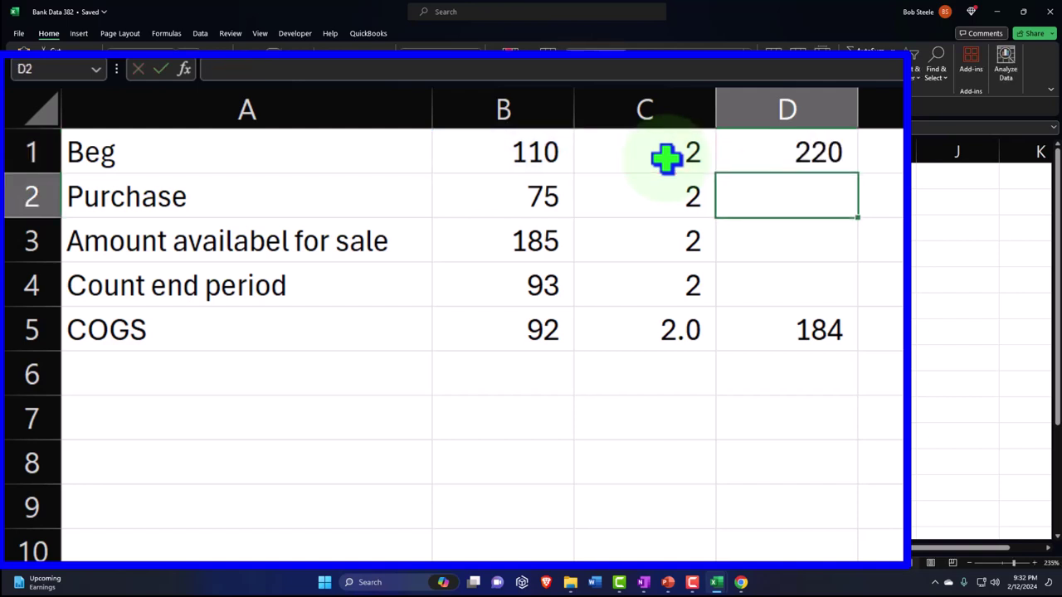
Step: Calculate the purchase dollar amount in D2 with the formula =B2*C2
text(=)
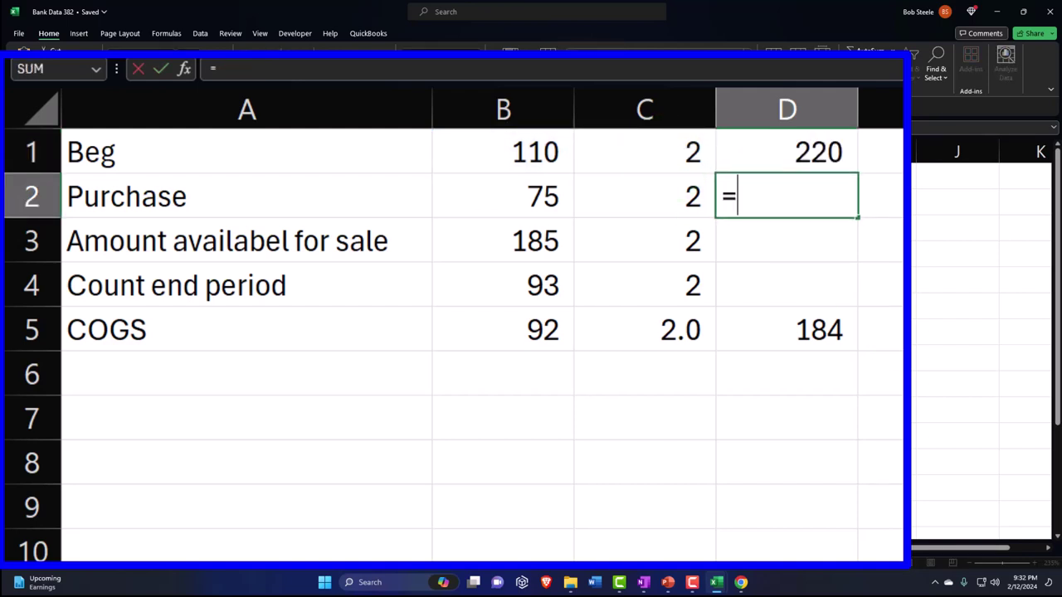
key(Left)
key(Left)
text(*)
key(Left)
key(Return)
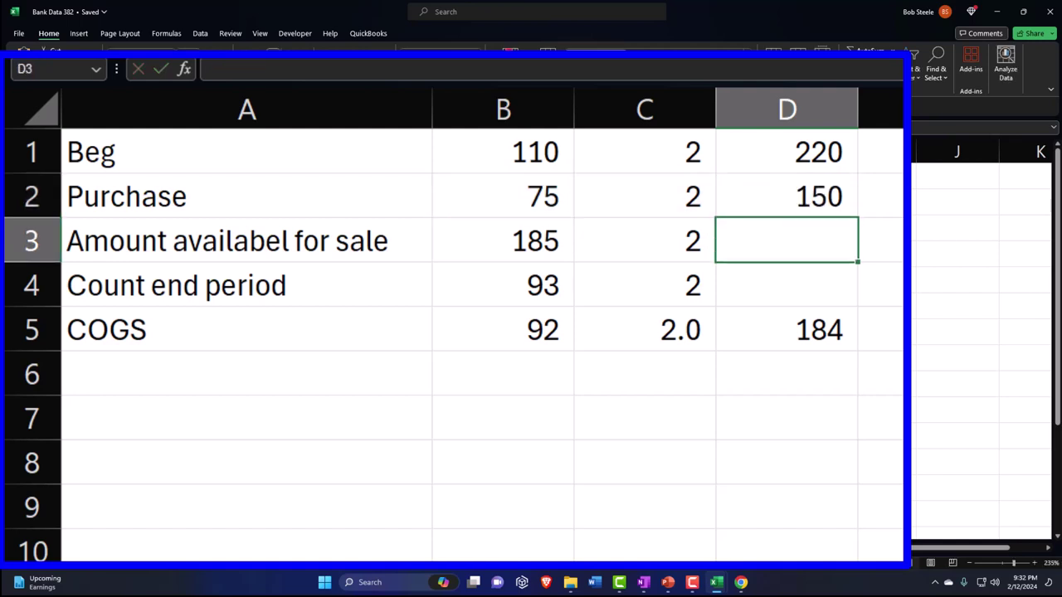
Step: Total the dollar amount available for sale in D3 with a SUM of D1:D2
text(=sum()
key(Up)
key(Up)
key(shift+Down)
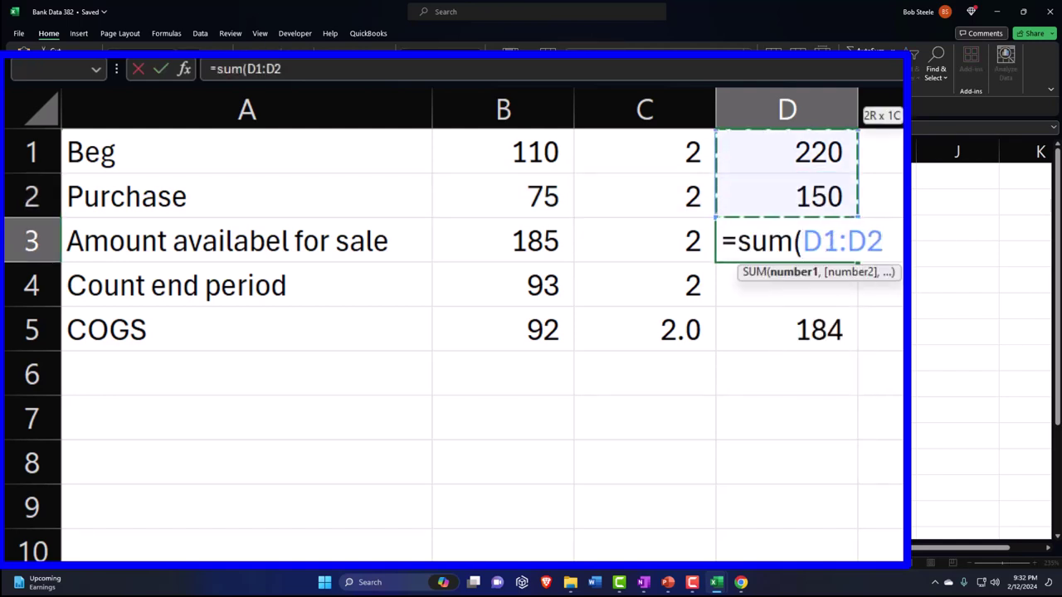
key(Return)
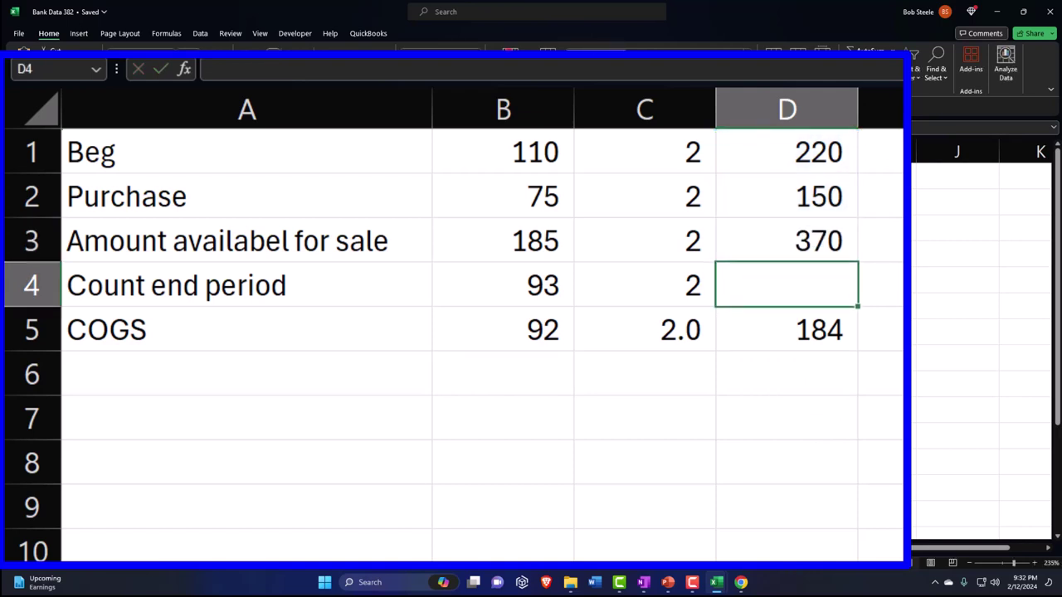
Step: Calculate the end-of-period count's dollar amount in D4 with the formula =B4*C4
text(=)
key(Left)
key(Left)
text(*)
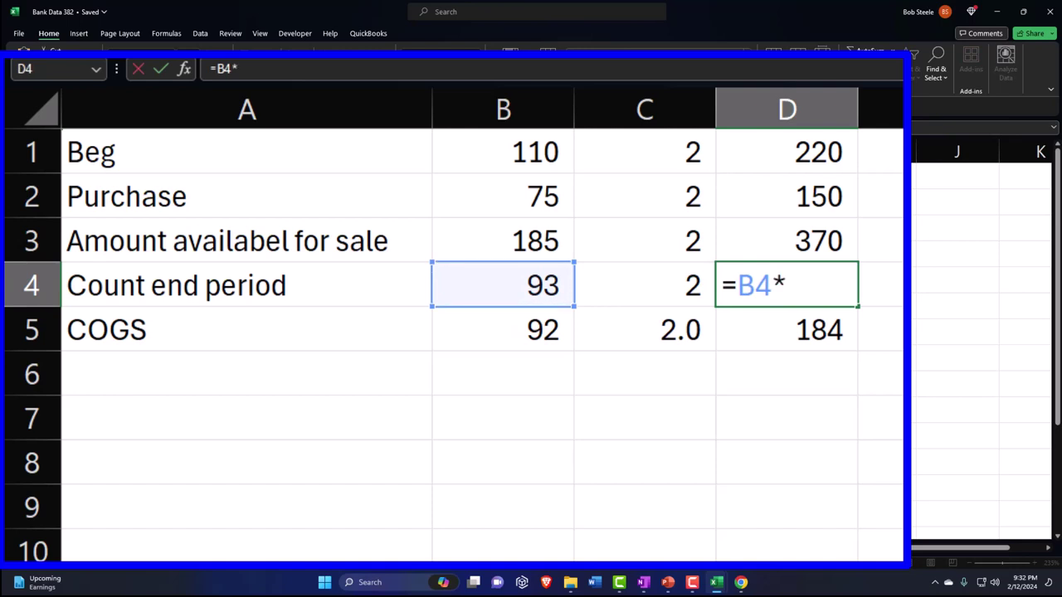
key(Left)
key(Return)
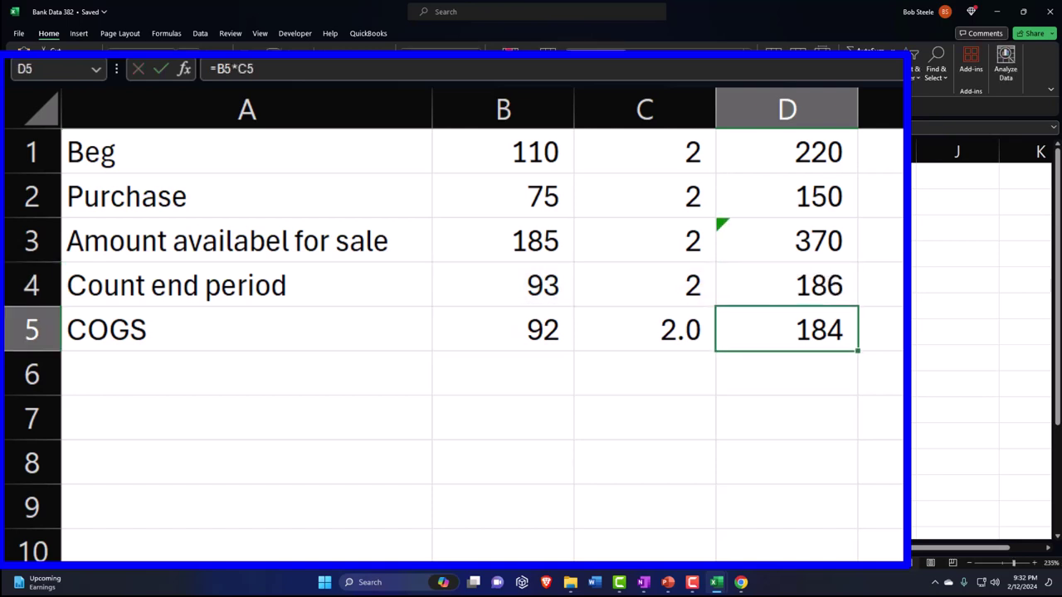
Step: Check the formulas in D4 and D5, and replace the COGS formula in D5 with =D3-D4
click(830, 332)
double_click(829, 286)
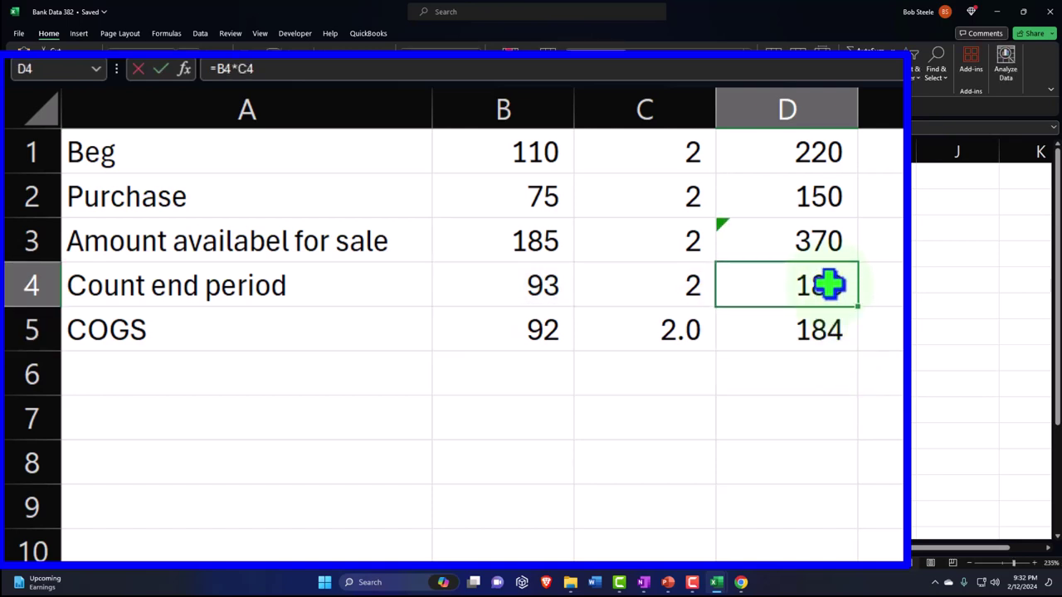
key(Return)
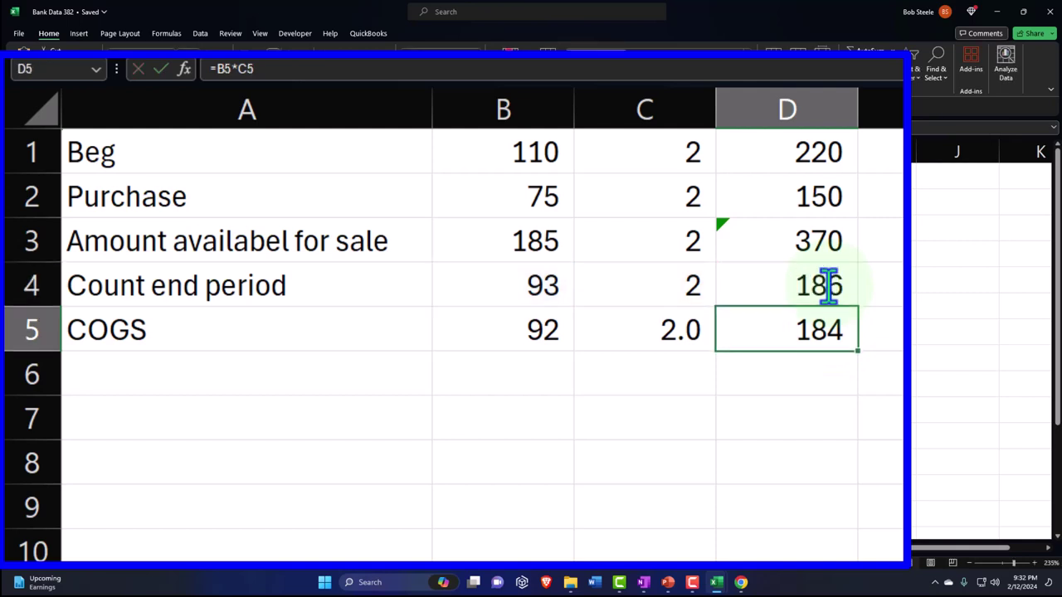
double_click(822, 340)
key(Return)
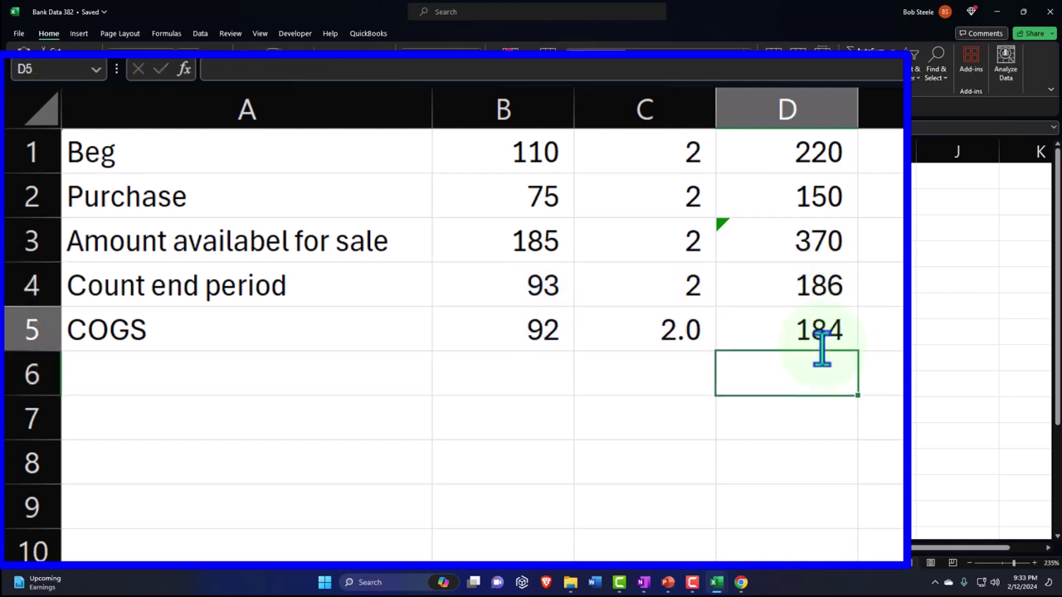
click(822, 340)
text(=)
key(Up)
key(Up)
text(-)
key(Up)
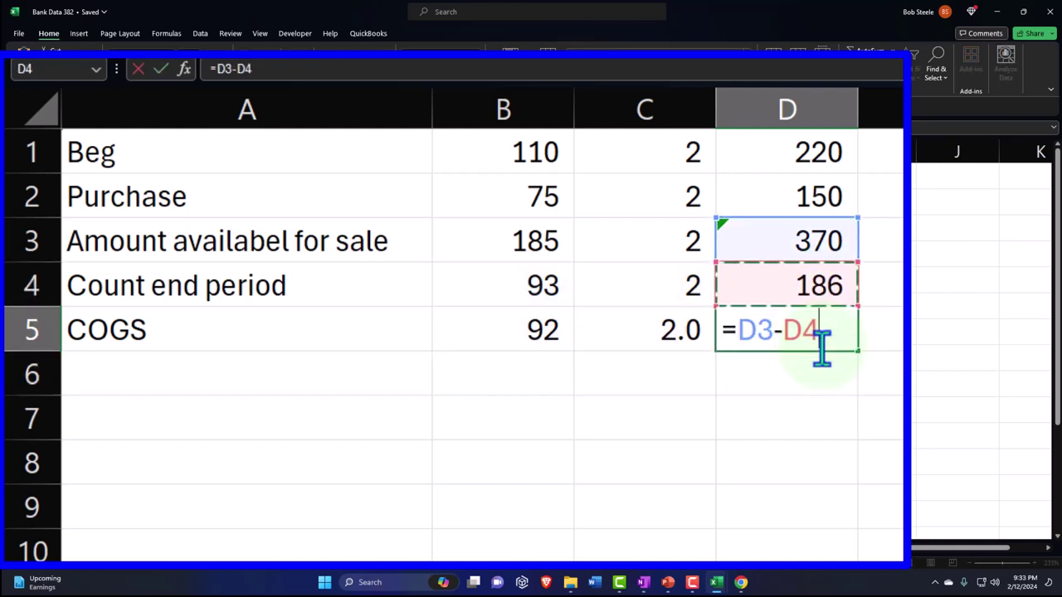
key(Return)
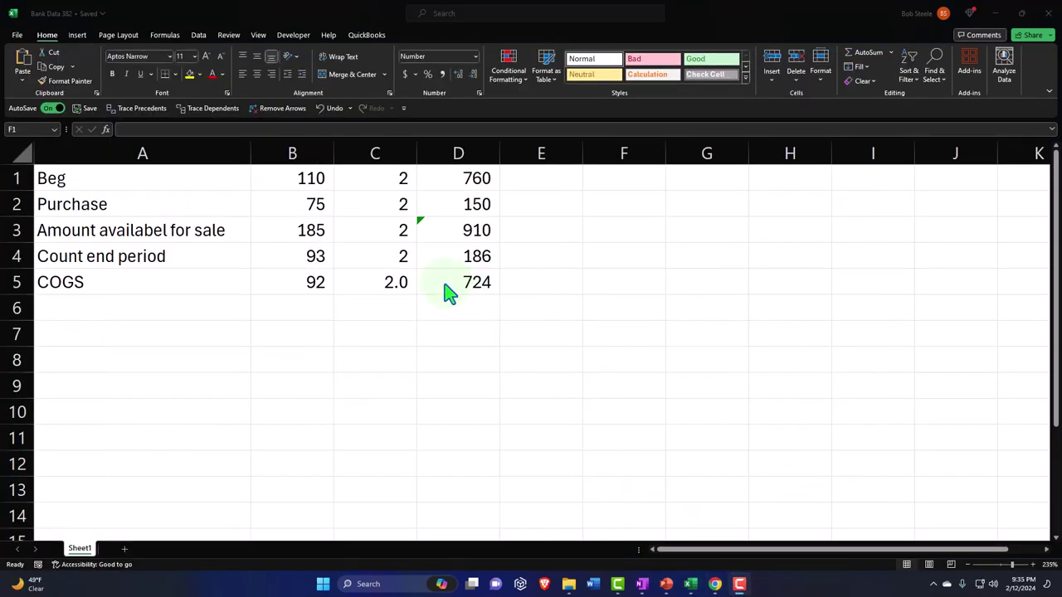
Step: Enter 0 in F1 as the beginning inventory amount of a second calculation
click(627, 178)
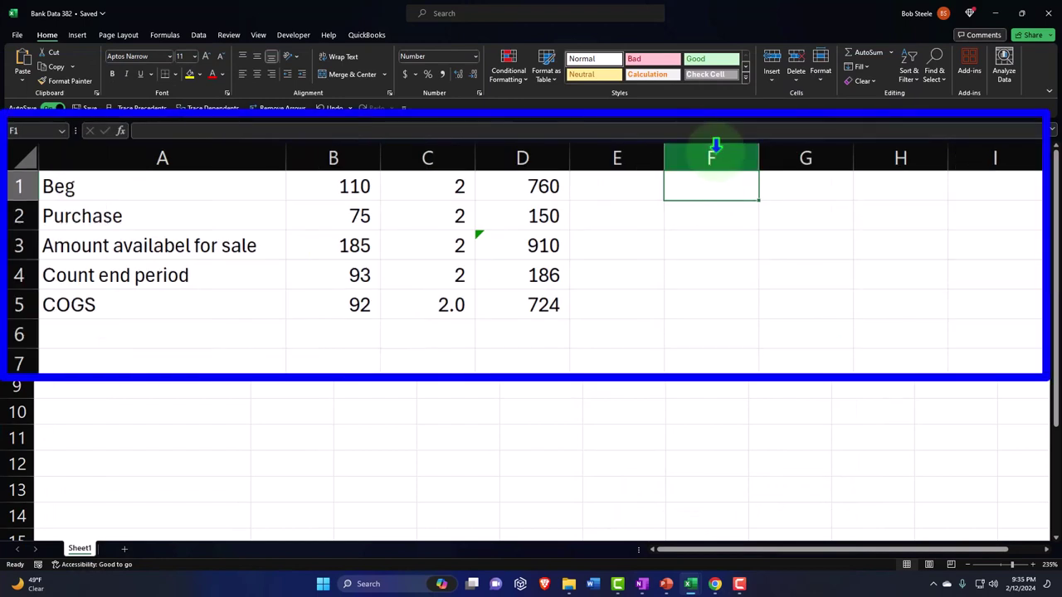
text(0)
key(Return)
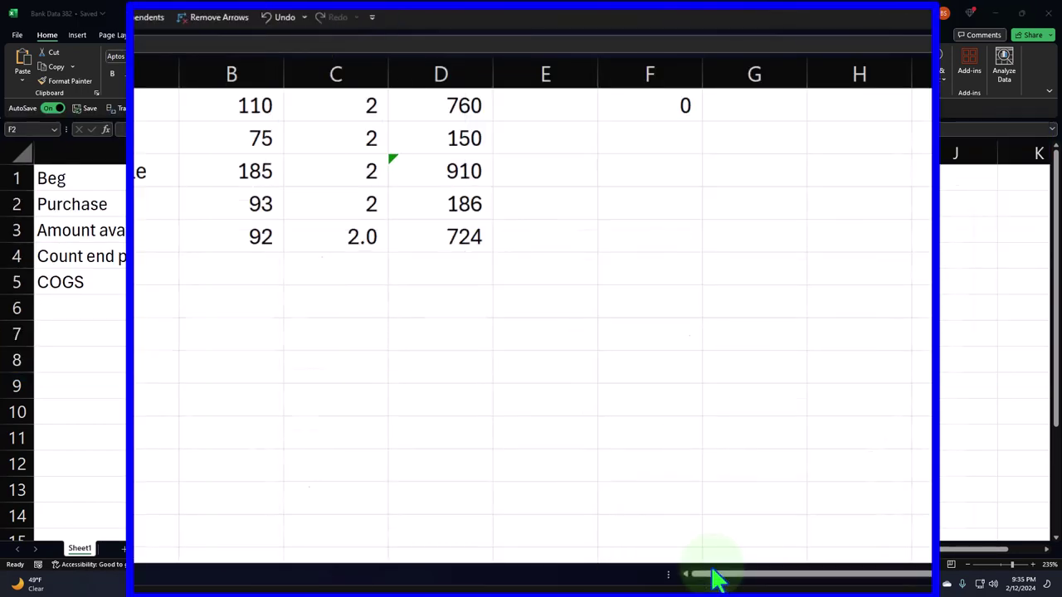
Step: Check the Inventory Asset line on the QuickBooks Online balance sheet and enter 678 in Excel cell F2 as the purchase amount
click(715, 578)
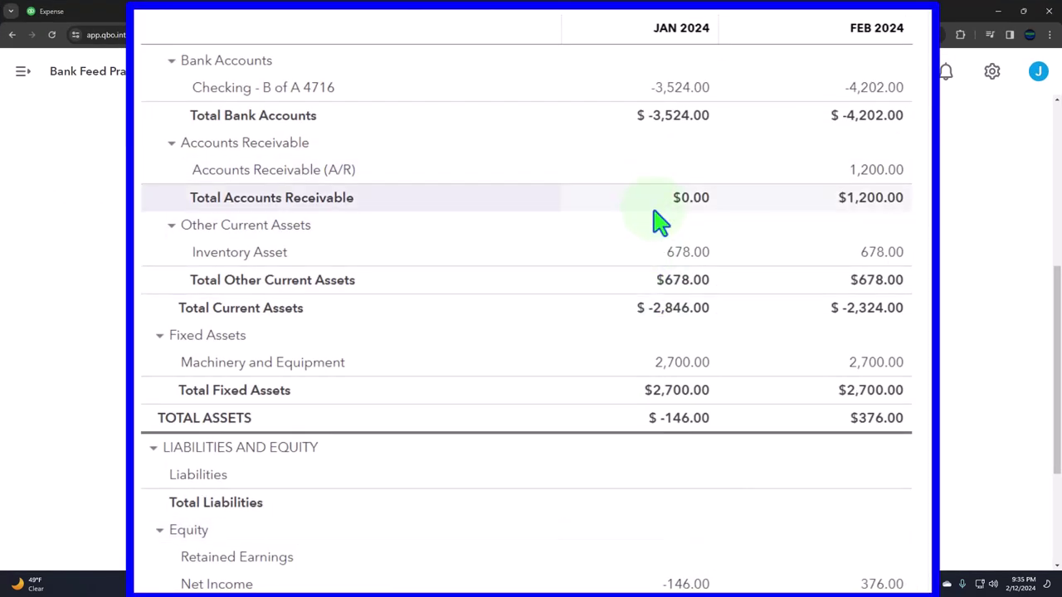
click(998, 11)
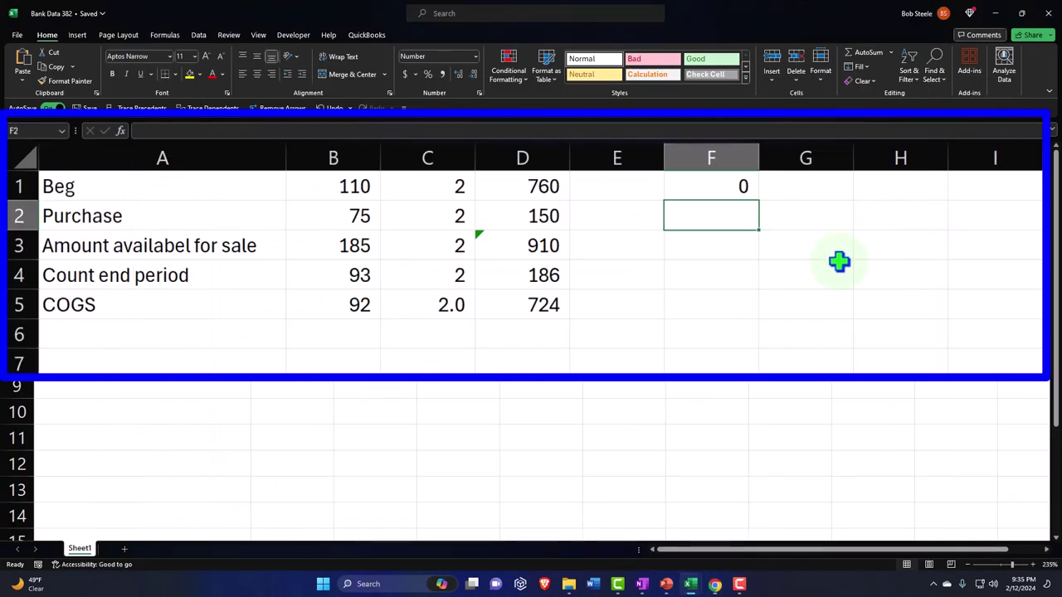
text(678)
key(Return)
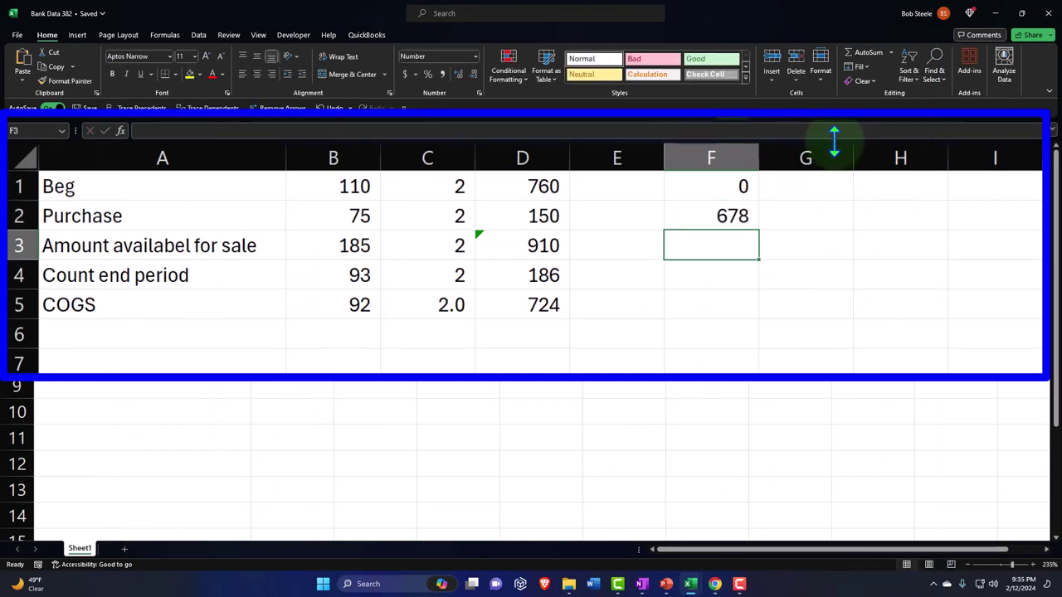
Step: Calculate the second amount available for sale in F3 with =SUM(F1:F2) and enter 300 in F4 as the end-of-period count
text(=sum()
key(Up)
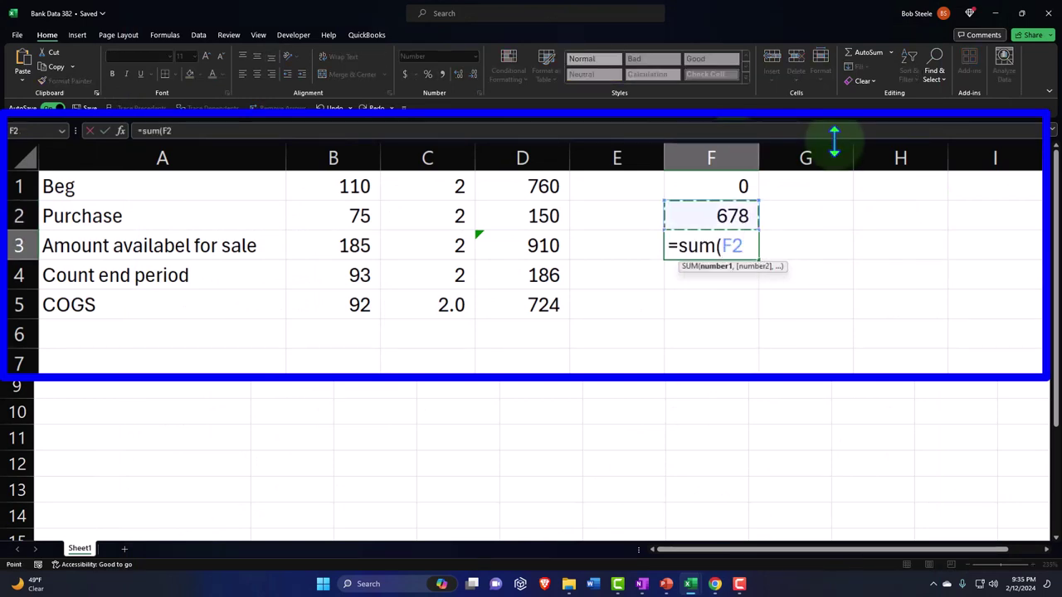
key(Return)
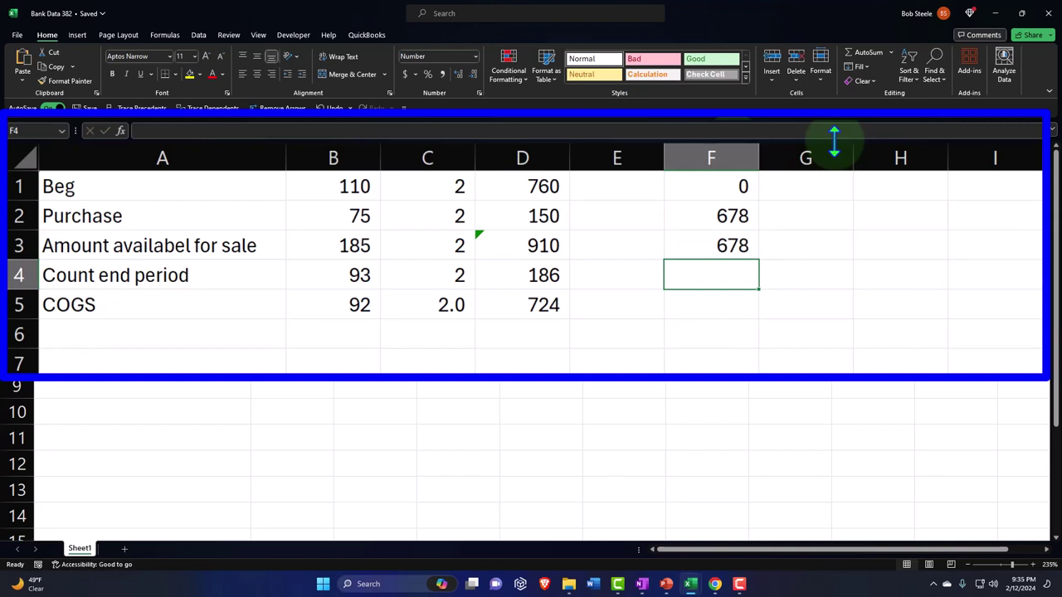
text(300)
key(Return)
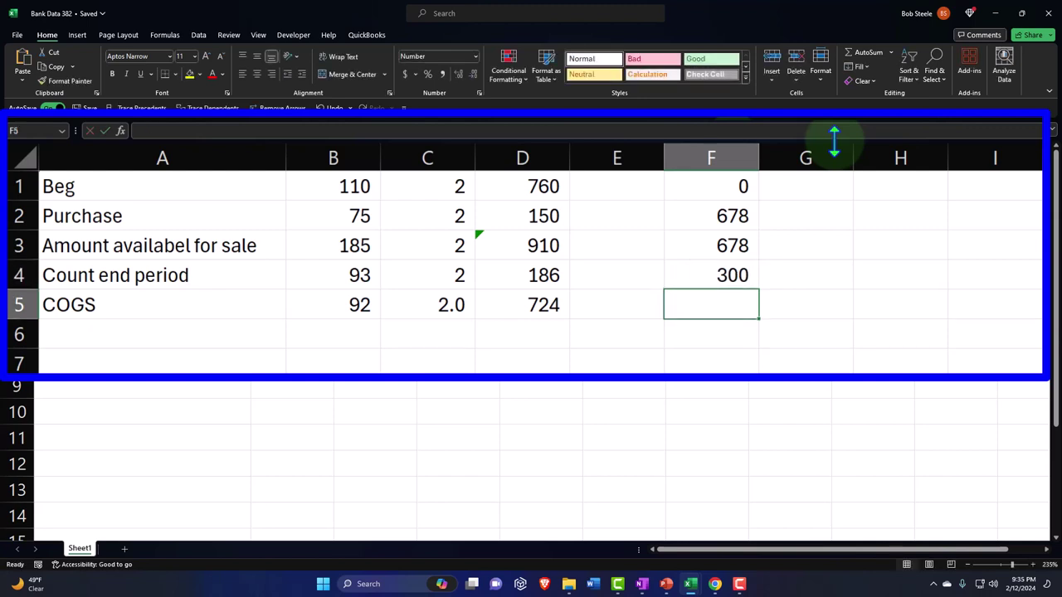
Step: Calculate the second cost of goods sold in F5 with the formula =F3-F4
text(=)
key(Up)
key(Up)
text(-)
key(Up)
key(Return)
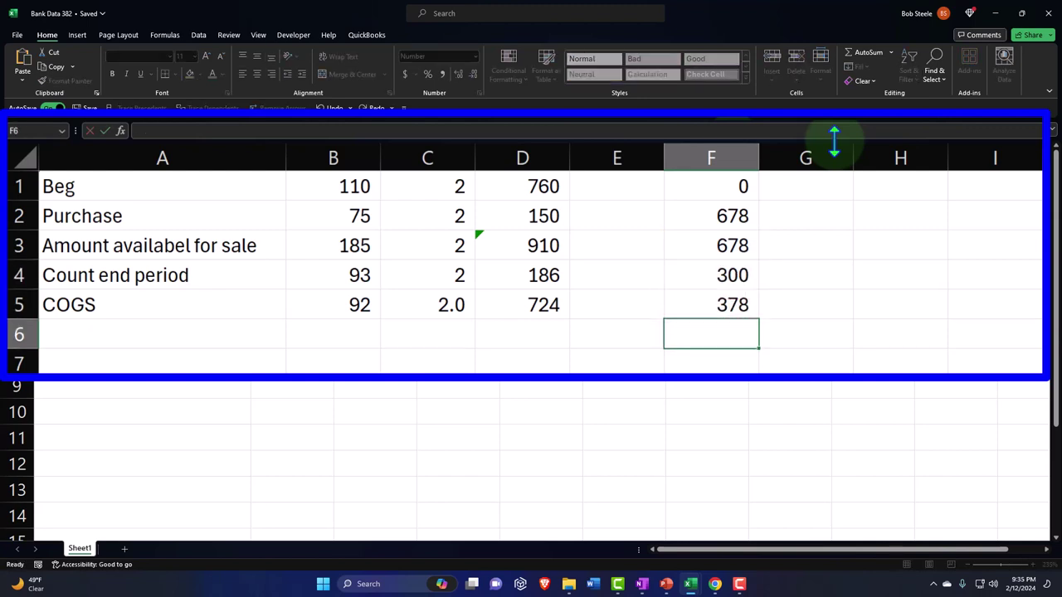
Step: Review the COGS calculation in column F by checking the contents of F3, F4 and F5
click(187, 311)
click(703, 307)
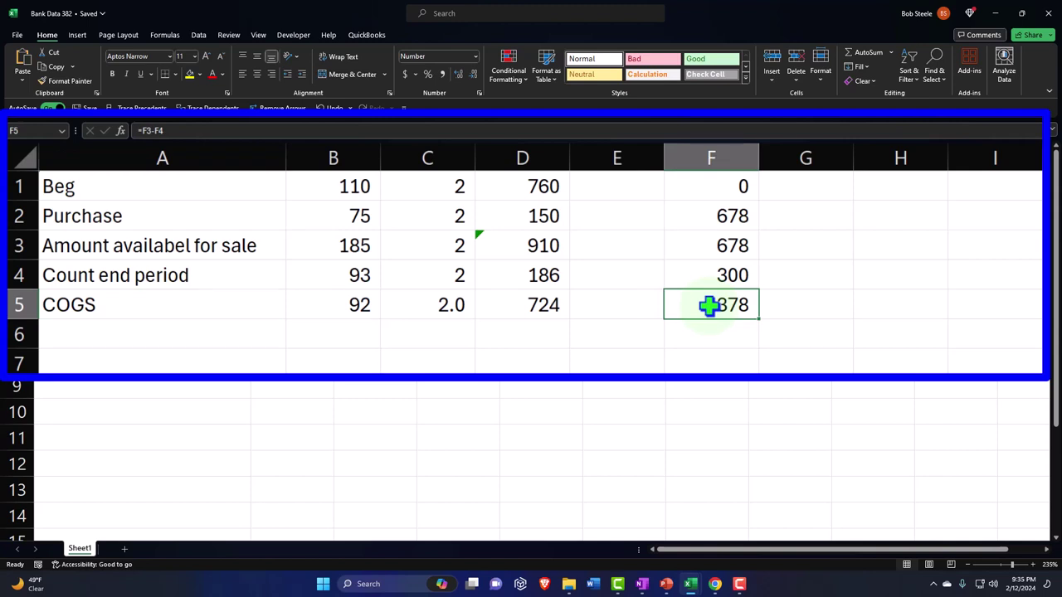
click(717, 245)
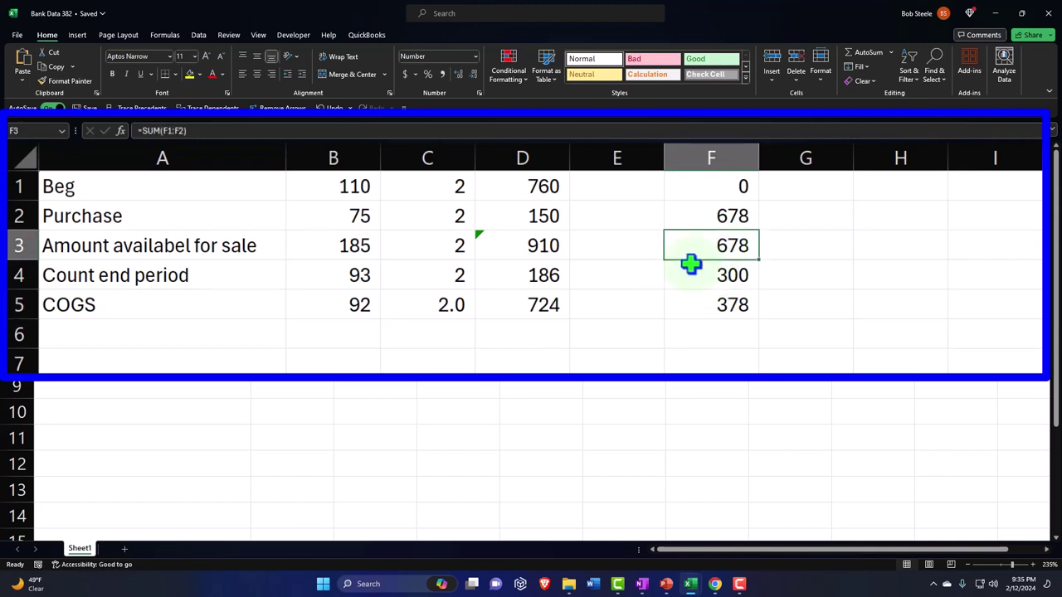
click(692, 280)
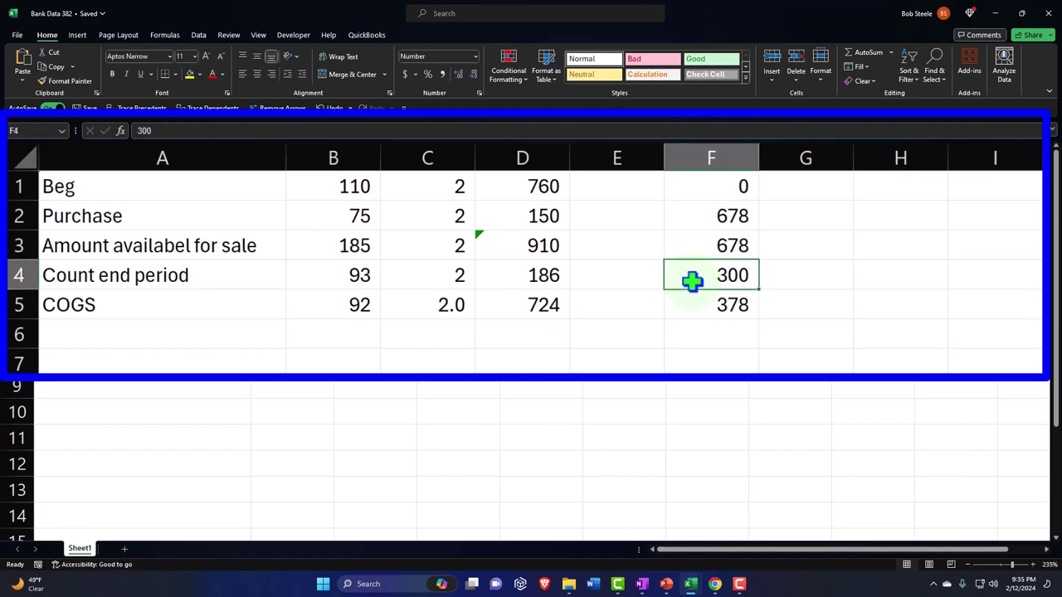
click(694, 303)
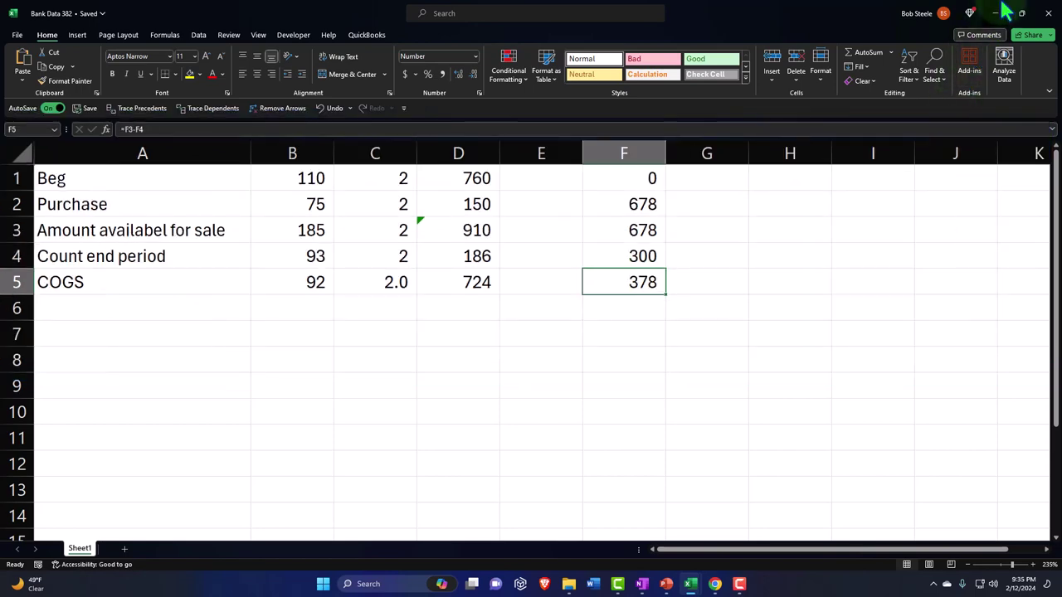
Step: Switch to QuickBooks Online, check the balance sheet's Inventory Asset line, and return to the bank transactions
key(alt+Tab)
mouse_move(714, 581)
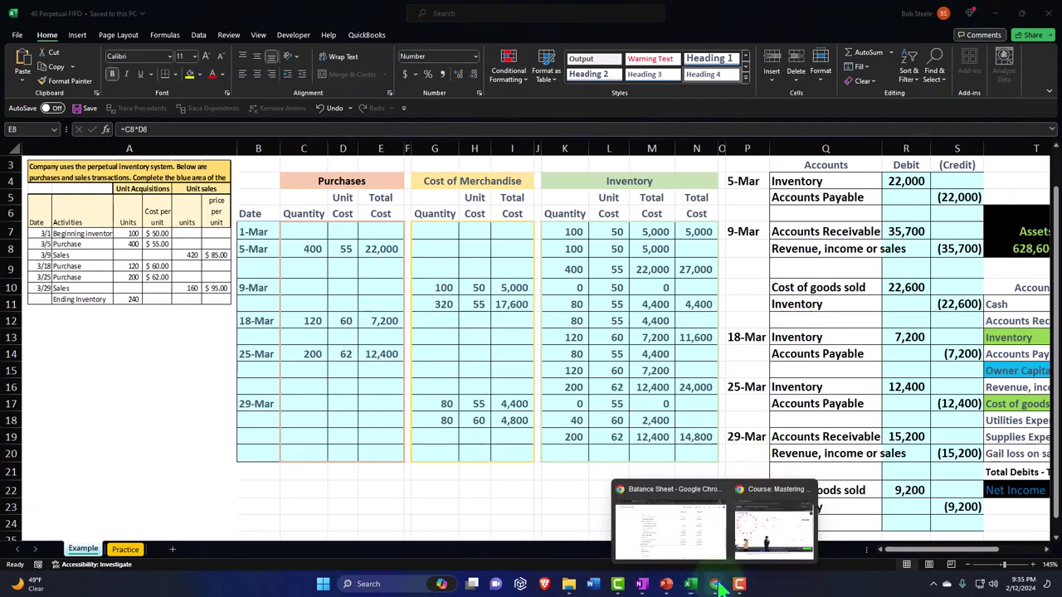
click(688, 539)
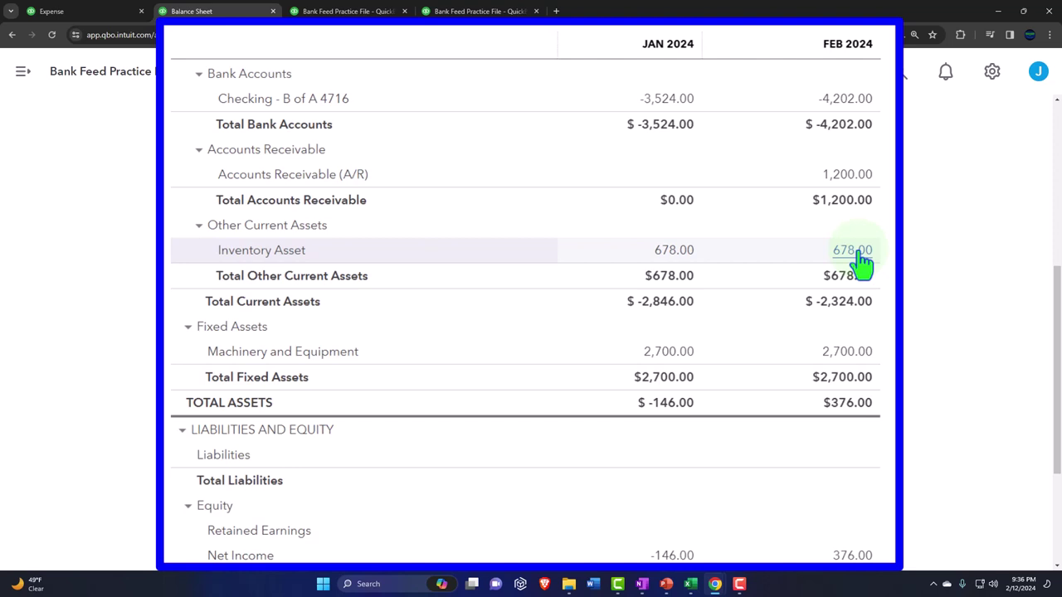
click(102, 11)
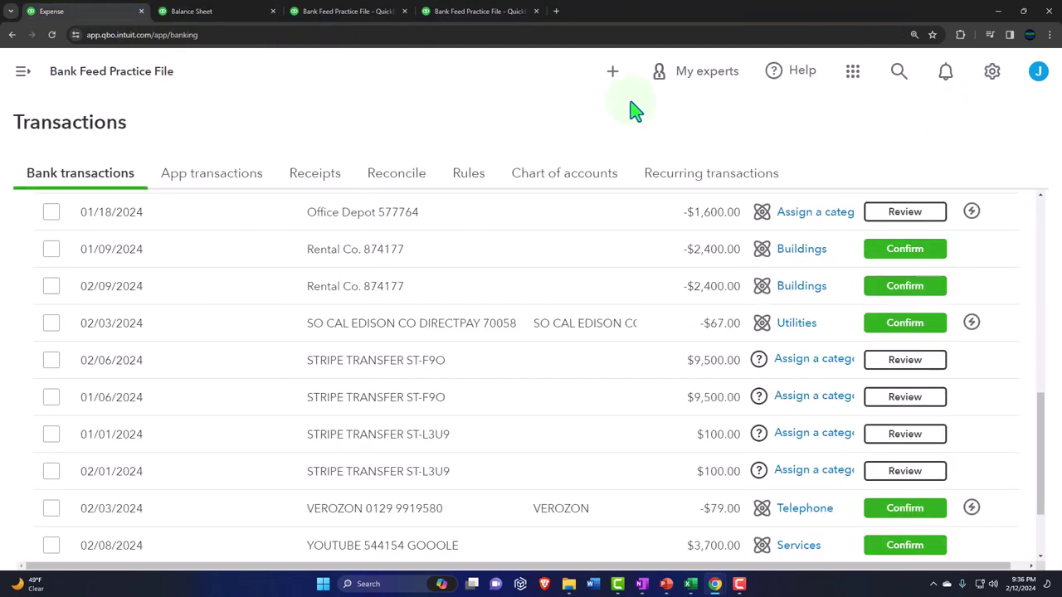
click(613, 71)
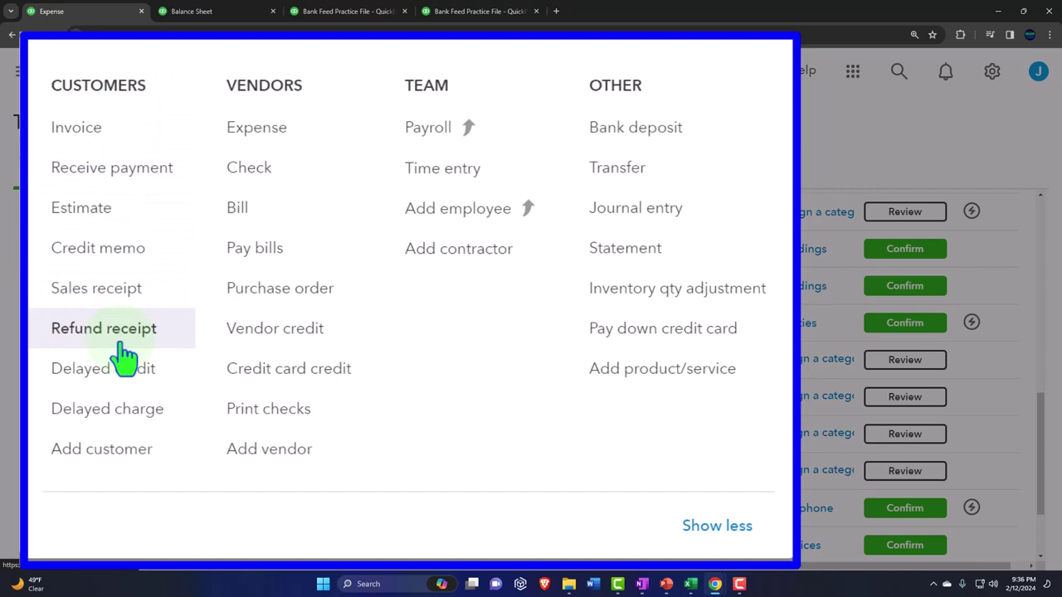
click(618, 238)
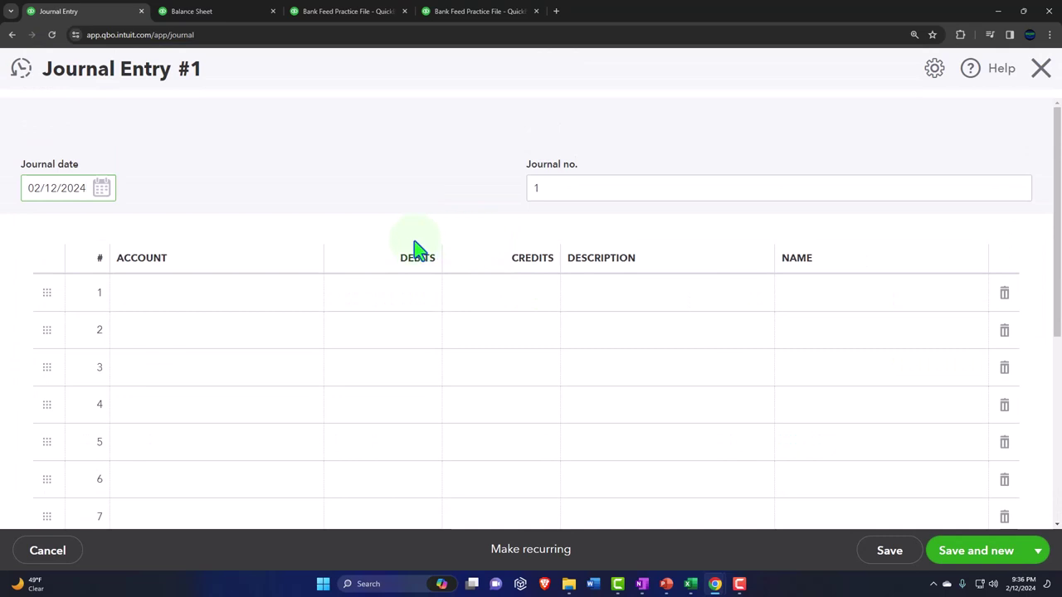
click(1038, 83)
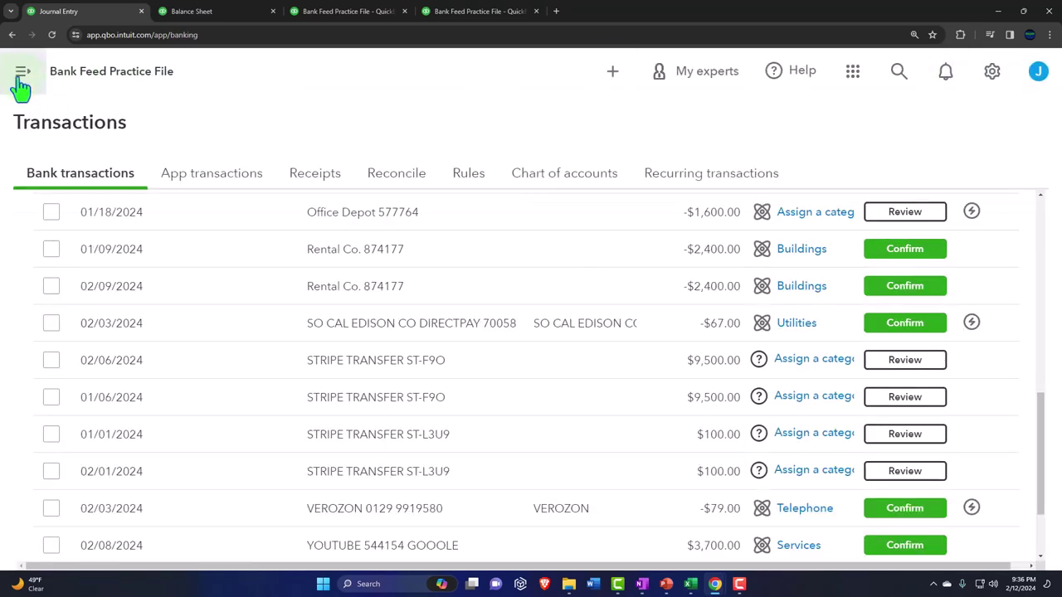
Step: Open the Inventory Asset register from the chart of accounts and dismiss the register basics tip
click(22, 83)
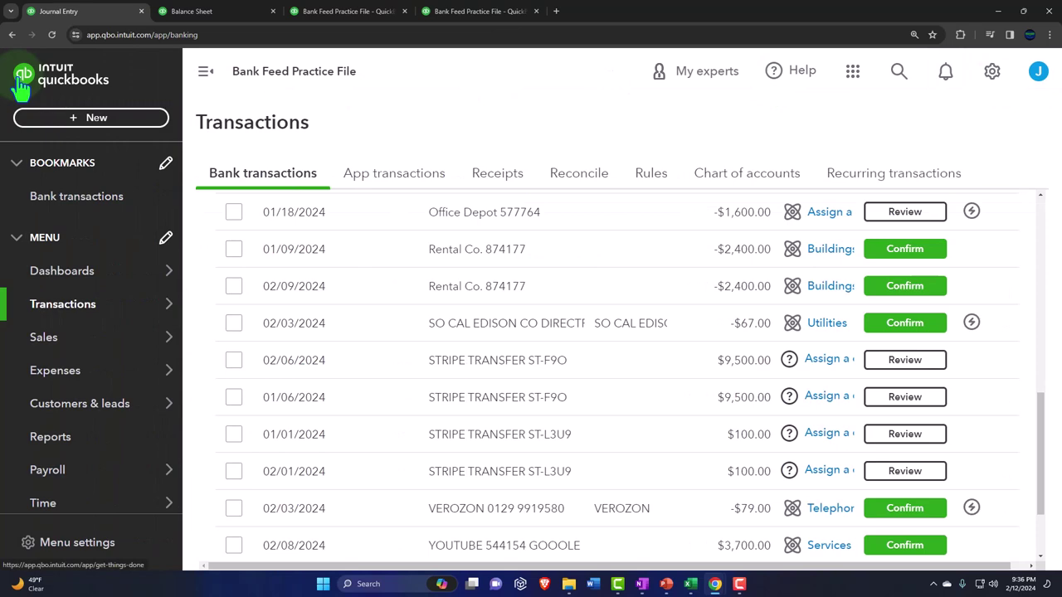
mouse_move(47, 309)
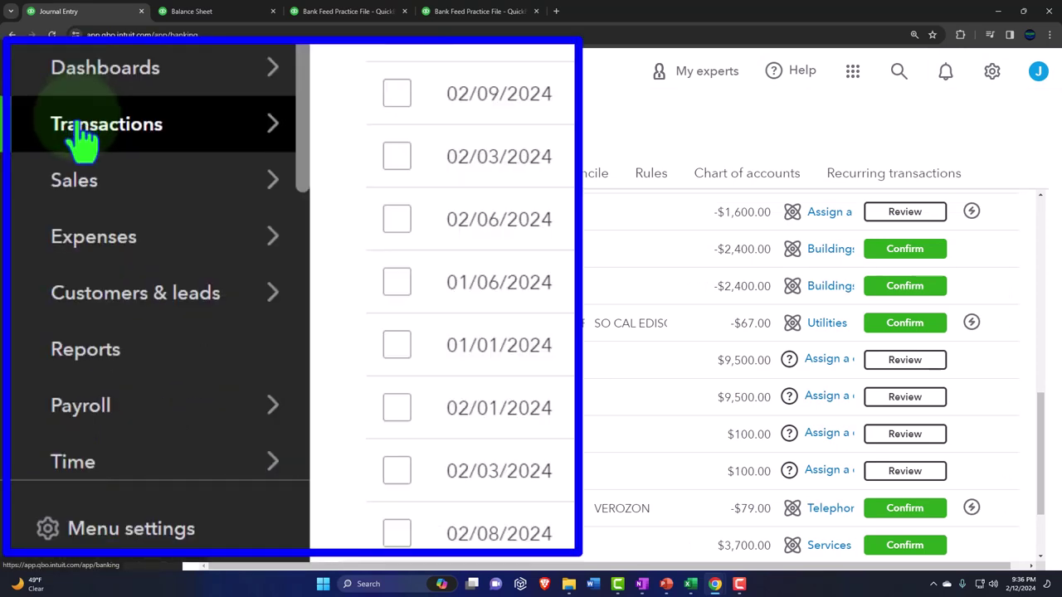
click(723, 189)
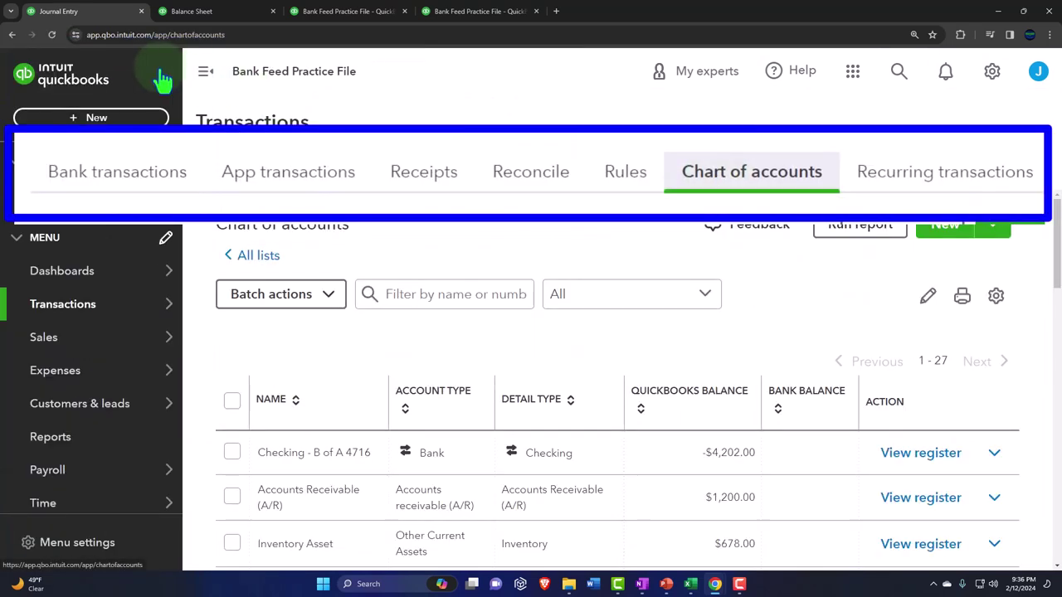
click(205, 72)
scroll(498, 306, down, 1)
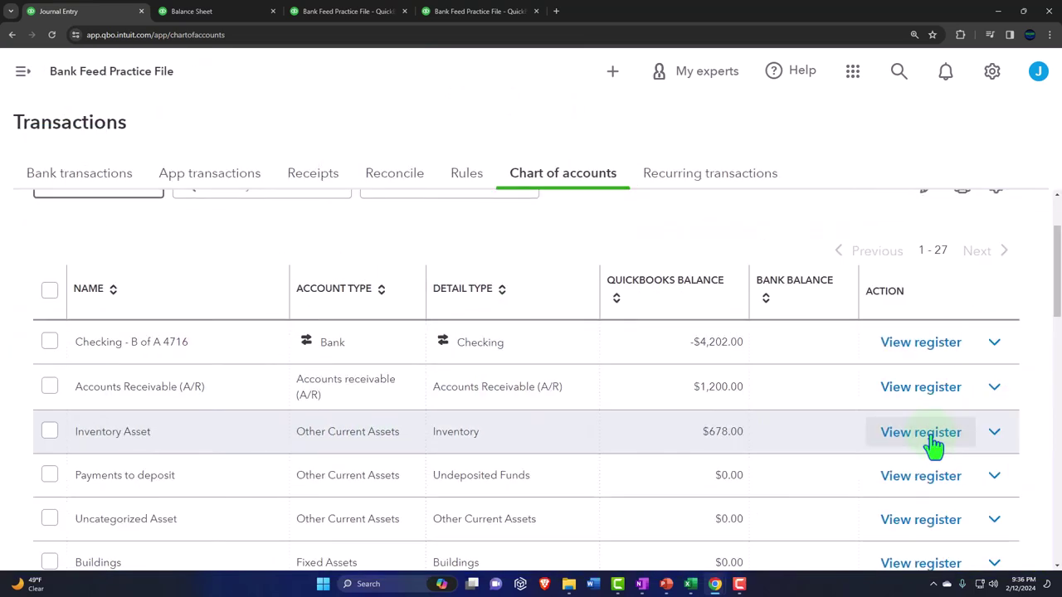
click(932, 445)
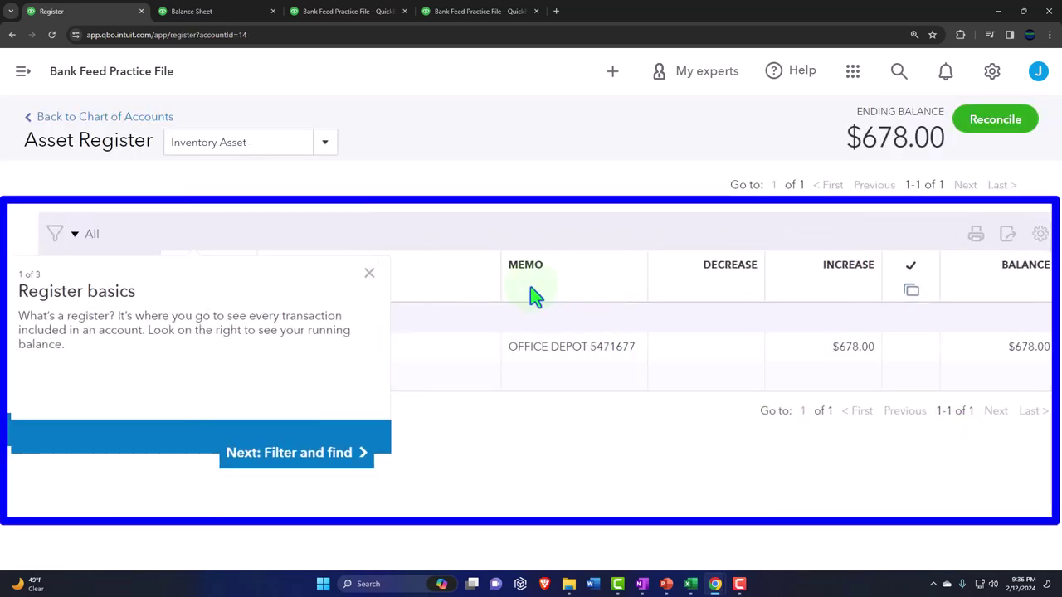
click(371, 280)
Step: Add a journal entry to the Inventory Asset register and date it 02/29/2024
click(122, 322)
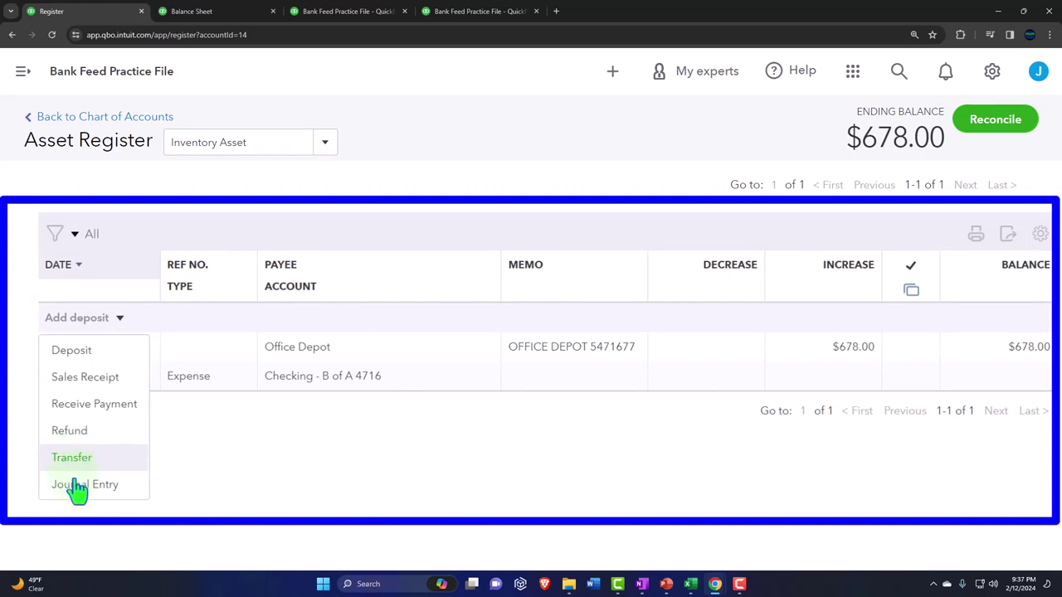
click(118, 489)
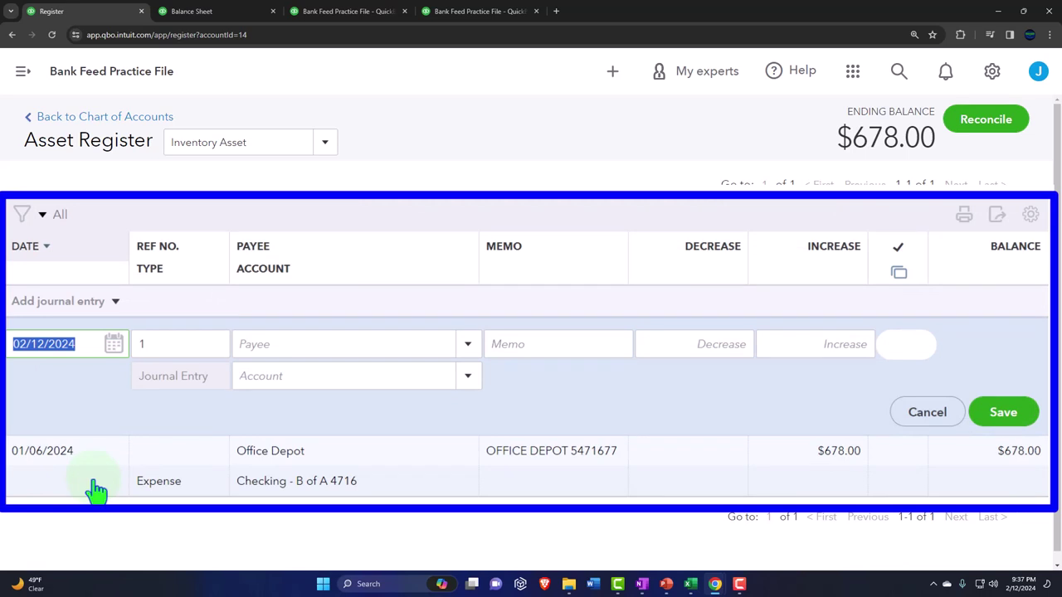
click(90, 347)
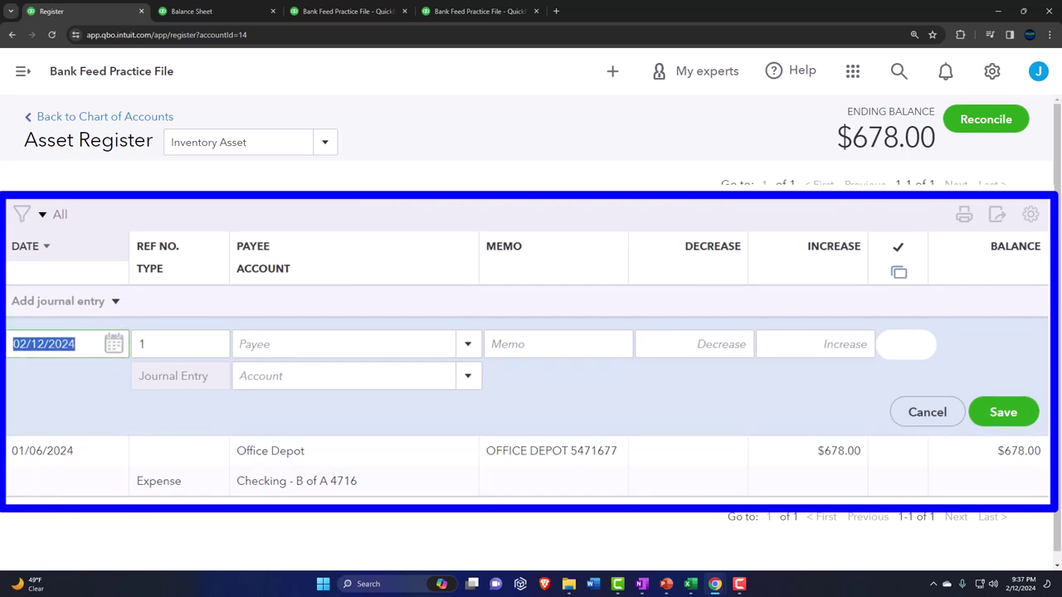
text(0229)
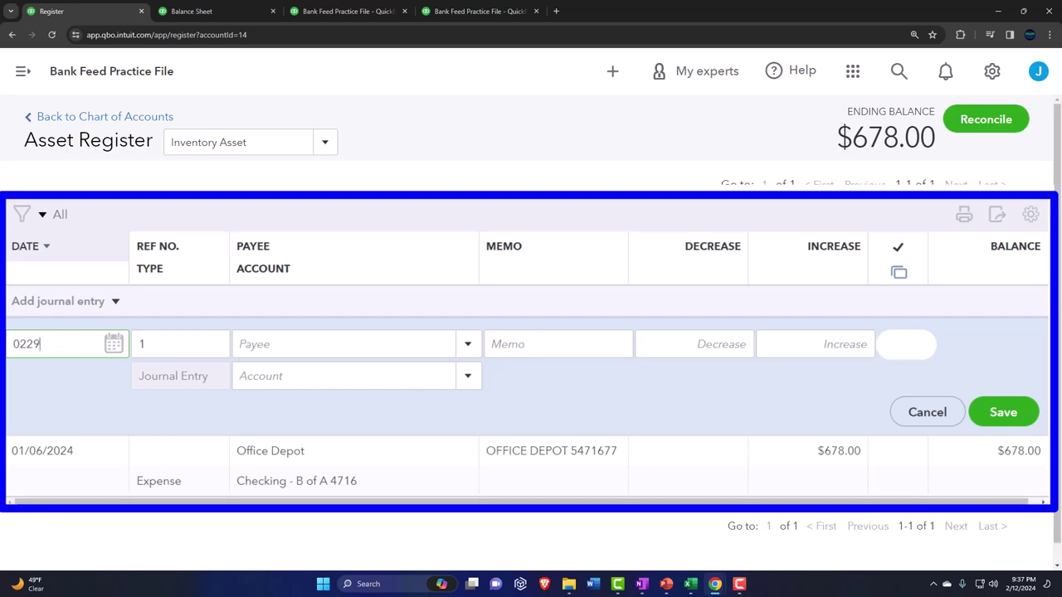
text(24)
key(Tab)
key(Tab)
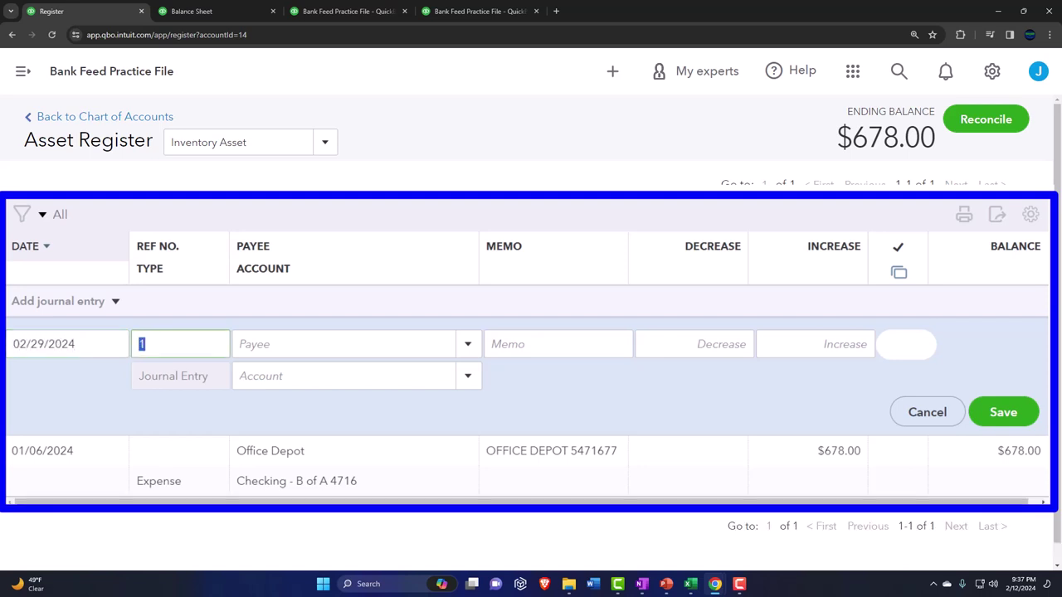
Step: Leave the journal entry's payee blank and enter "Periodic adjustment" as its memo
key(Tab)
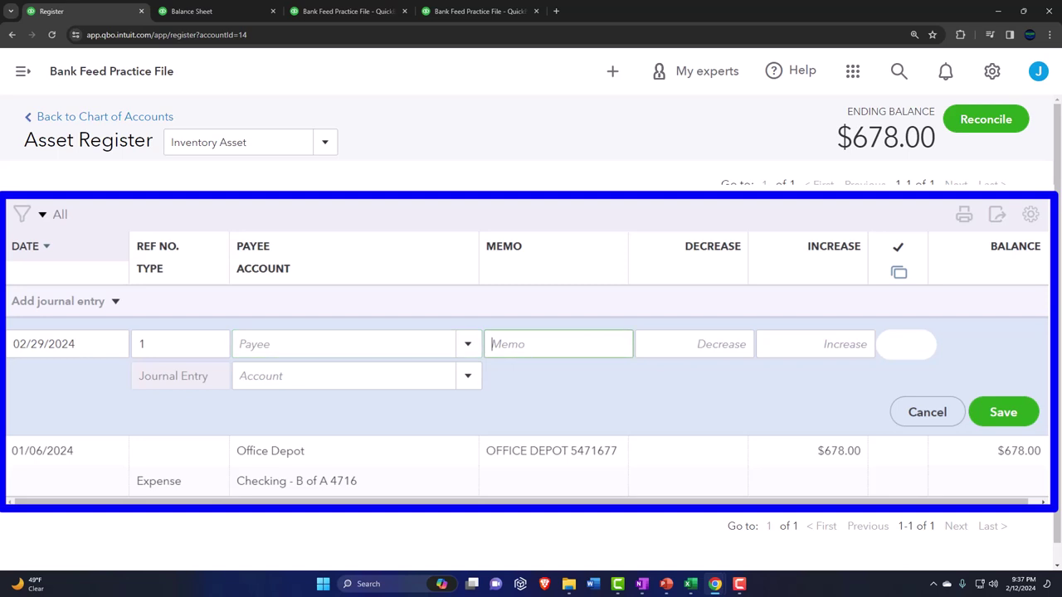
text(Q)
key(BackSpace)
text(Periodic adjustment)
key(Tab)
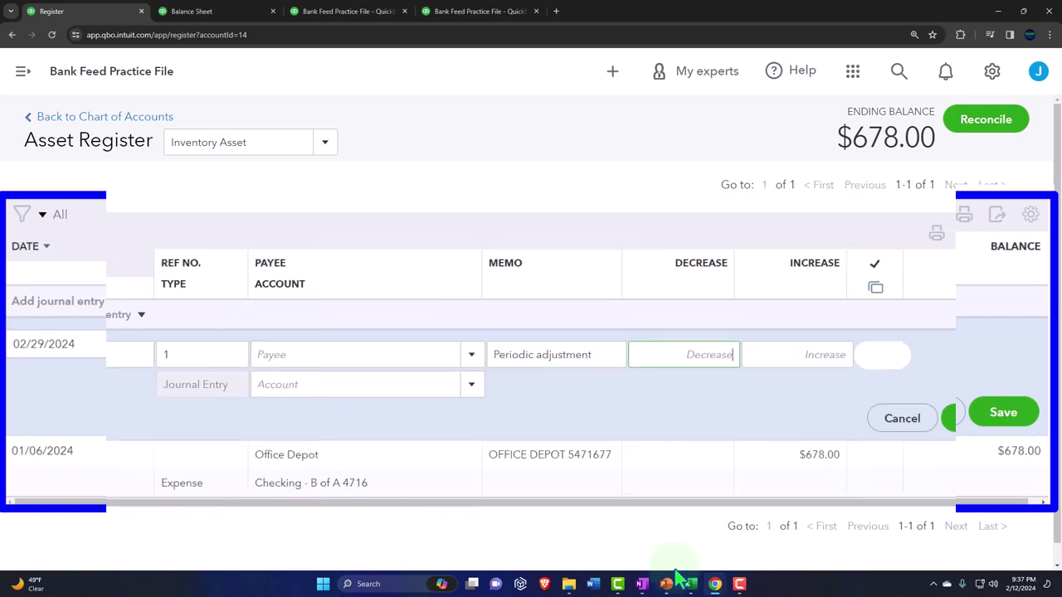
Step: Enter a 378 decrease in the journal entry, assign it to the Cost of goods sold account, and save it
mouse_move(692, 585)
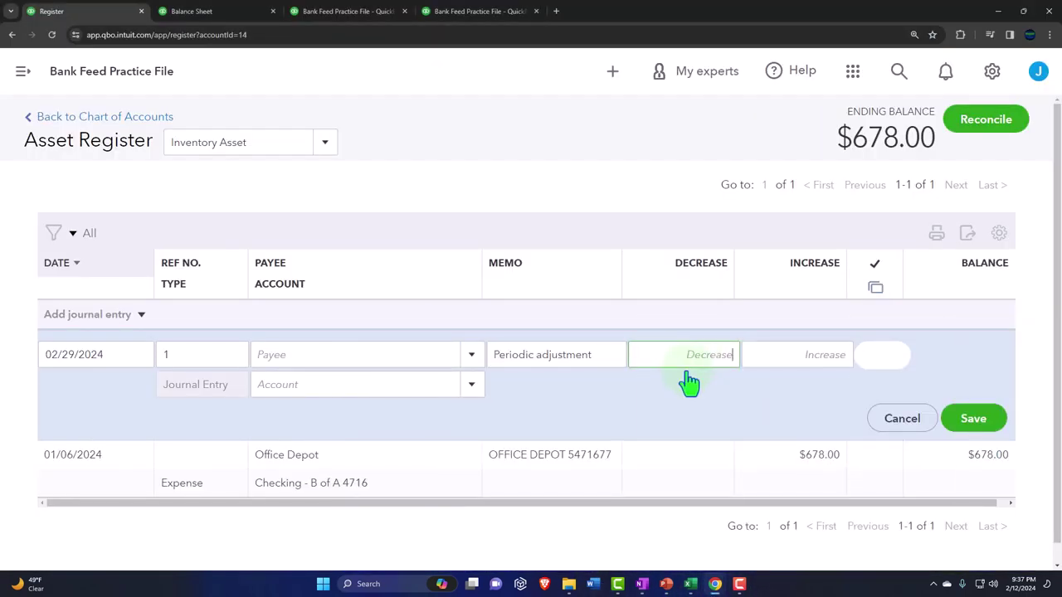
text(378)
key(Tab)
key(Tab)
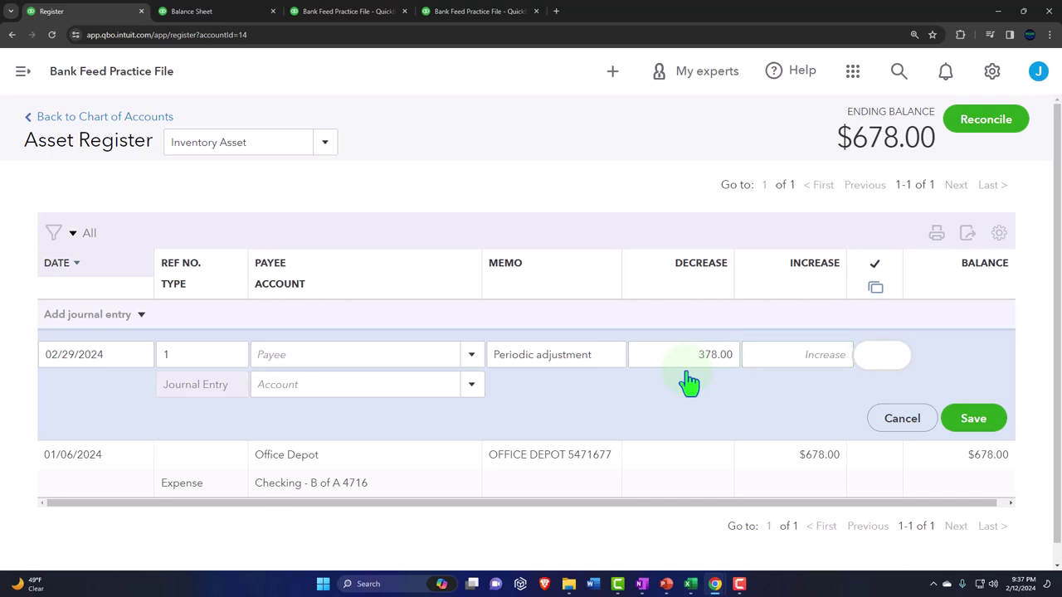
key(Tab)
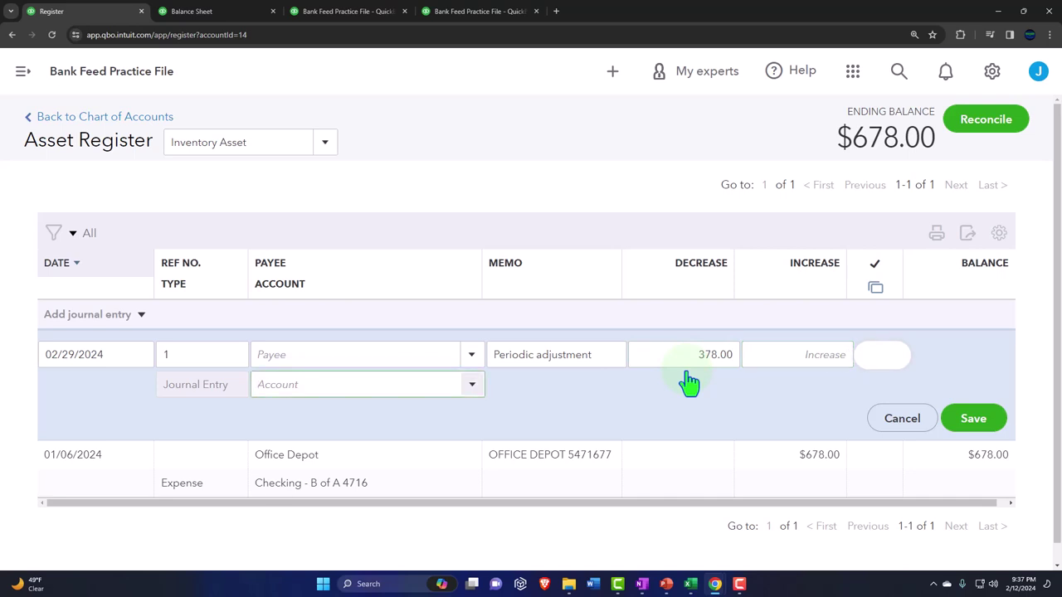
text(cos)
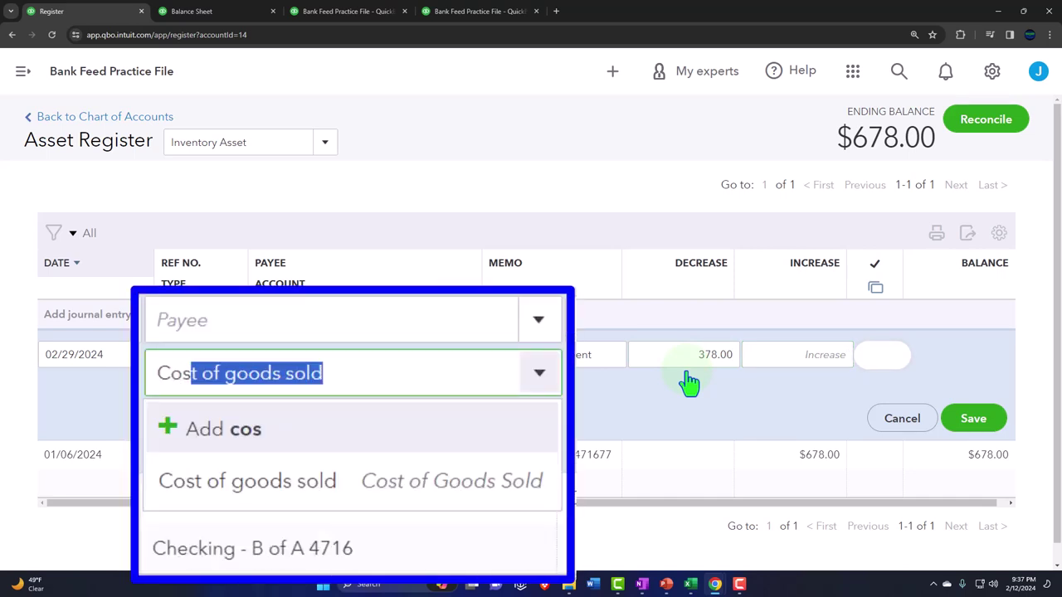
click(385, 481)
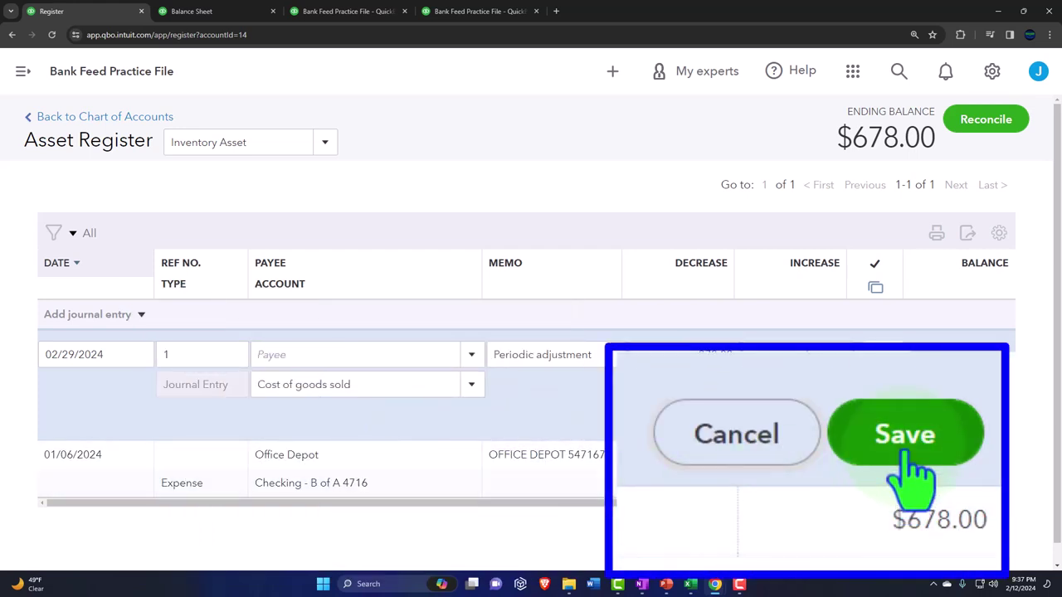
click(973, 418)
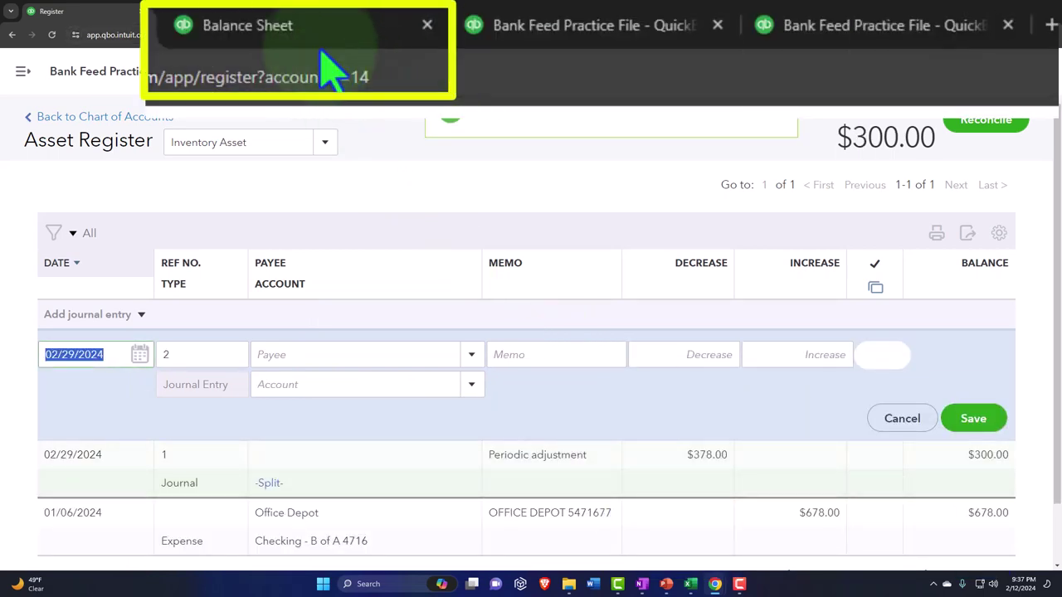
Step: Rerun the January–February 2024 balance sheet and open the transaction detail behind February's Inventory Asset amount
click(192, 11)
scroll(618, 380, up, 4)
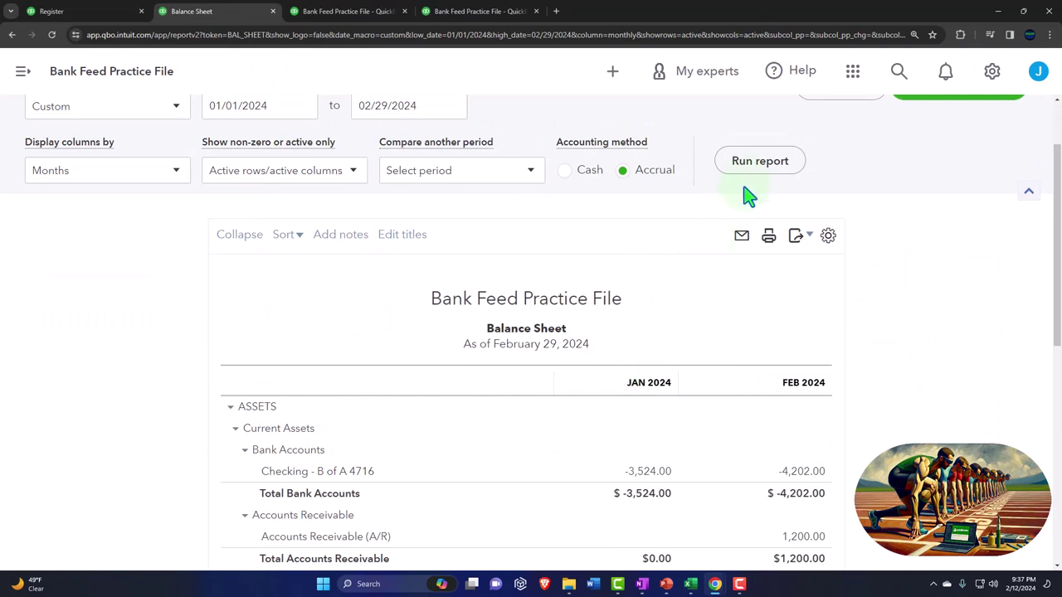
click(739, 161)
scroll(705, 406, down, 1)
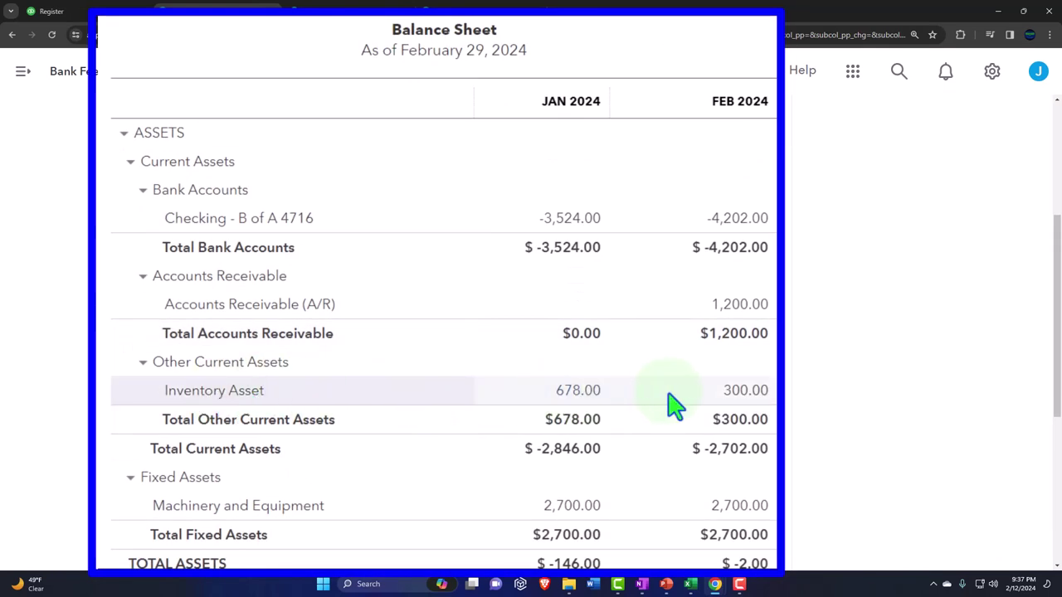
click(757, 398)
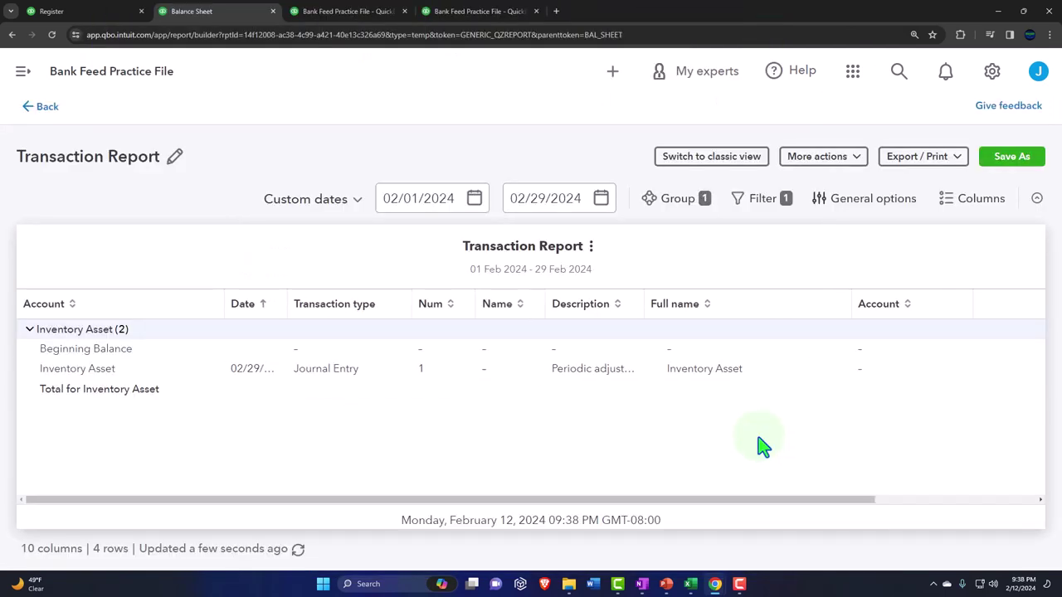
Step: Review the amount and balance of February's Inventory Asset journal entry, and return to the balance sheet
key(ctrl+minus)
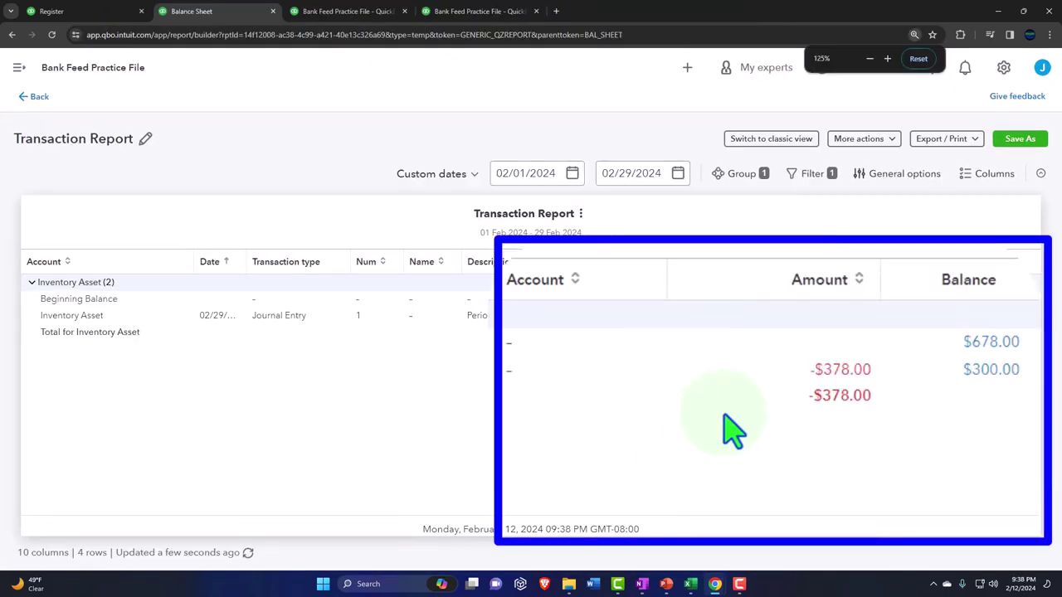
click(838, 378)
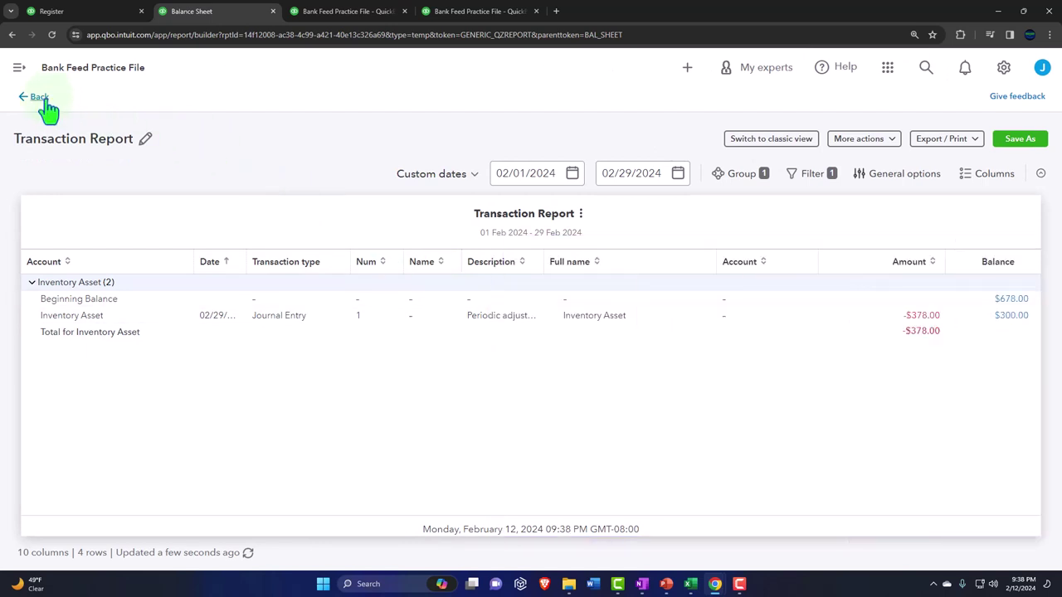
click(46, 101)
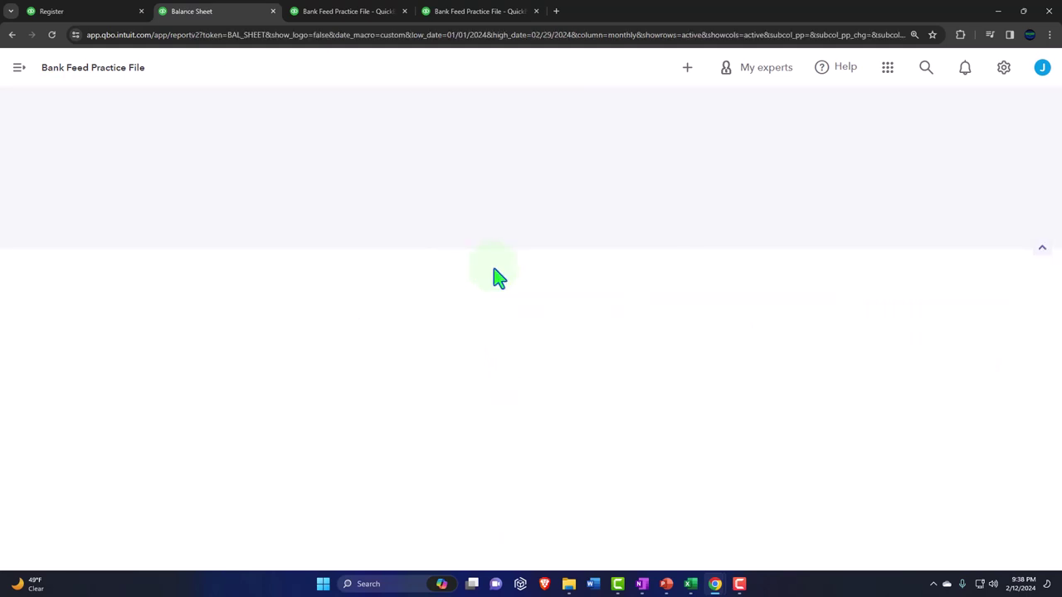
Step: Refresh the January–February 2024 Profit and Loss, review the transactions behind the cost of goods sold total, and return to the report
click(348, 10)
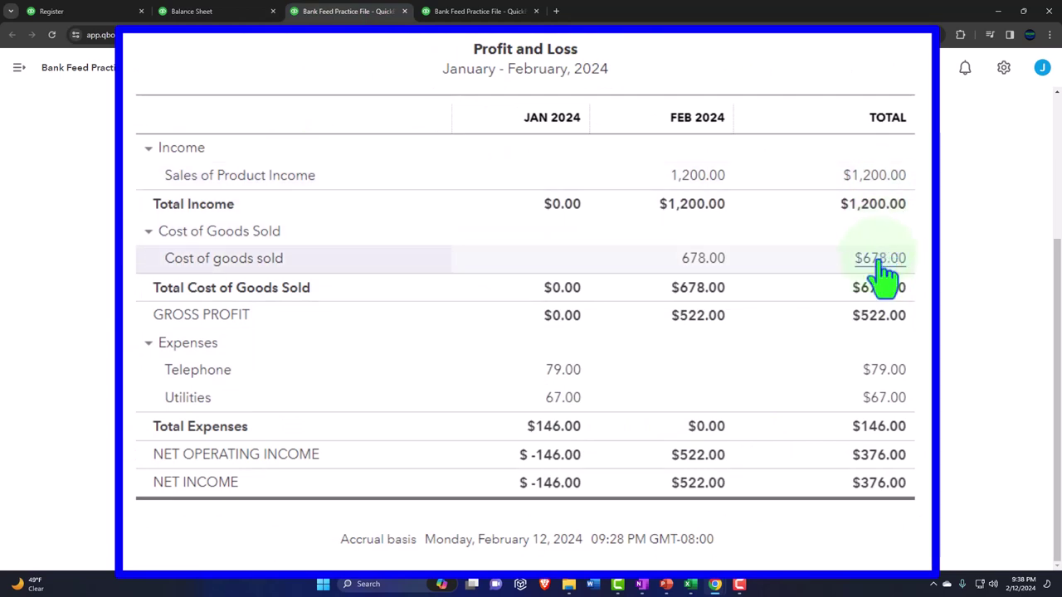
click(639, 224)
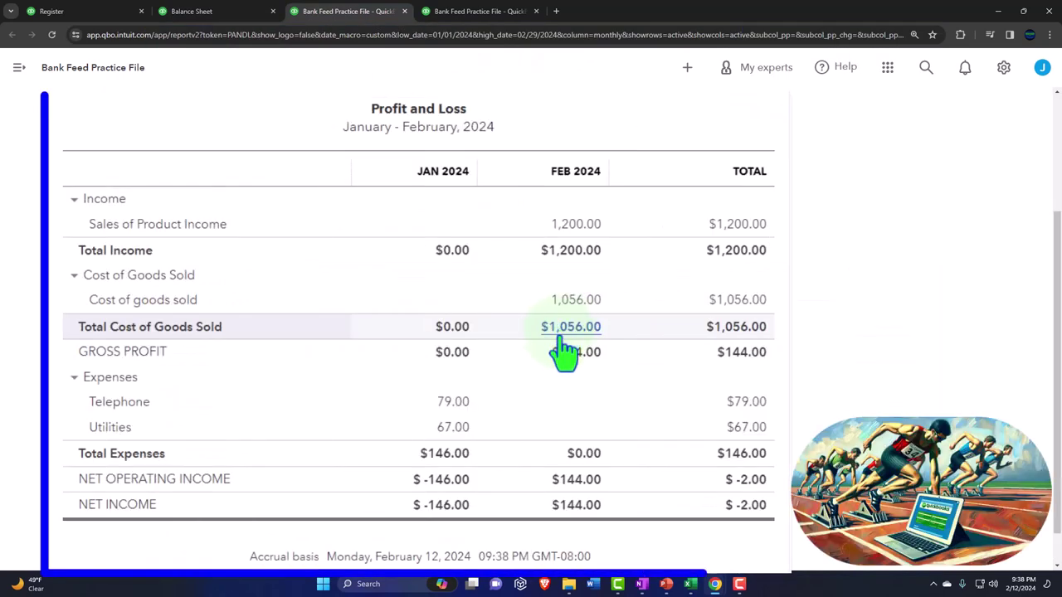
click(727, 303)
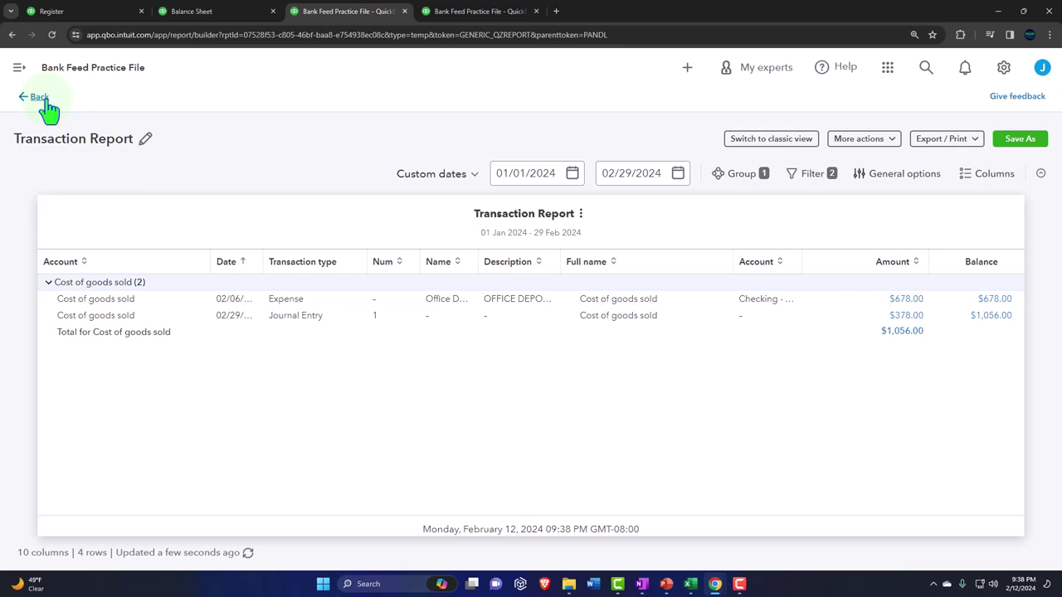
click(39, 97)
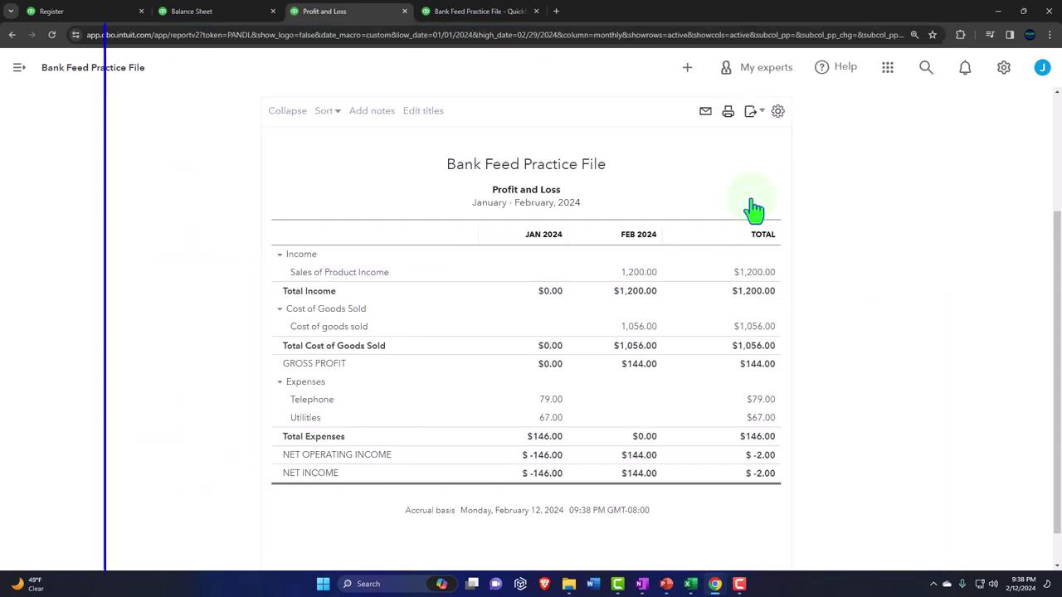
click(689, 71)
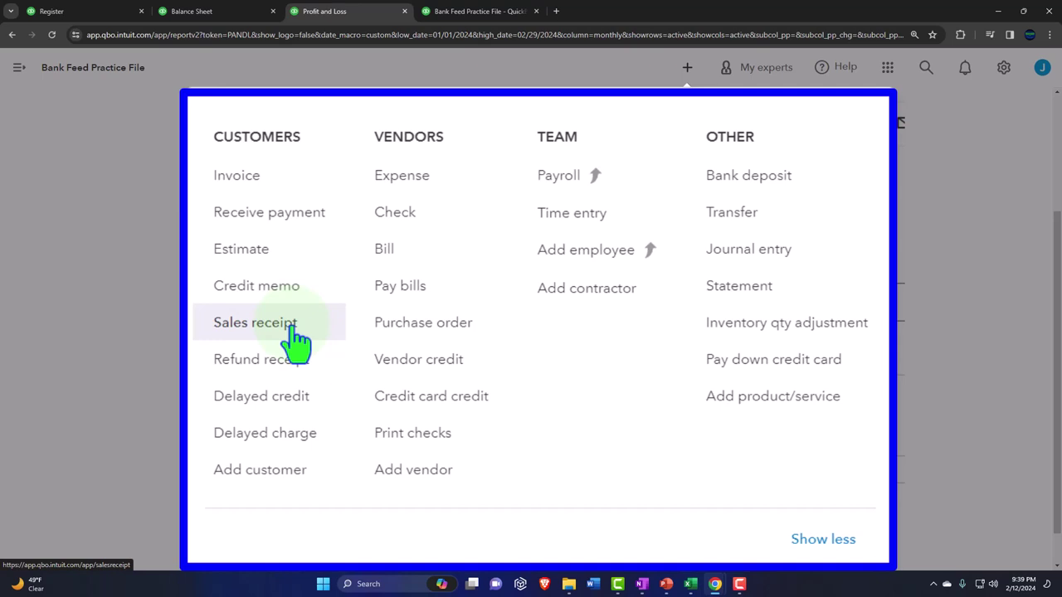
click(149, 220)
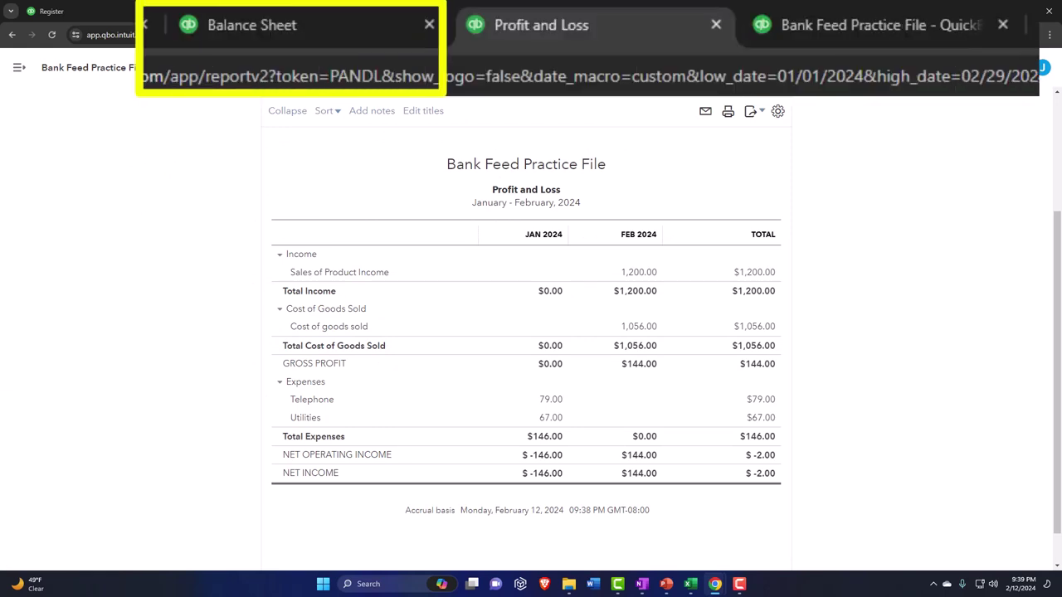
click(270, 48)
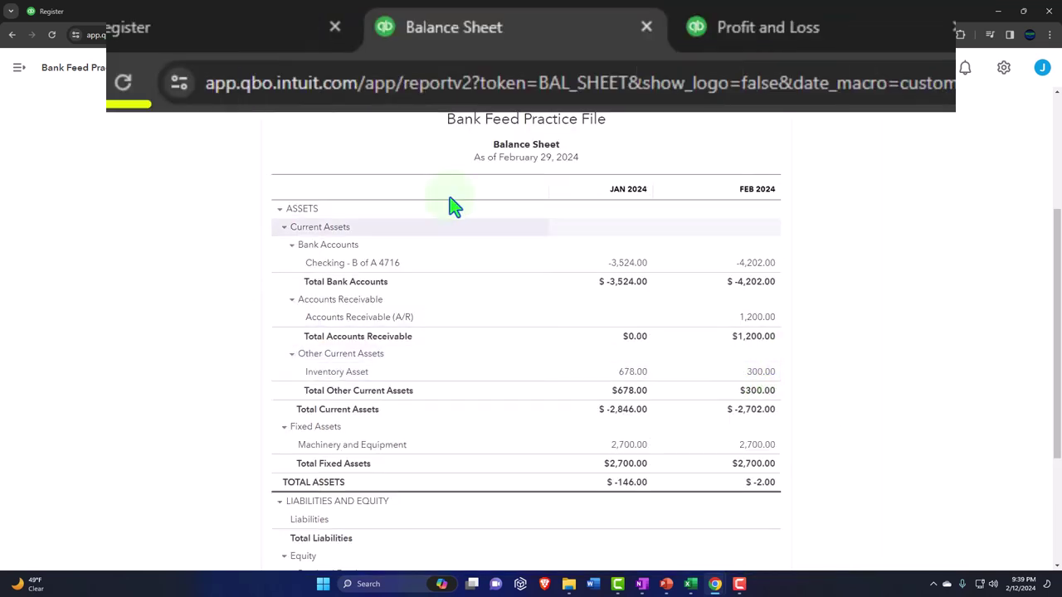
Step: Leave the Inventory Asset register for the Products & services list and collapse the navigation sidebar
click(106, 11)
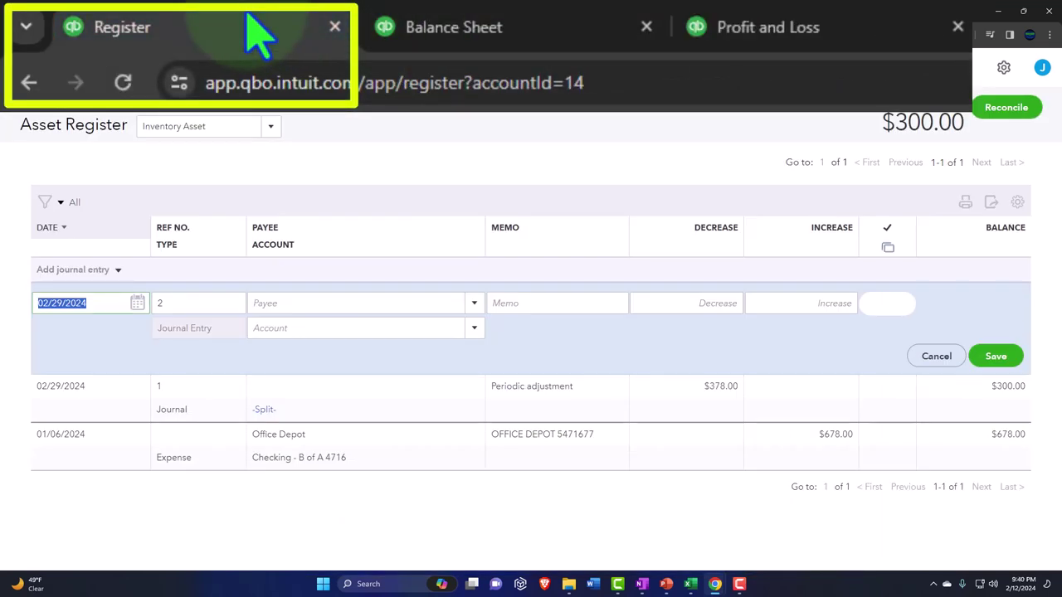
click(20, 70)
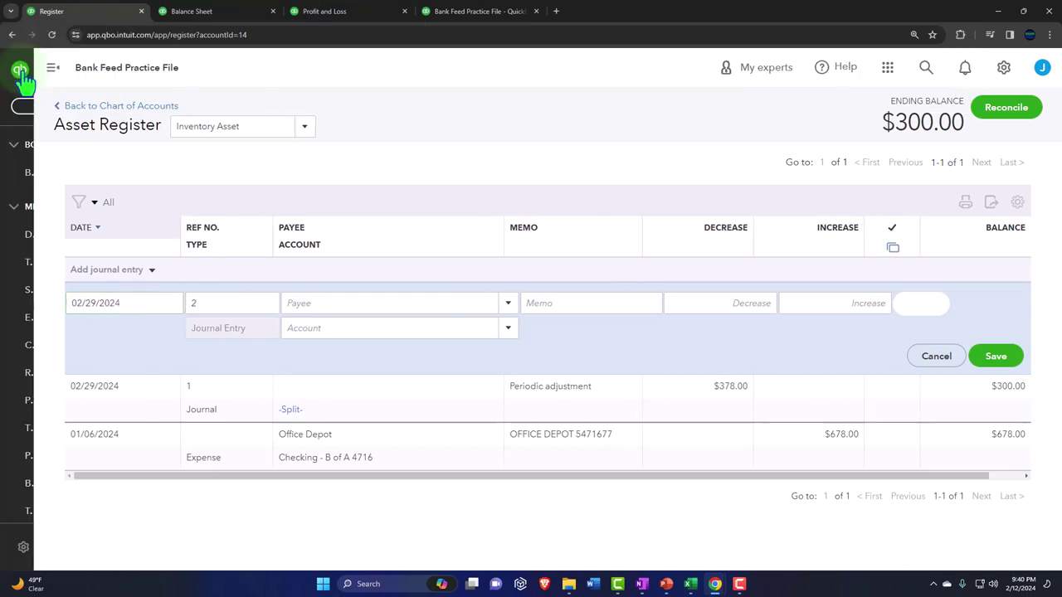
mouse_move(46, 356)
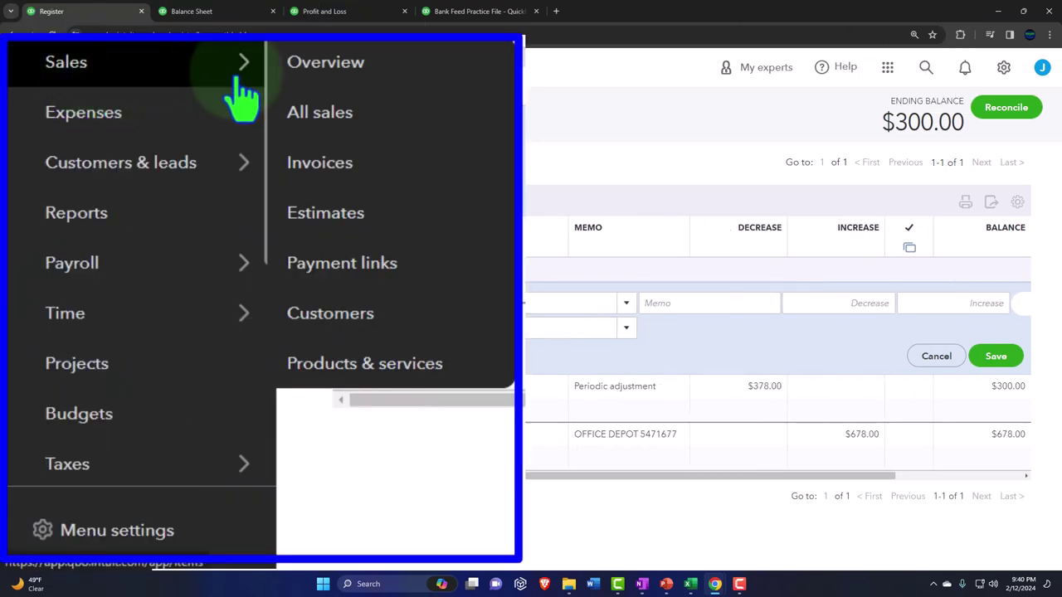
click(122, 79)
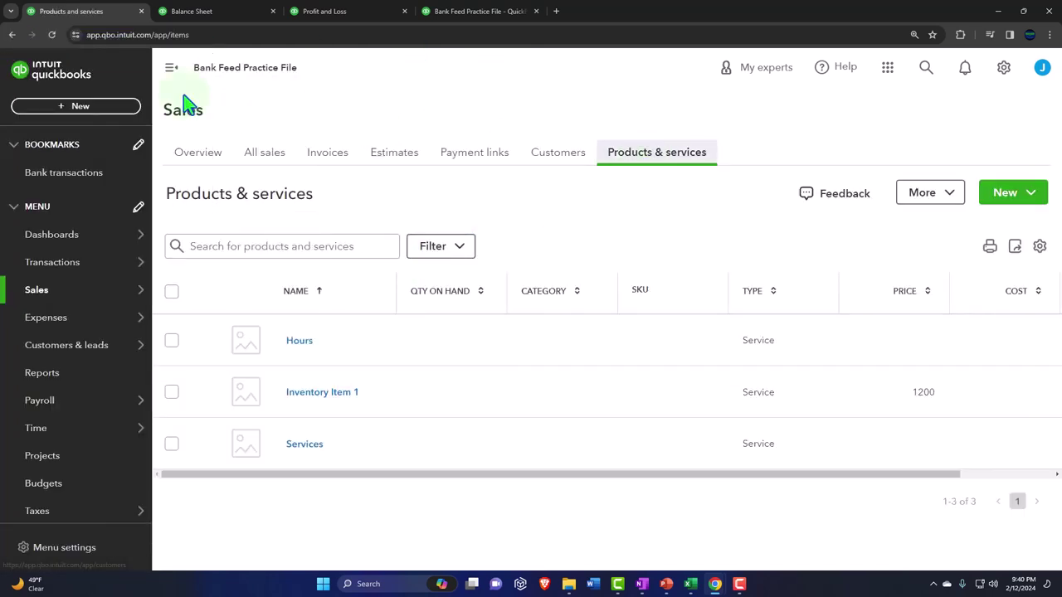
click(171, 67)
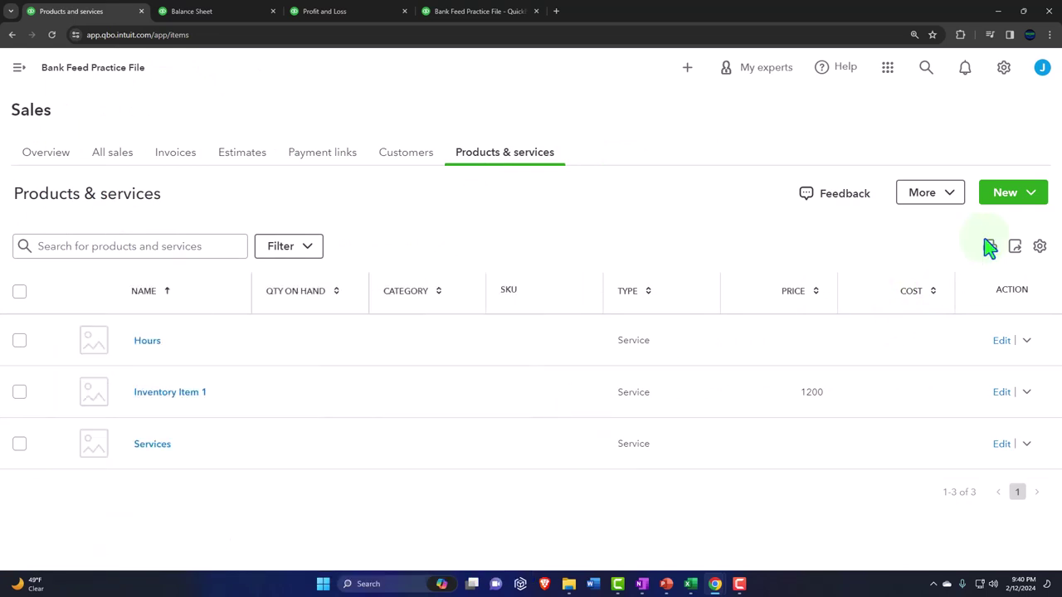
Step: Start a new inventory item and name it "Item Perpetual Inventory 2"
click(1029, 203)
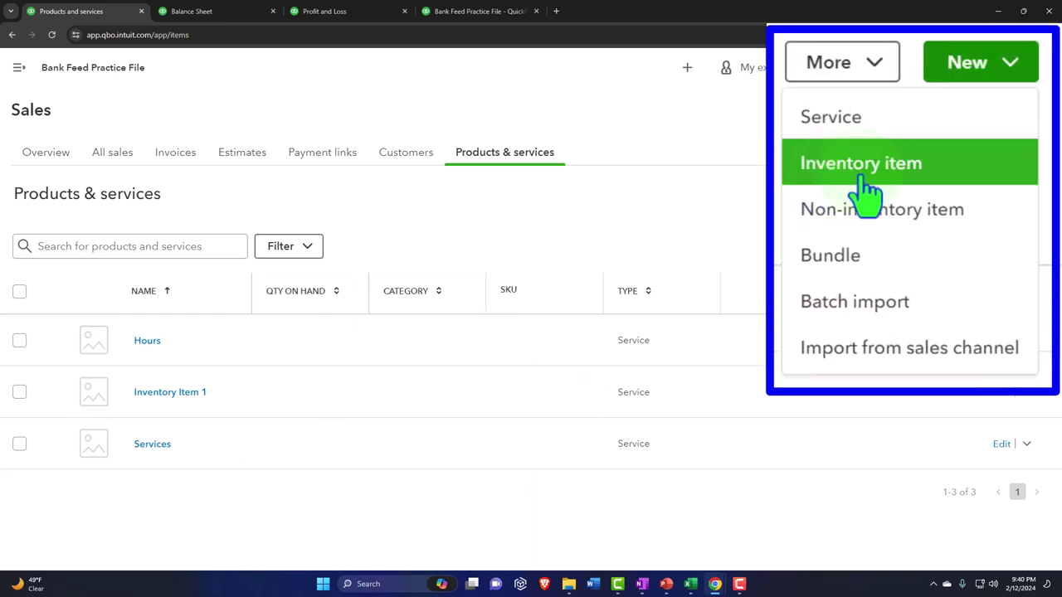
click(947, 253)
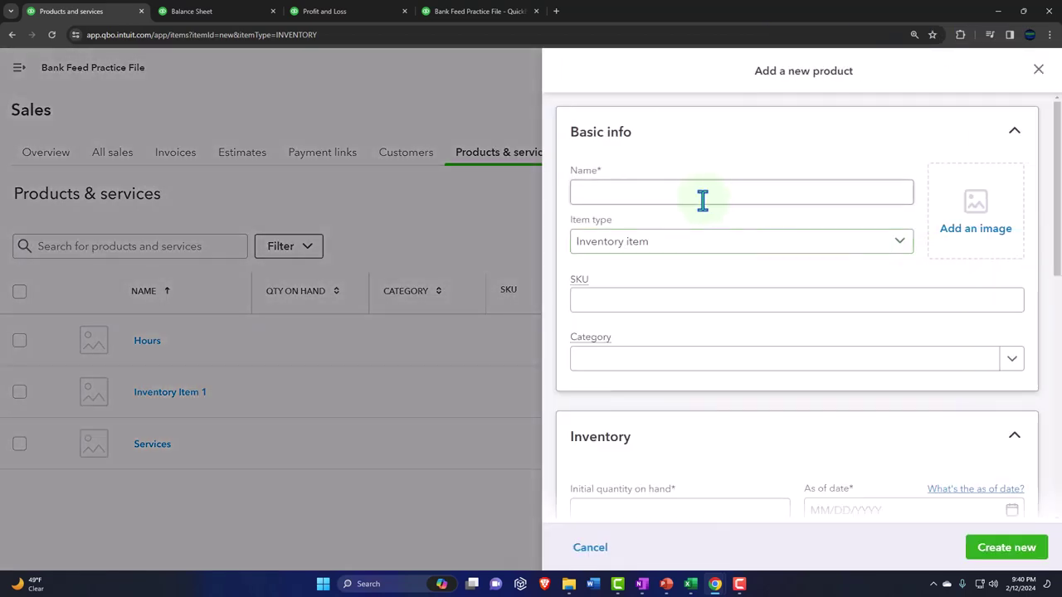
click(669, 194)
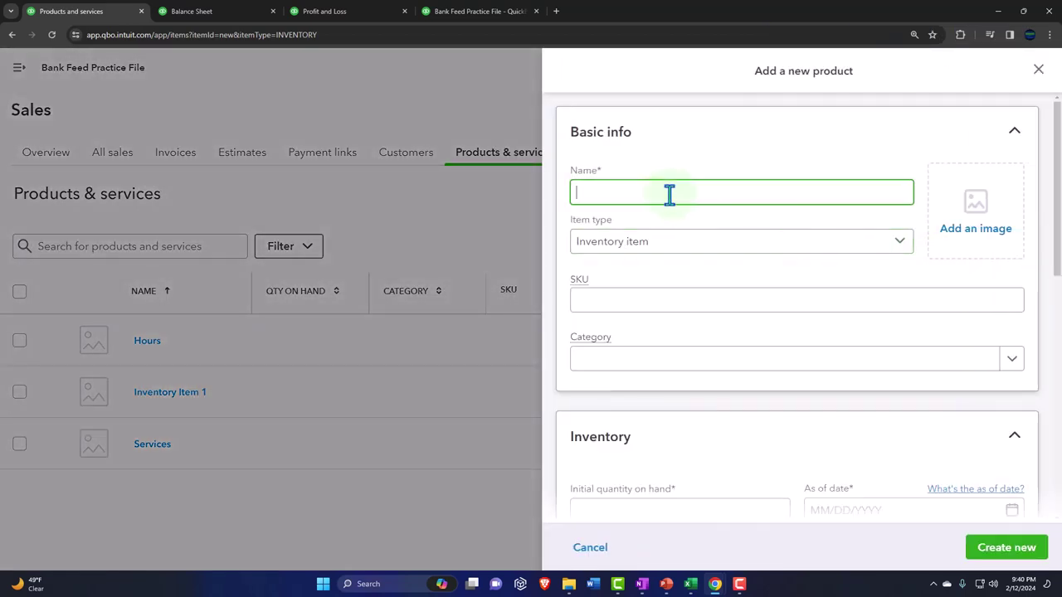
text(Item )
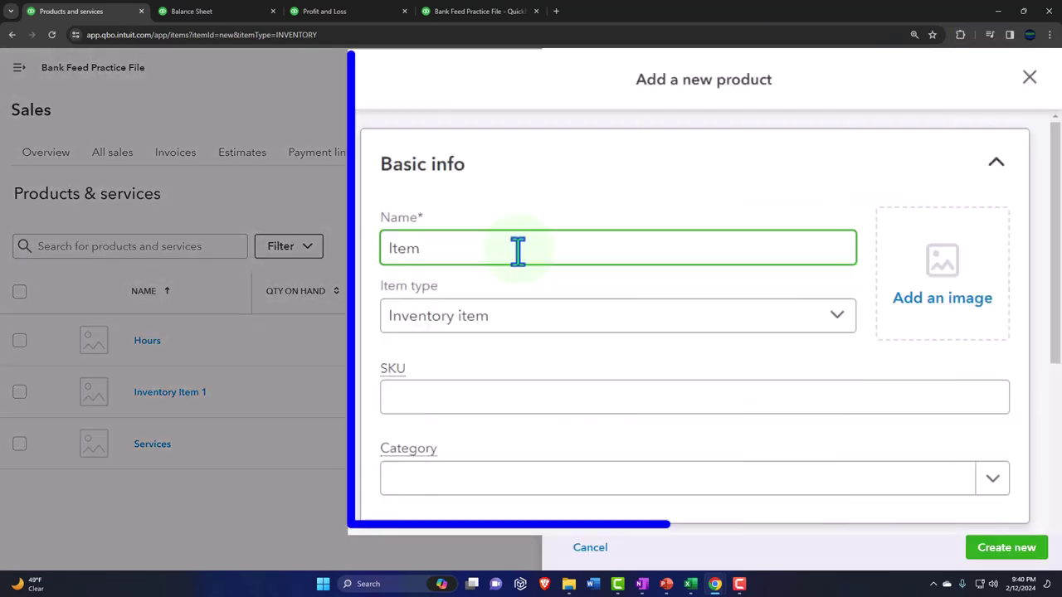
text(Perpet)
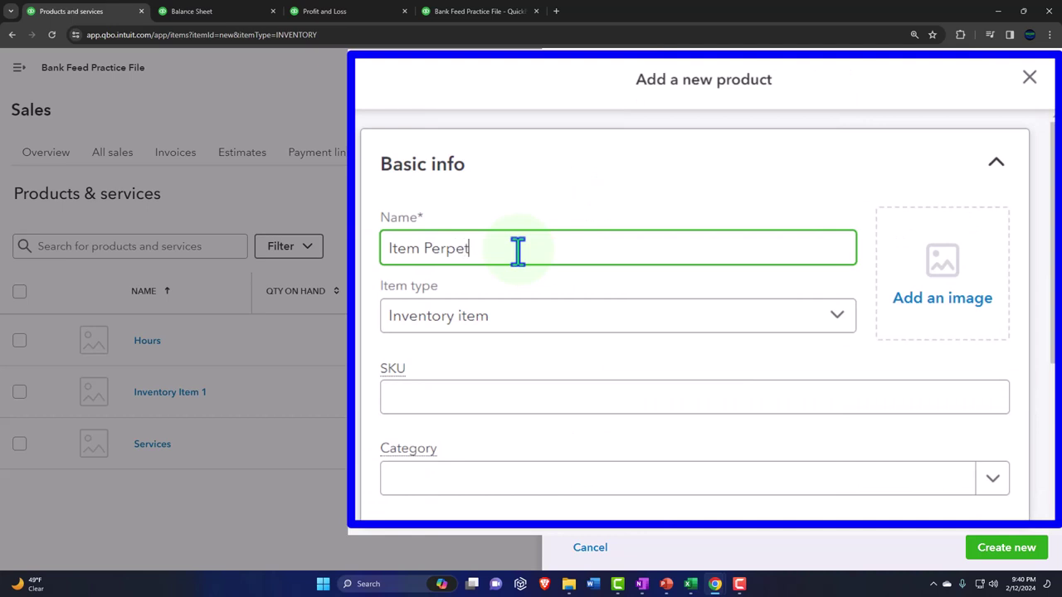
text(ual Inventory )
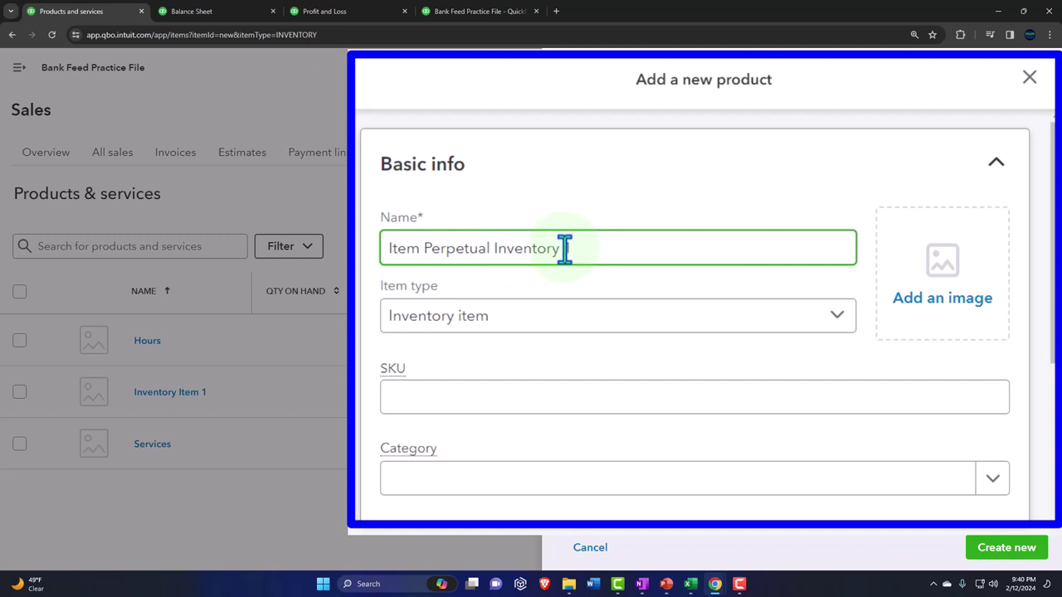
text(2)
key(ctrl+a)
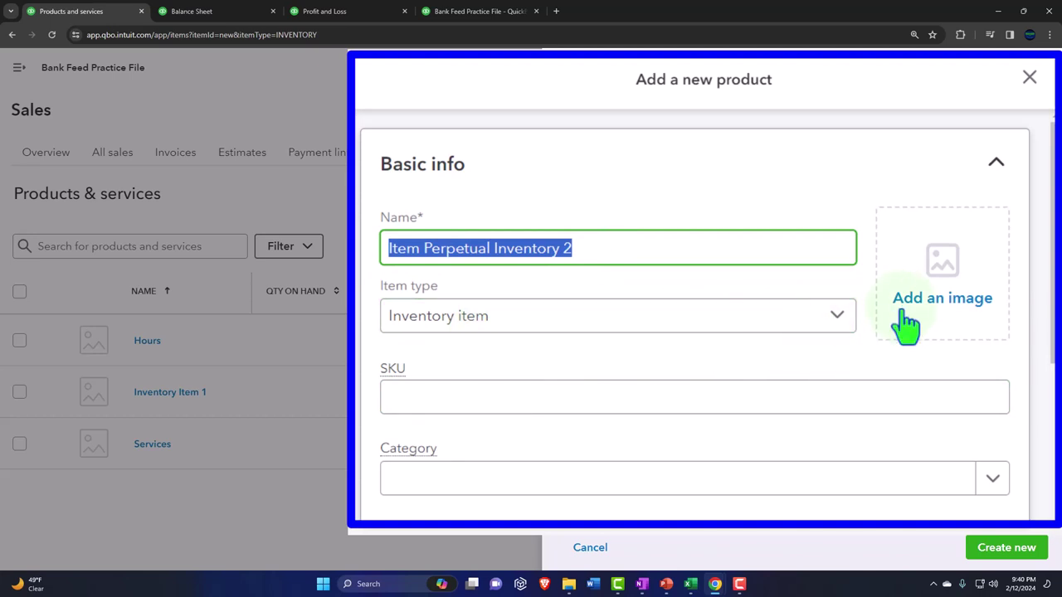
Step: Leave the SKU and category blank, and set the initial quantity on hand to 0 as of 02/01/2024
click(435, 394)
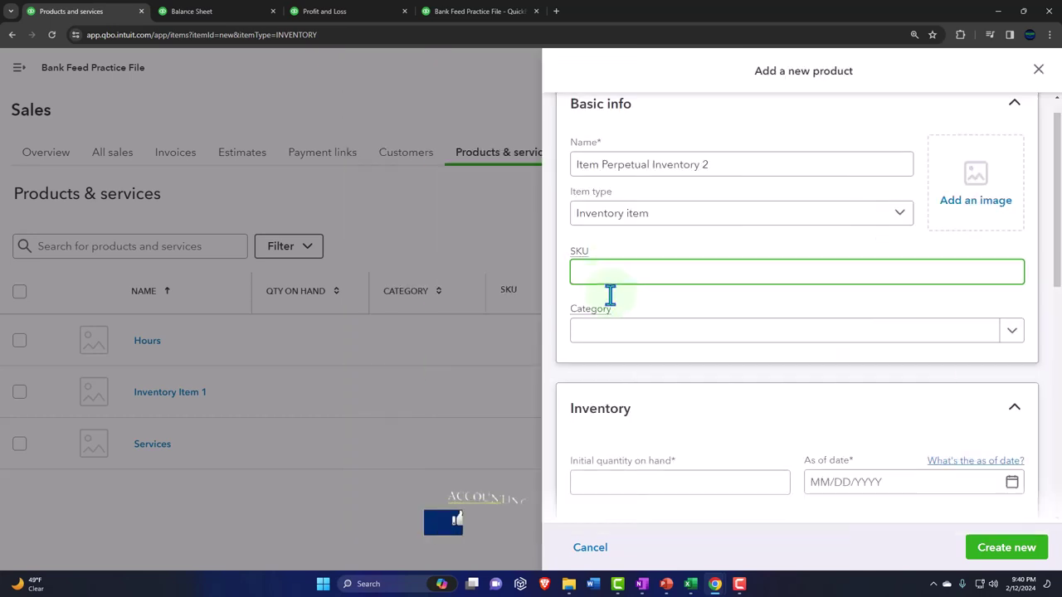
scroll(432, 432, down, 1)
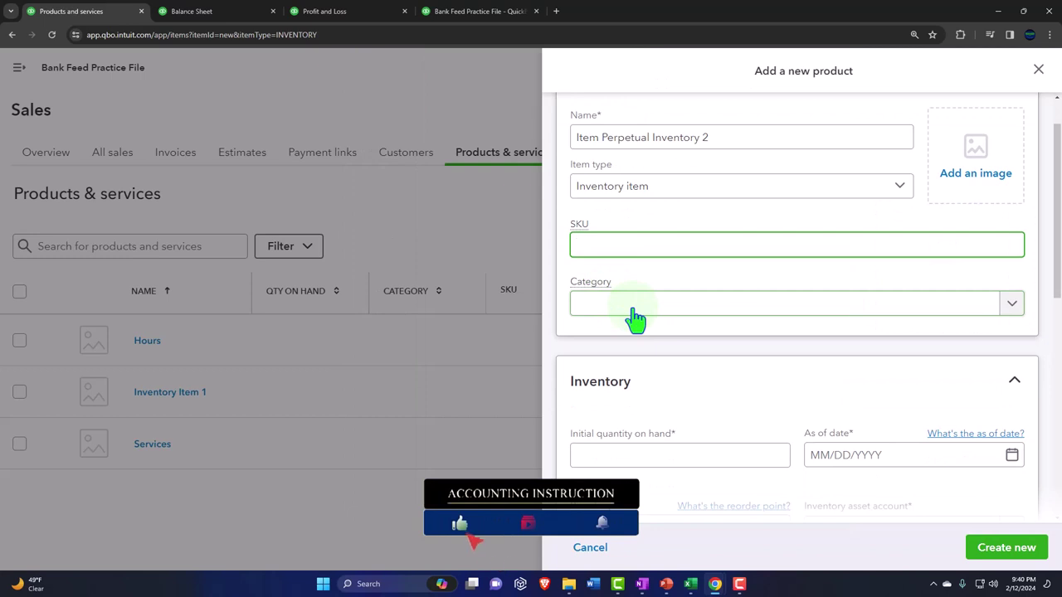
scroll(636, 321, down, 3)
click(337, 373)
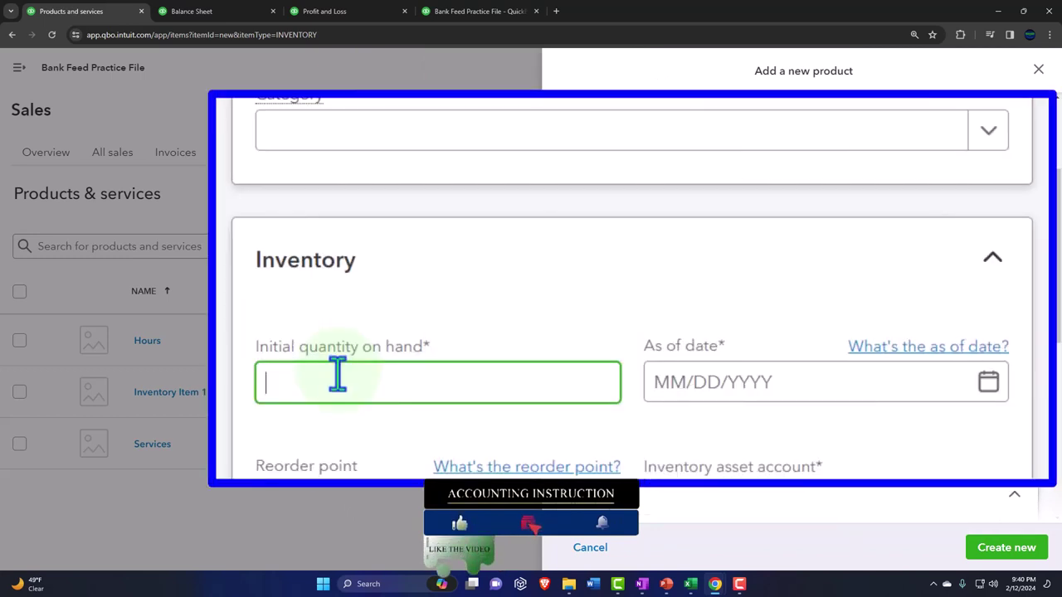
scroll(337, 373, down, 2)
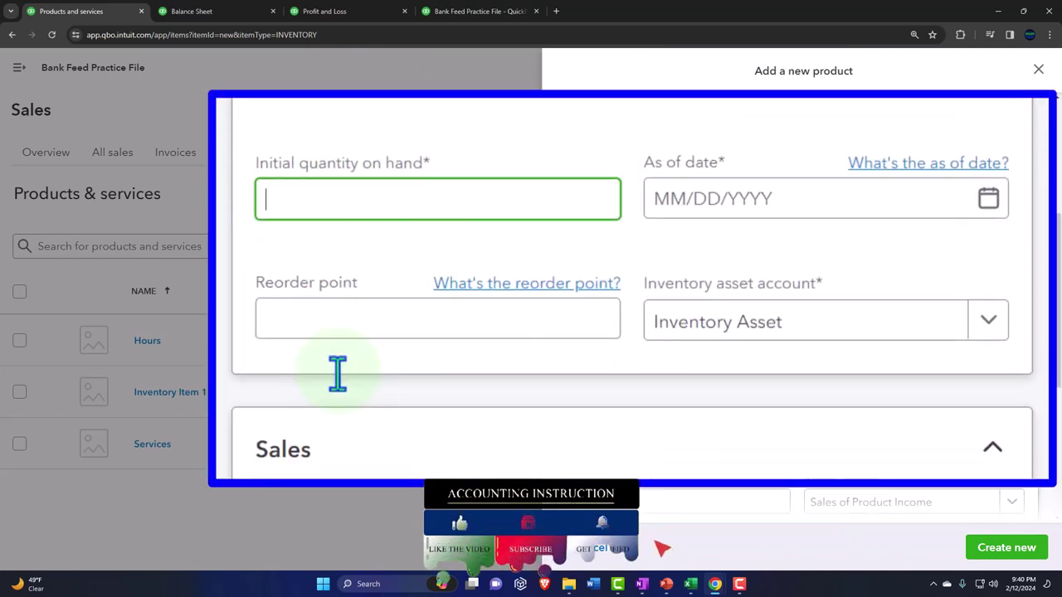
text(0)
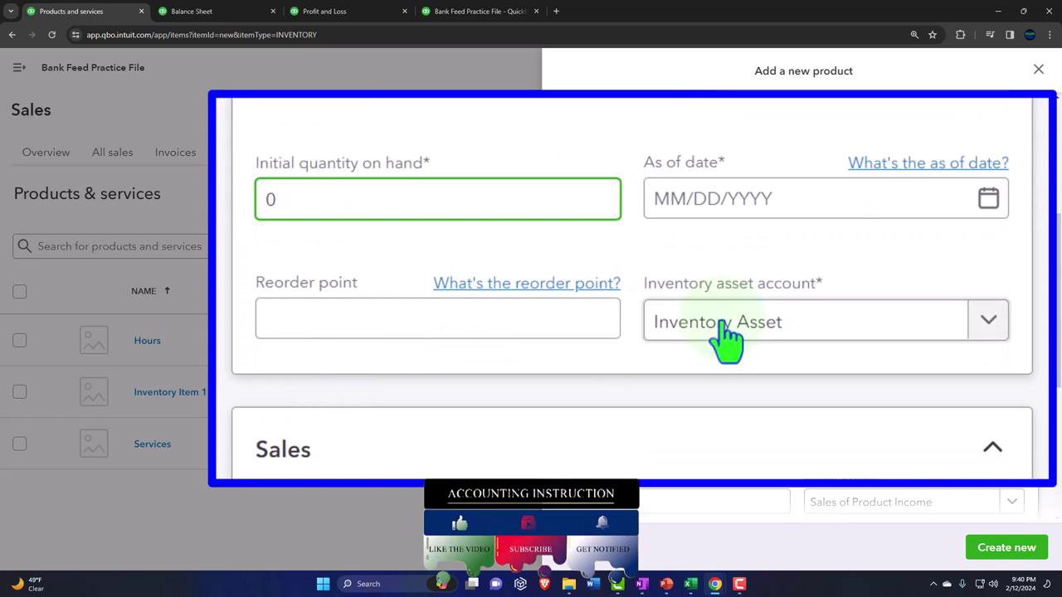
click(987, 203)
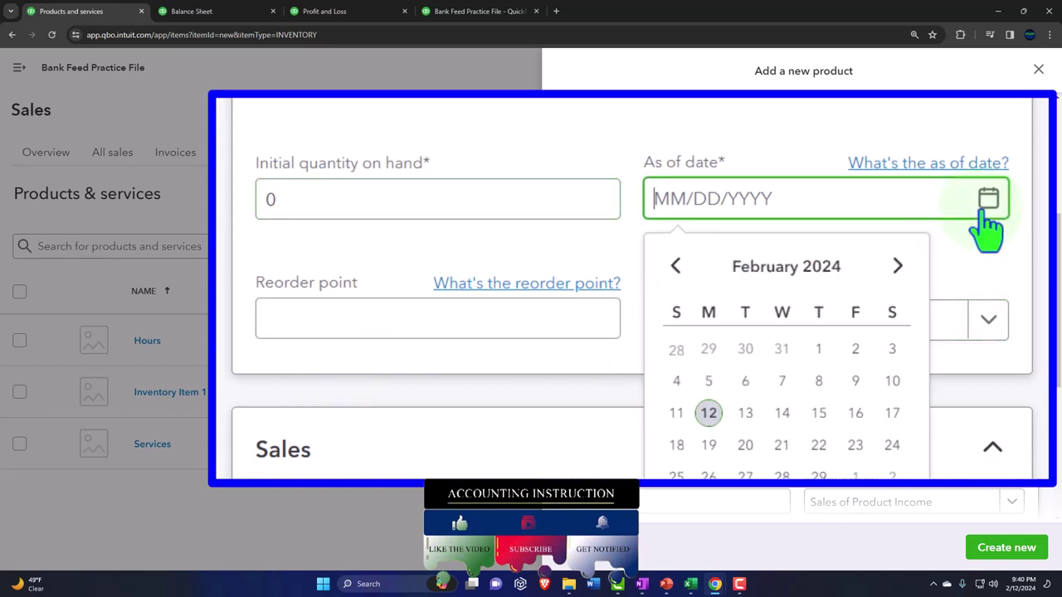
click(818, 350)
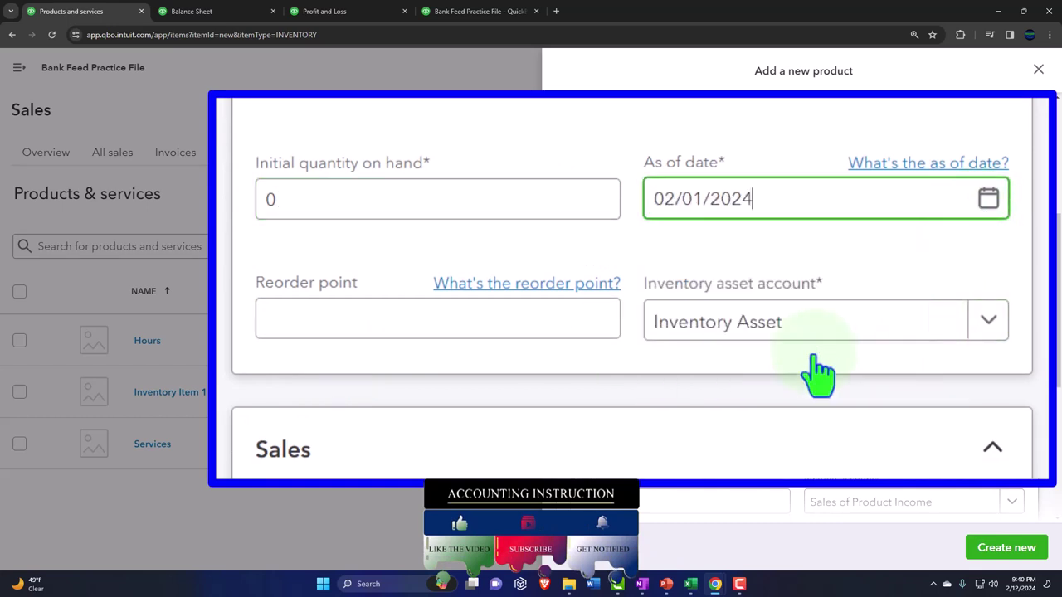
Step: Set the item's reorder point to 0 and keep Inventory Asset as its inventory asset account
click(322, 330)
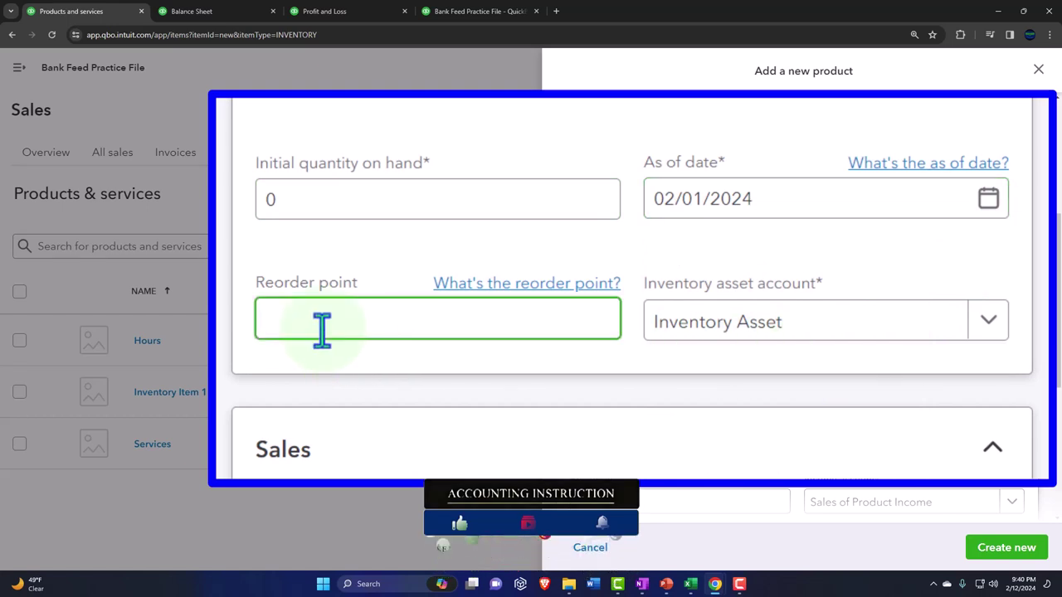
text(0)
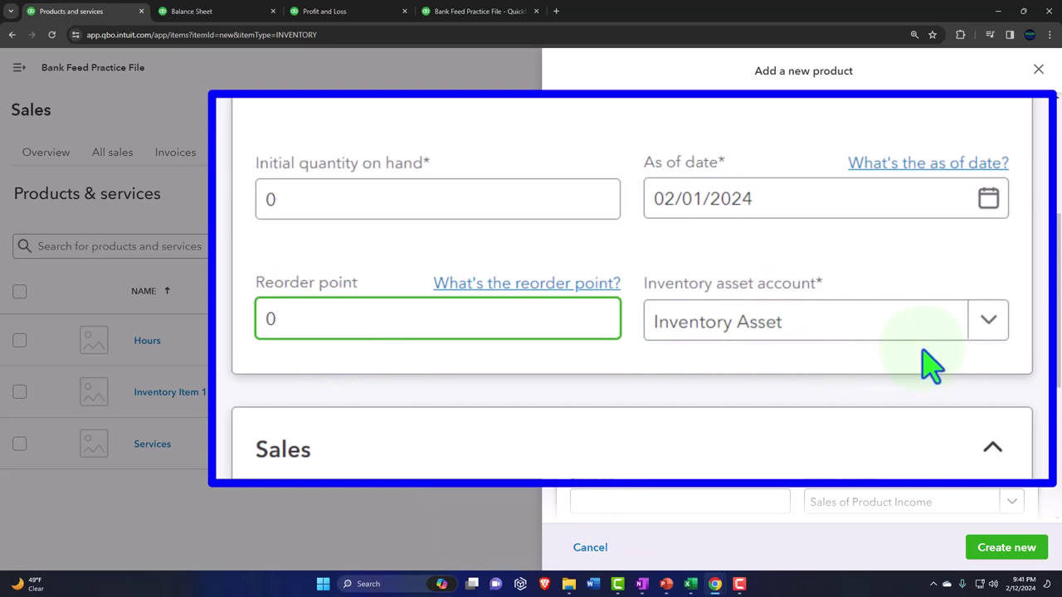
click(989, 325)
click(908, 350)
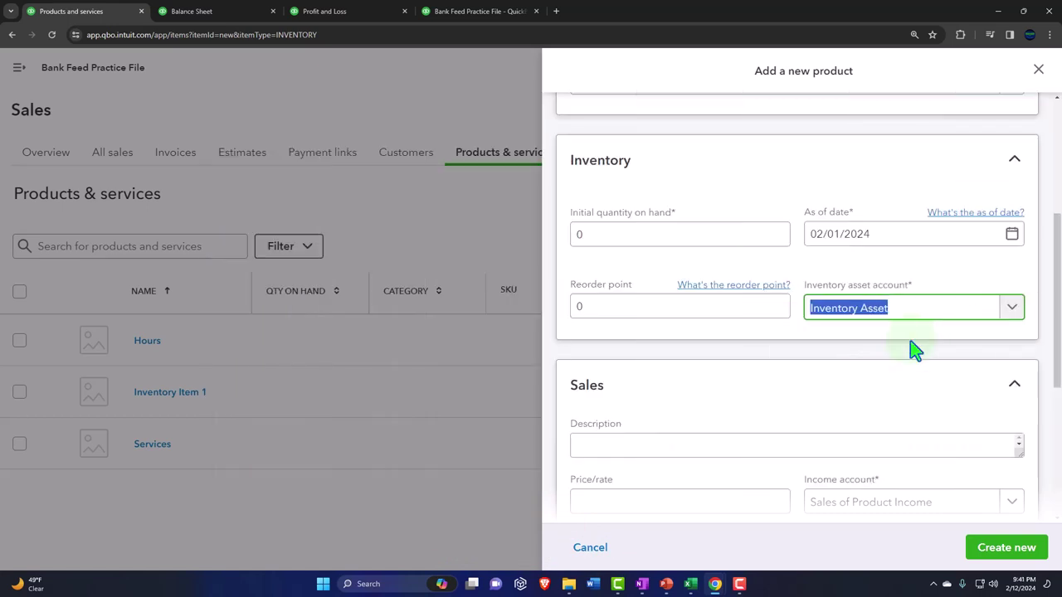
Step: Set the sales description to "Item Perpetual Inventory 2" and the price to 1000, keeping Sales of Product Income as the income account
scroll(879, 348, down, 1)
click(617, 334)
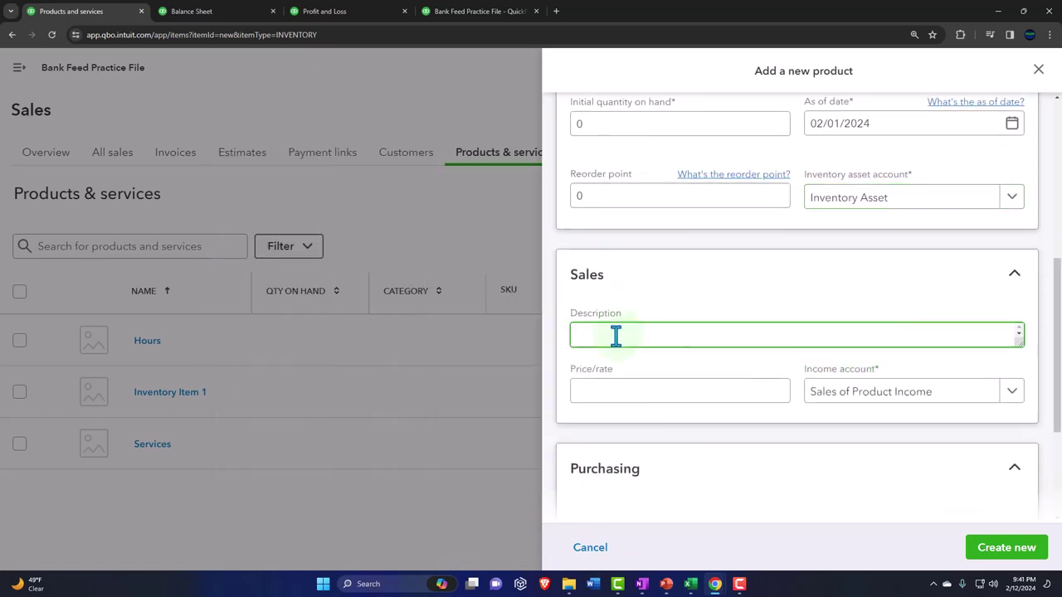
text(Item Perpetual Inventory 2)
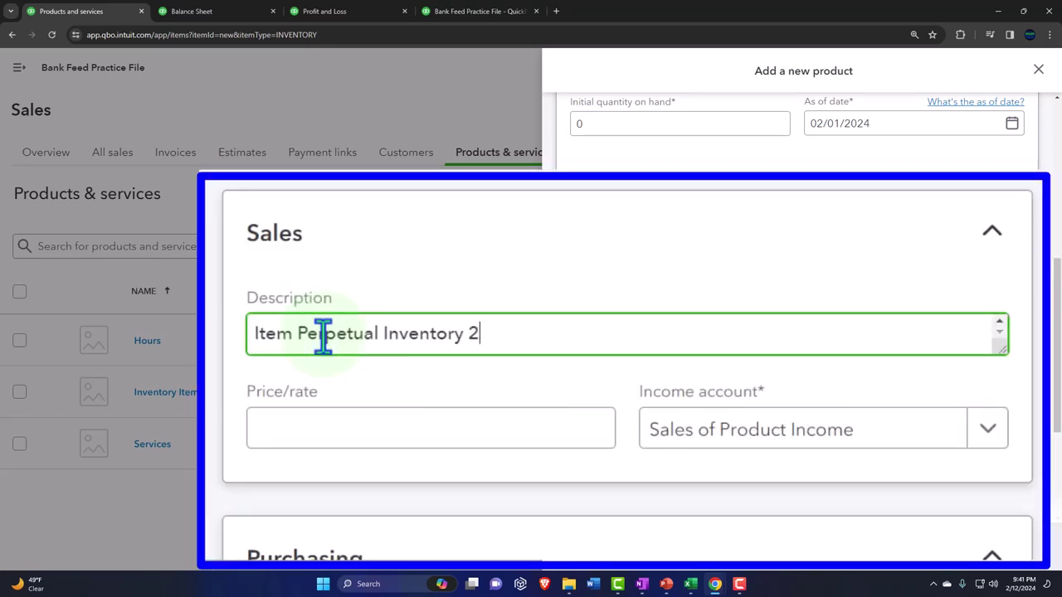
click(337, 424)
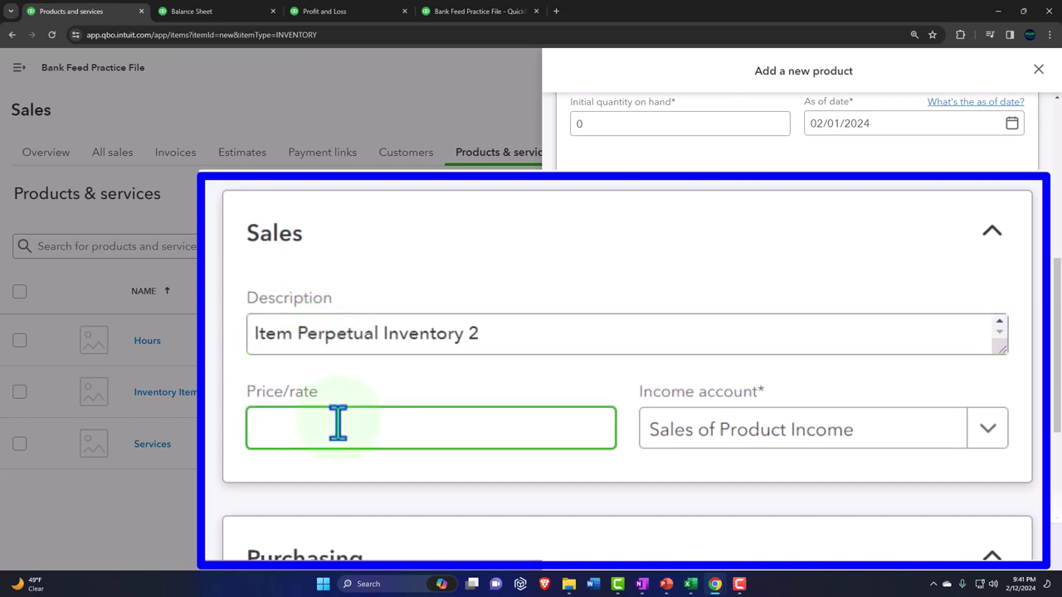
text(1000)
click(987, 428)
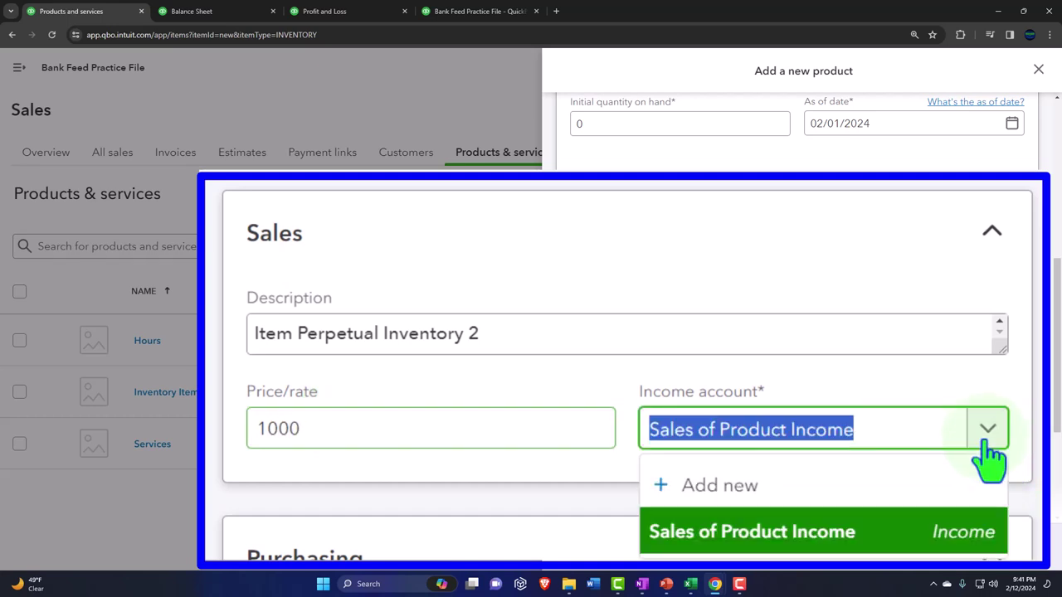
click(871, 452)
Step: Set the purchase description to "Item Perpetual Inventory 2" and the purchase cost to 700, and save the new item, dismissing the feedback survey
scroll(849, 423, down, 2)
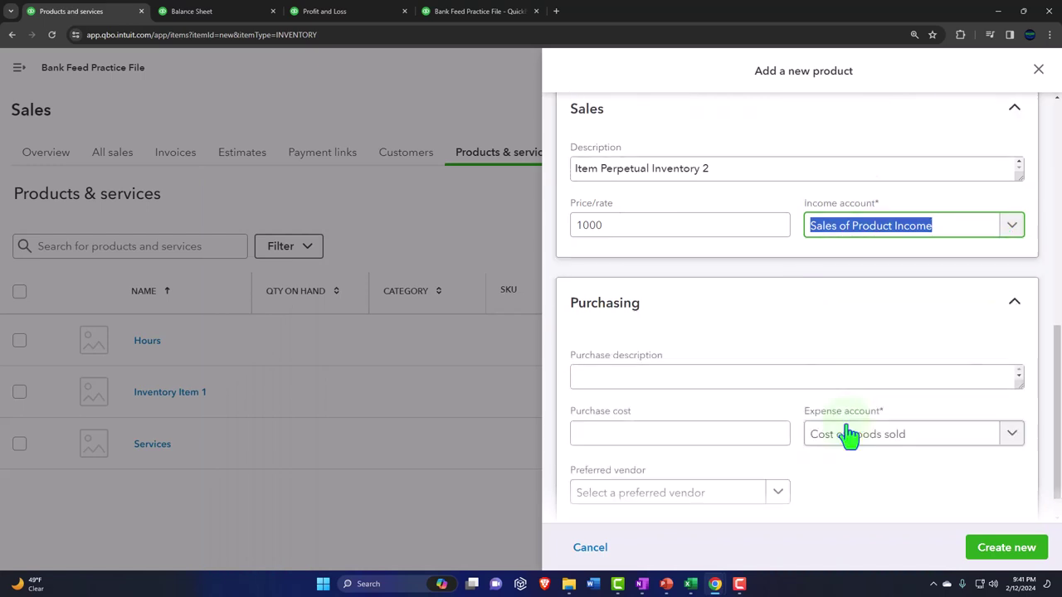
click(637, 378)
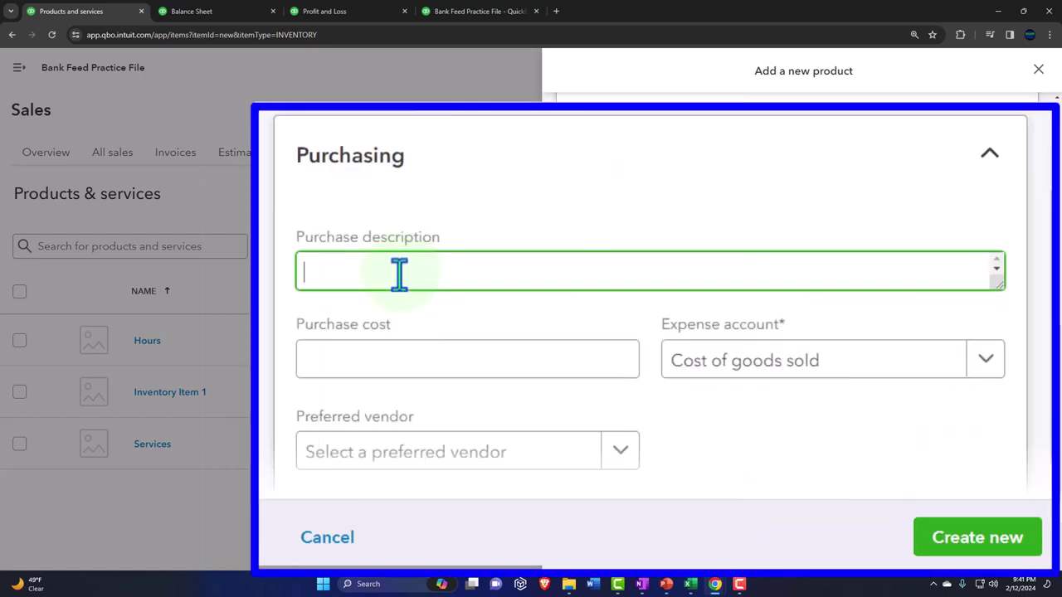
text(Item Perpetual Inventory 2)
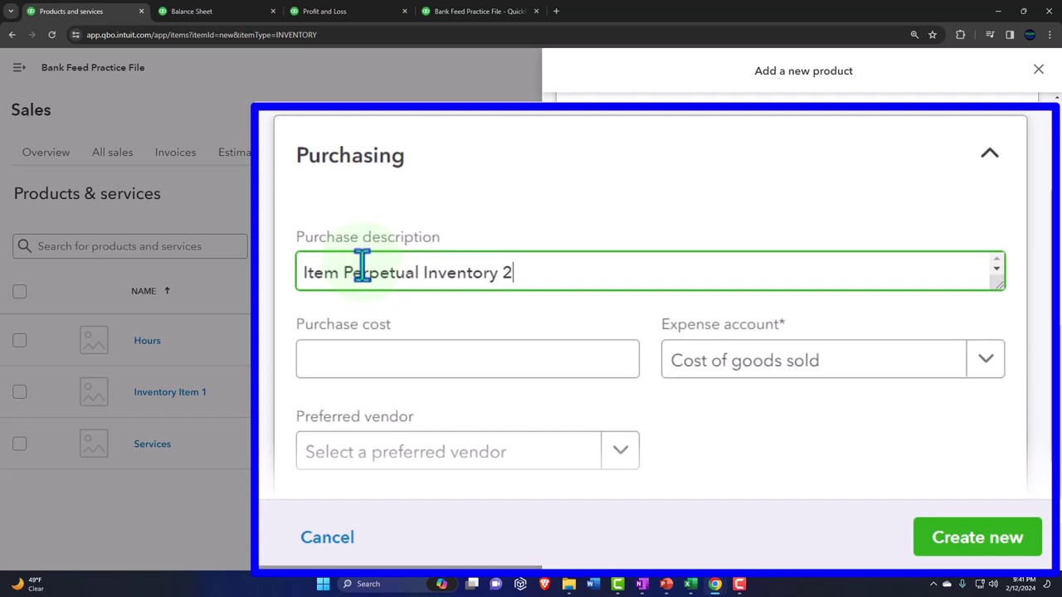
click(372, 365)
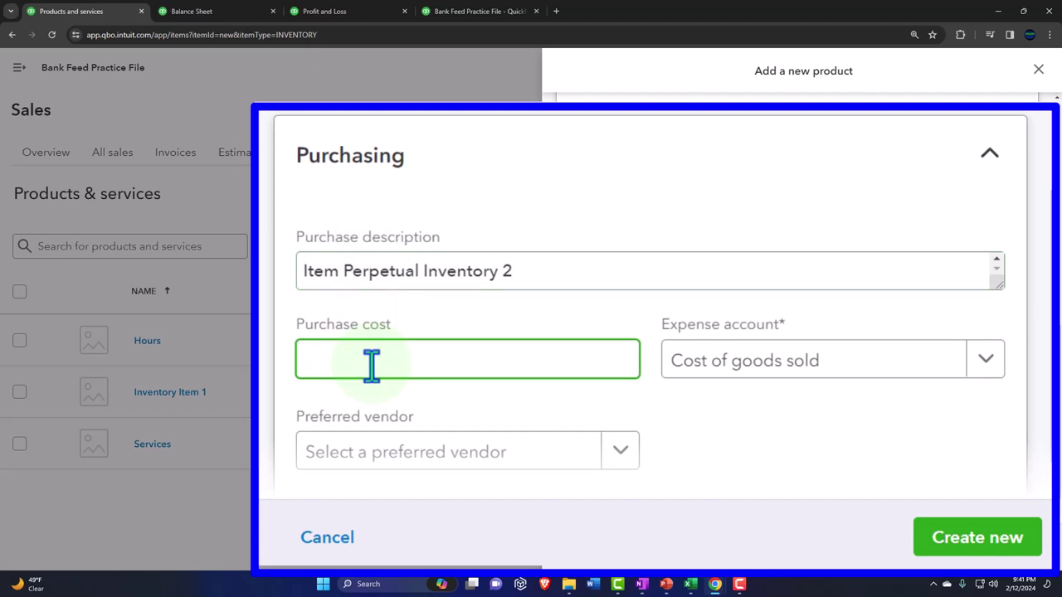
text(700)
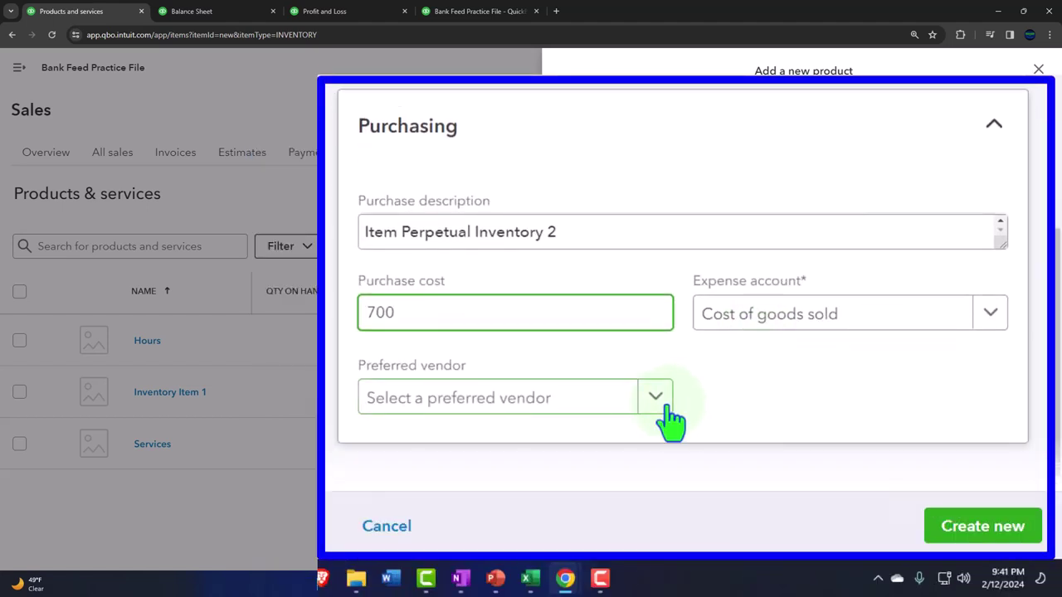
click(989, 537)
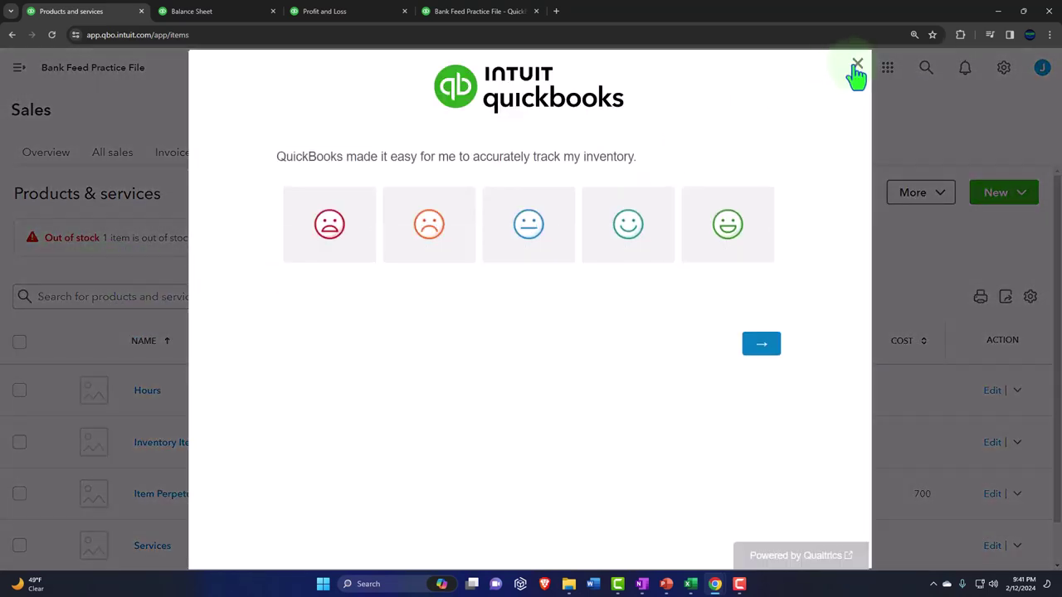
click(857, 64)
Step: Check the new item in the Products & services list and open the chart of accounts
scroll(498, 389, down, 1)
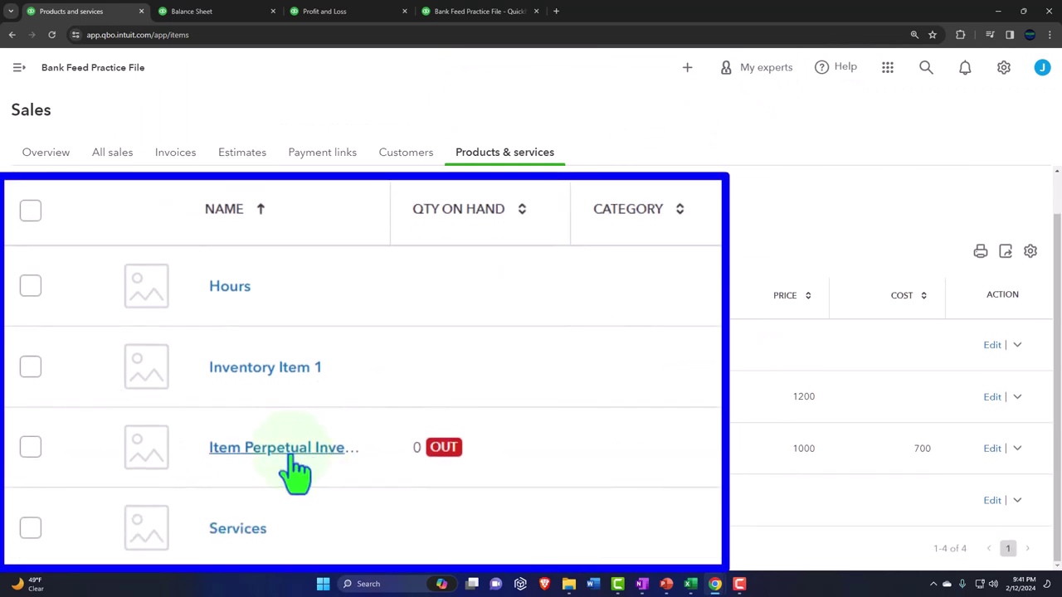
click(18, 67)
click(51, 262)
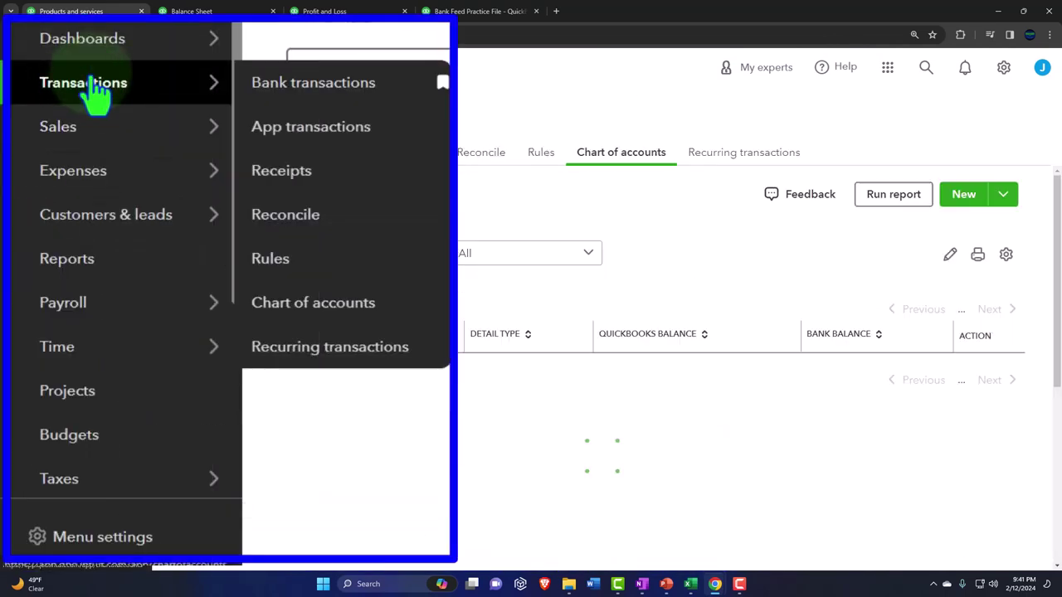
Step: Switch to the Bank Data 382 workbook in Excel, clear cells A1:F6 and narrow column A to about 13.86
mouse_move(690, 584)
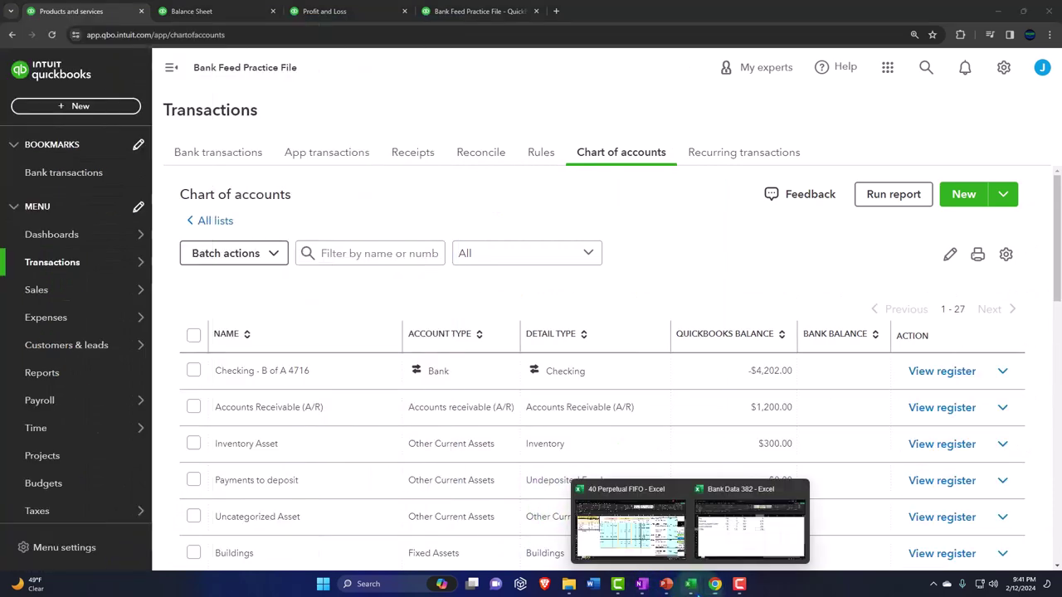
click(723, 543)
click(375, 359)
drag(84, 175, 611, 306)
key(Delete)
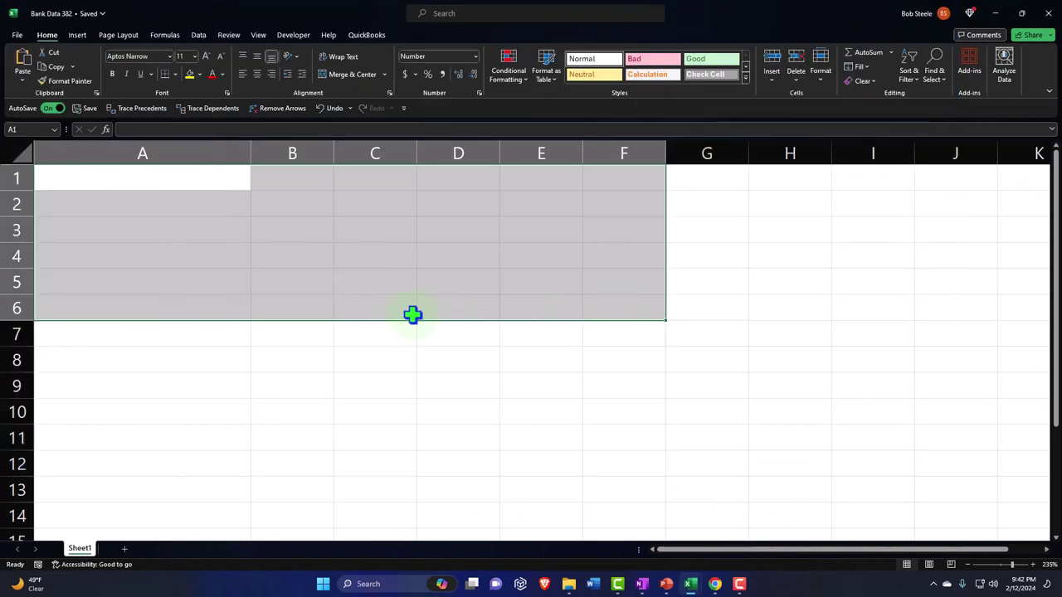
click(390, 332)
drag(251, 152, 165, 150)
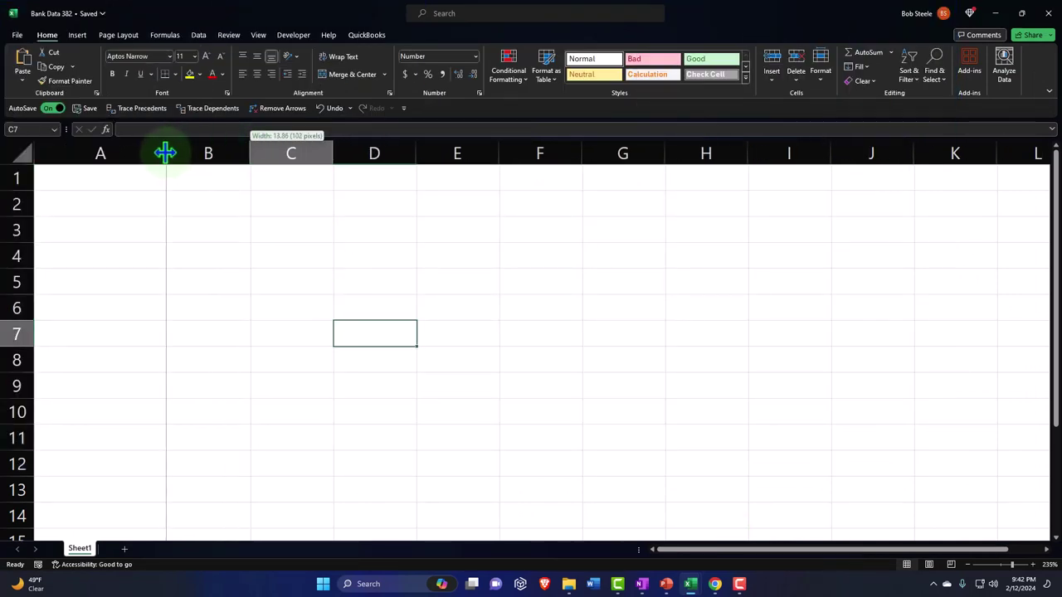
Step: Enter the column headings "Date", "Amount" and "Descripton" in cells A1 to C1
click(95, 173)
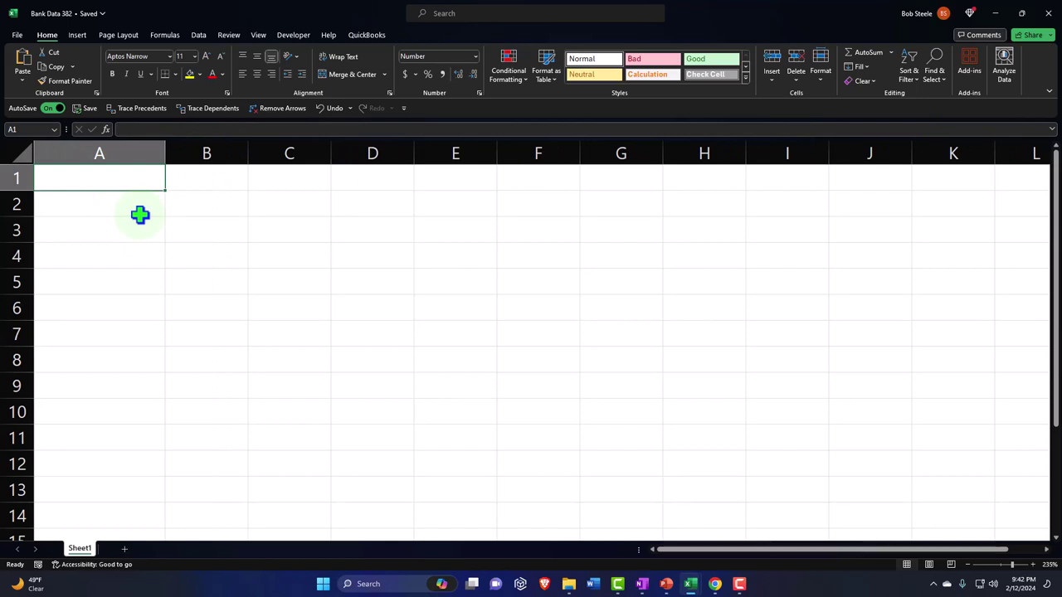
text(da)
key(BackSpace)
key(BackSpace)
text(Date)
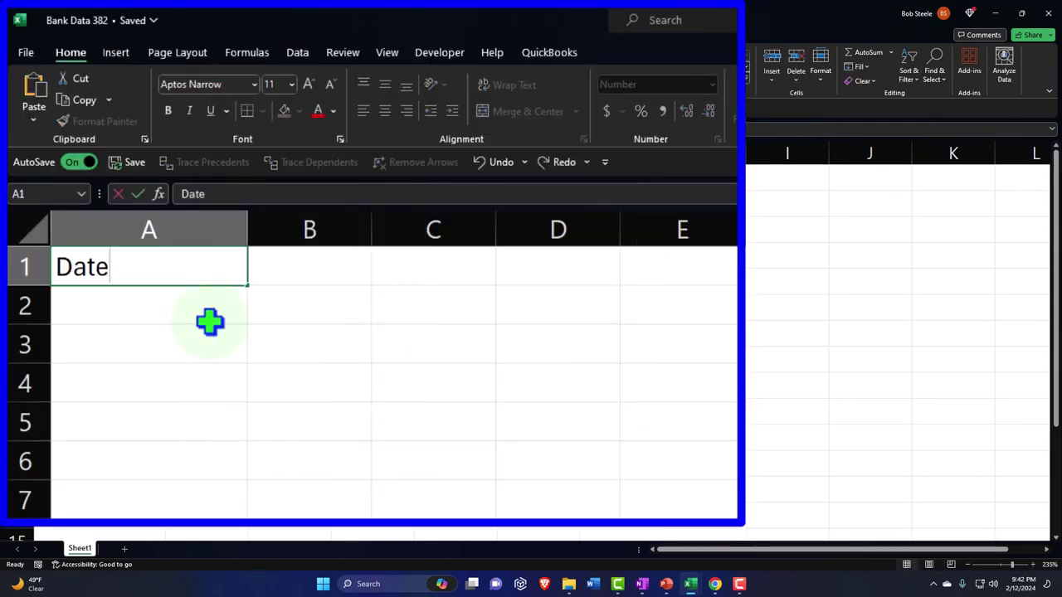
key(Tab)
text(Amount)
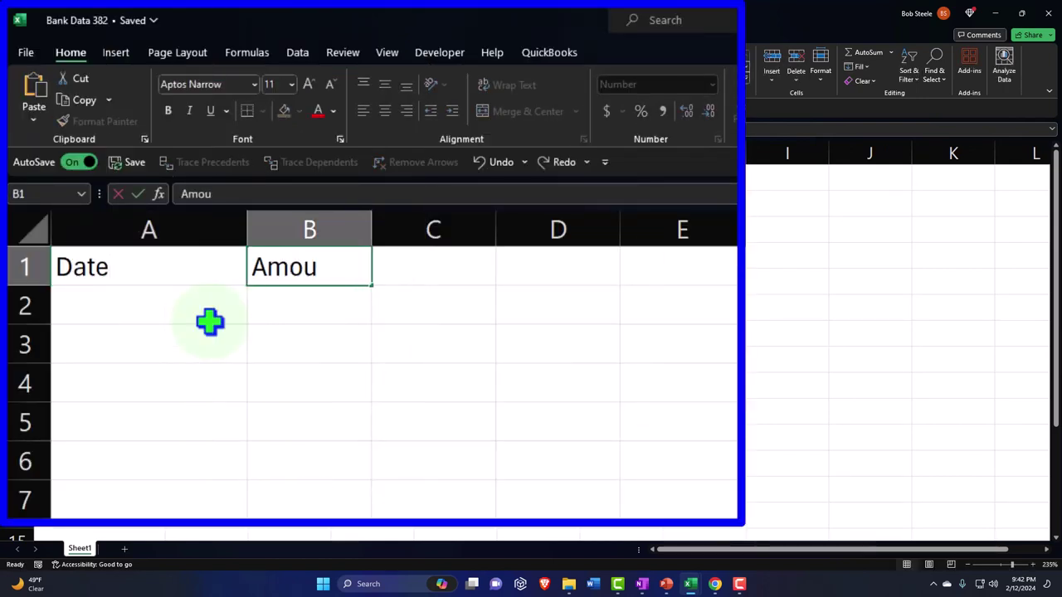
key(Tab)
text(Descrip)
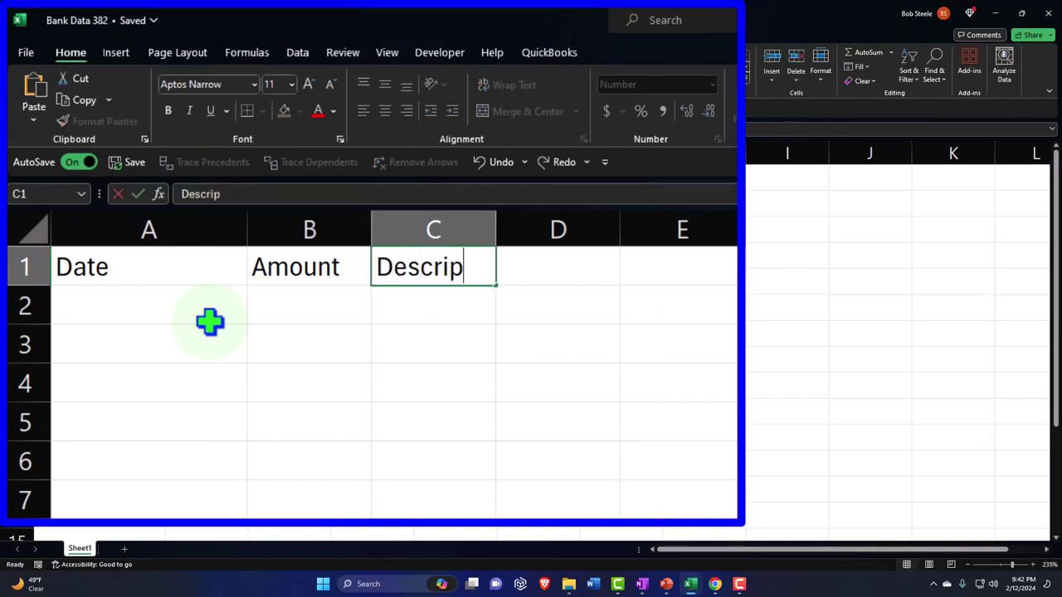
text(ton)
key(Return)
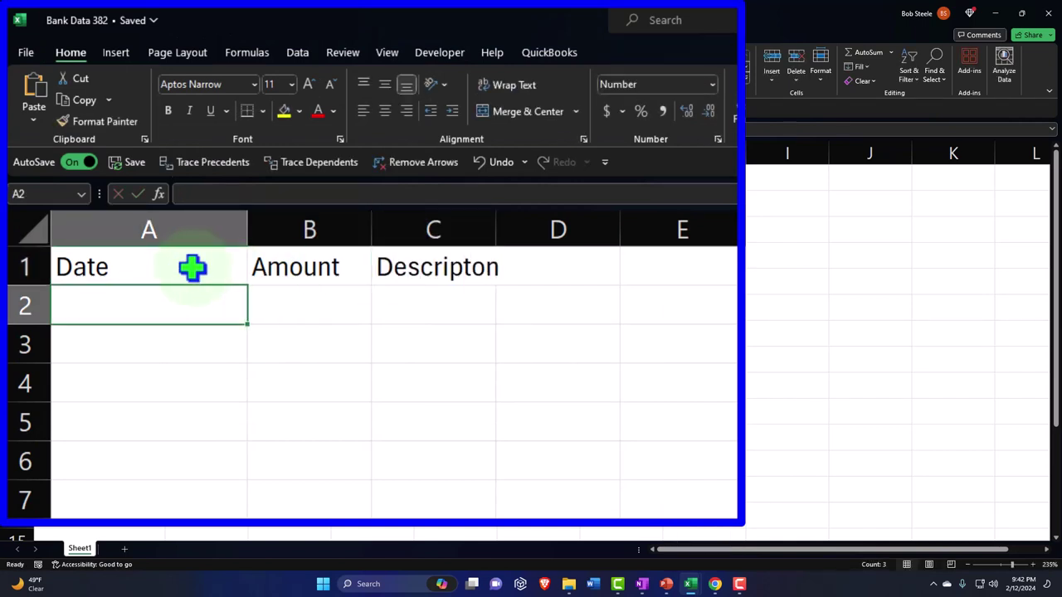
Step: Spell-check the headings in A1:C1 and correct the C1 heading to "Description"
drag(192, 266, 398, 262)
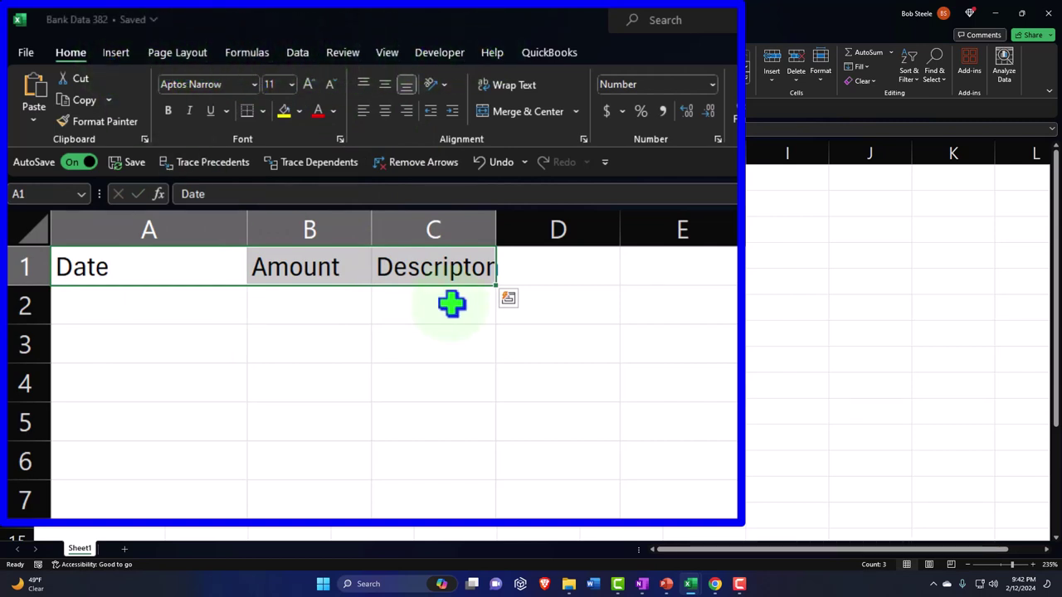
click(343, 52)
click(35, 106)
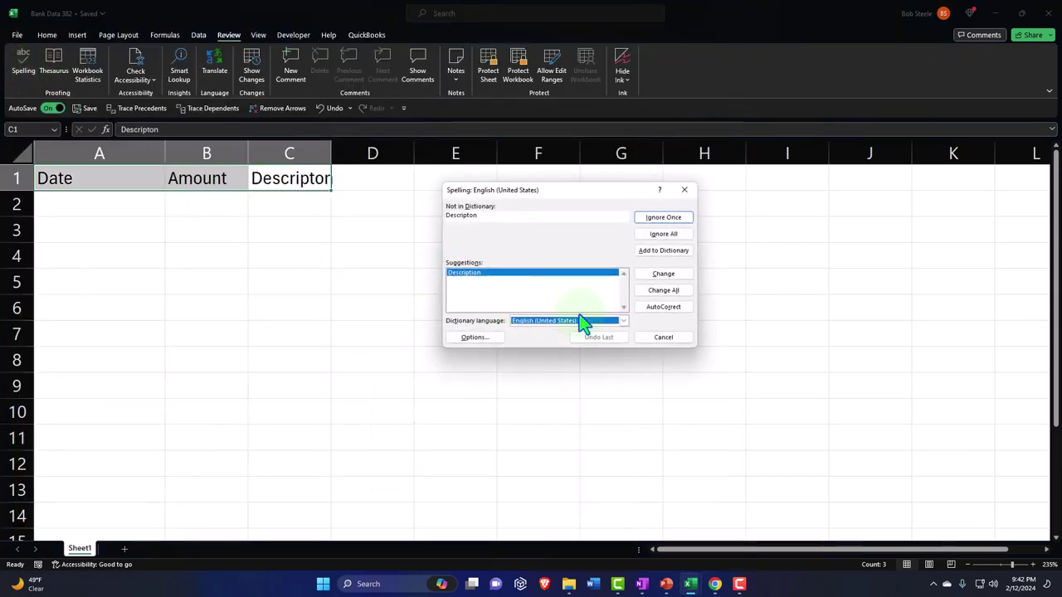
click(929, 383)
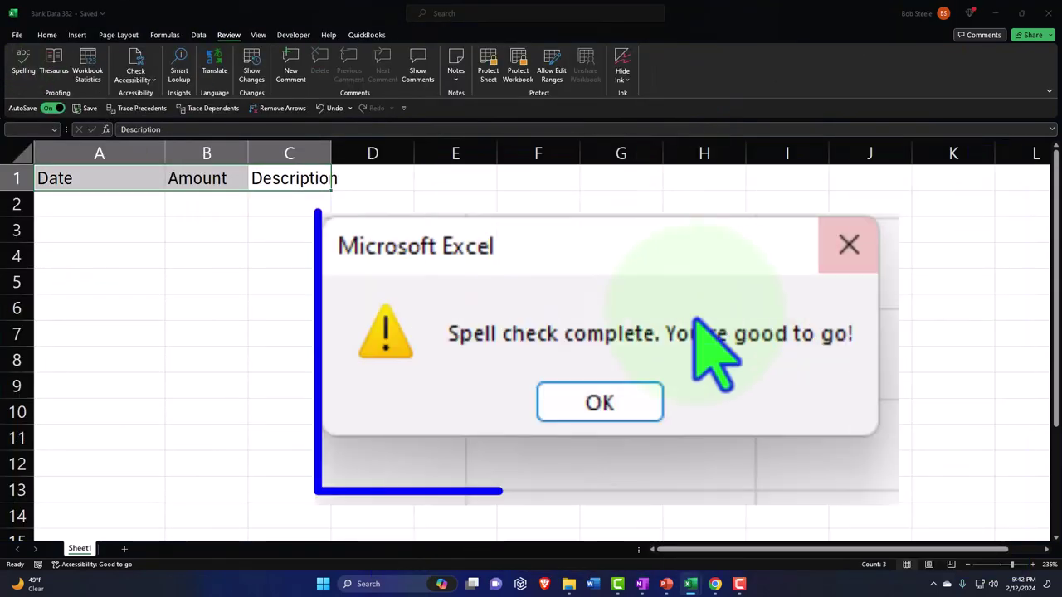
click(593, 406)
Step: Enter the date 2/15 in cell A2 below the Date heading
click(97, 199)
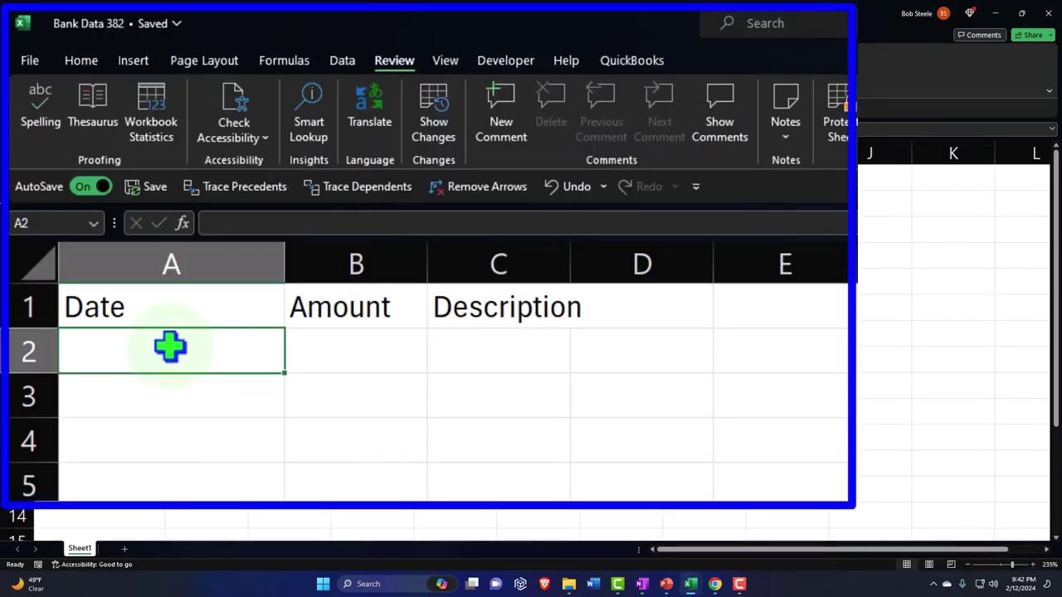
text(2/15)
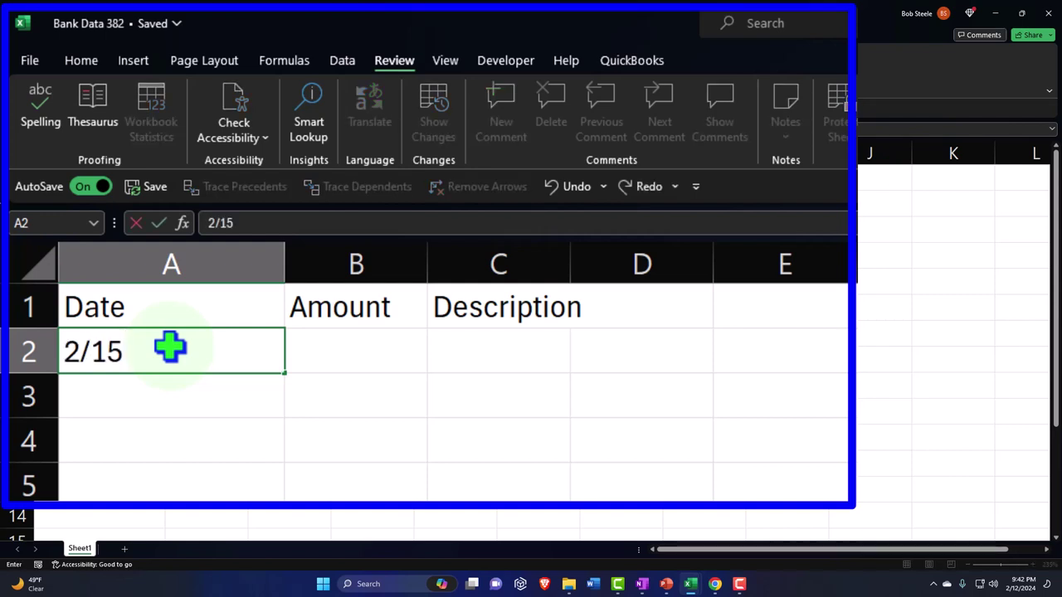
Step: Enter the date 2/7/2024 in cell A2 and format column A as Short Date
key(BackSpace)
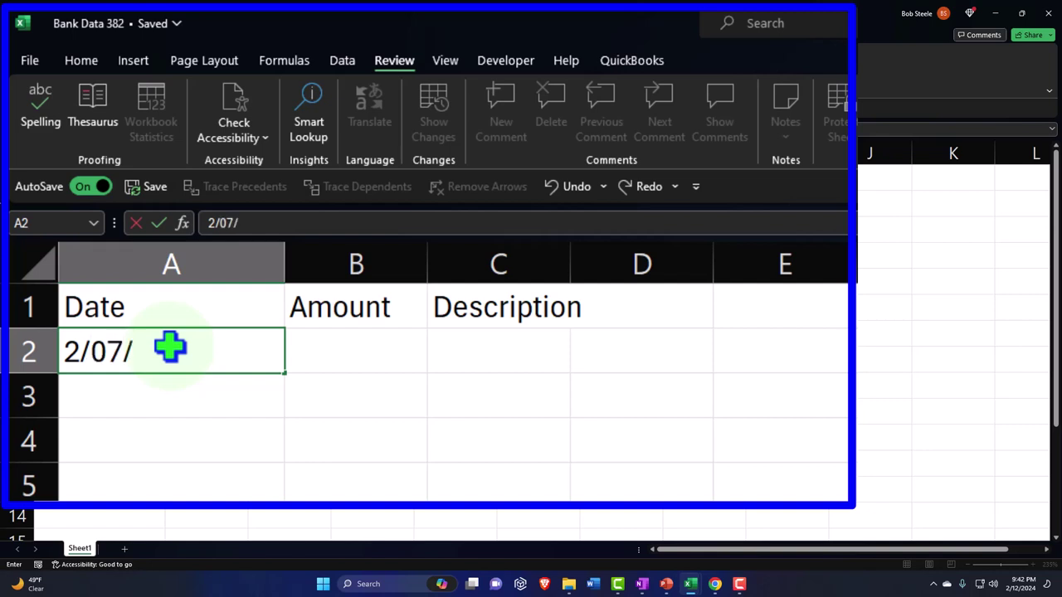
key(Tab)
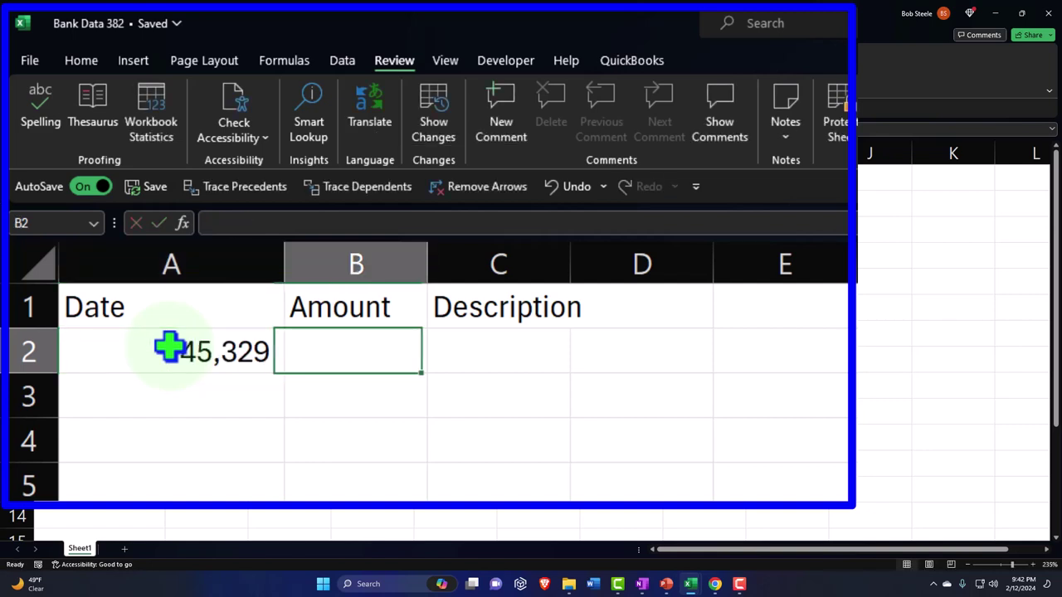
click(170, 348)
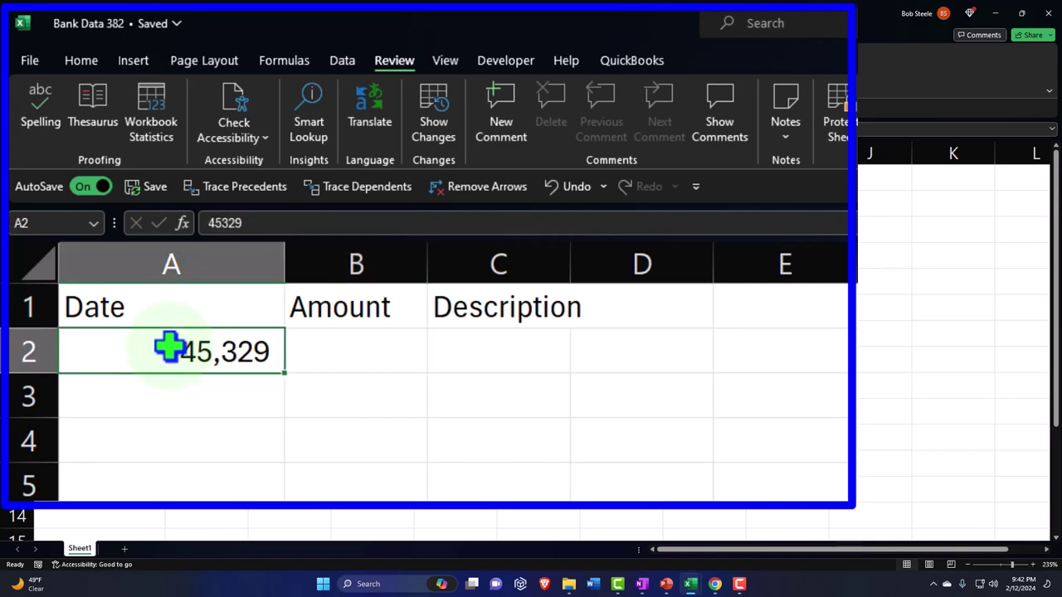
click(174, 264)
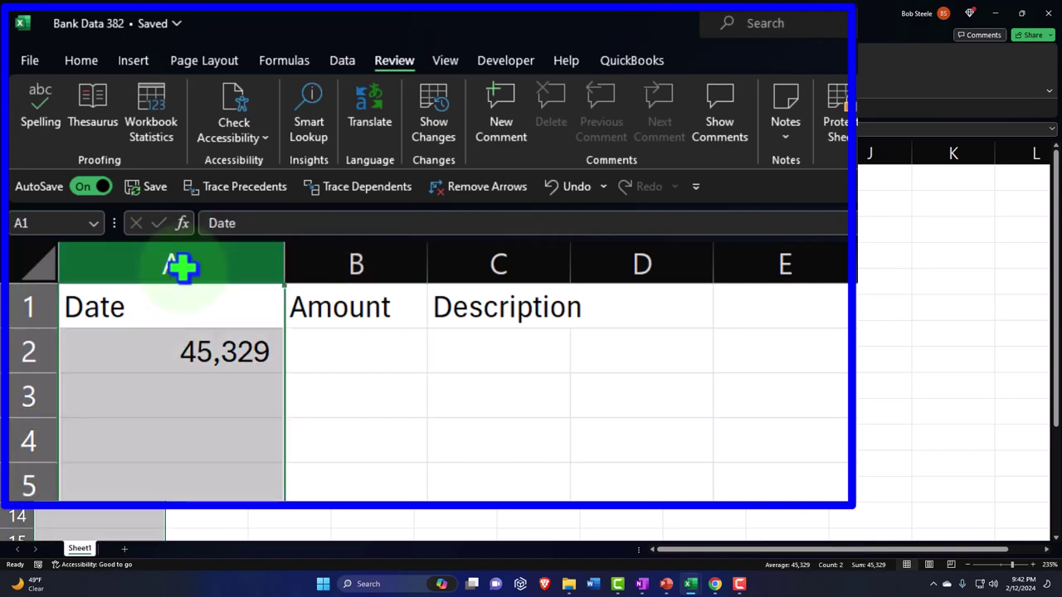
click(82, 66)
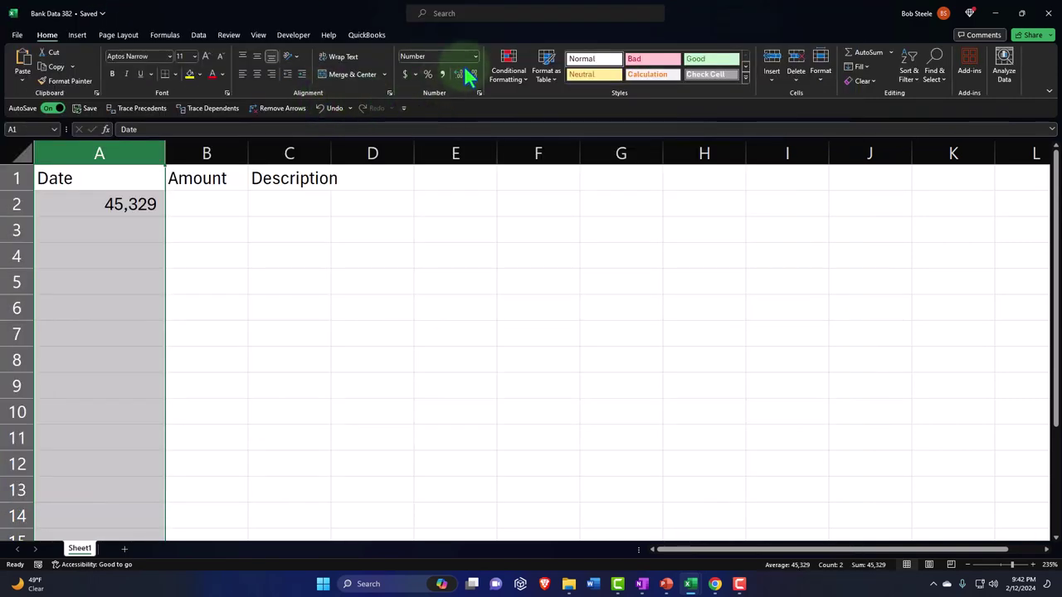
click(476, 58)
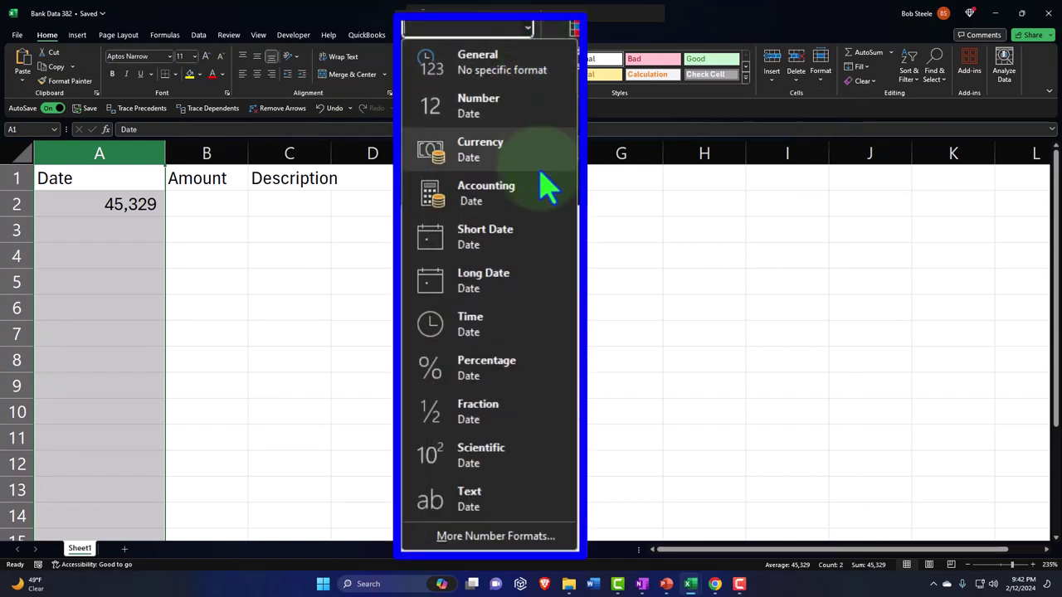
click(531, 241)
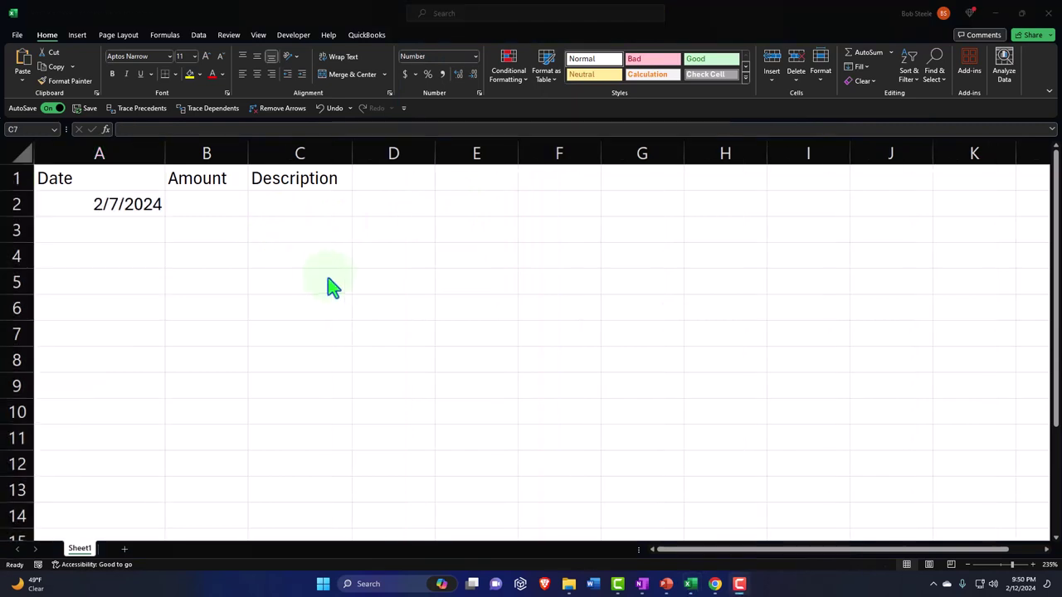
Step: Enter the formula =700*5 as the amount in cell B2
click(225, 204)
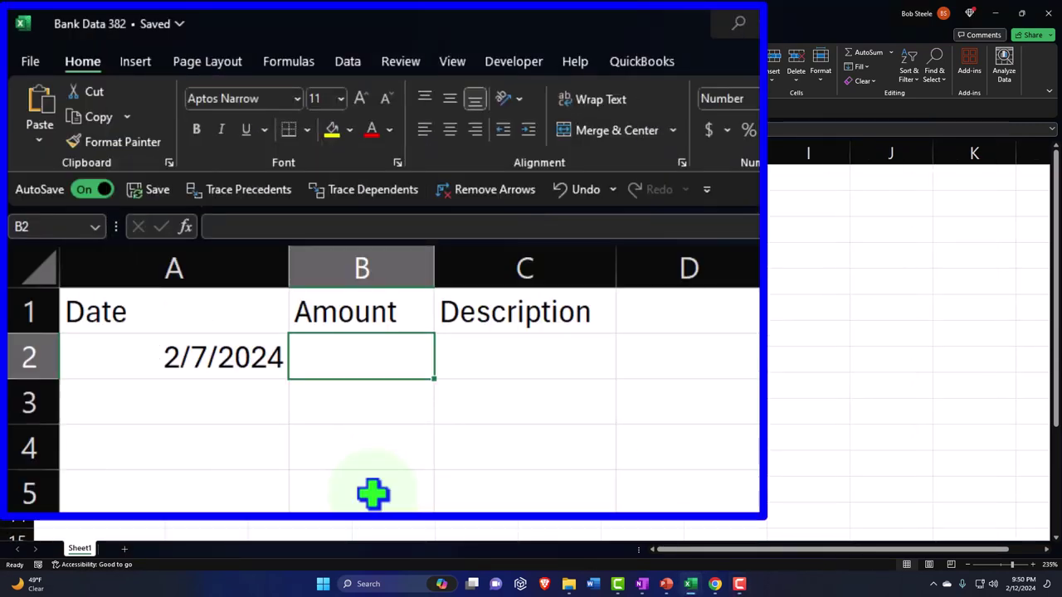
text(=700)
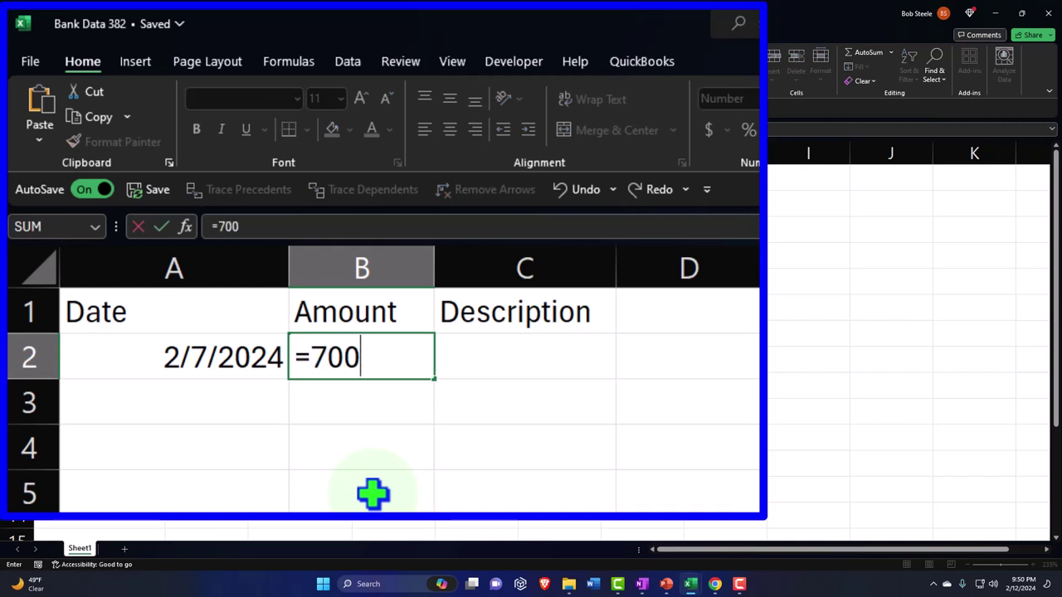
text(*5)
key(Return)
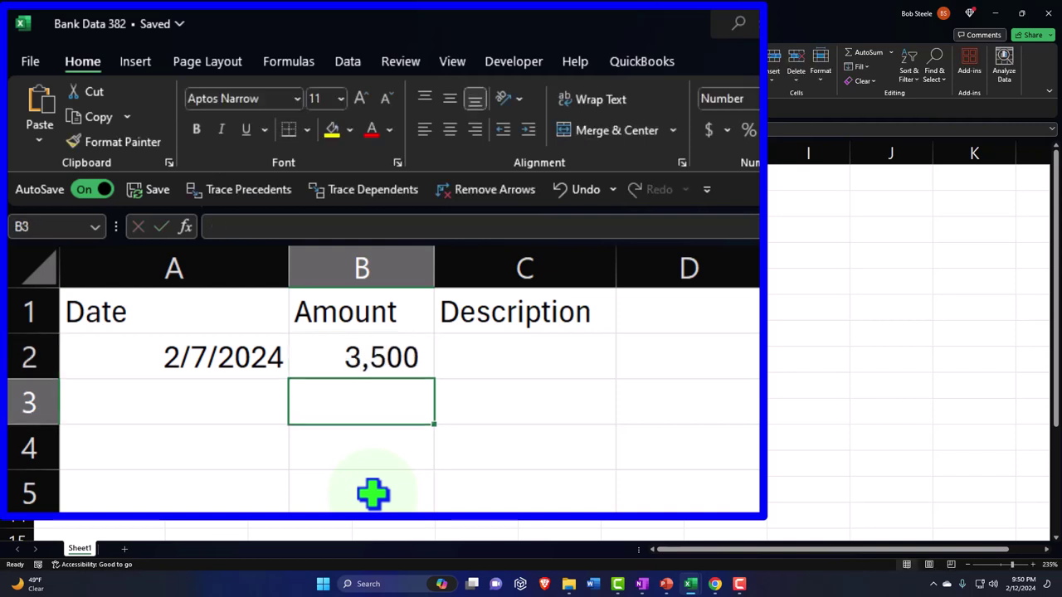
Step: Make the amount in B2 negative by changing its formula to =-700*5
click(329, 355)
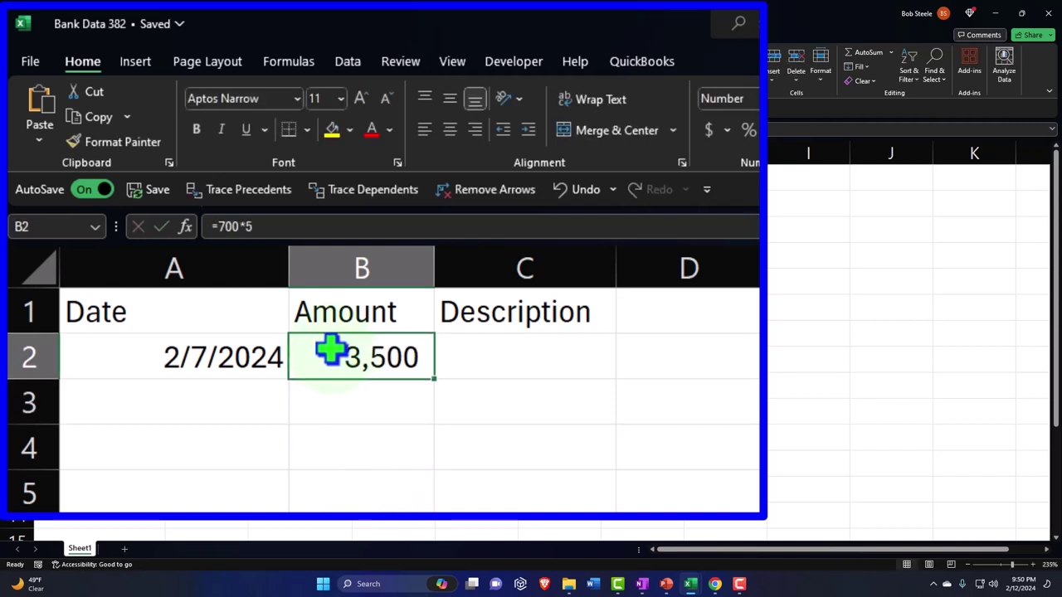
double_click(330, 355)
click(313, 363)
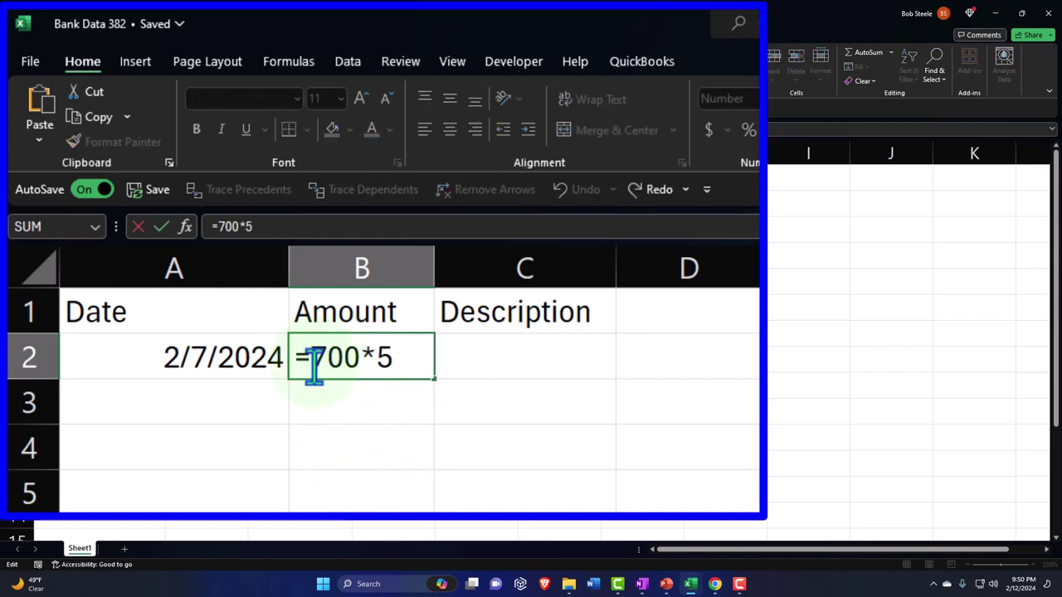
text(-)
key(Return)
Step: Enter "Firm in China" as the description in cell C2
key(Up)
key(Right)
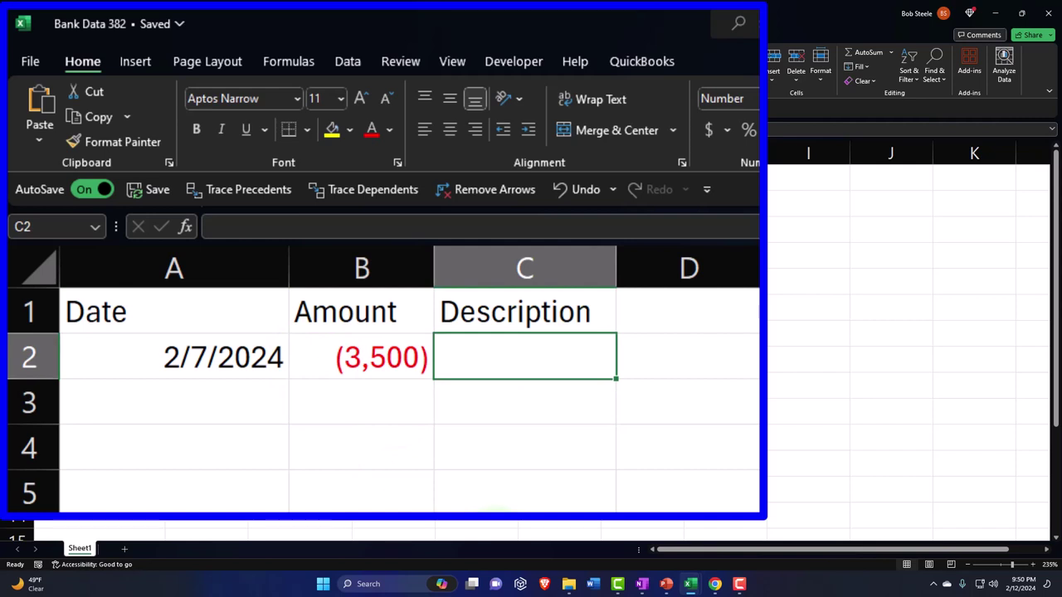
text(Firm)
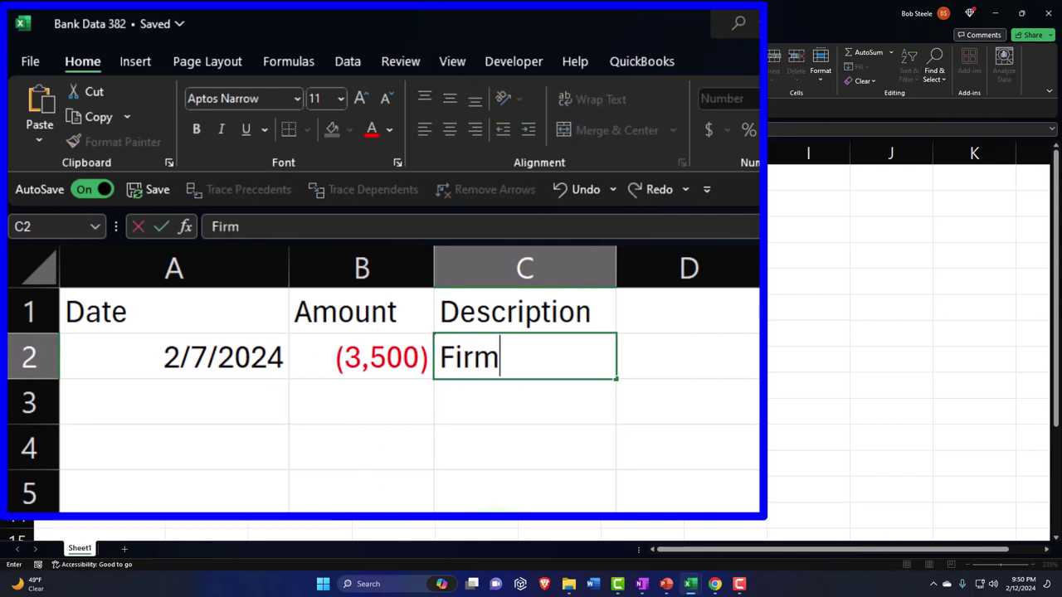
text( in China)
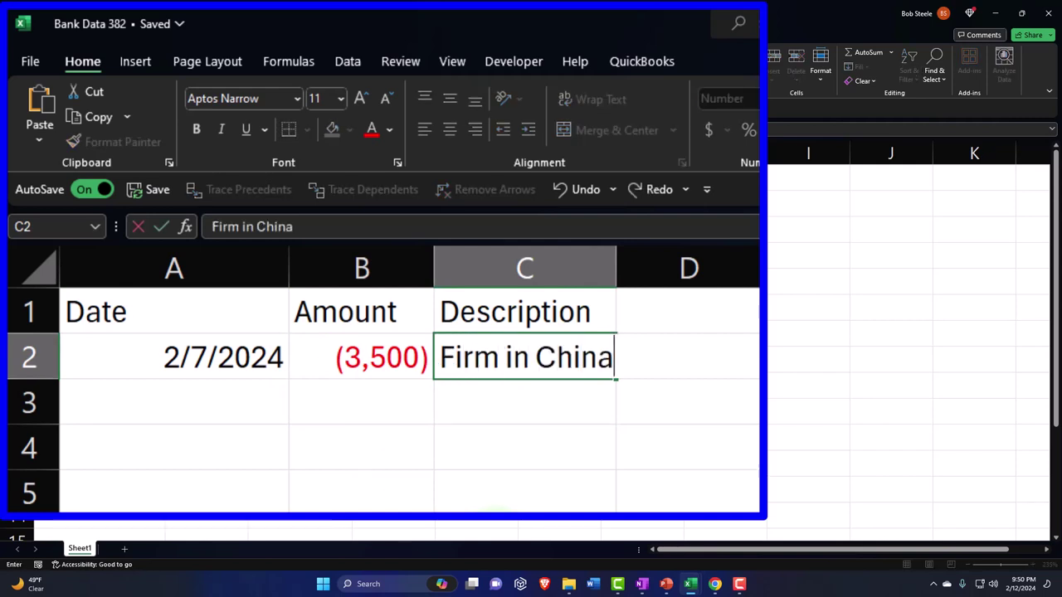
key(Return)
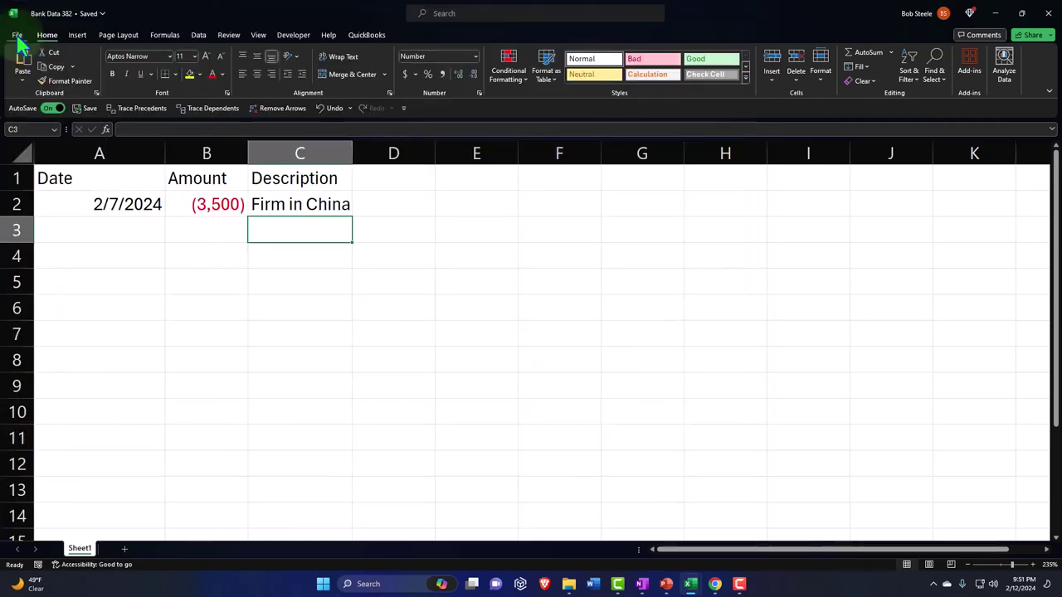
Step: Save a copy of the workbook as Bank Data 382 in CSV UTF-8 (Comma delimited) format and close the workbook
click(30, 61)
click(43, 183)
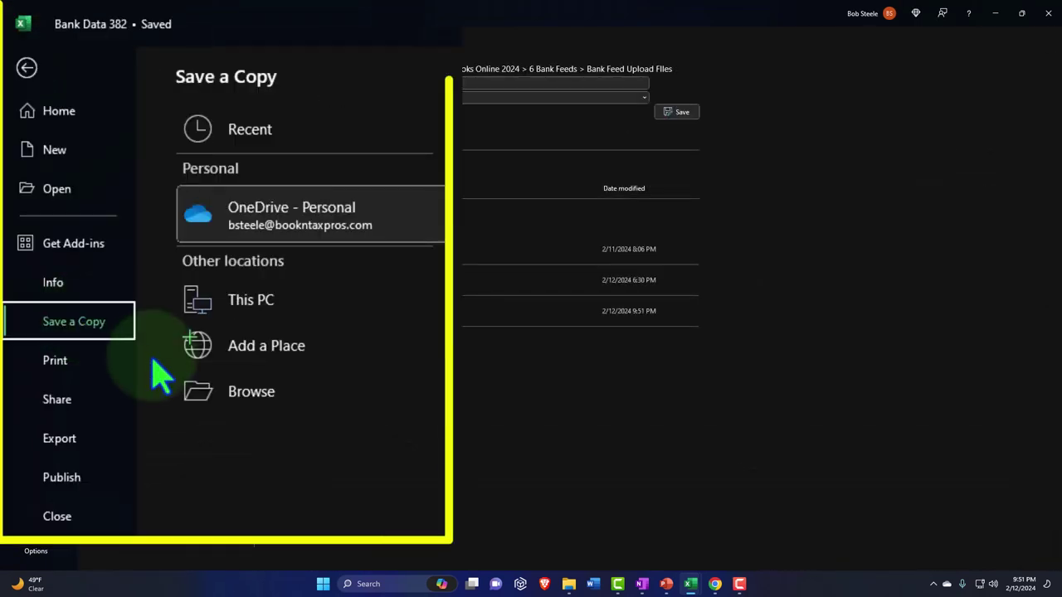
click(140, 227)
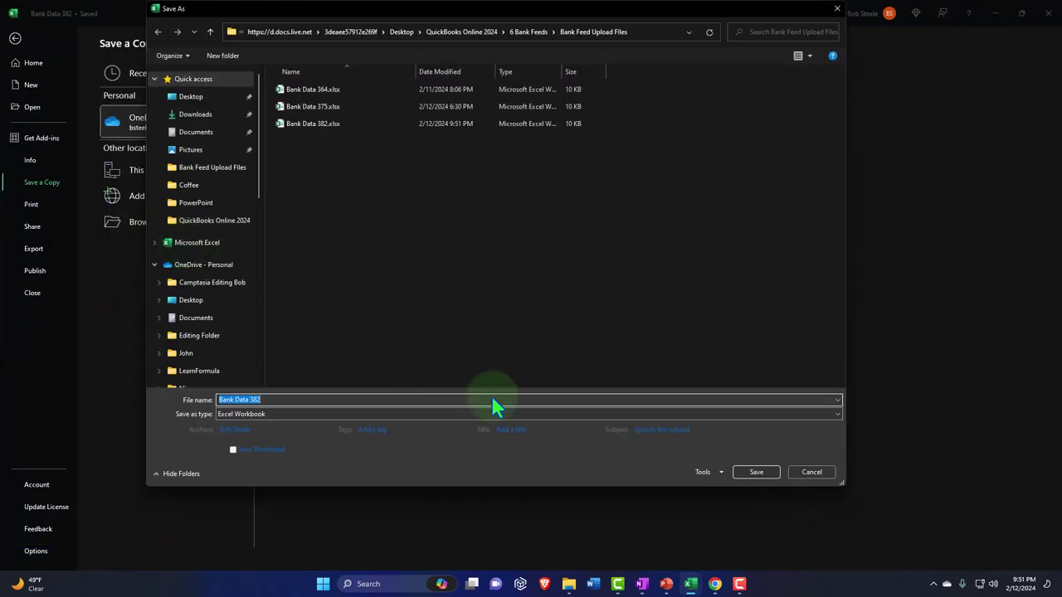
click(500, 413)
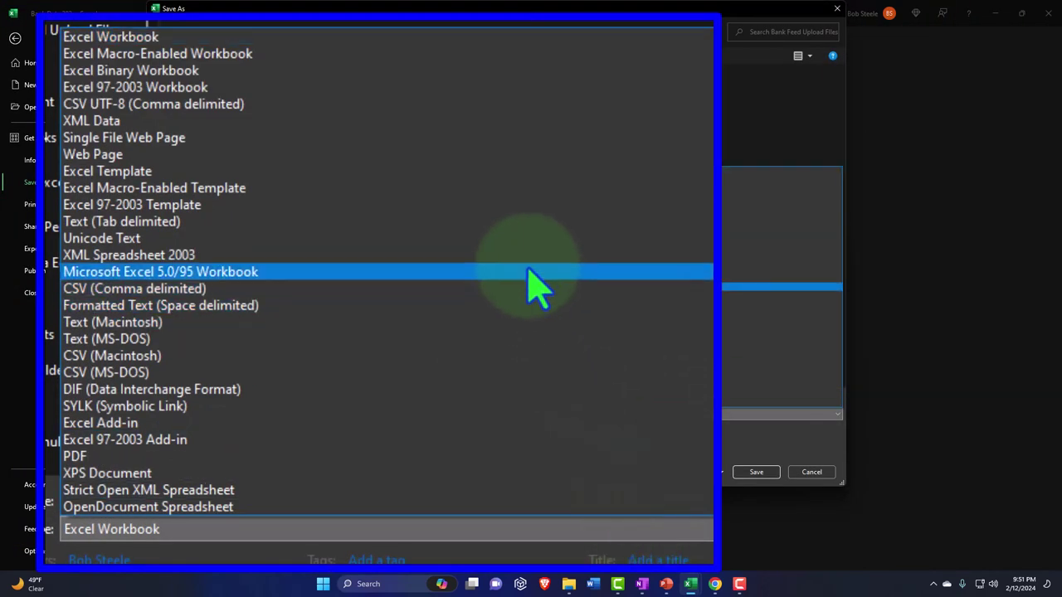
click(455, 112)
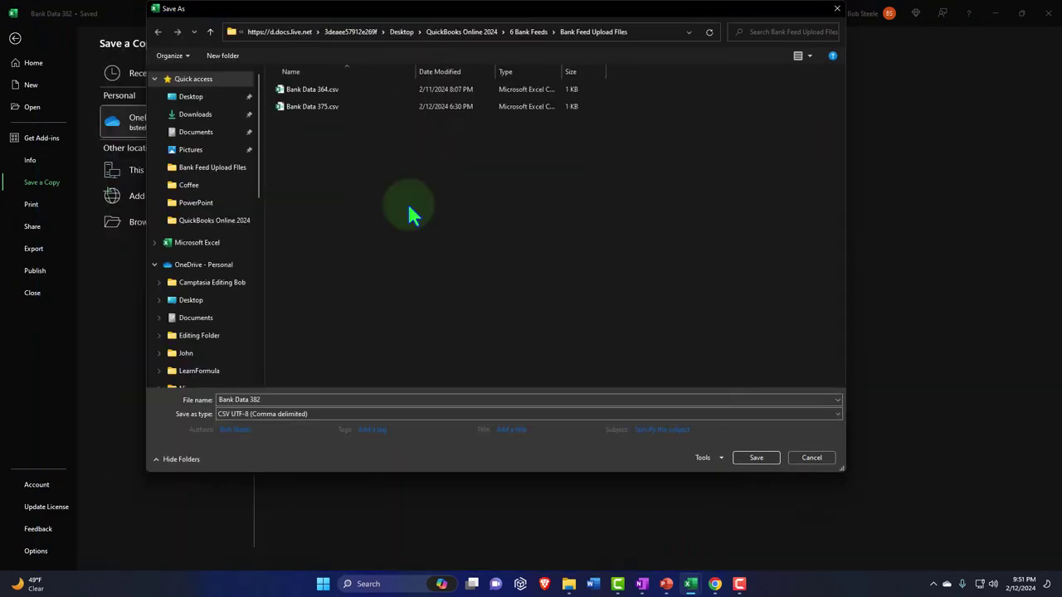
click(628, 427)
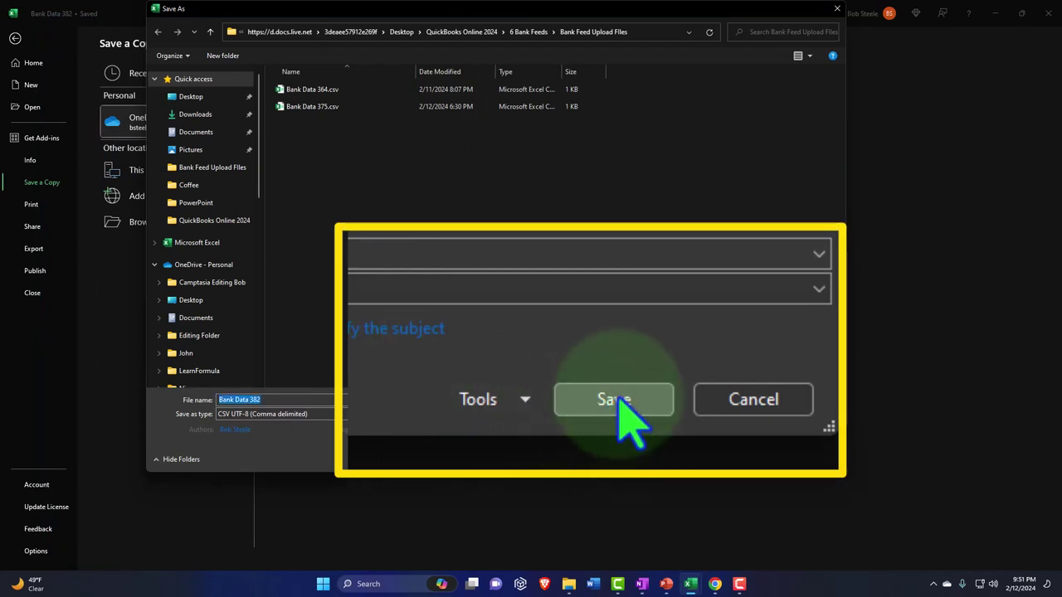
click(1042, 12)
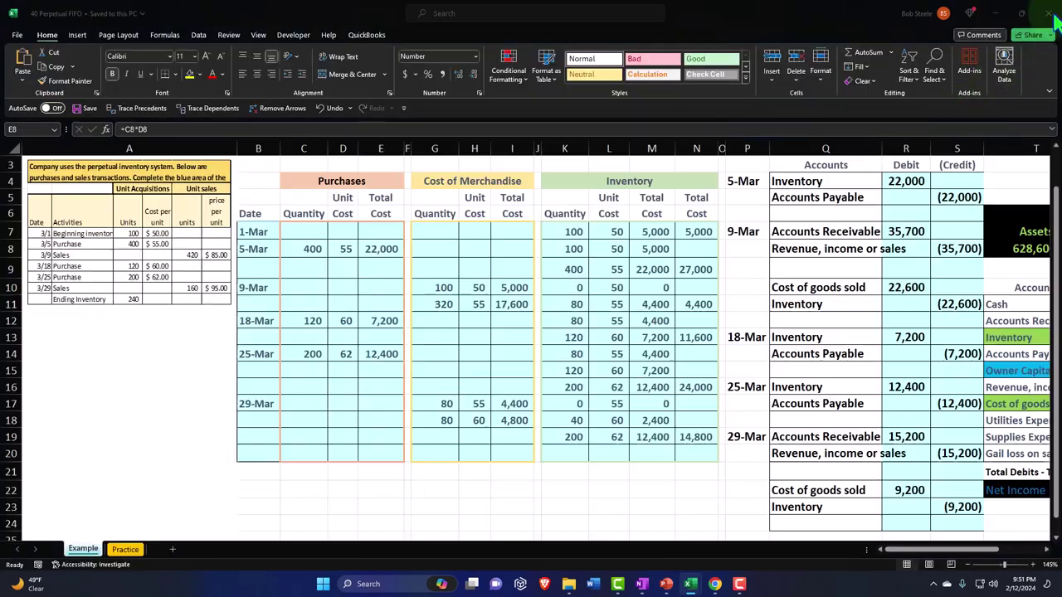
Step: Switch to QuickBooks Online in Chrome, collapse the navigation menu and start uploading bank transactions from a file
mouse_move(717, 584)
click(689, 549)
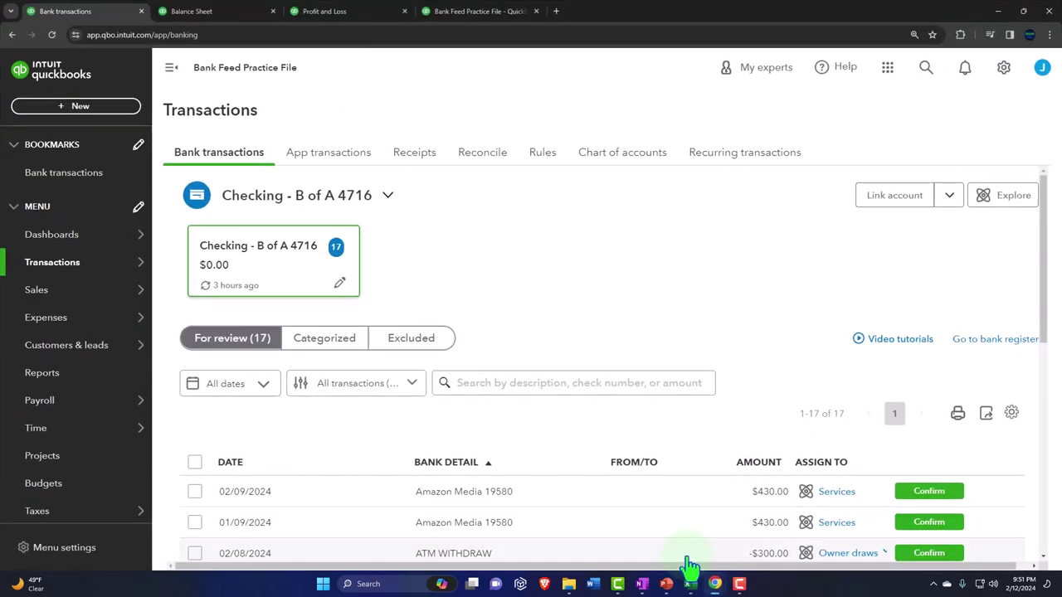
click(173, 67)
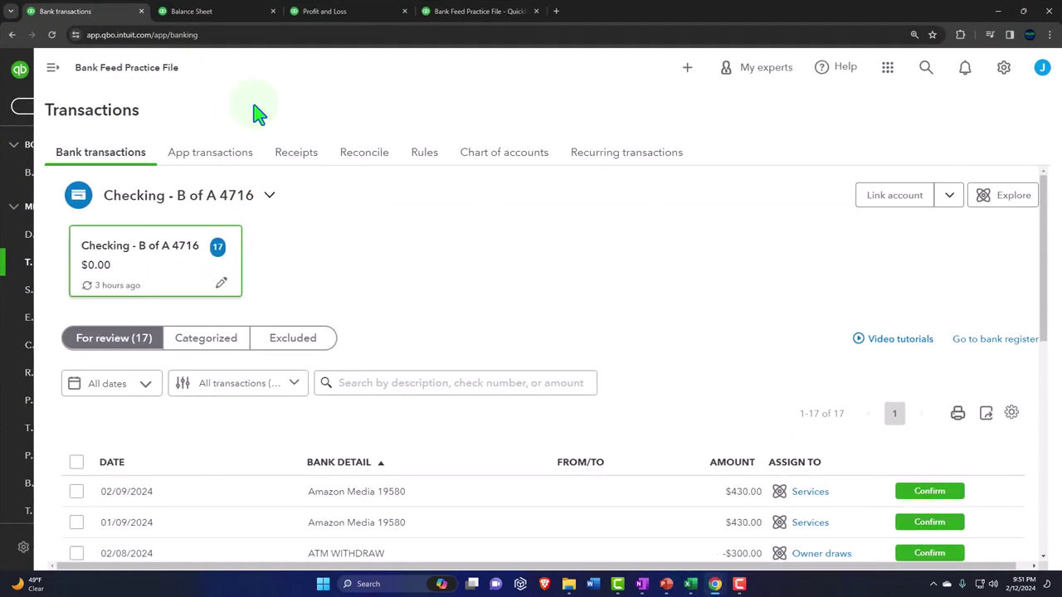
click(950, 204)
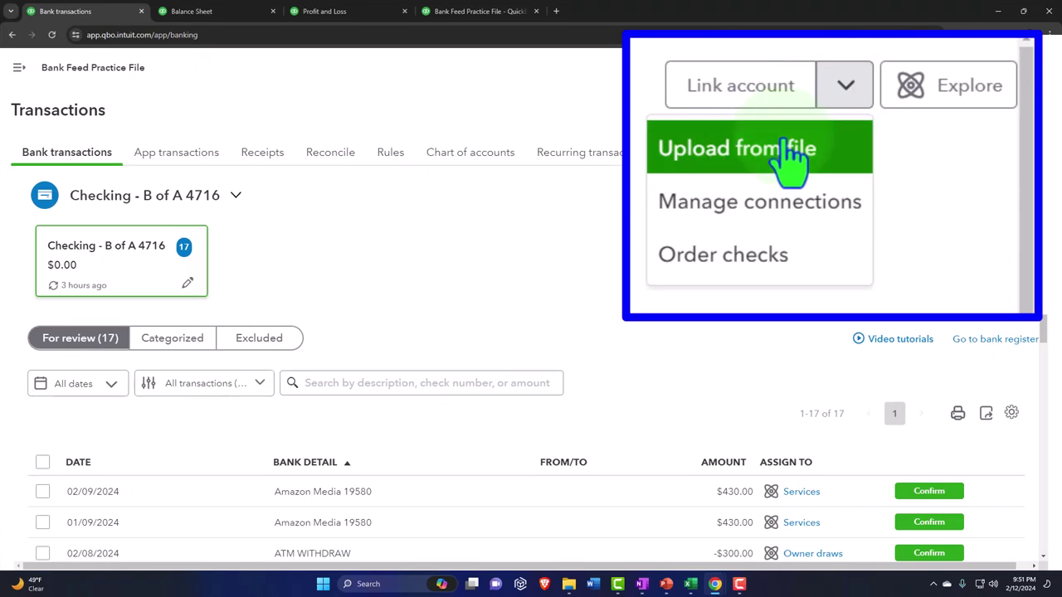
click(918, 233)
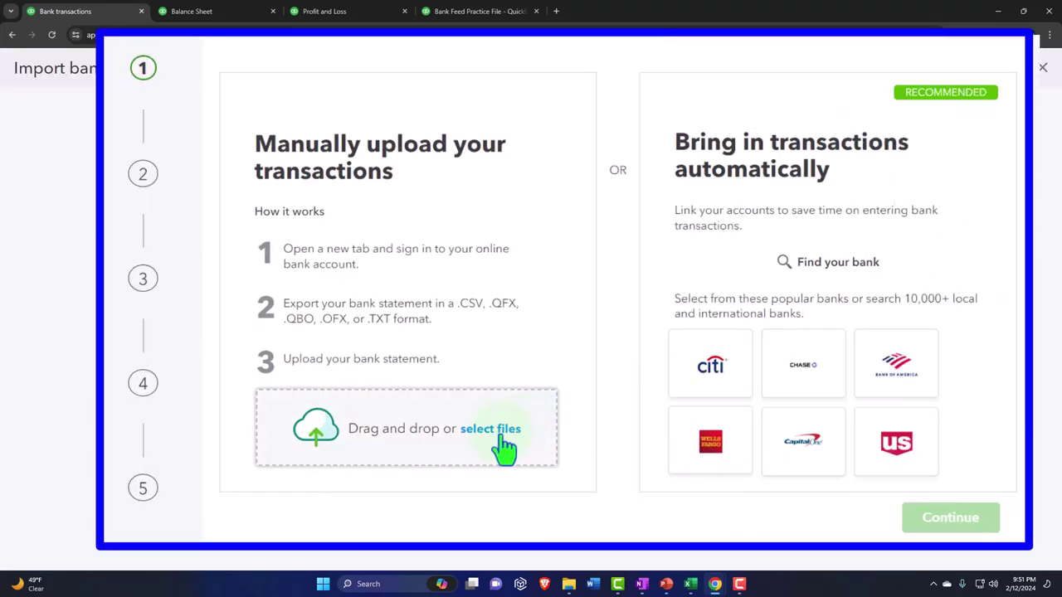
Step: Choose Bank Data 382.csv as the file to upload and continue to account selection
click(522, 429)
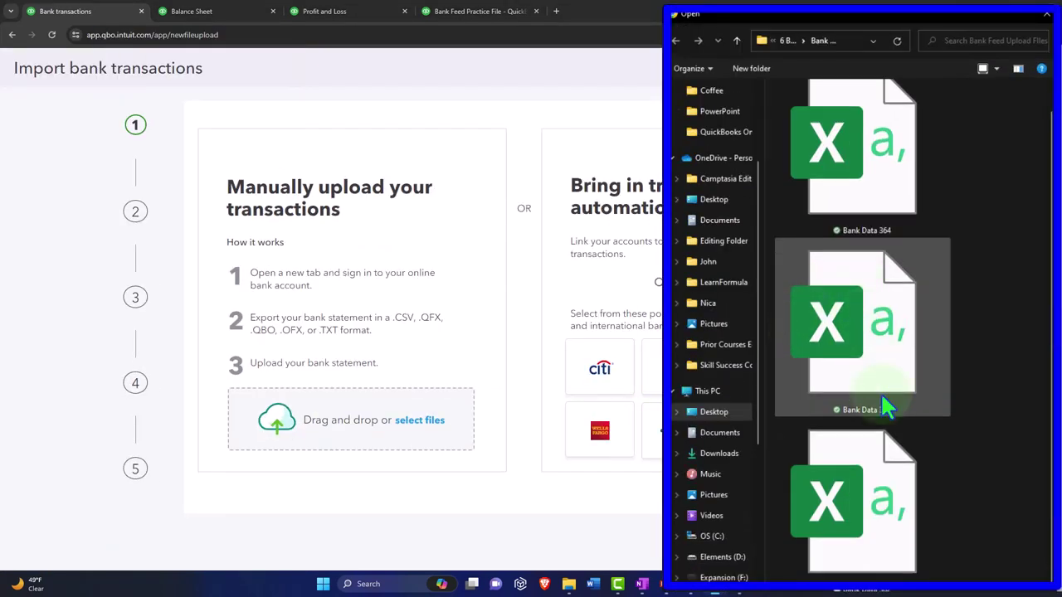
scroll(883, 465, down, 1)
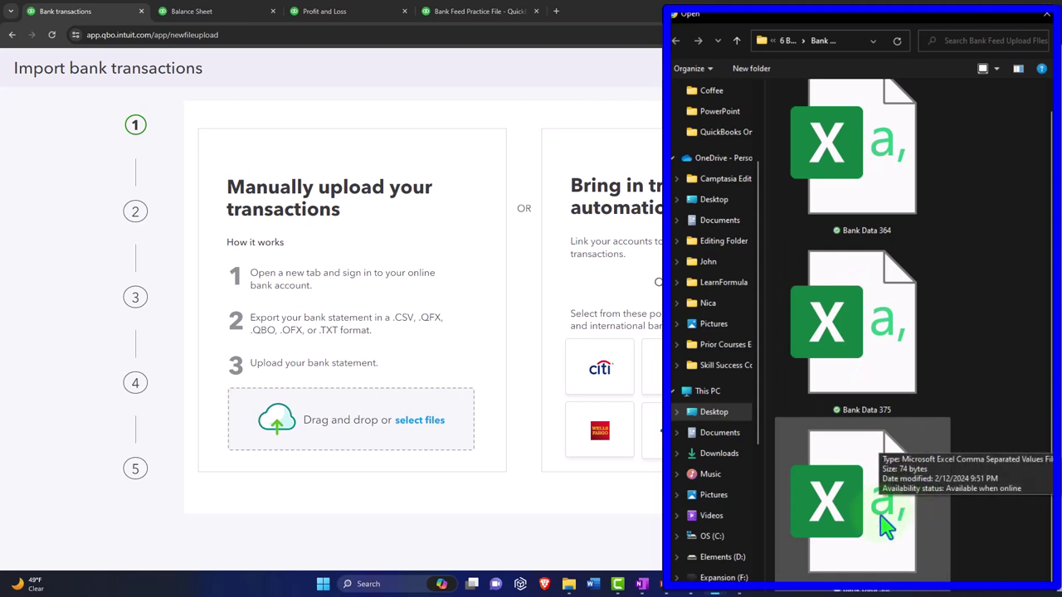
double_click(889, 573)
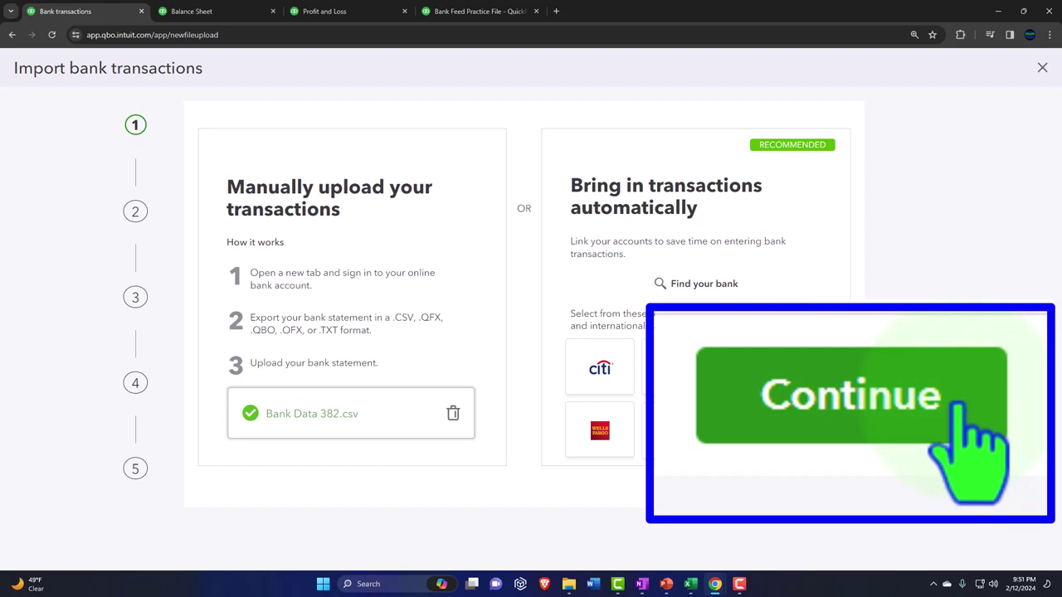
click(825, 498)
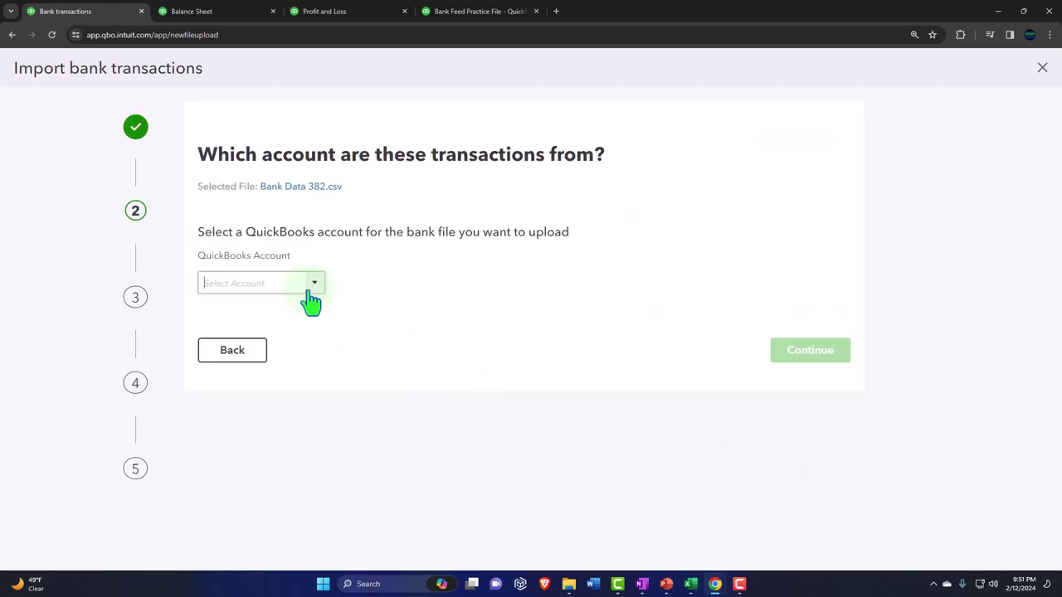
Step: Assign the uploaded transactions to the Checking - B of A account and continue to the file setup
click(312, 283)
click(253, 329)
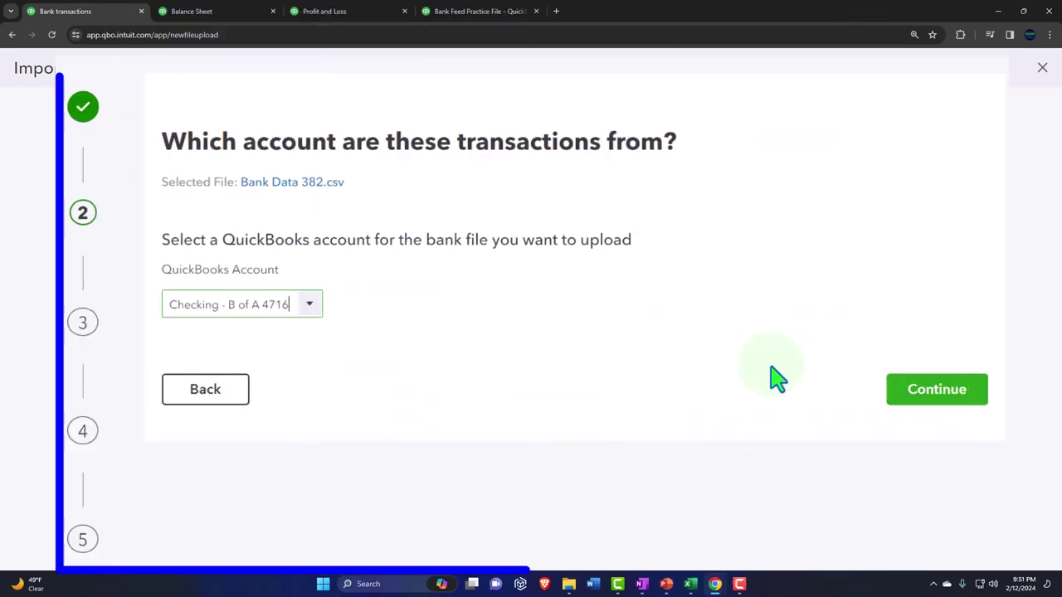
click(913, 395)
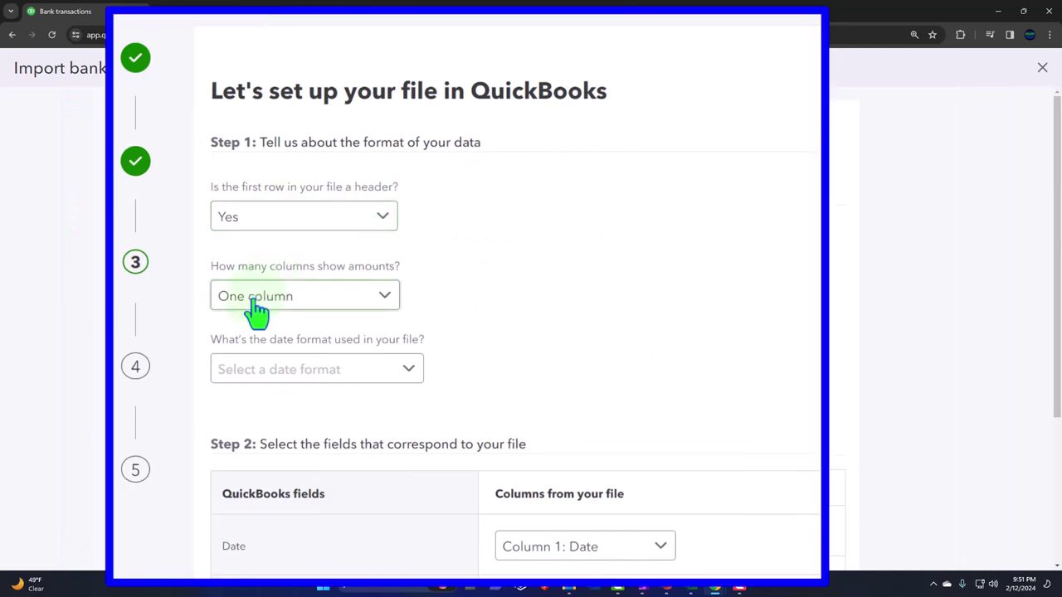
Step: Keep one column for amounts and set the file's date format to MM/dd/yyyy
click(319, 314)
click(318, 308)
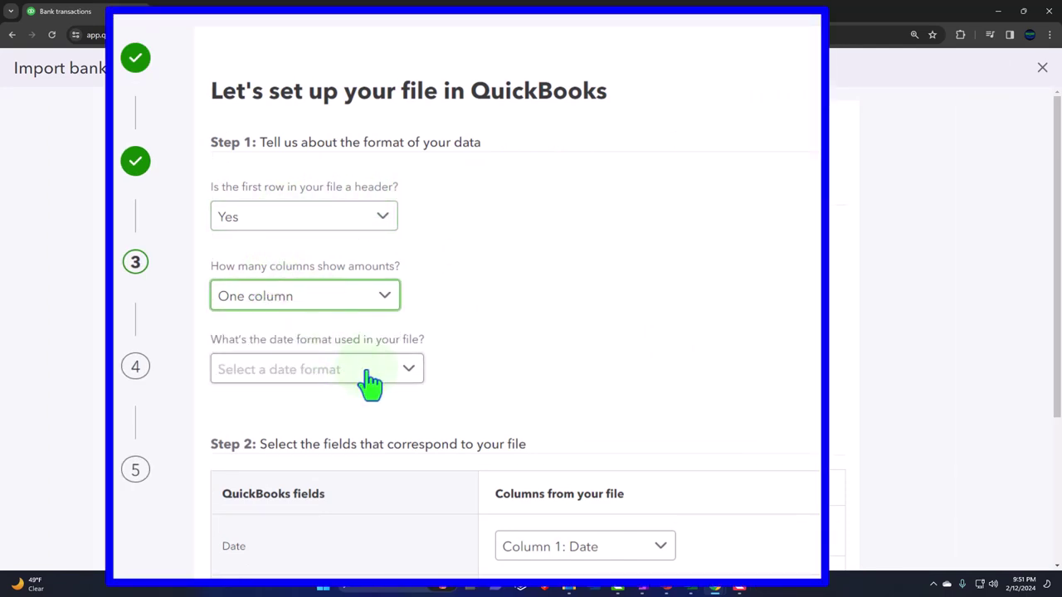
click(405, 370)
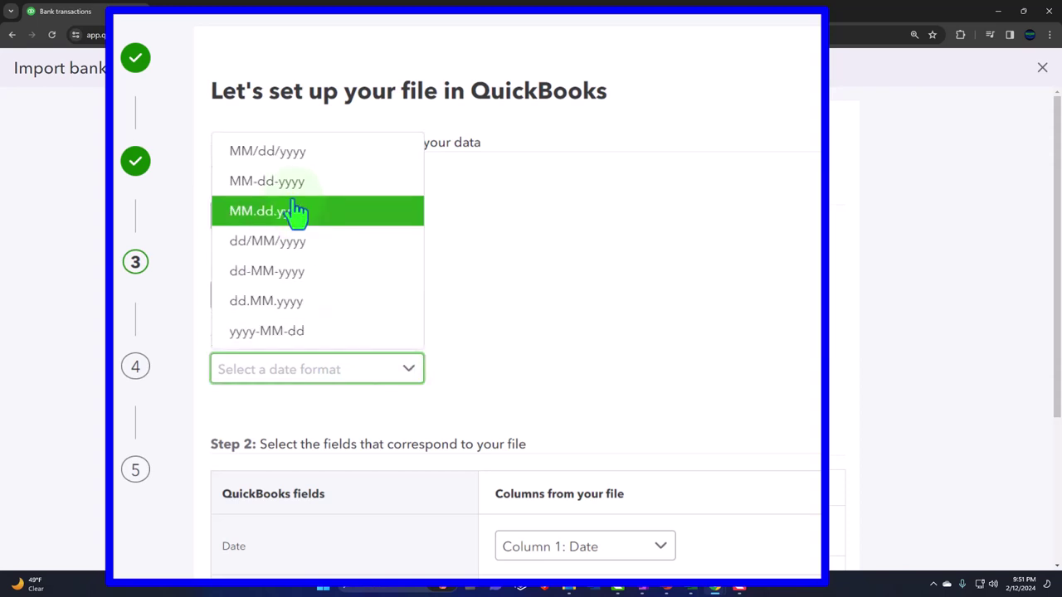
click(278, 158)
scroll(399, 268, down, 3)
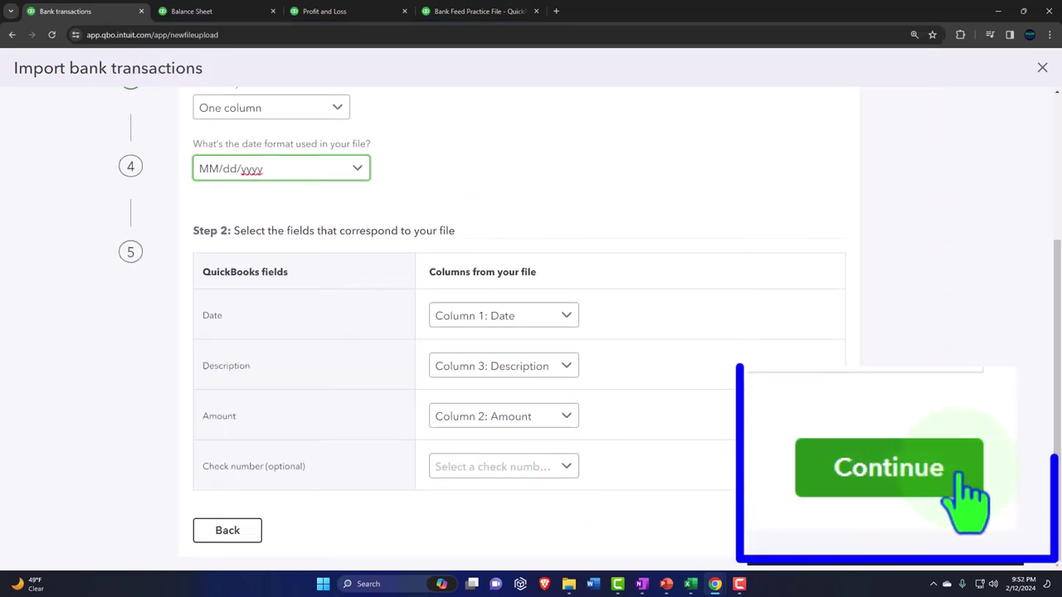
Step: Accept the column mapping, select the 2/7/2024 Firm in China transaction, import it with its original values and finish the import
click(877, 527)
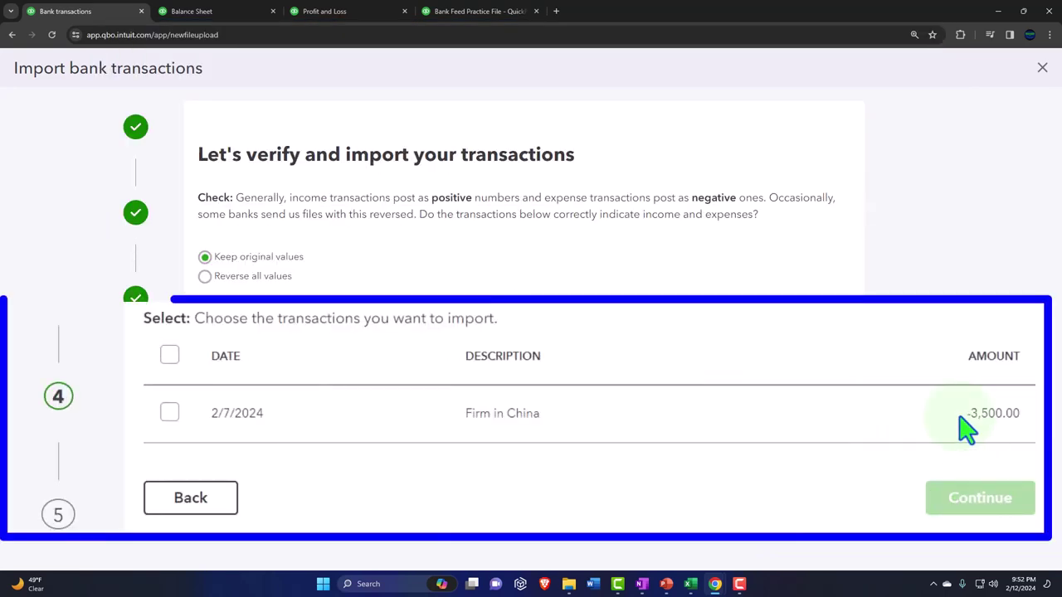
click(169, 415)
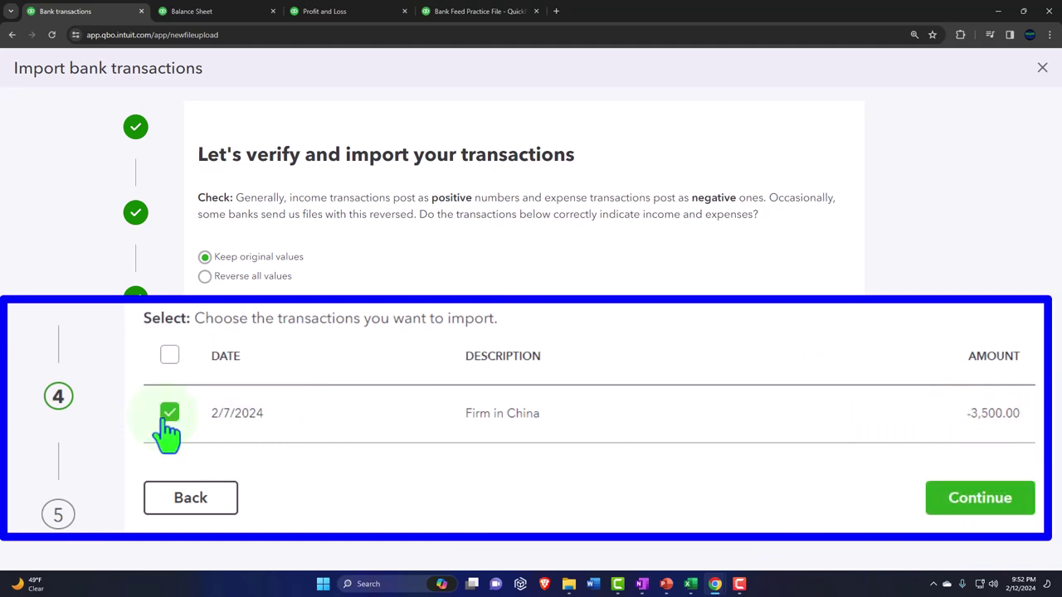
click(790, 462)
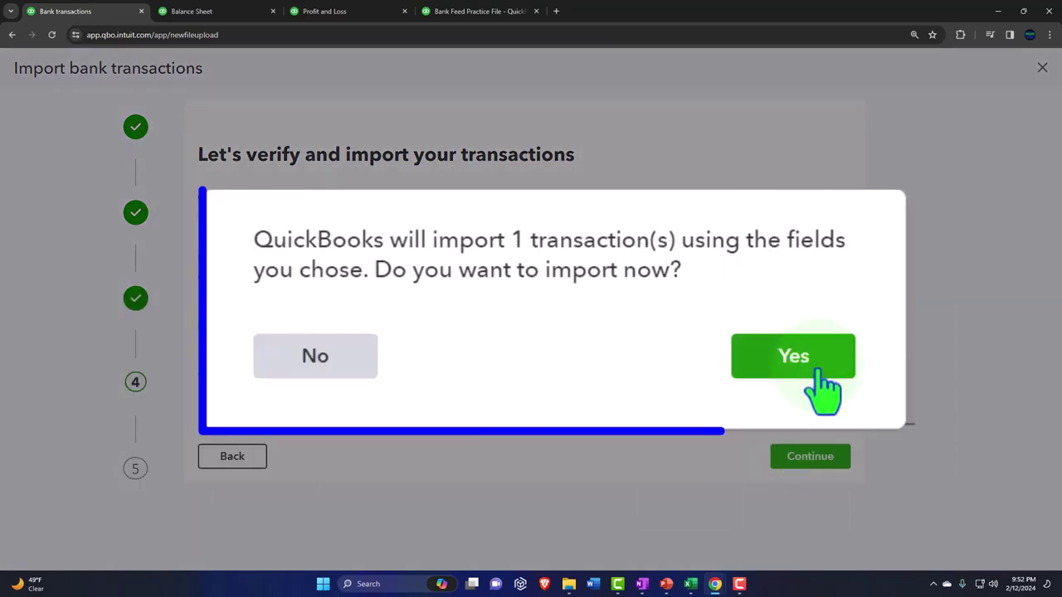
click(670, 341)
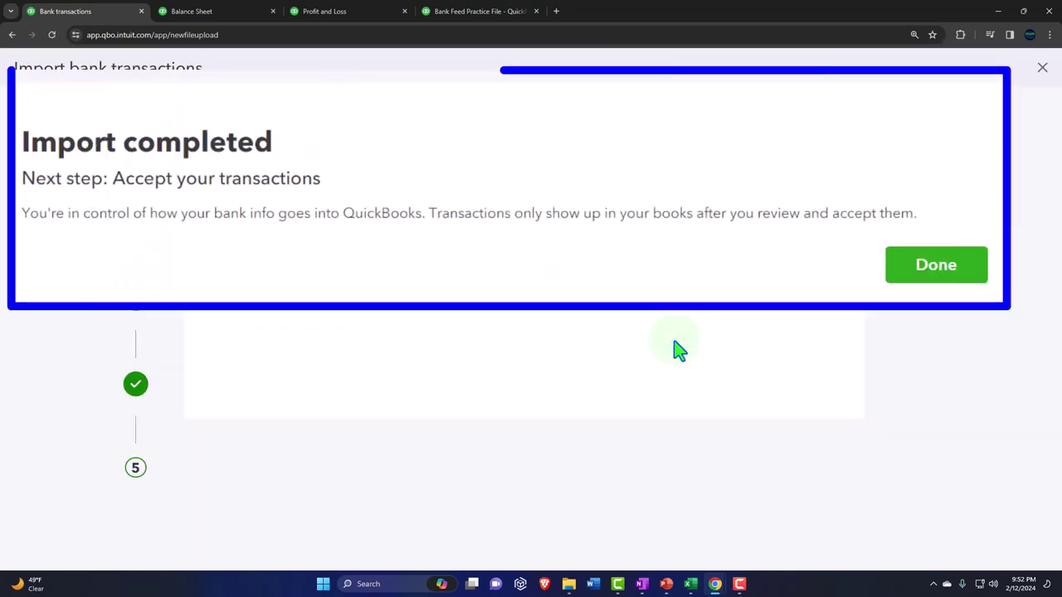
click(807, 234)
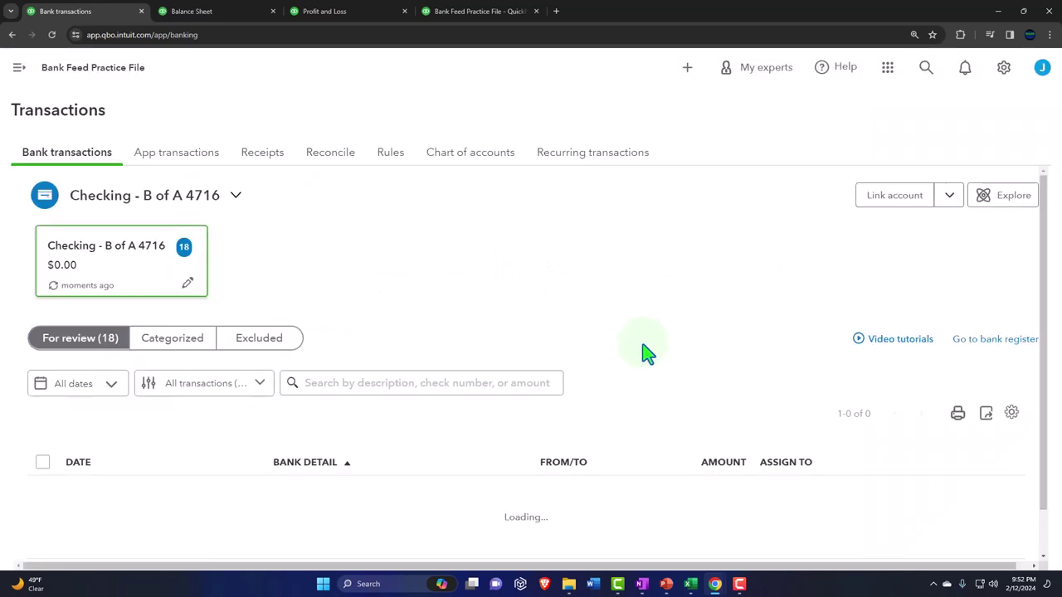
Step: Find the Firm in China transaction in the bank feed's review list and examine its categorization details
scroll(462, 330, down, 3)
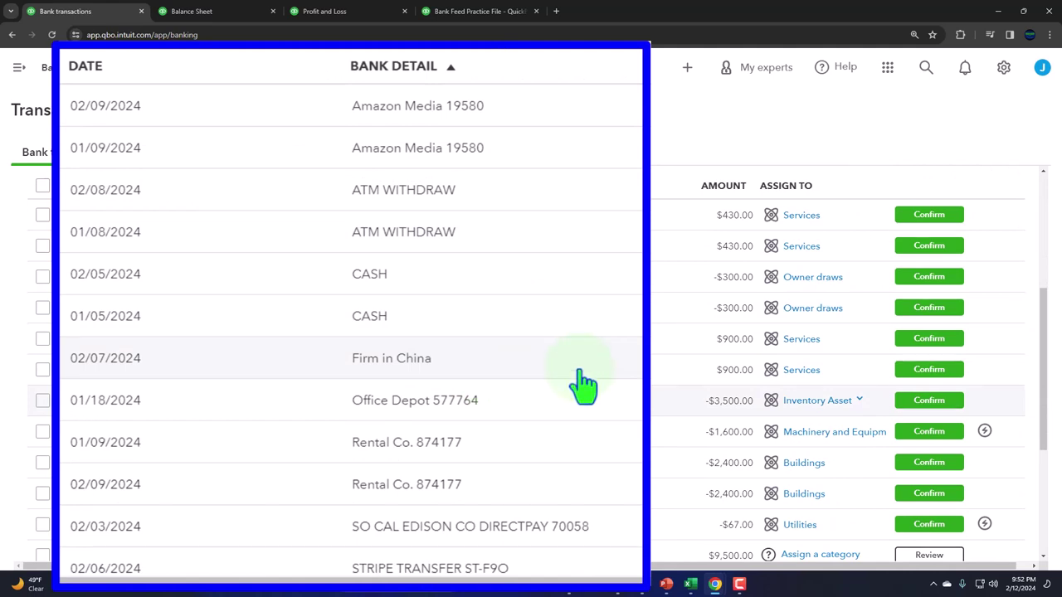
click(438, 407)
scroll(438, 421, down, 2)
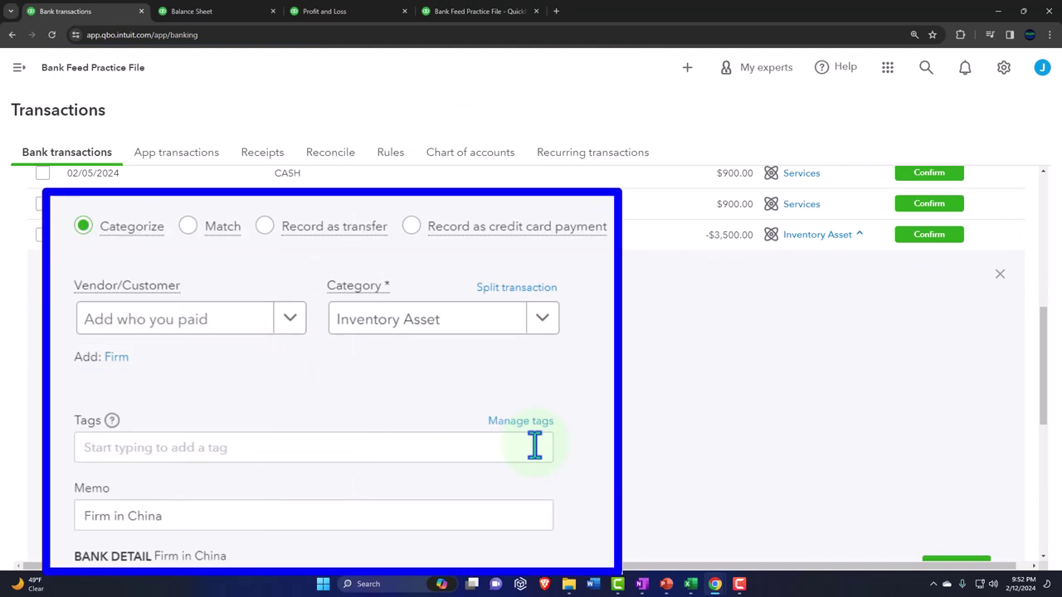
scroll(534, 445, down, 1)
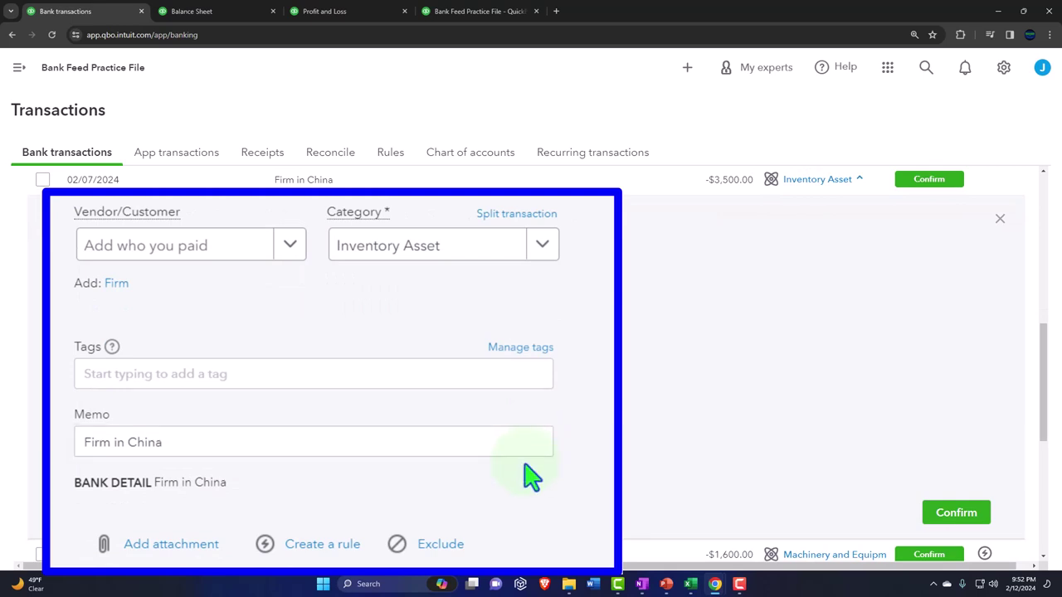
Step: Expand the navigation menu and start a new purchase order
click(18, 70)
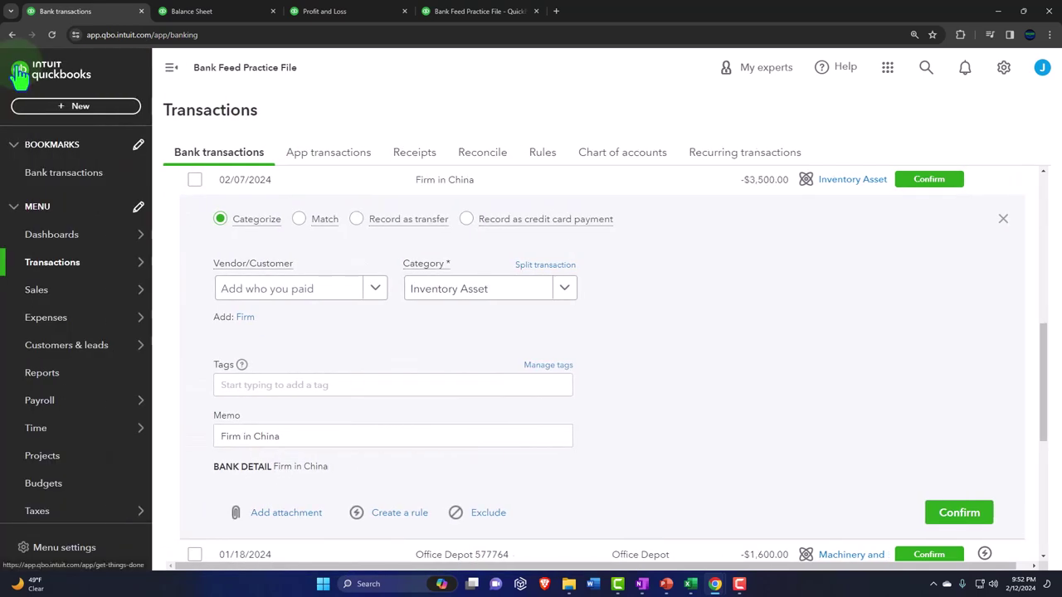
click(65, 108)
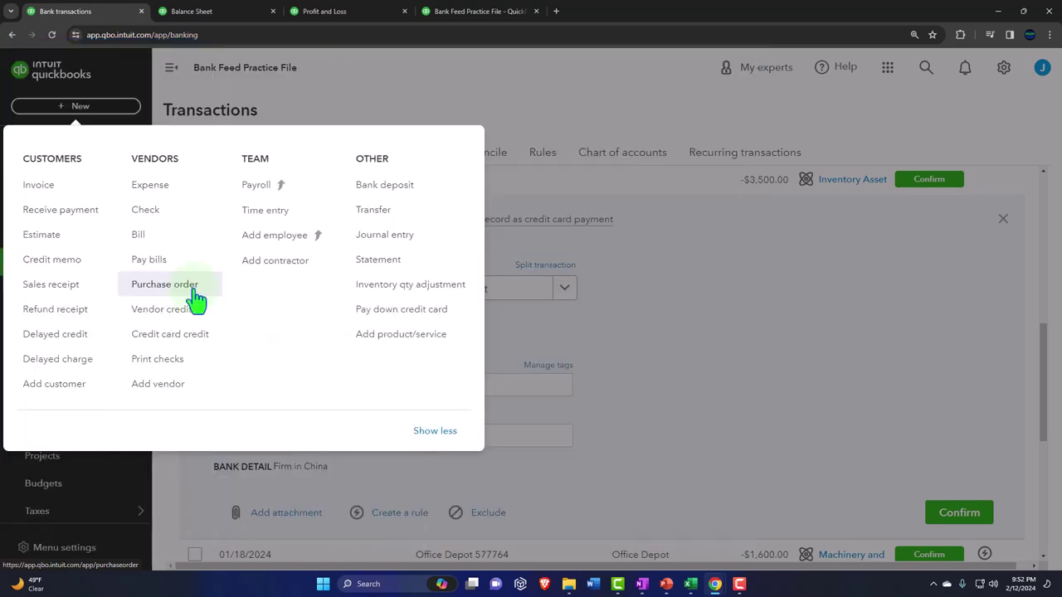
click(309, 307)
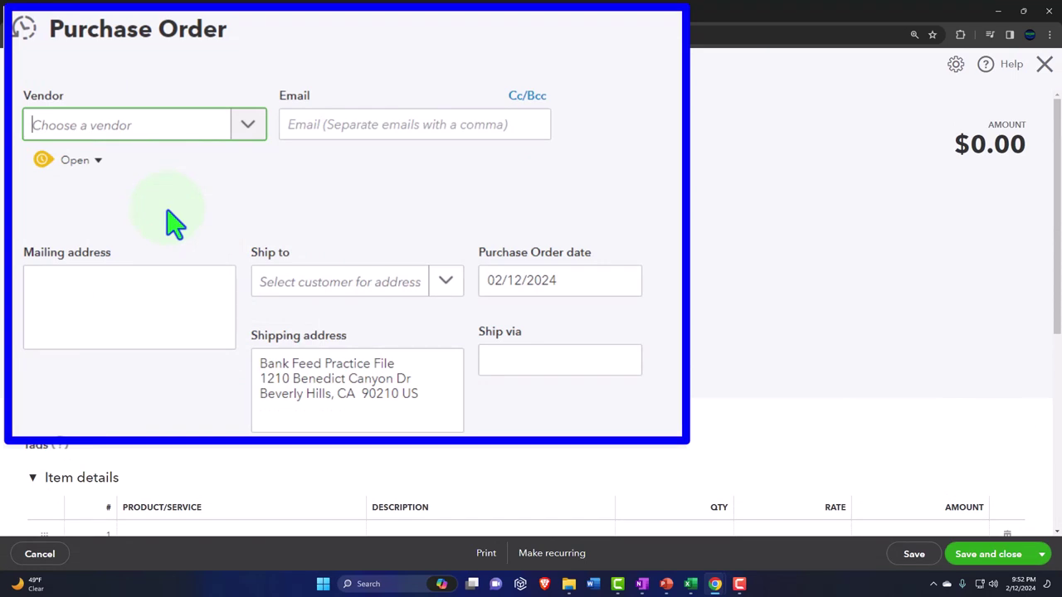
Step: Add Firm in China as a new vendor on the purchase order and save the vendor record
text(Fim)
key(BackSpace)
key(BackSpace)
key(BackSpace)
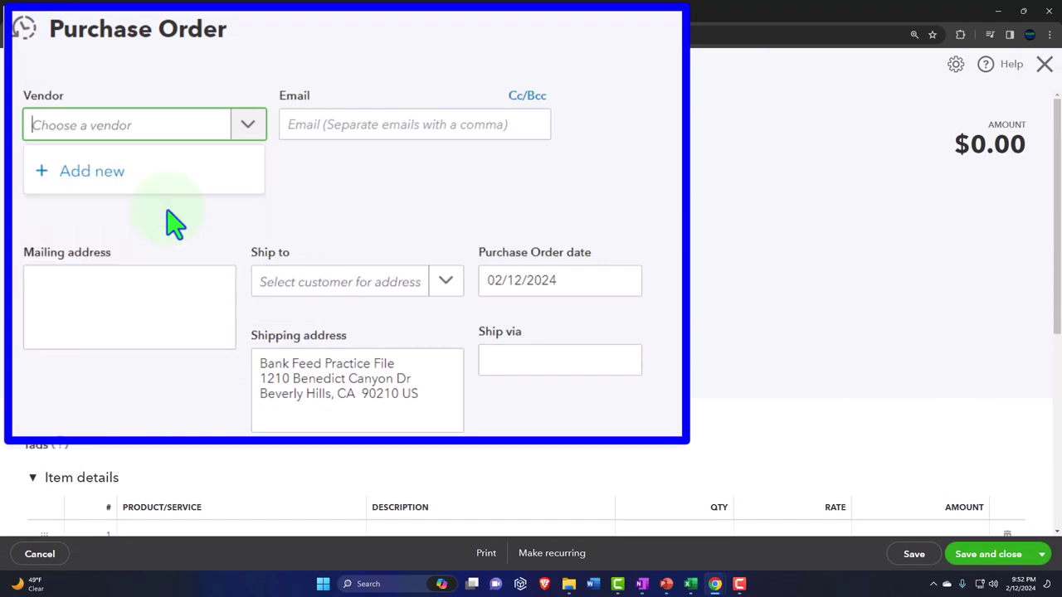
text(Firm in China)
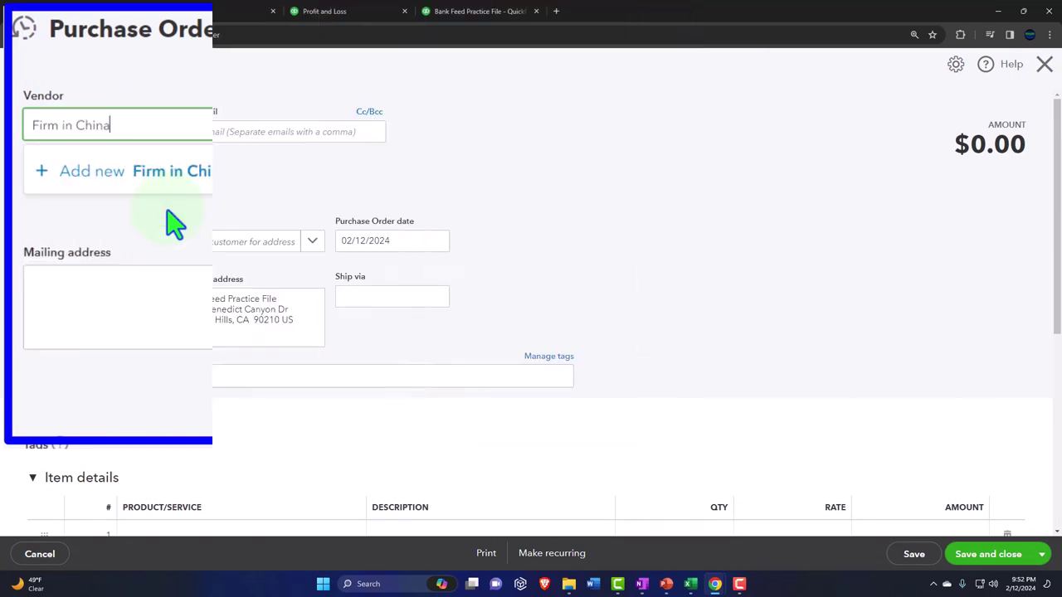
click(117, 178)
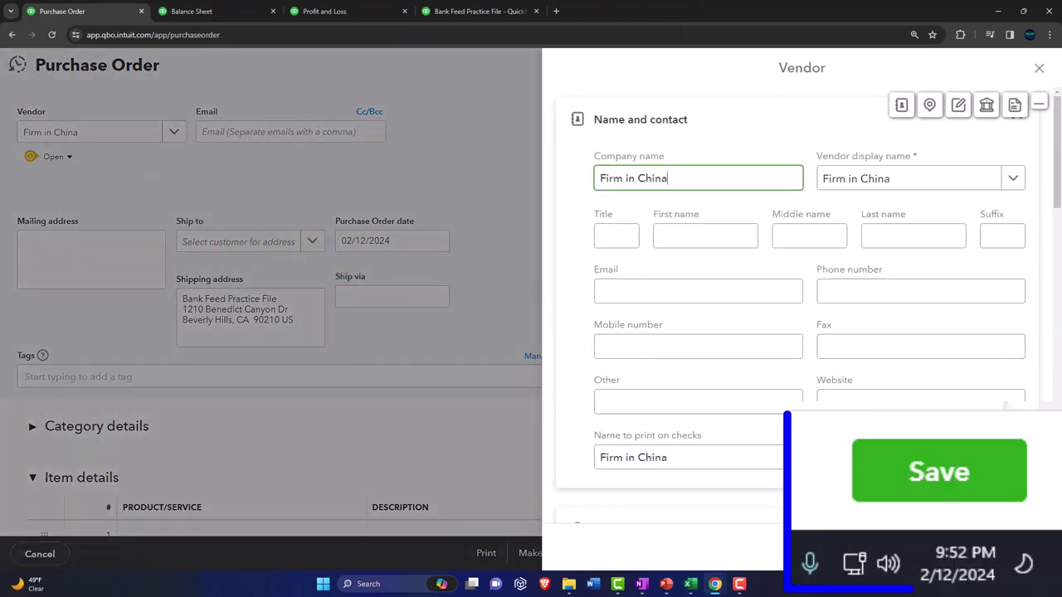
click(1012, 548)
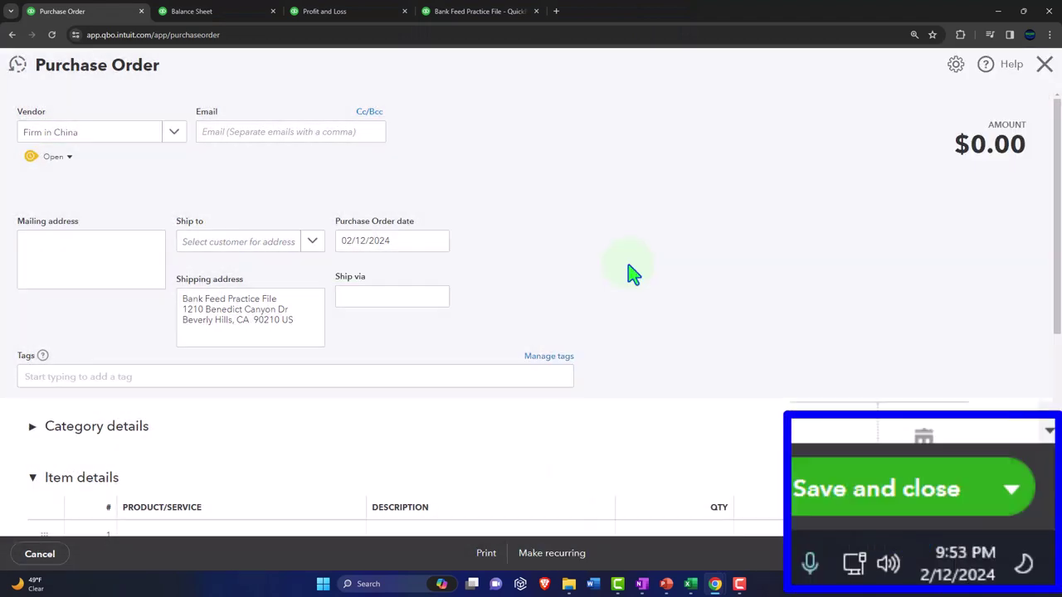
Step: Keep the purchase order's header fields as filled and choose Item Perpetual Inventory 2 as the product on the first item line
click(290, 128)
key(Tab)
key(Tab)
key(Tab)
key(Tab)
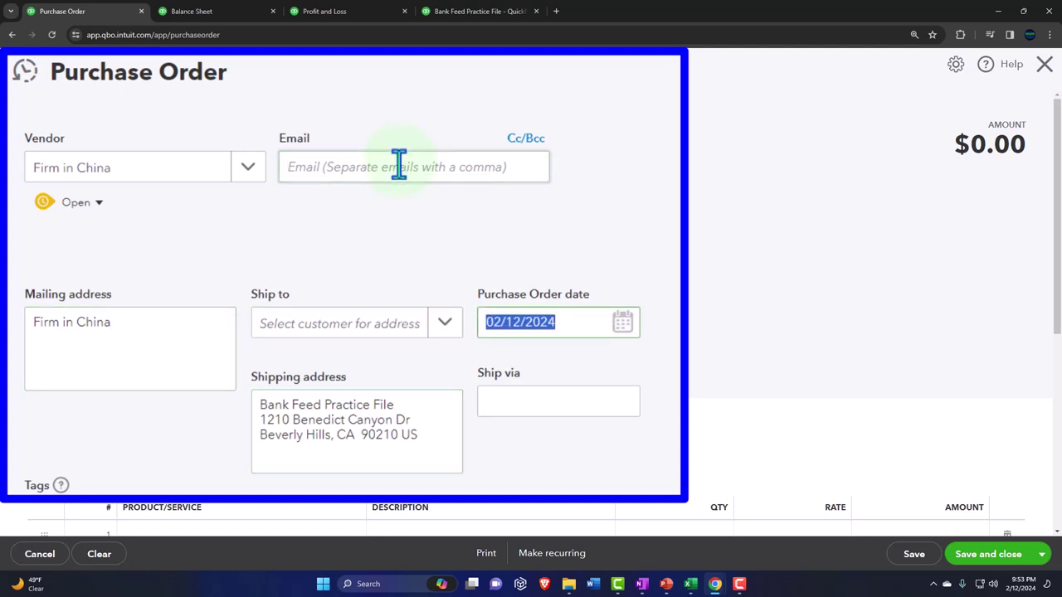
key(Tab)
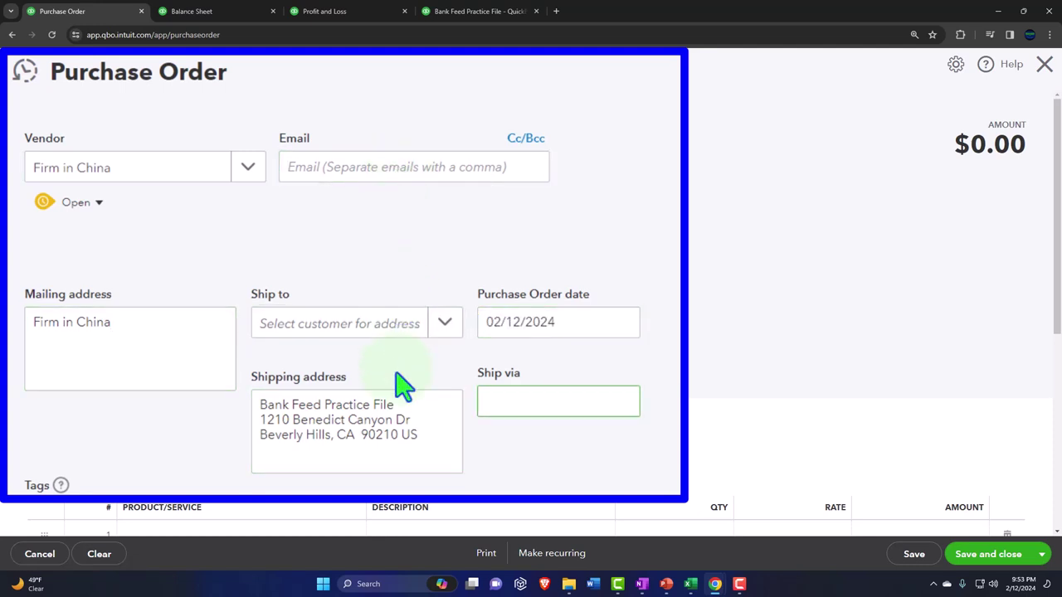
scroll(282, 288, down, 2)
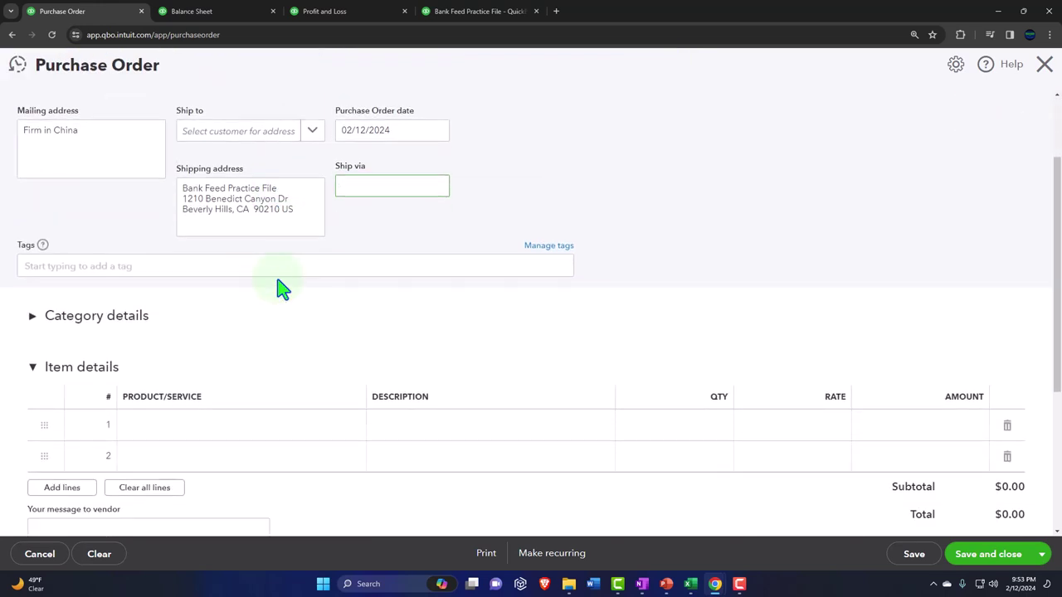
scroll(282, 287, down, 2)
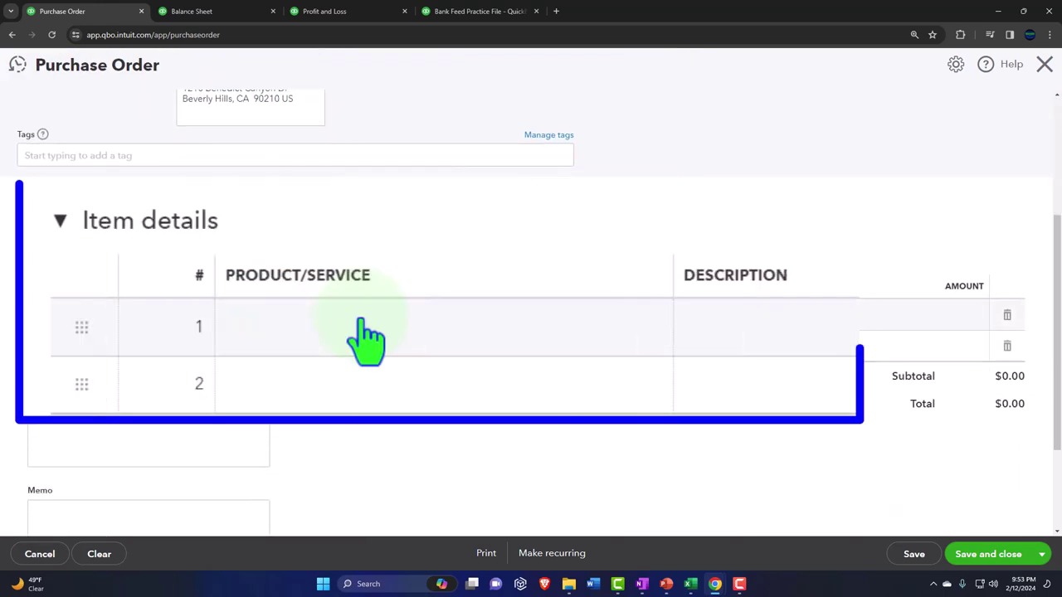
click(366, 343)
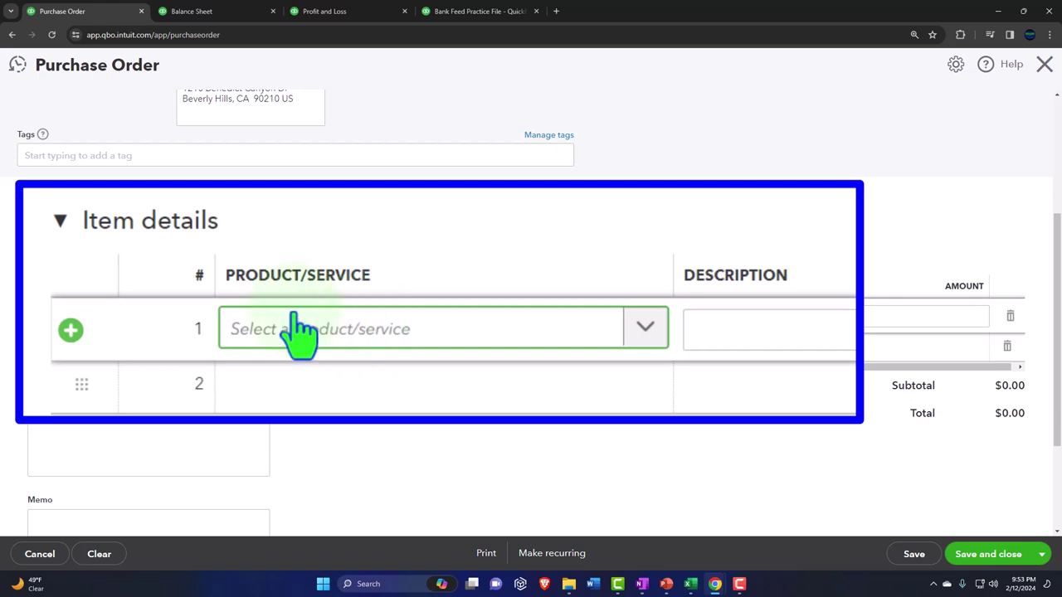
click(32, 207)
click(32, 207)
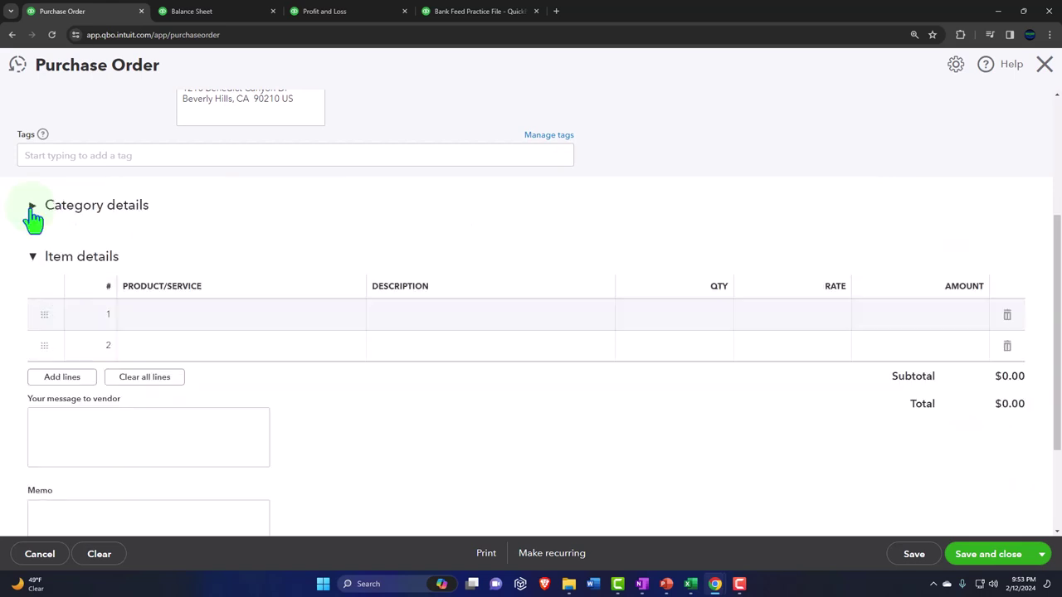
click(161, 320)
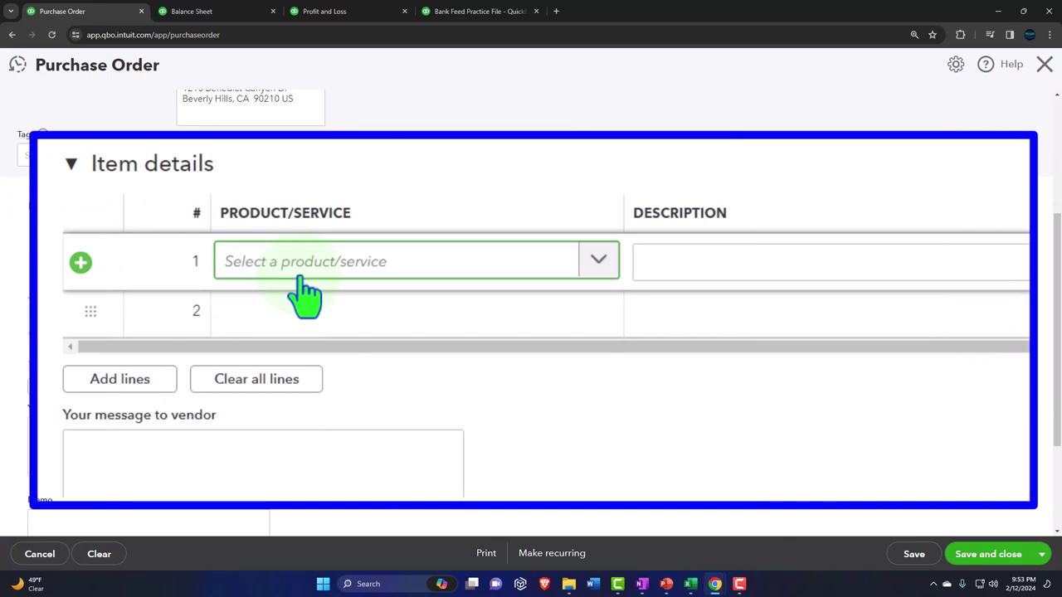
click(301, 286)
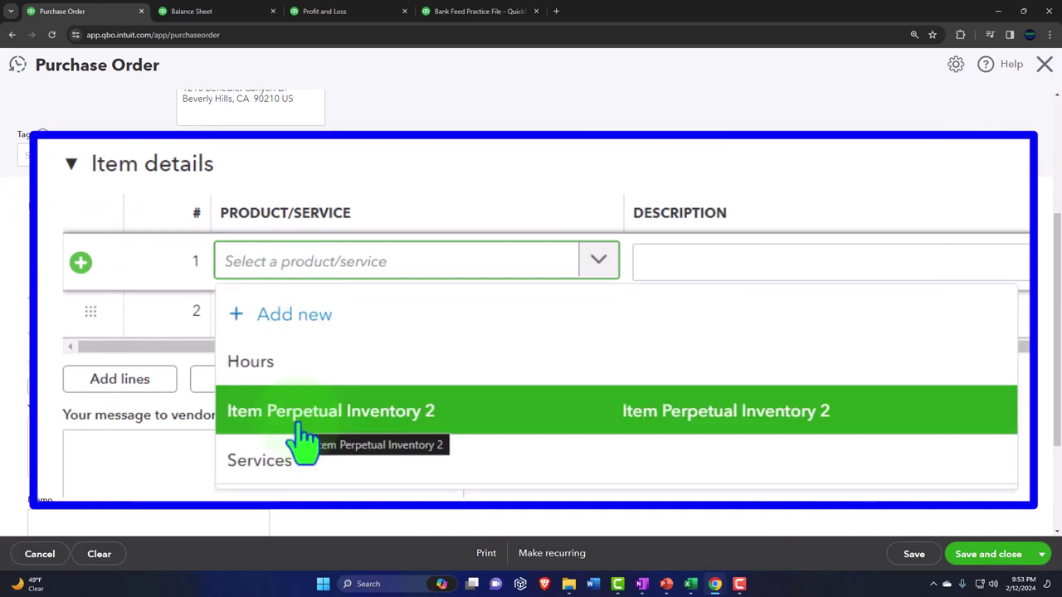
click(373, 433)
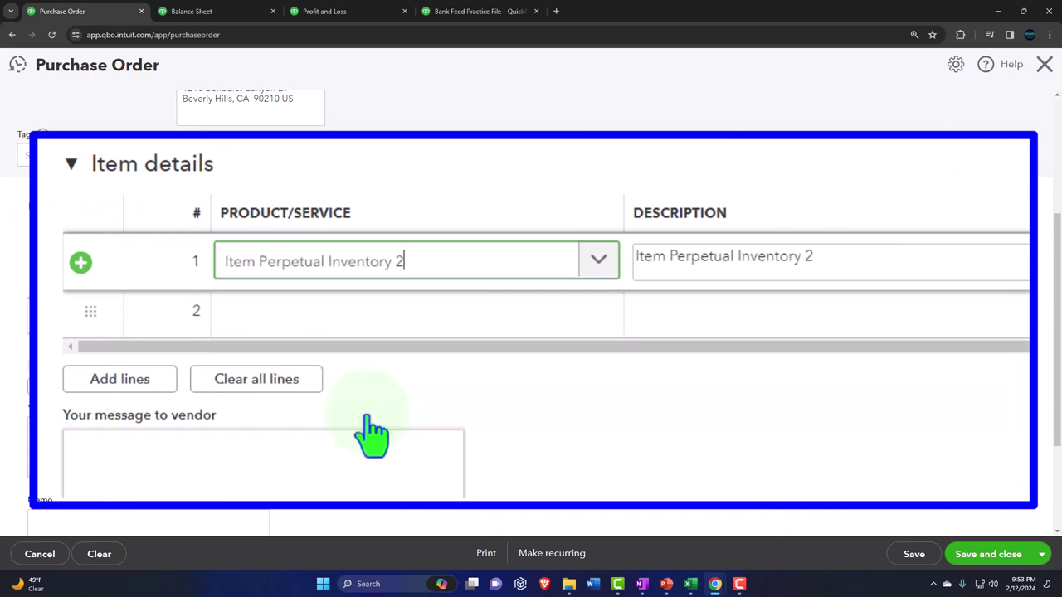
Step: Set the item line's quantity to 5, then save and close the purchase order
key(Tab)
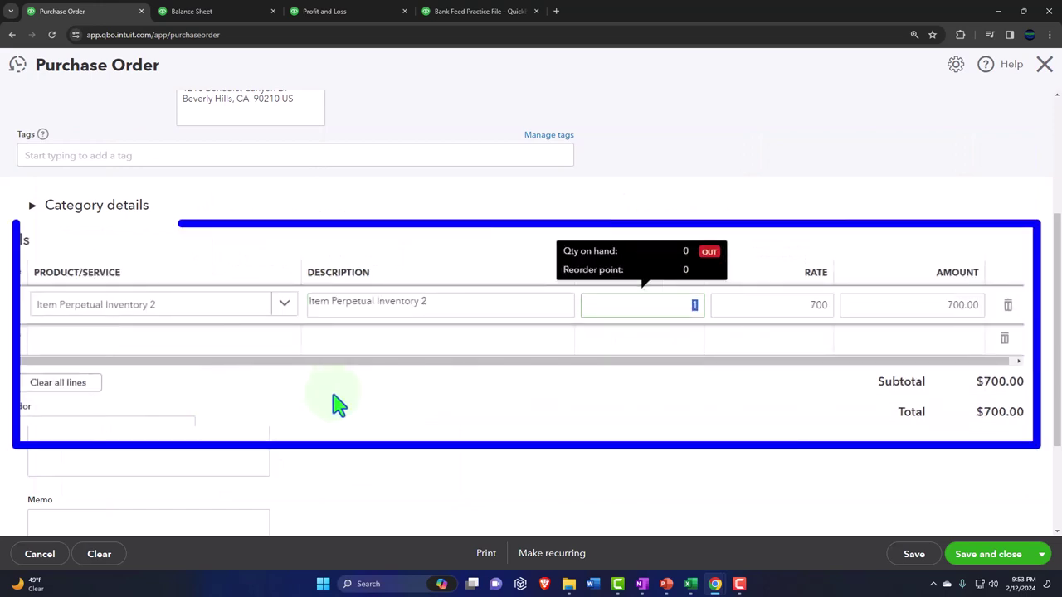
text(5)
key(Tab)
key(Tab)
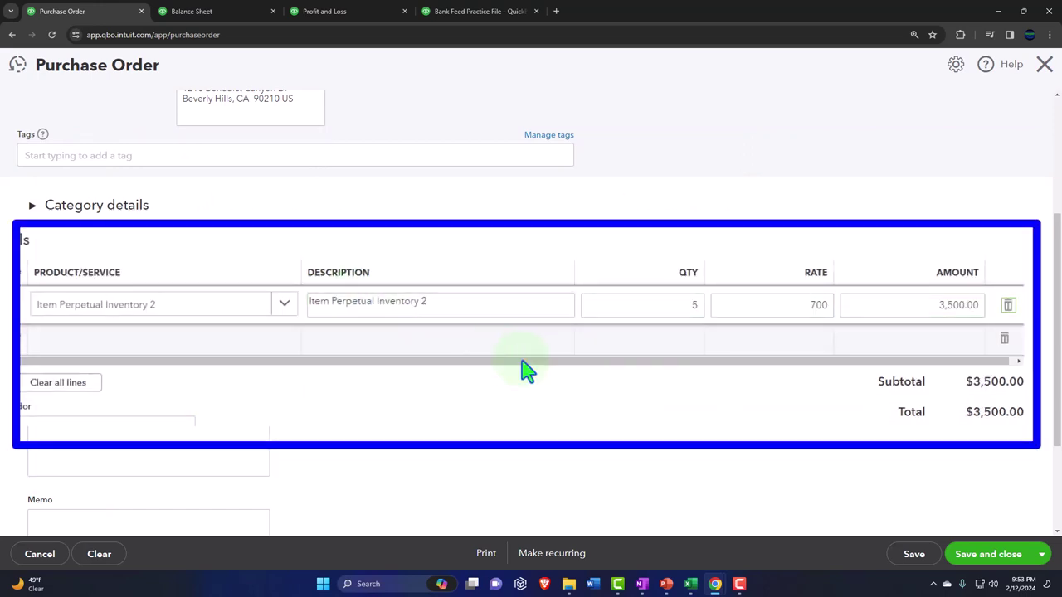
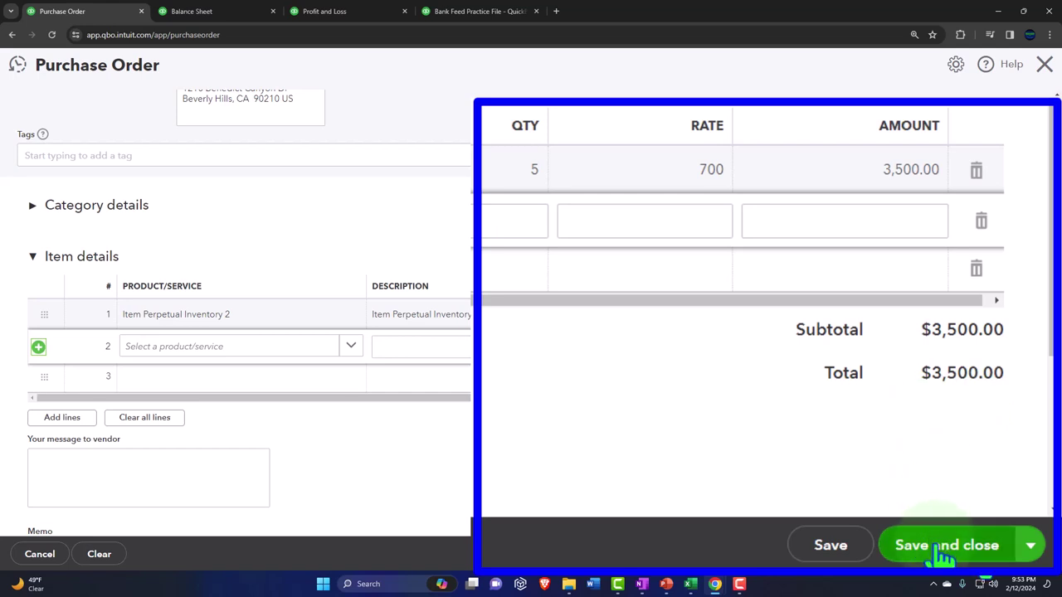
click(981, 556)
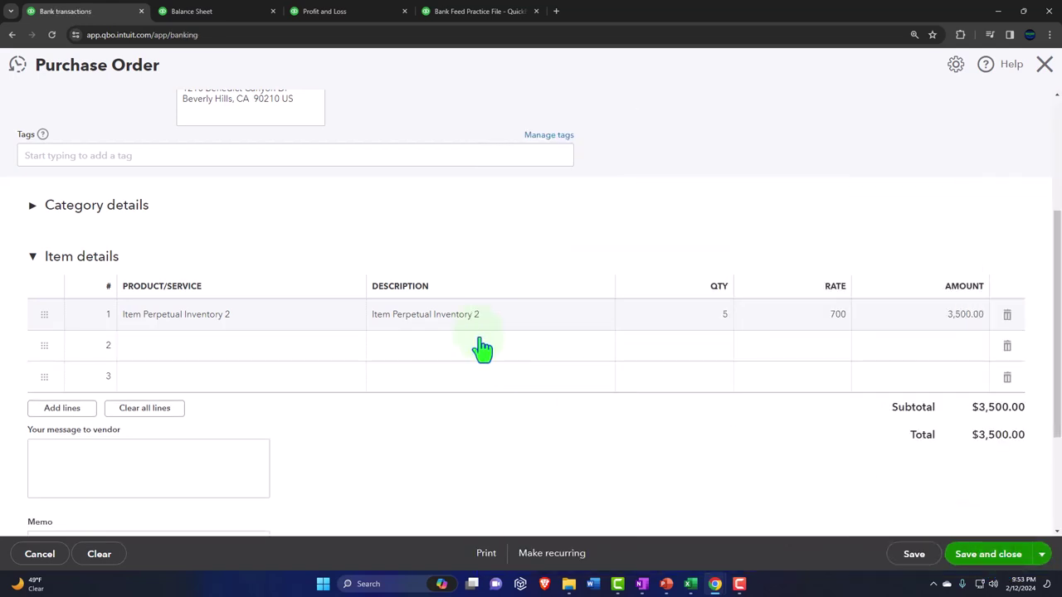
Step: Open the expense transactions list and filter it to show only purchase orders
mouse_move(88, 315)
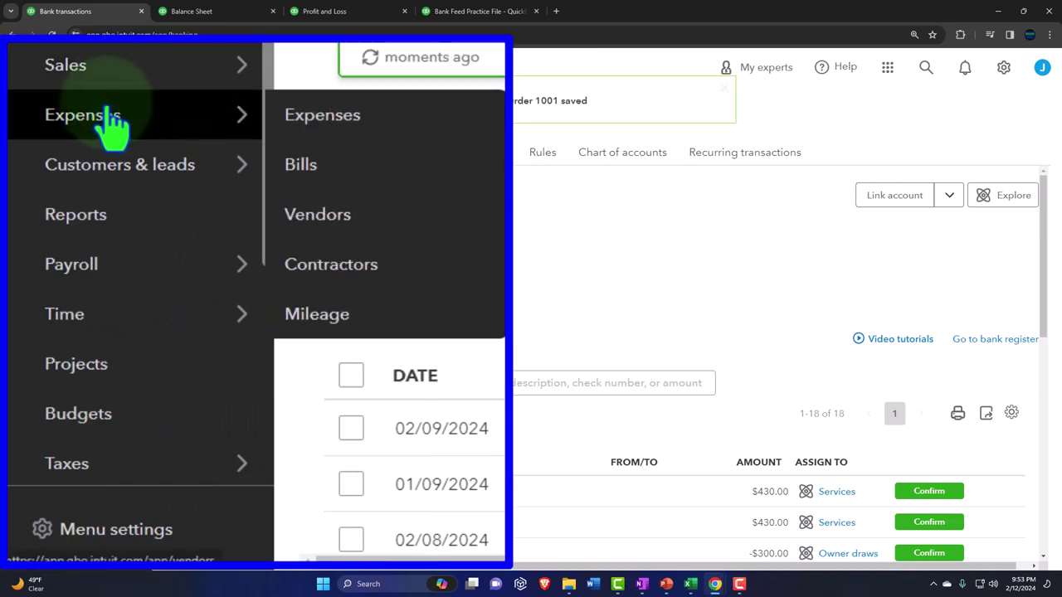
click(177, 373)
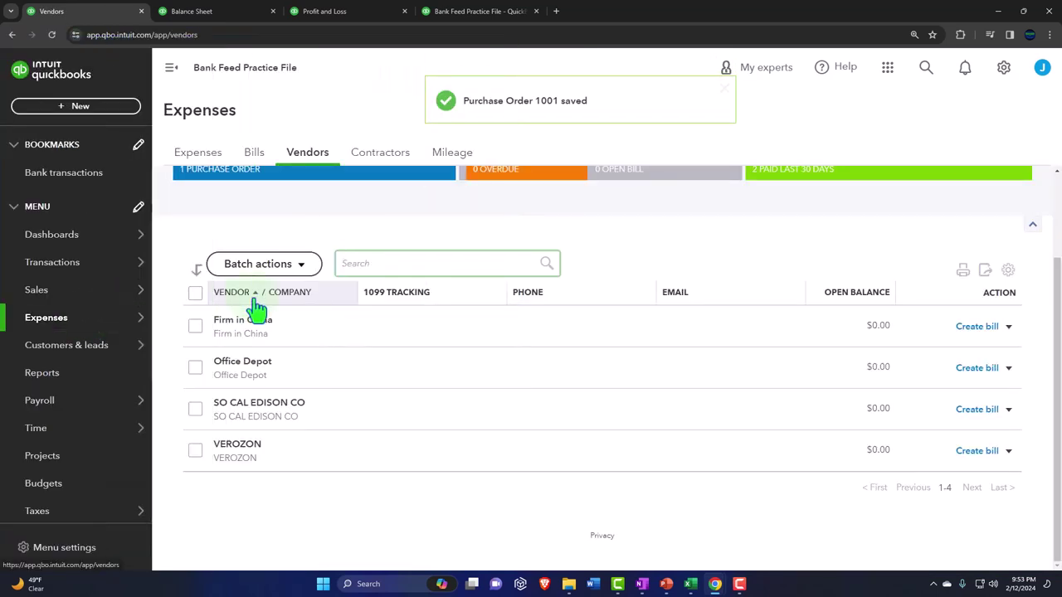
scroll(257, 308, up, 2)
click(203, 158)
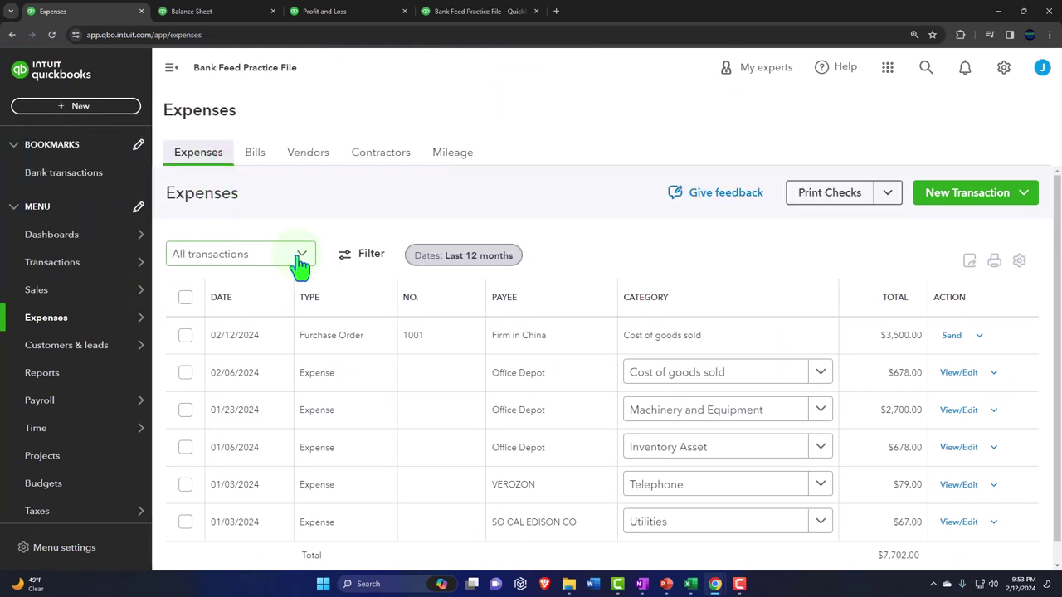
click(301, 257)
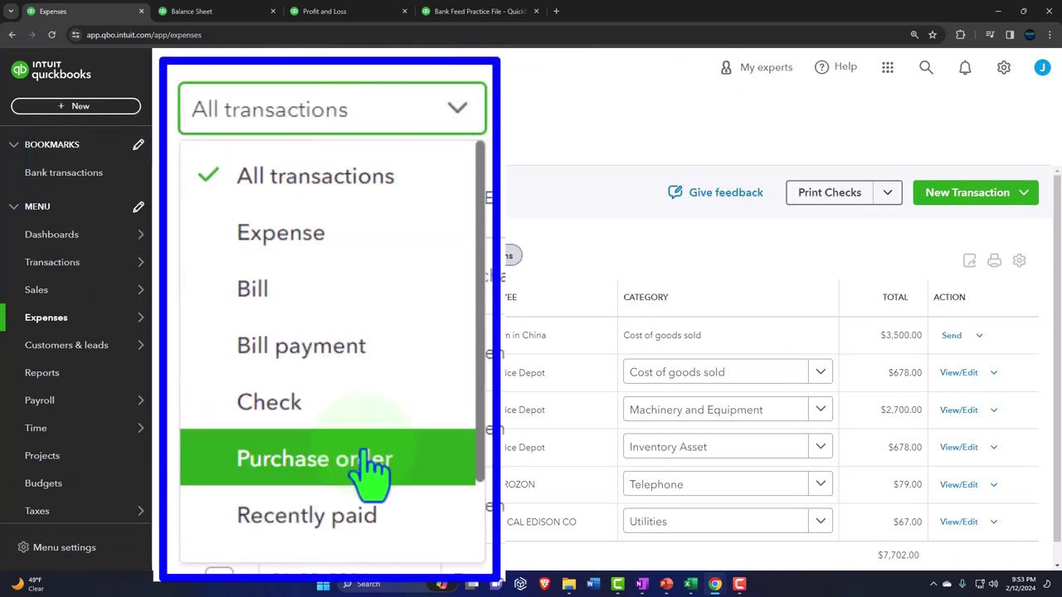
click(257, 429)
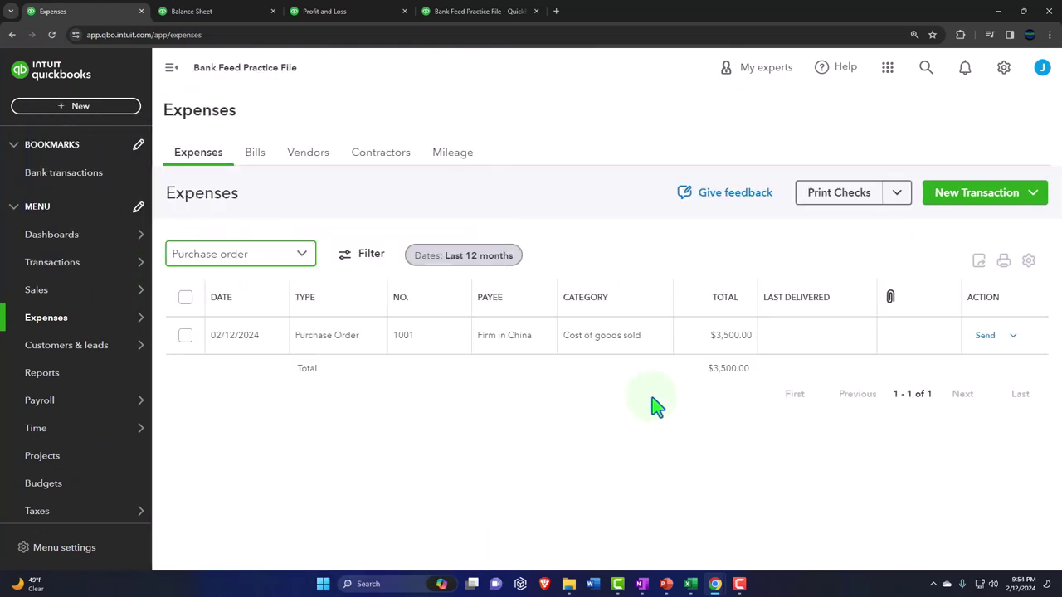
Step: Filter the vendor list to vendors with open purchase orders and open the Firm in China vendor record
click(308, 152)
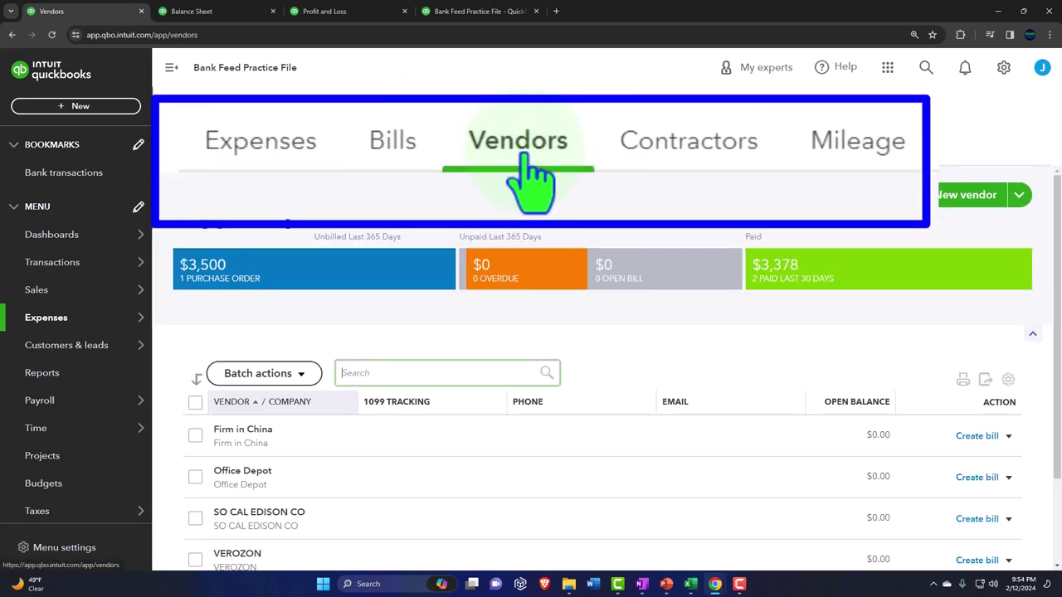
scroll(318, 273, down, 1)
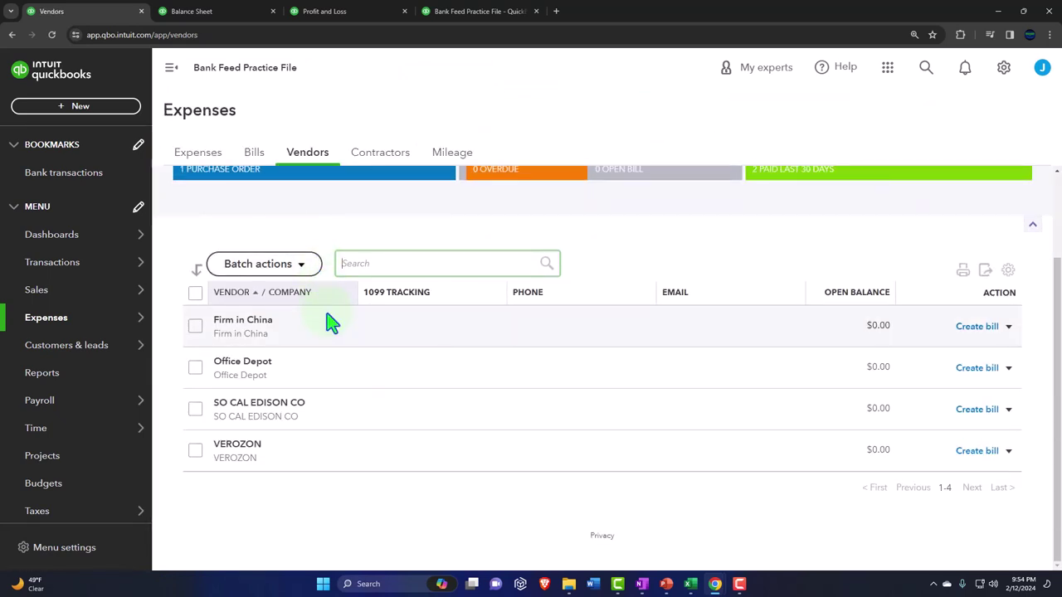
scroll(329, 320, up, 1)
click(258, 225)
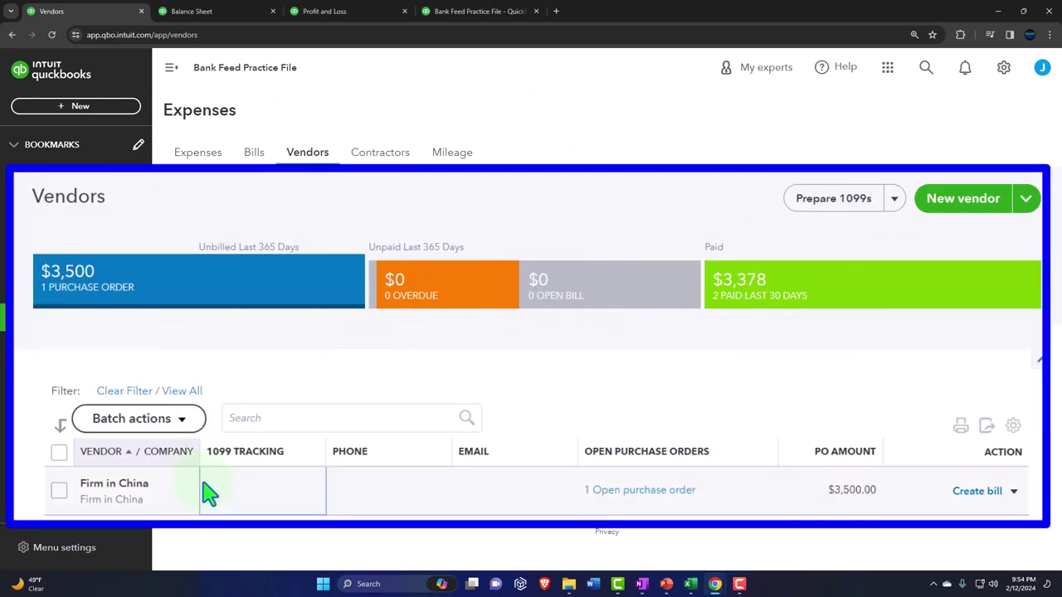
click(132, 485)
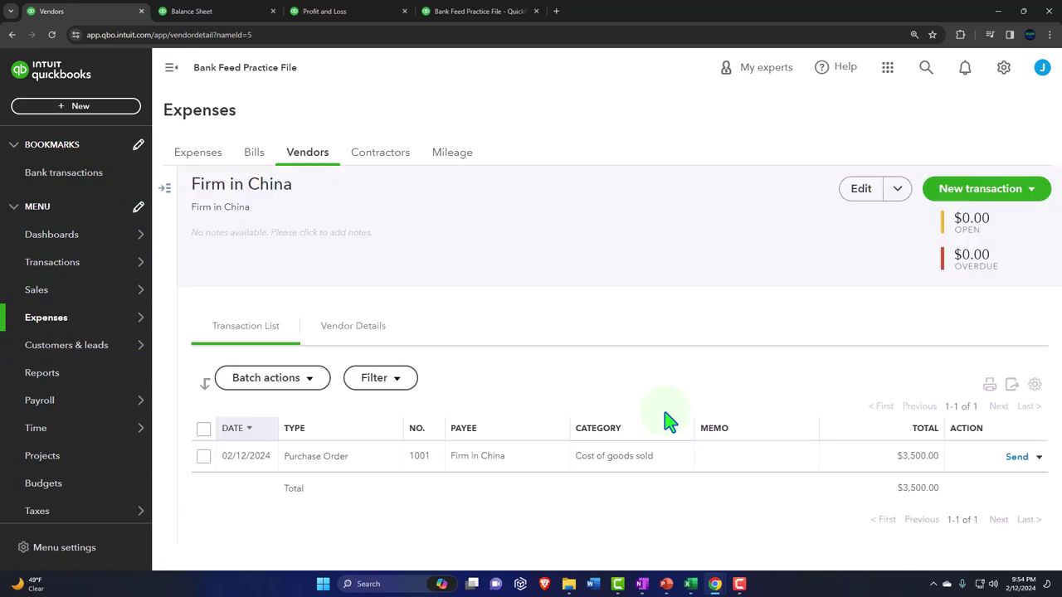
Step: Copy Firm in China's purchase order to a bill and set the bill date to 02/14/2024, leaving the bill number blank
click(1038, 456)
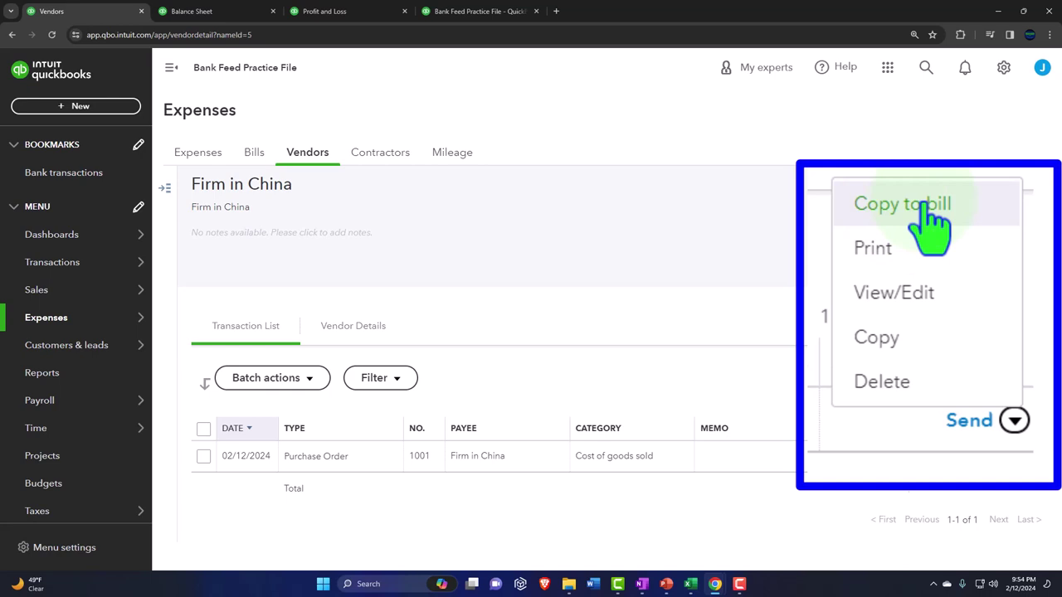
click(997, 356)
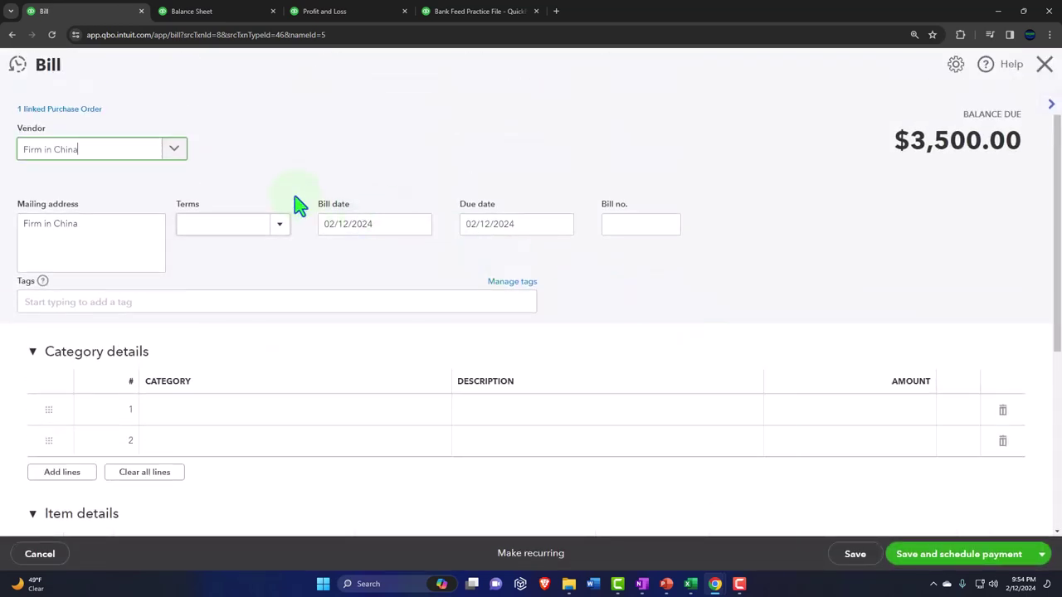
key(Tab)
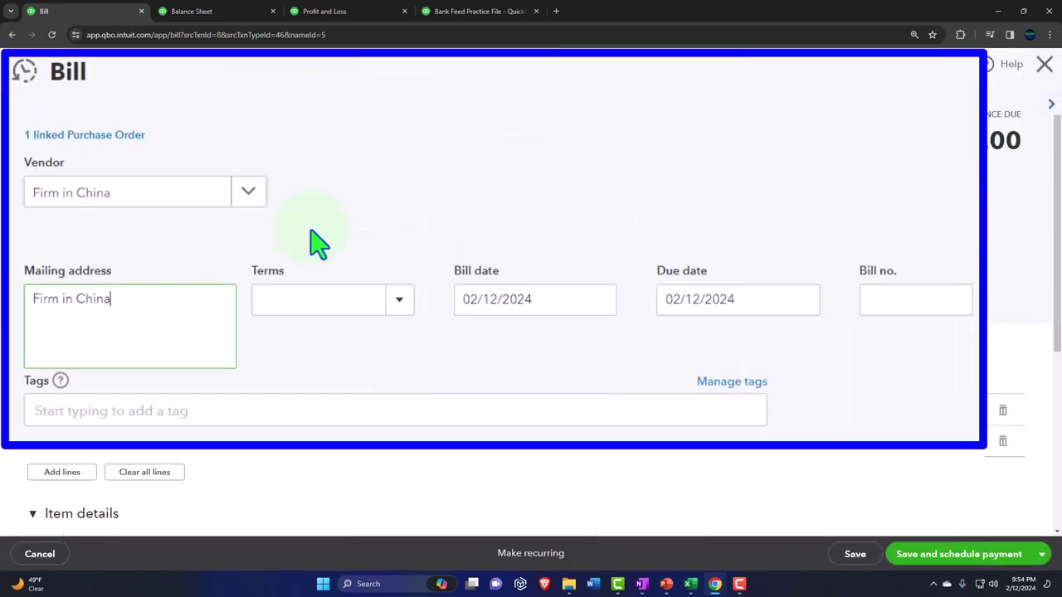
key(Tab)
key(Tab)
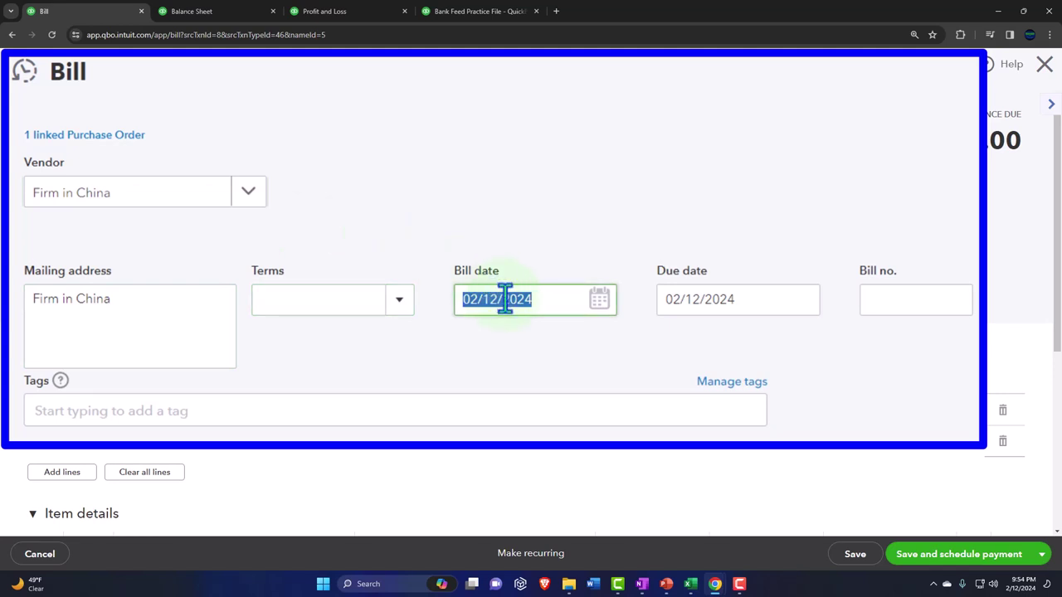
key(plus)
key(plus)
key(Tab)
key(Tab)
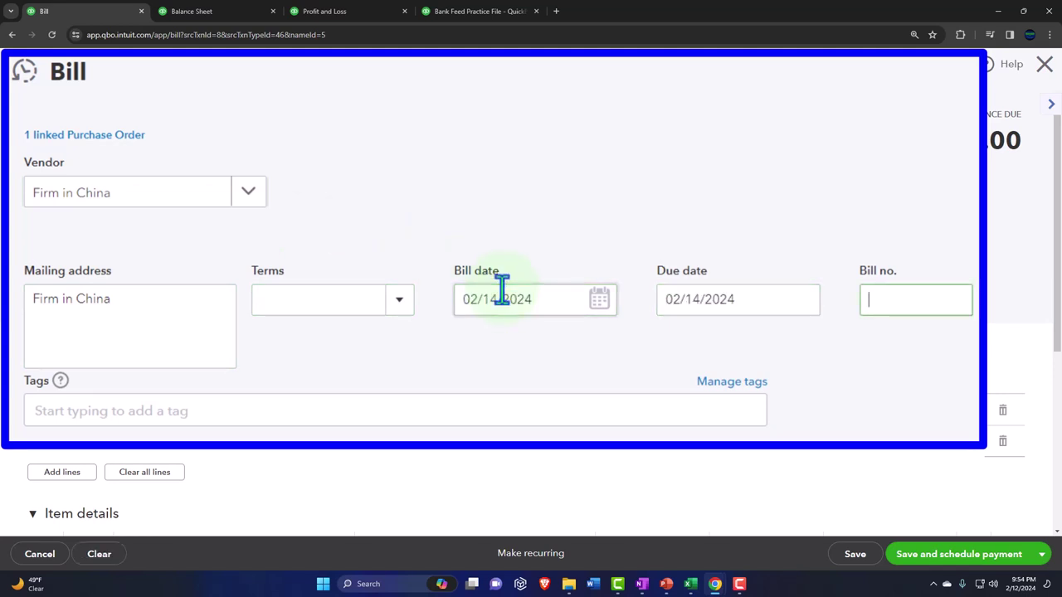
key(Tab)
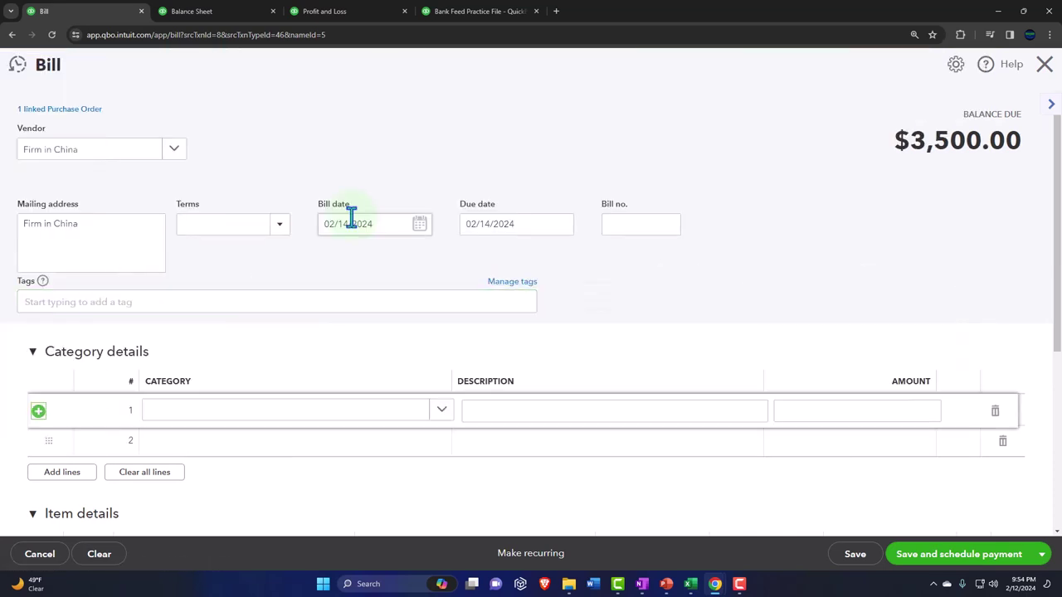
Step: Collapse the bill's category details, review the item line carried over from the purchase order, and save and close the bill
scroll(351, 218, down, 1)
scroll(351, 218, down, 1)
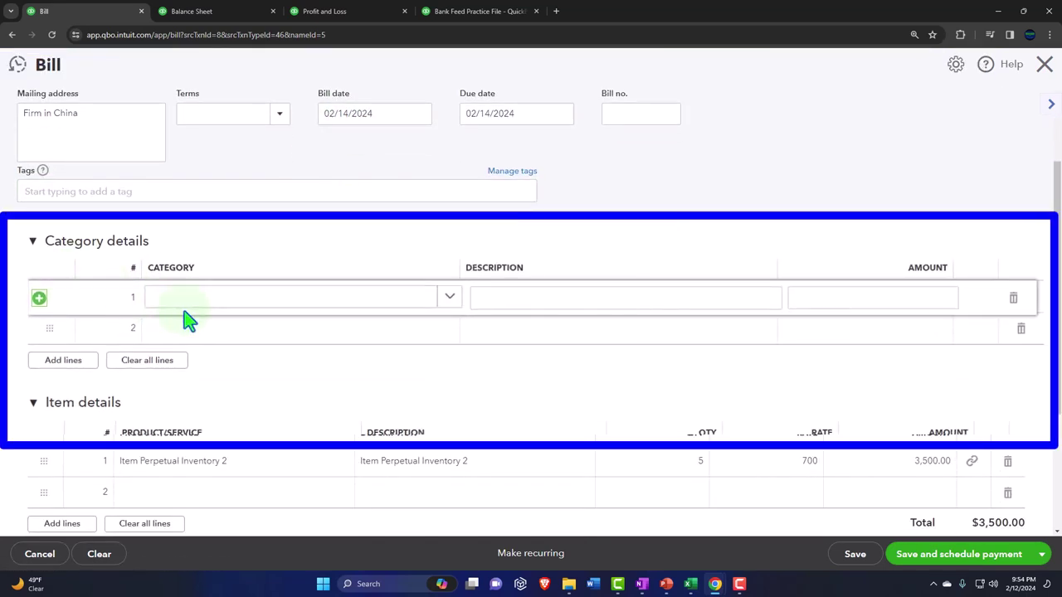
click(33, 243)
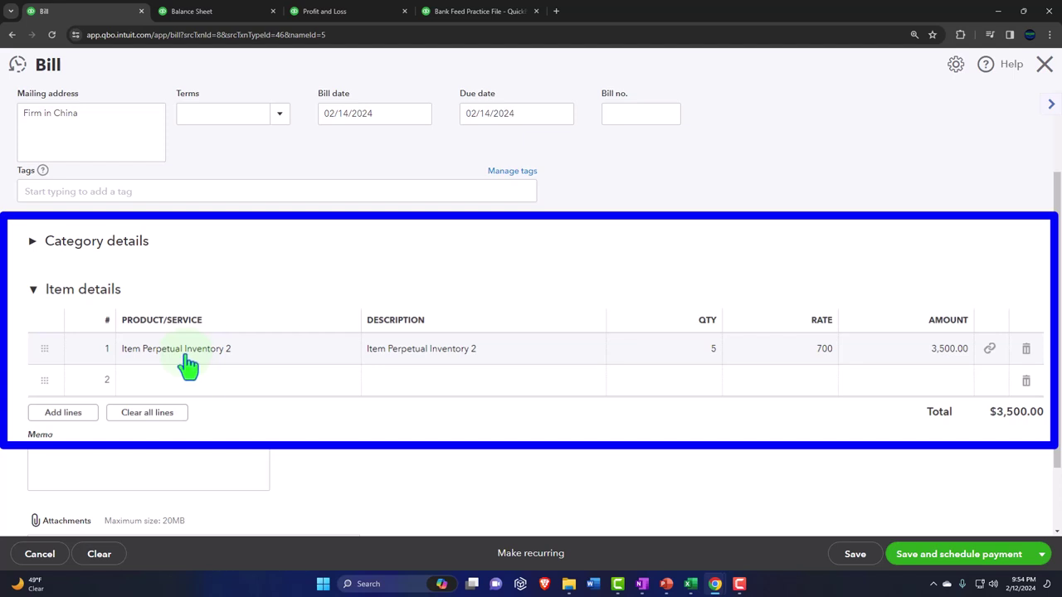
scroll(188, 365, down, 1)
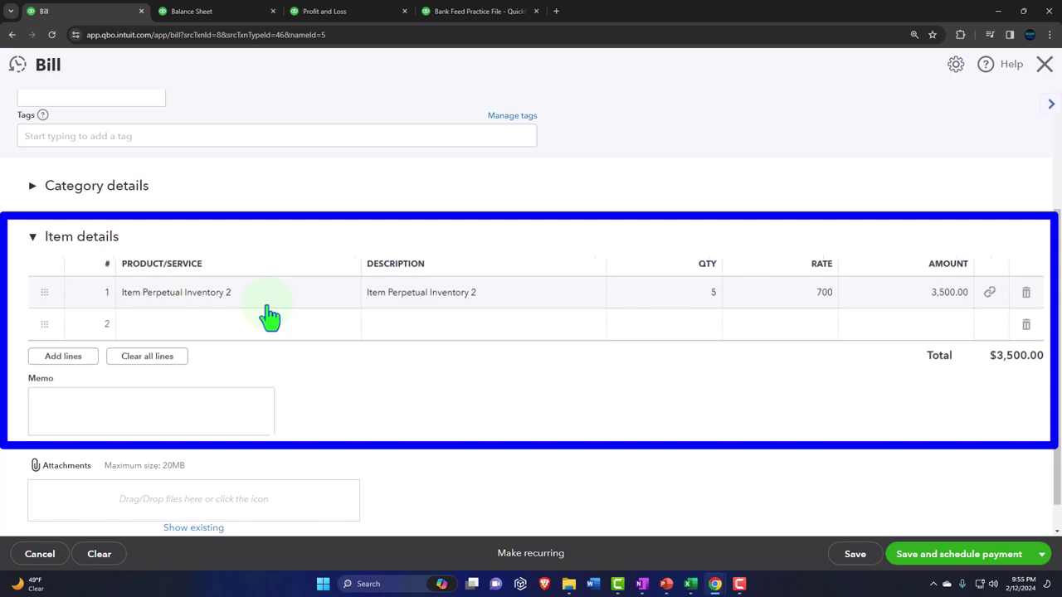
click(1041, 555)
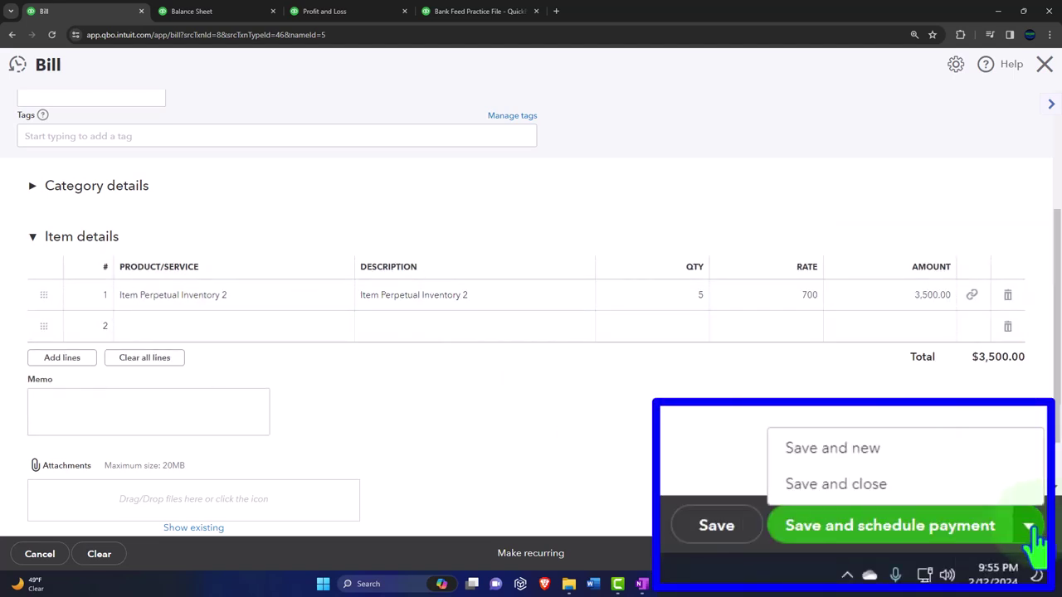
click(886, 496)
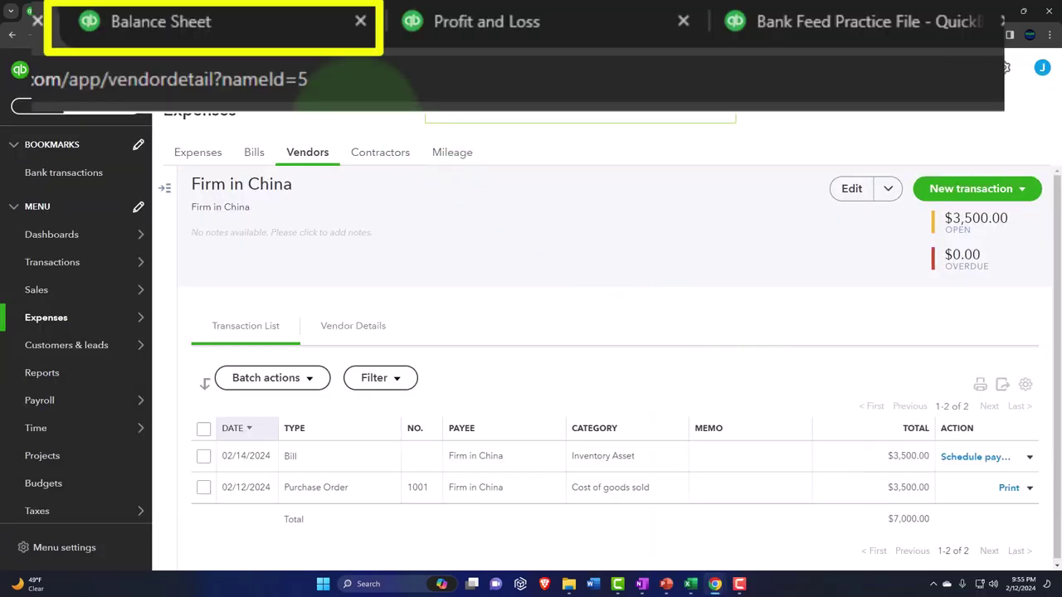
Step: Rerun the balance sheet, examine the transactions behind the February Inventory Asset balance, and return to the report
click(192, 11)
scroll(434, 284, up, 3)
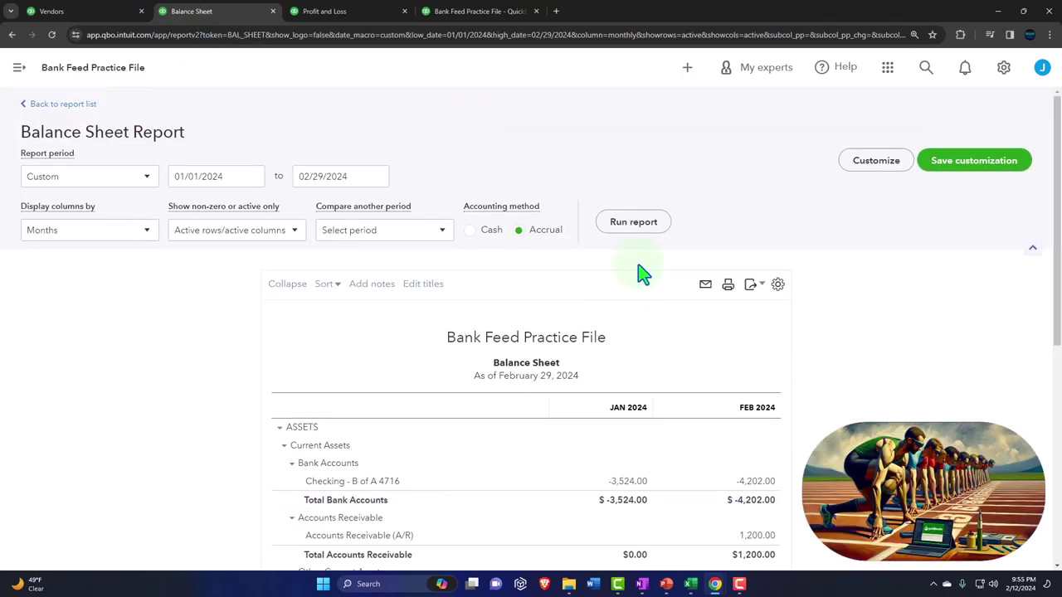
click(632, 222)
scroll(624, 345, down, 2)
key(ctrl+plus)
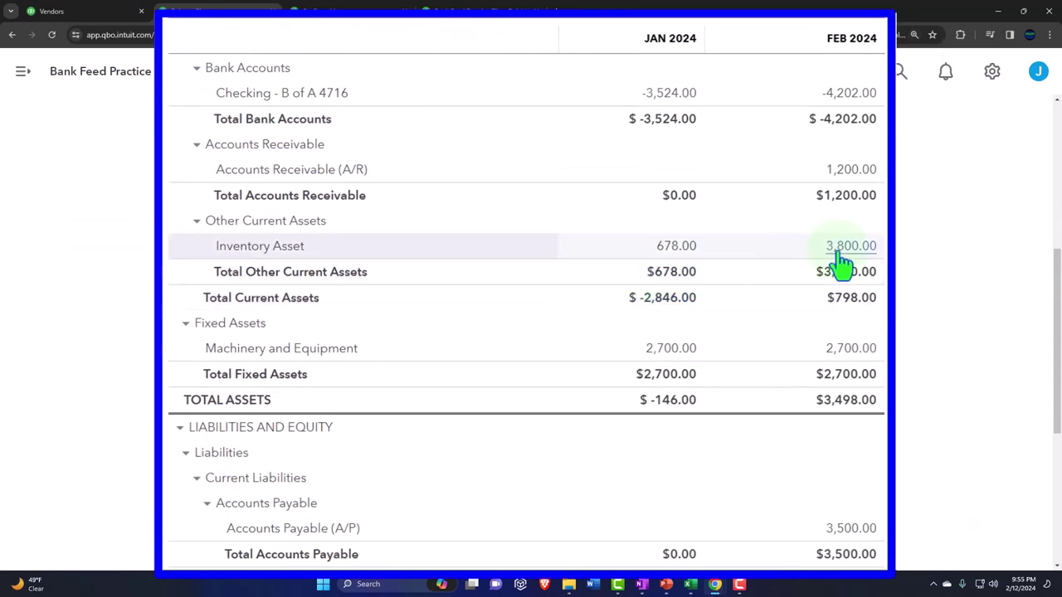
click(842, 257)
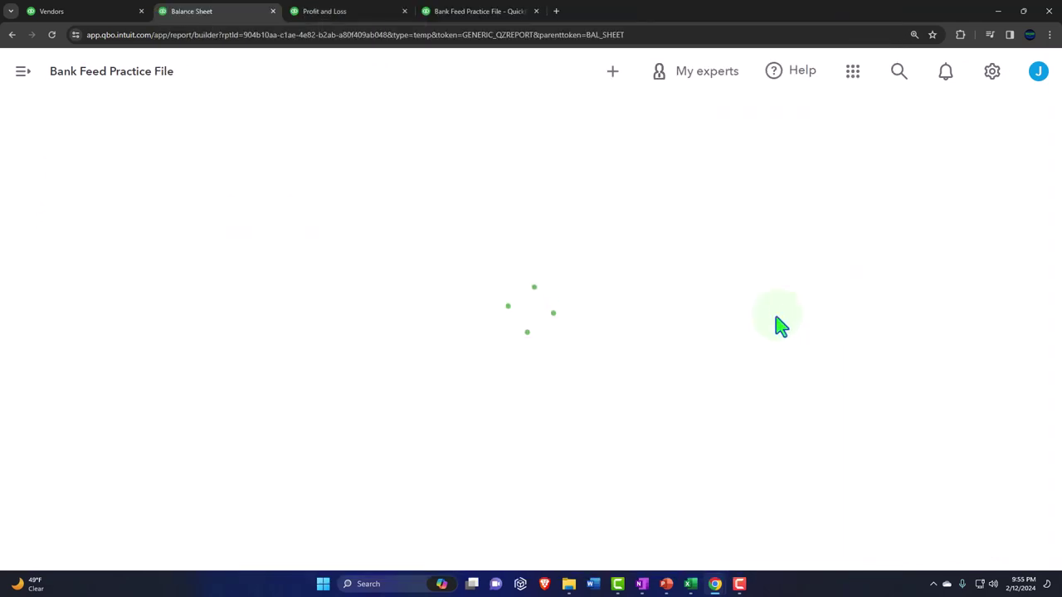
key(ctrl+minus)
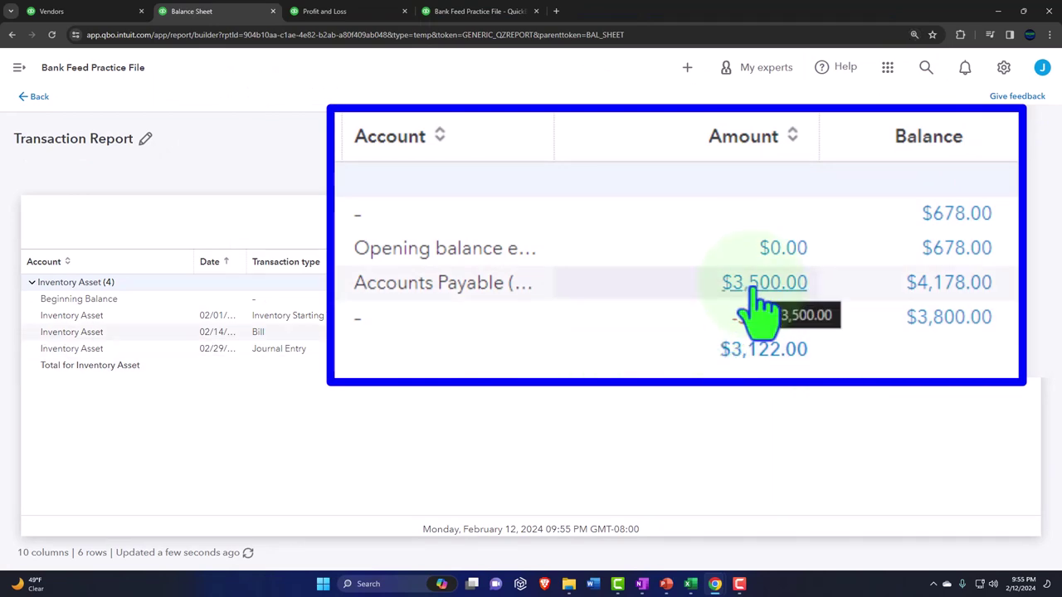
click(35, 98)
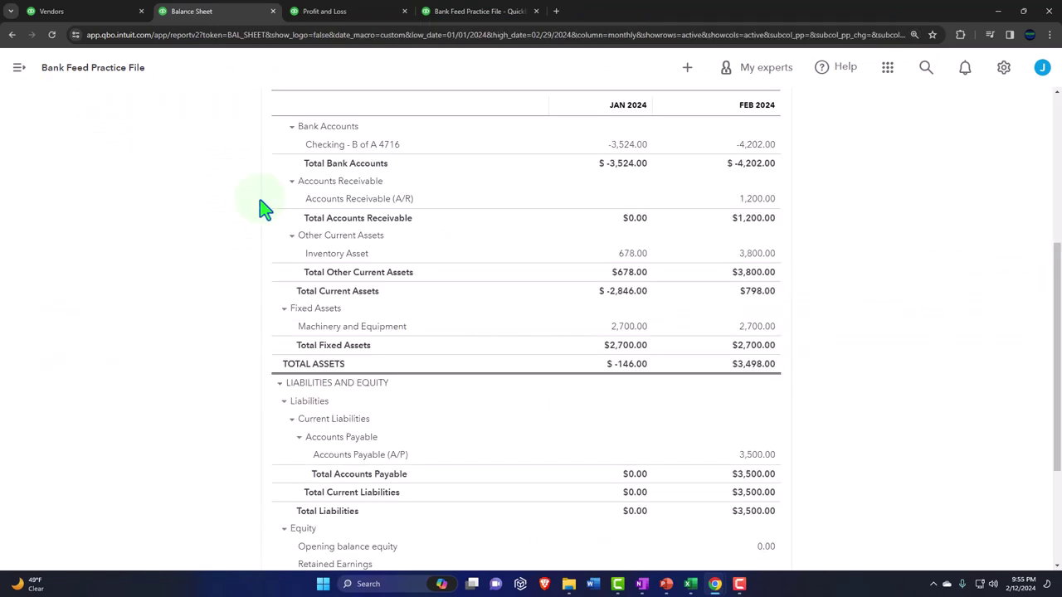
Step: Examine the transactions behind the balance sheet's February Accounts Payable amount and return to the report
scroll(264, 207, down, 3)
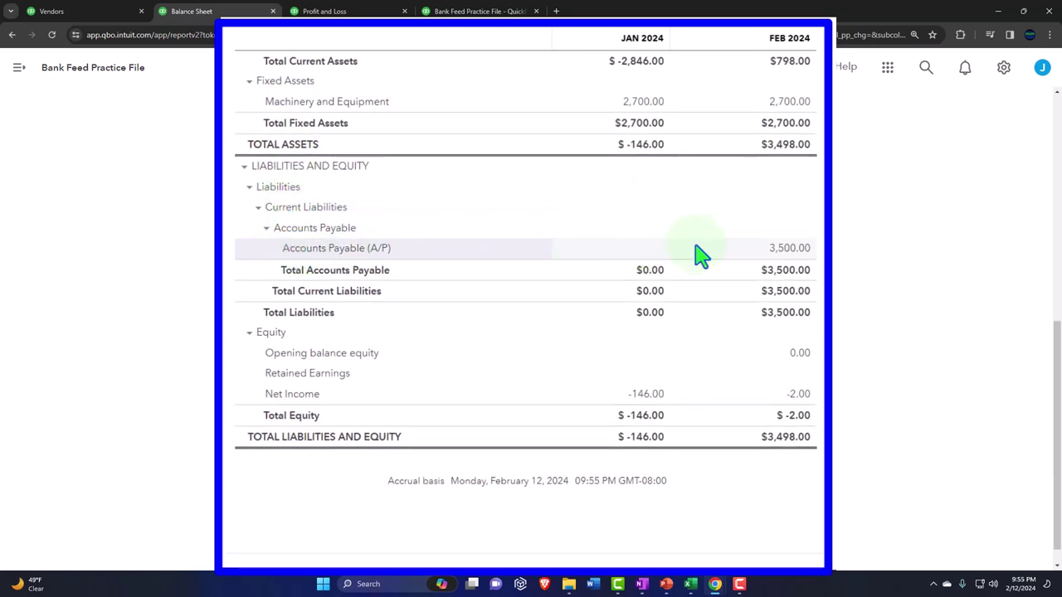
click(791, 250)
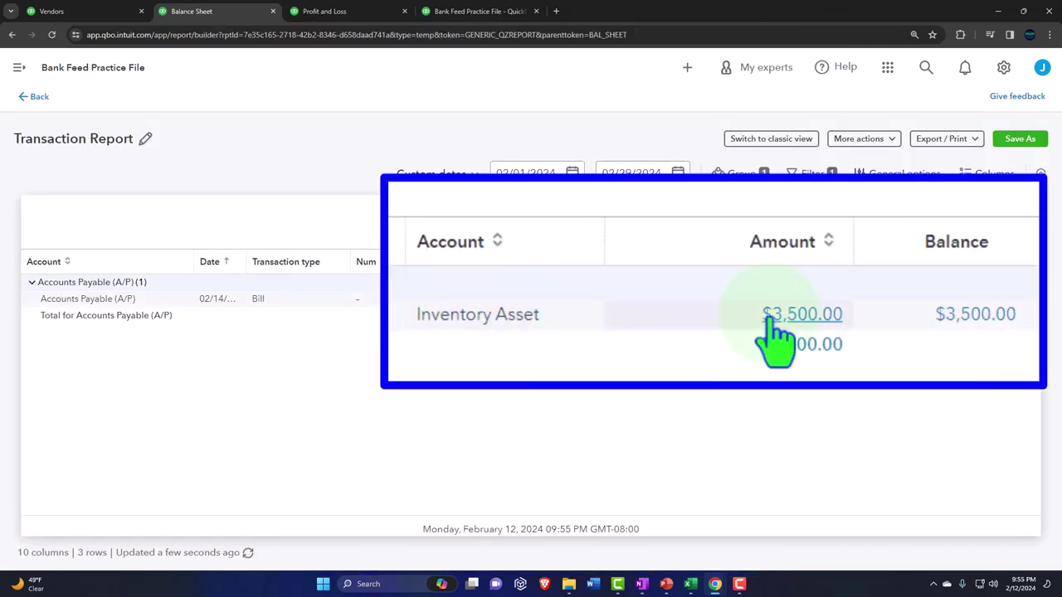
click(39, 98)
scroll(214, 253, up, 2)
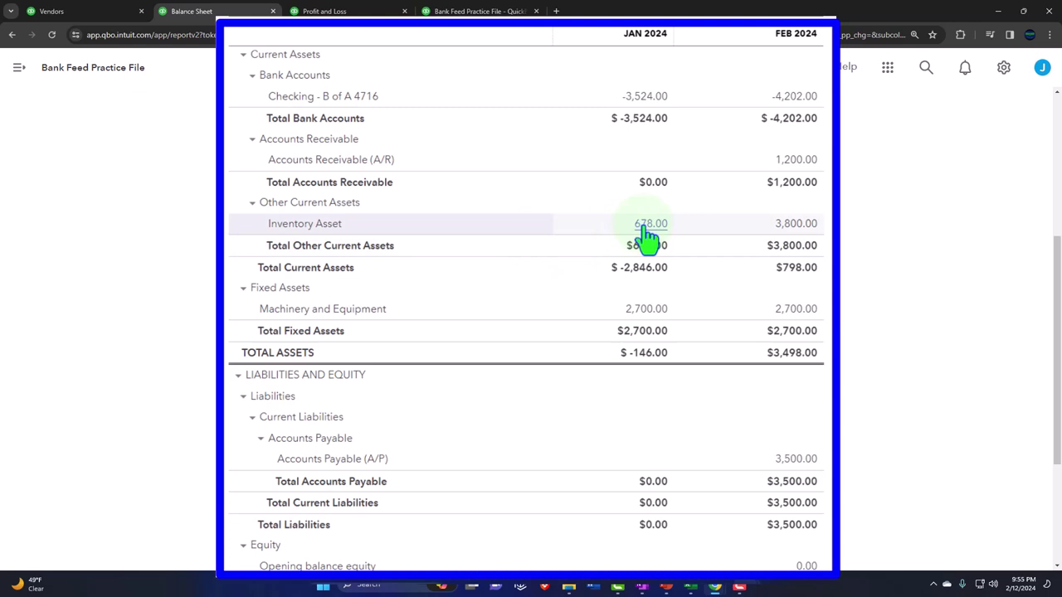
Step: Duplicate the trial balance report into a new browser tab and look over its February figures
click(486, 13)
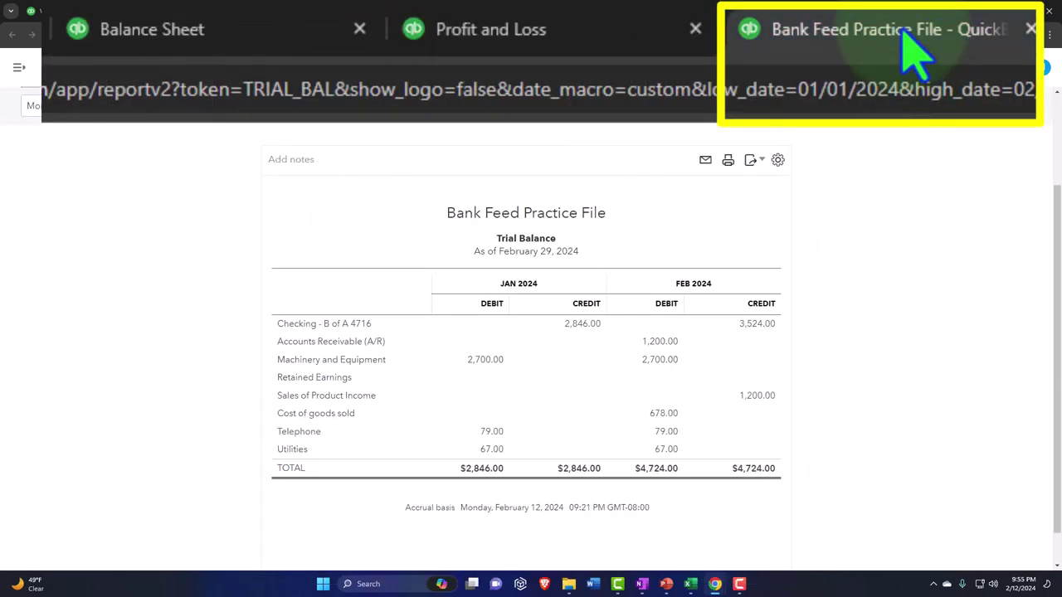
right_click(902, 33)
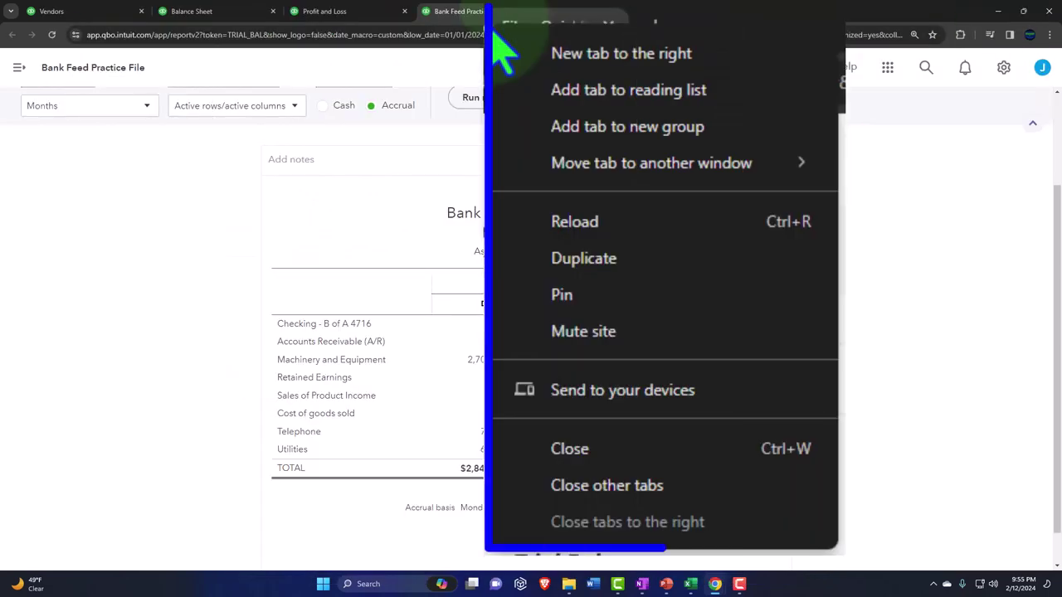
click(716, 267)
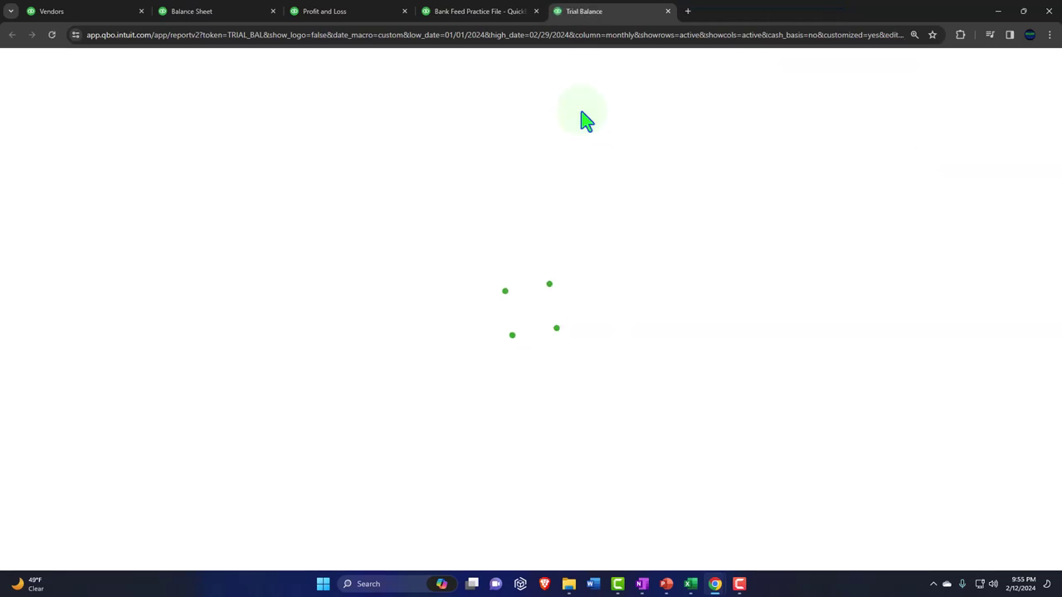
scroll(355, 251, down, 2)
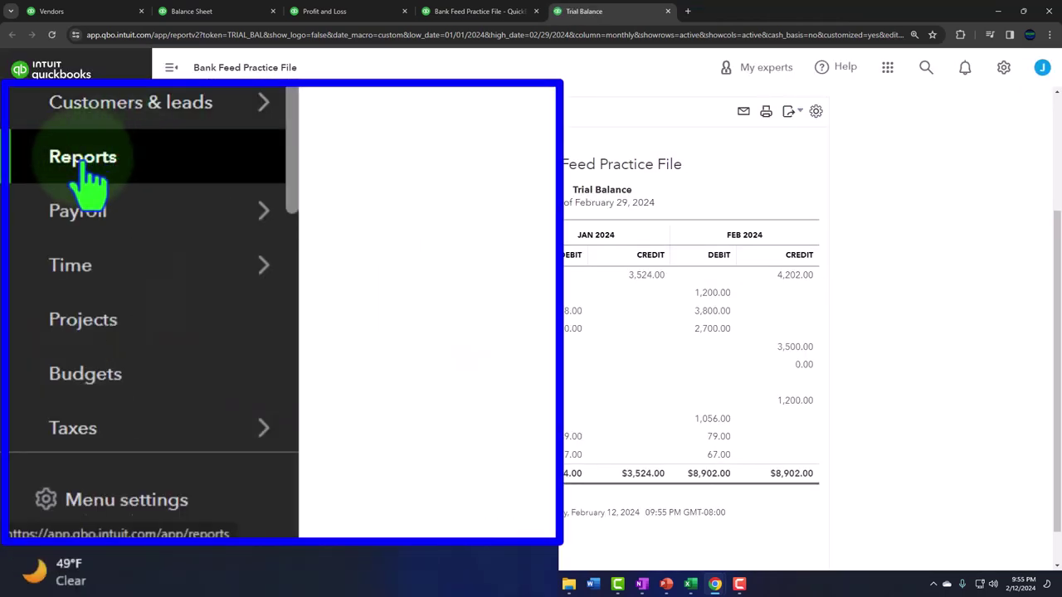
Step: Search the reports for "inve", open the Inventory Valuation Summary in the duplicated tab, and collapse the navigation pane
click(42, 373)
click(770, 164)
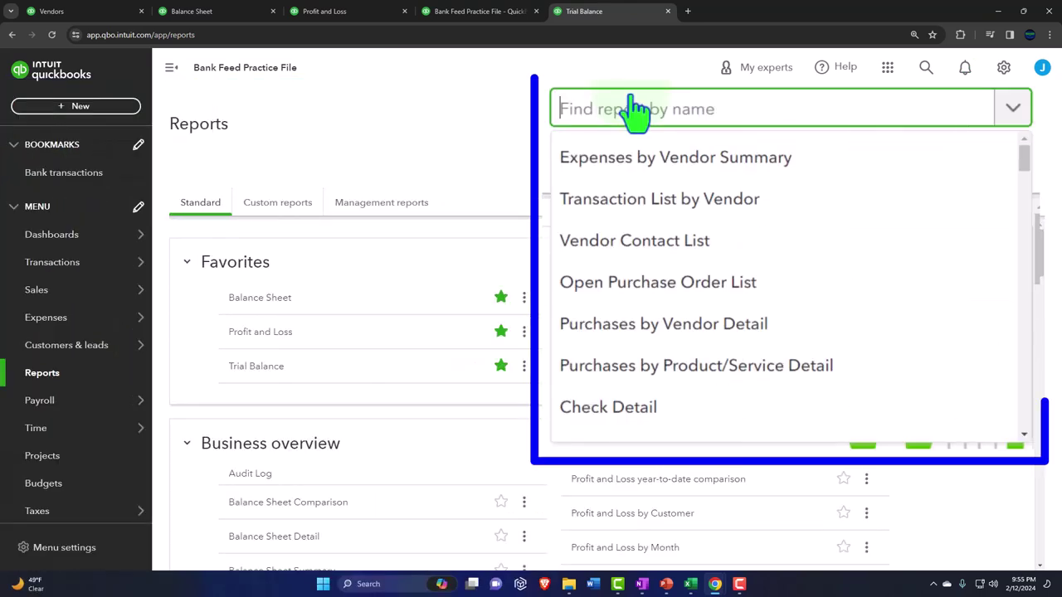
text(inve)
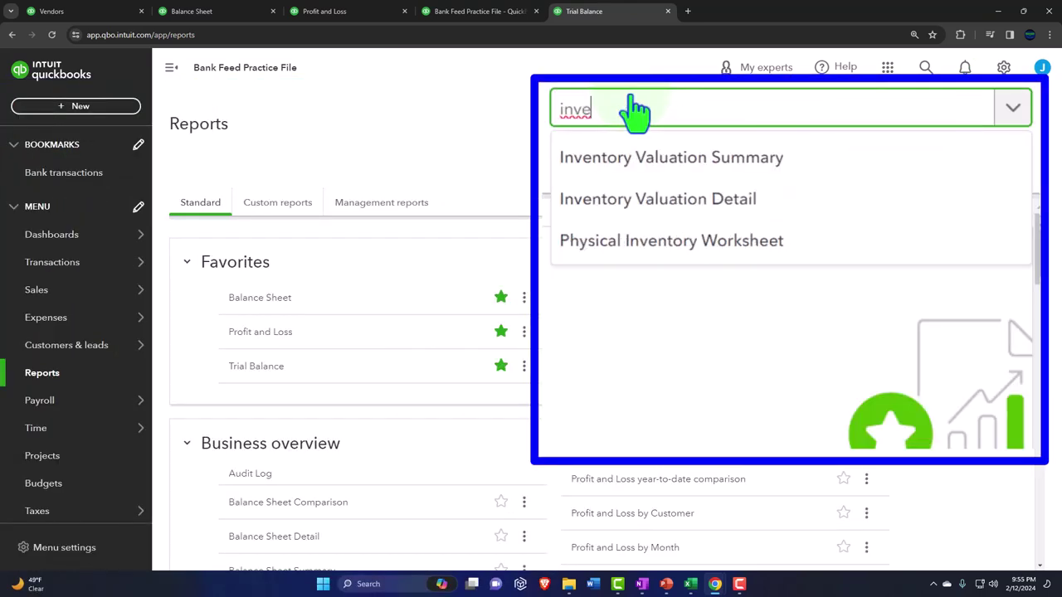
click(817, 177)
click(172, 68)
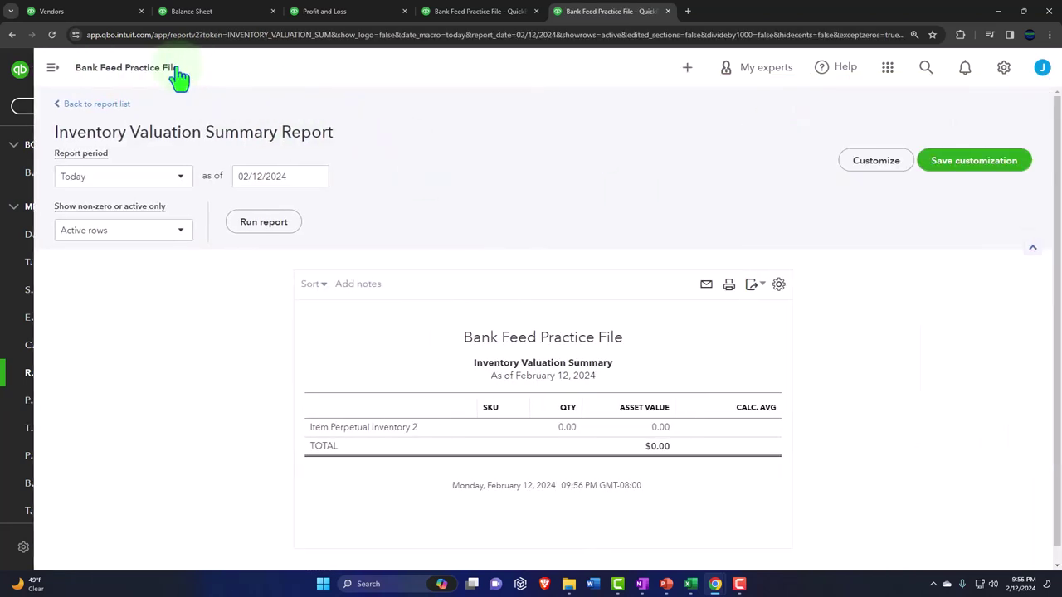
Step: Set the Inventory Valuation Summary's as-of date to 02/29/2024 and run the report
click(251, 175)
key(ctrl+a)
text(0)
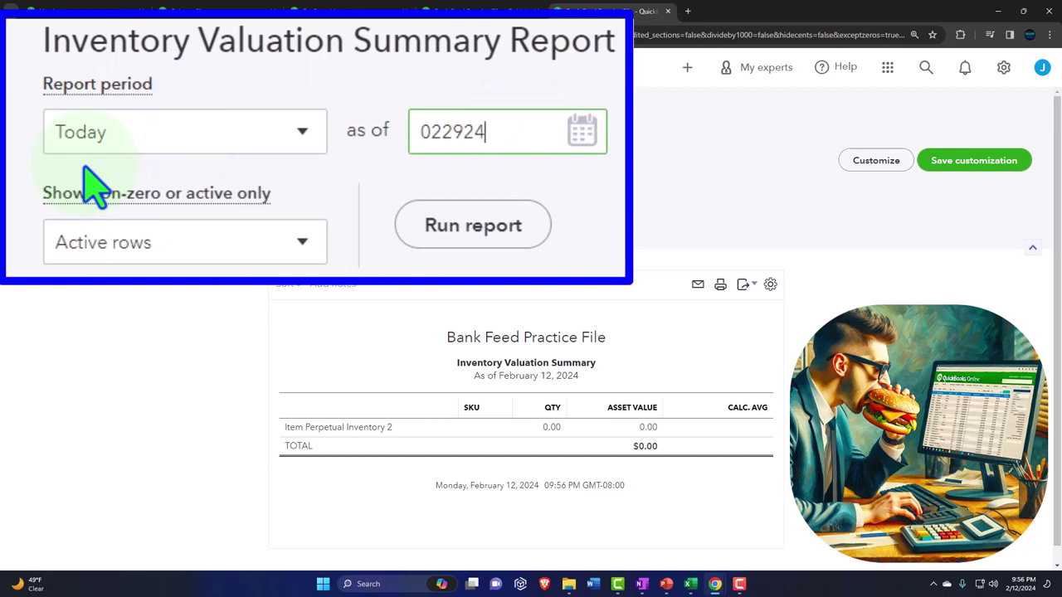
click(212, 230)
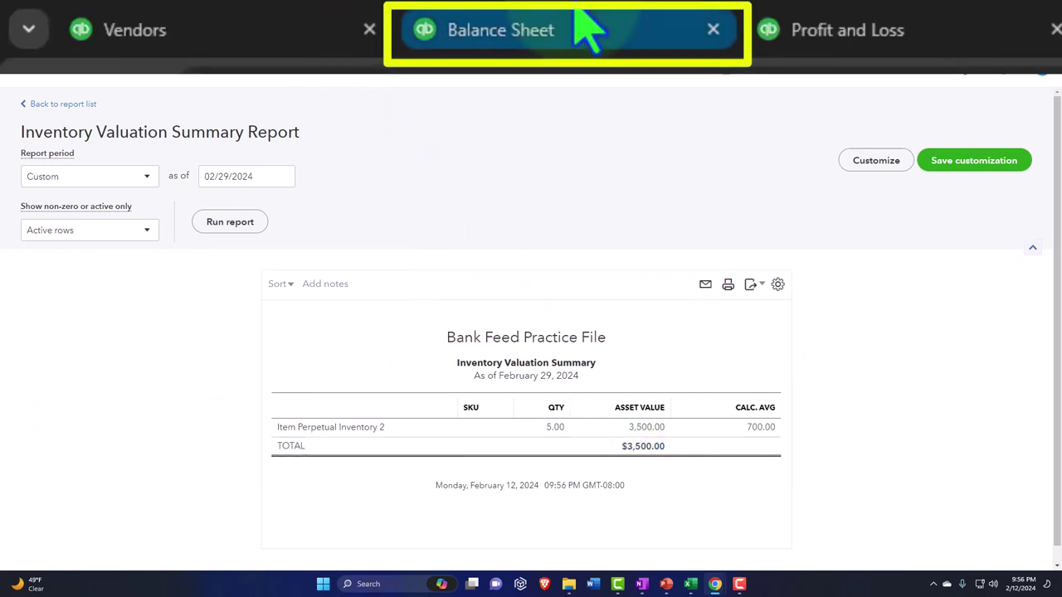
Step: Check the balance sheet, open the bank transactions awaiting review, and locate the 02/07/2024 Firm in China entry with the navigation pane collapsed
click(224, 10)
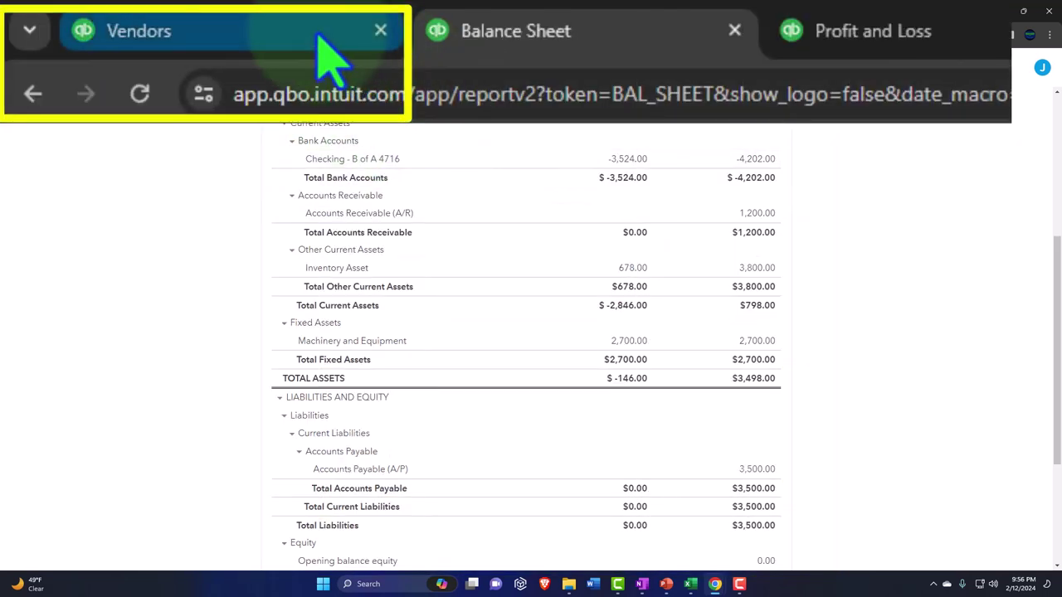
click(118, 13)
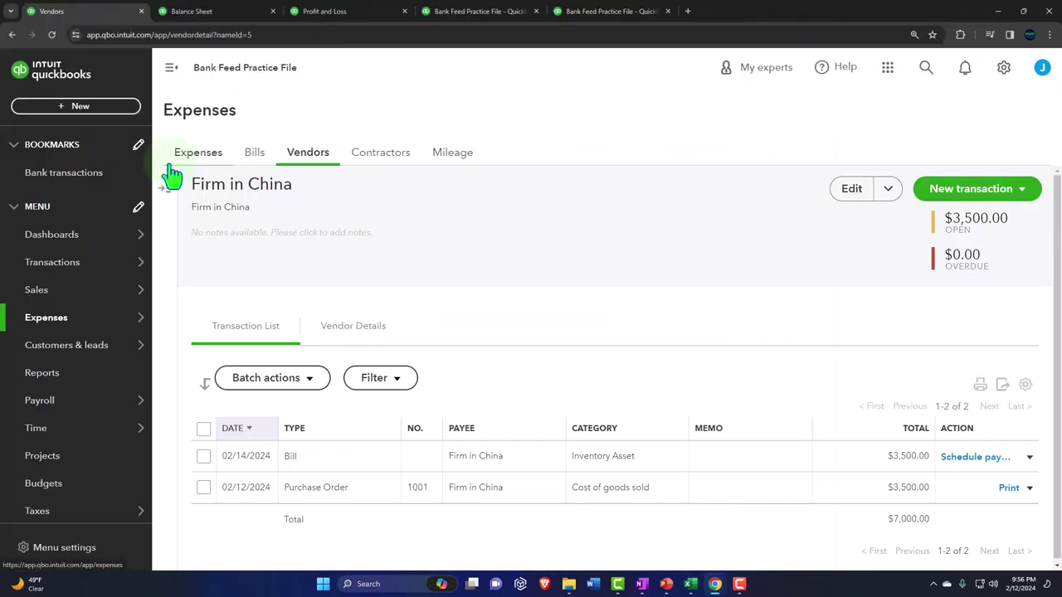
mouse_move(98, 247)
mouse_move(68, 265)
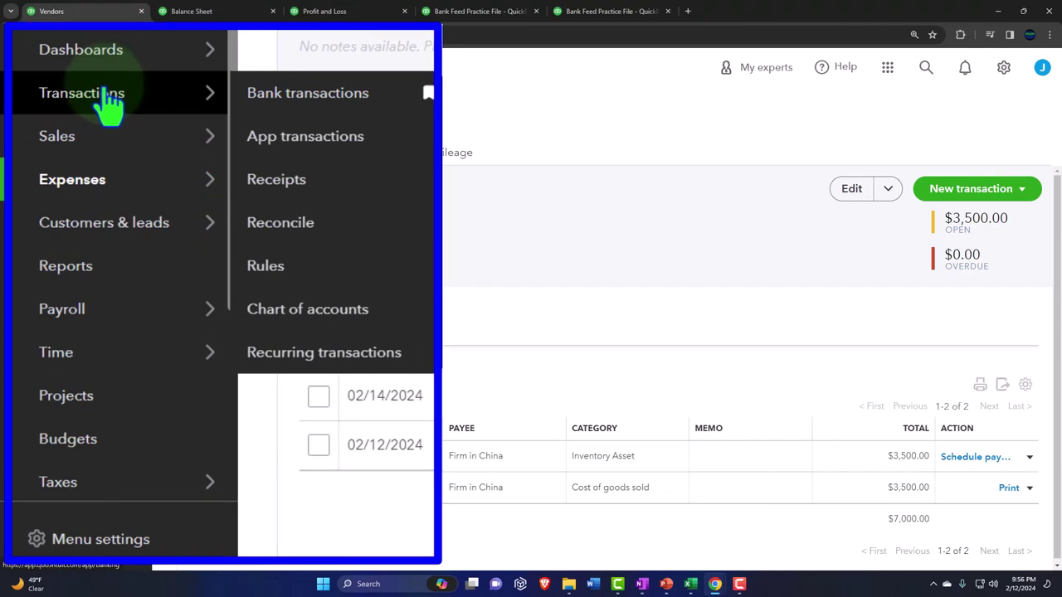
click(68, 264)
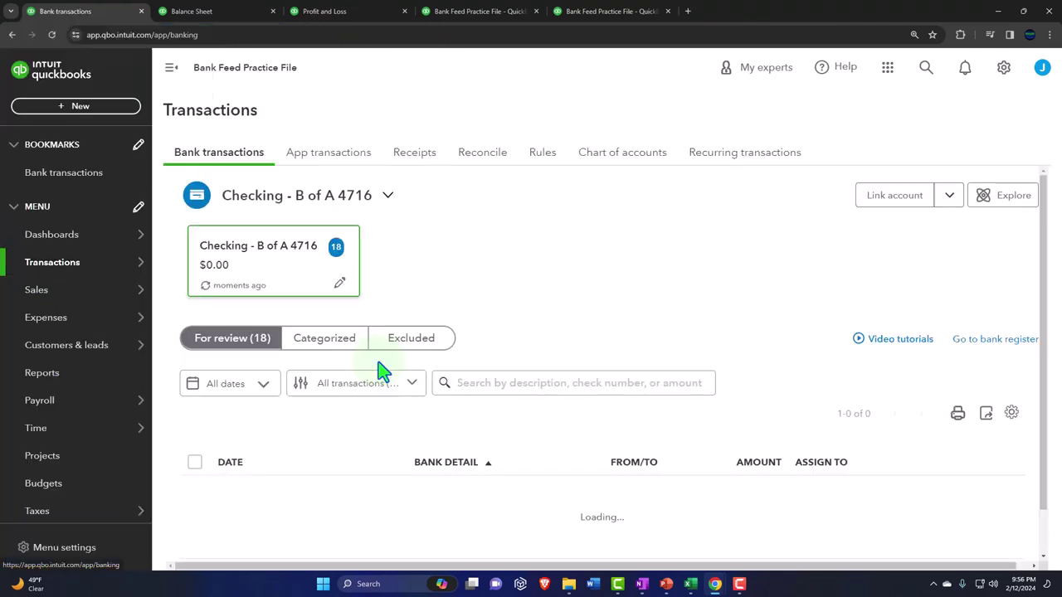
scroll(382, 365, down, 1)
scroll(381, 362, down, 3)
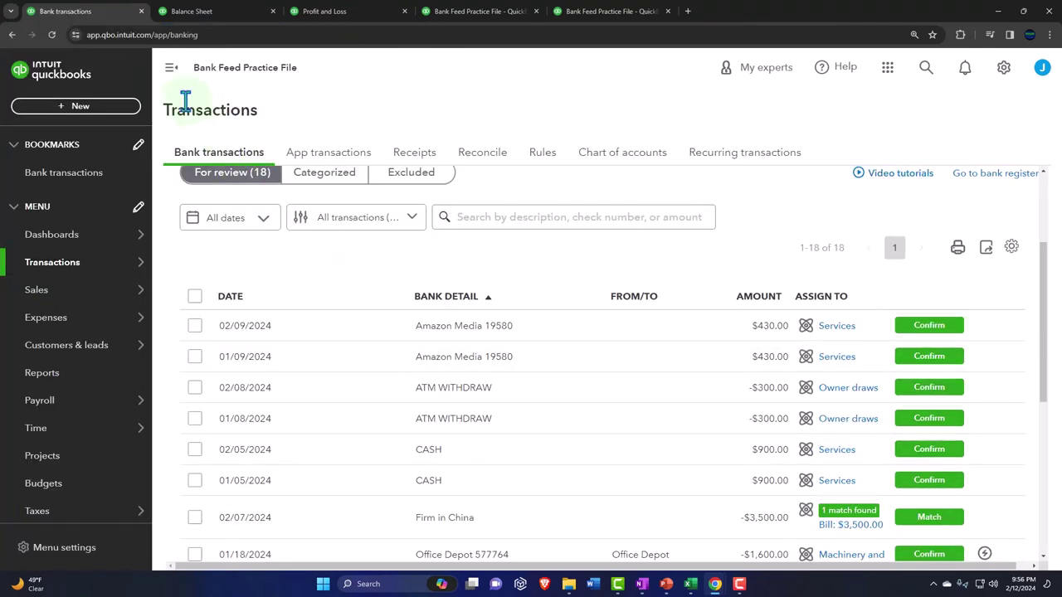
click(171, 67)
scroll(261, 239, down, 3)
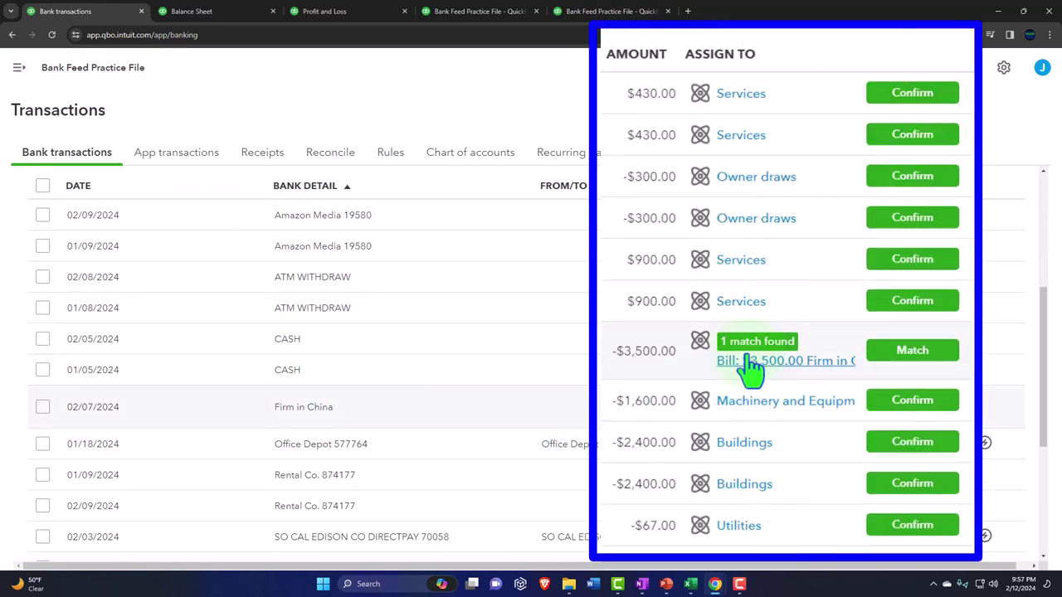
scroll(760, 367, down, 2)
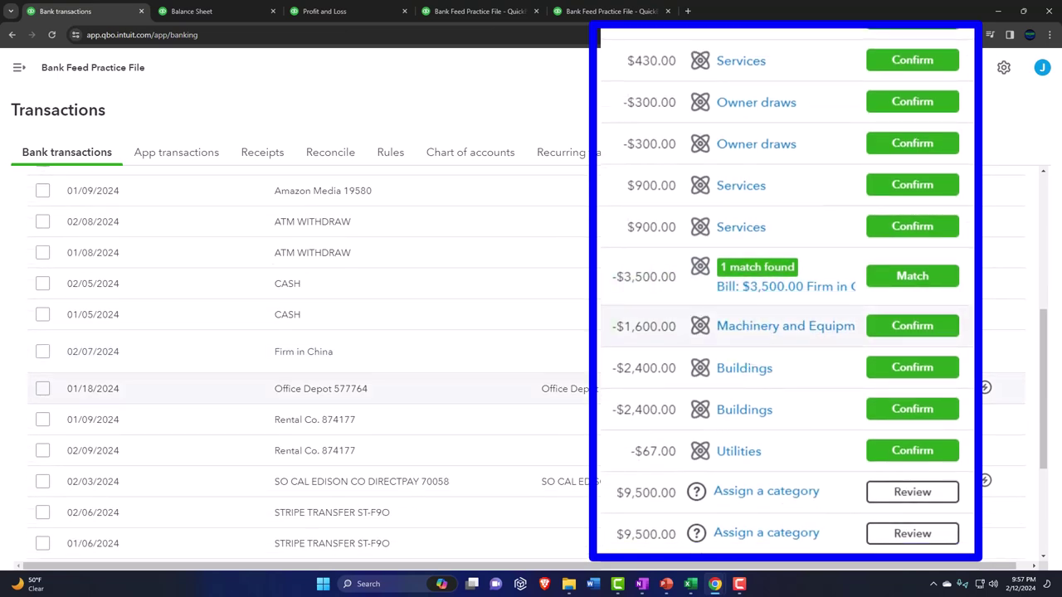
Step: Expand the Firm in China bank transaction and review its Categorize and Match options, leaving Match selected without accepting it
click(274, 363)
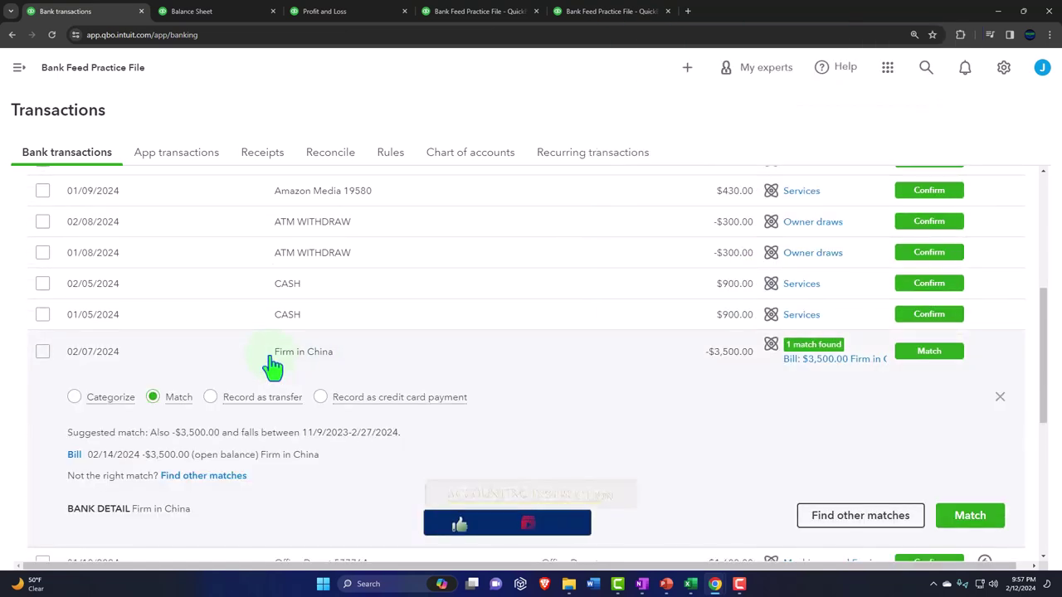
scroll(218, 376, down, 3)
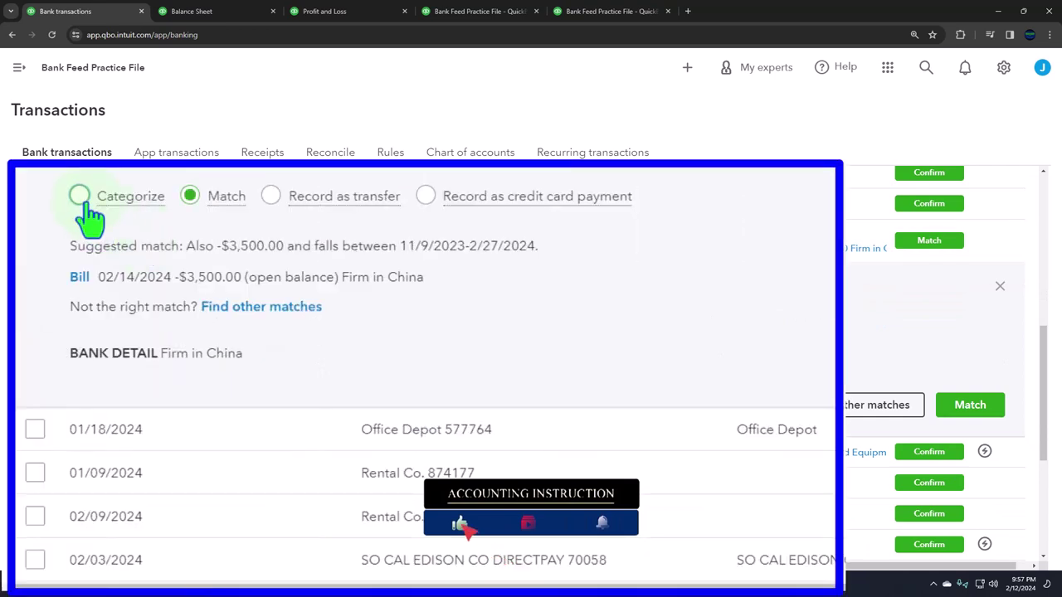
click(74, 286)
click(189, 199)
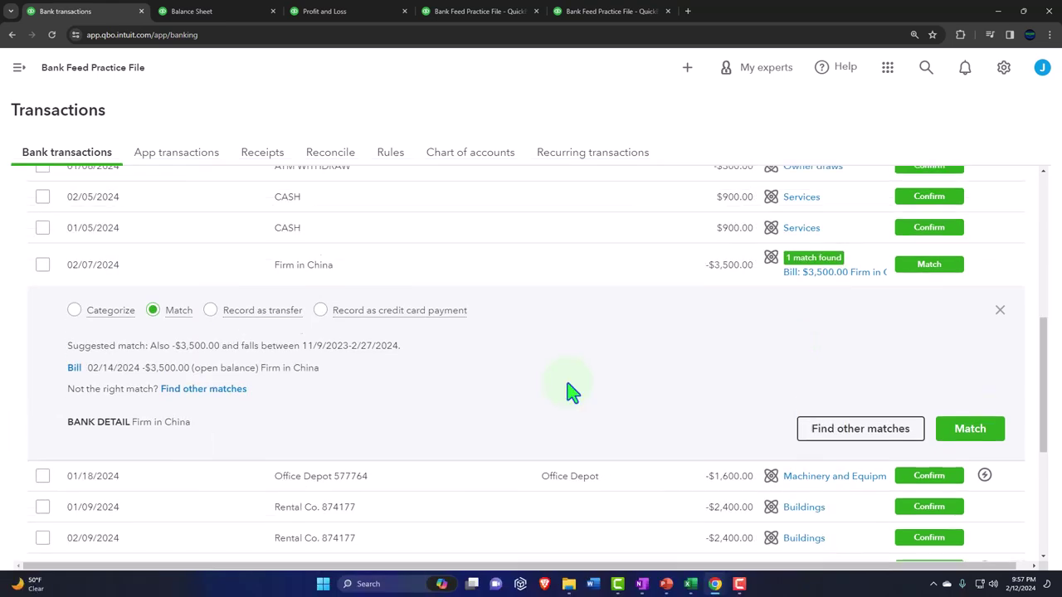
Step: Open the vendors list, filter it to vendors with open bills, and leave the navigation pane collapsed
scroll(569, 391, up, 3)
click(18, 67)
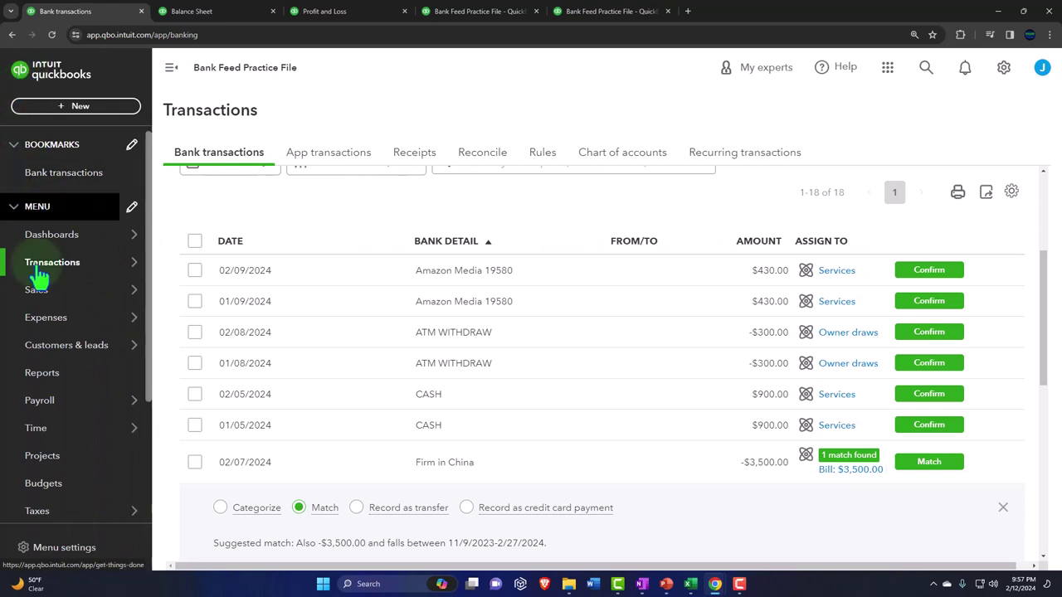
mouse_move(46, 319)
click(178, 375)
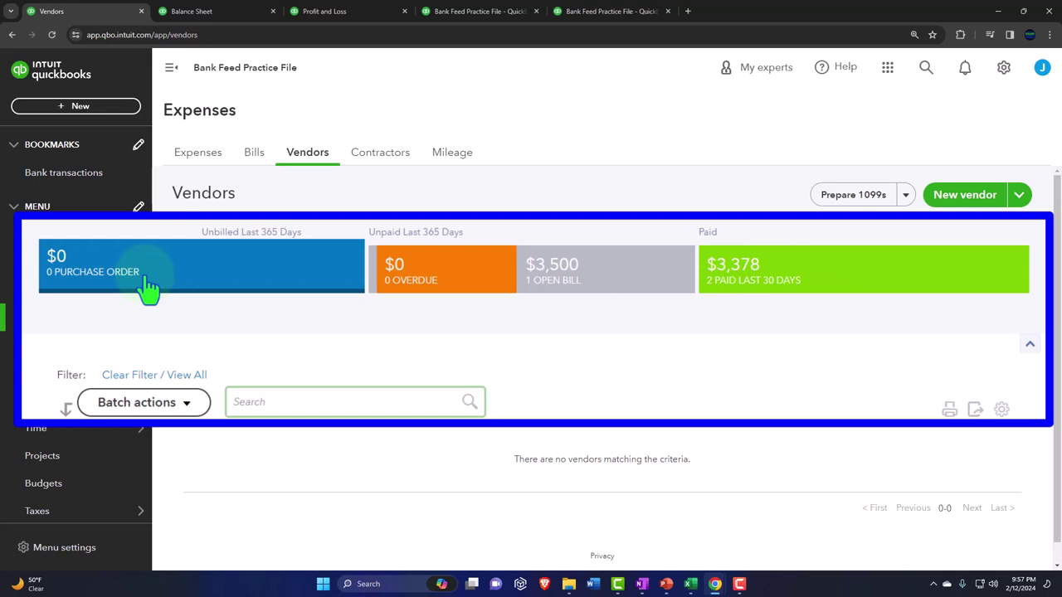
click(569, 297)
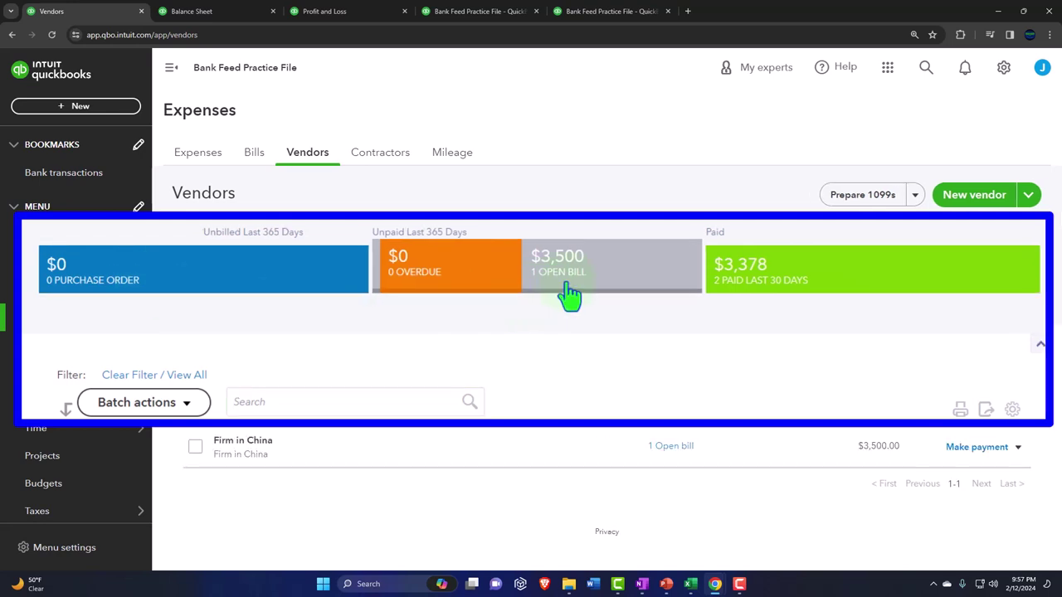
click(171, 67)
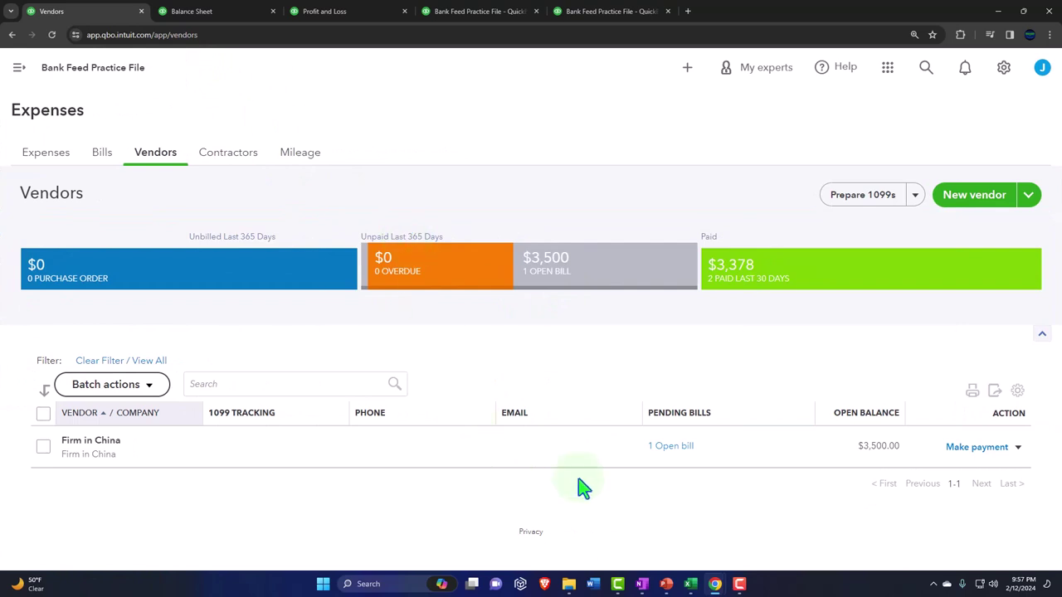
Step: Pay Firm in China's open 3,500.00 bill from Checking - B of A 4716, dated 02/18/2024, and save and close the payment
click(999, 458)
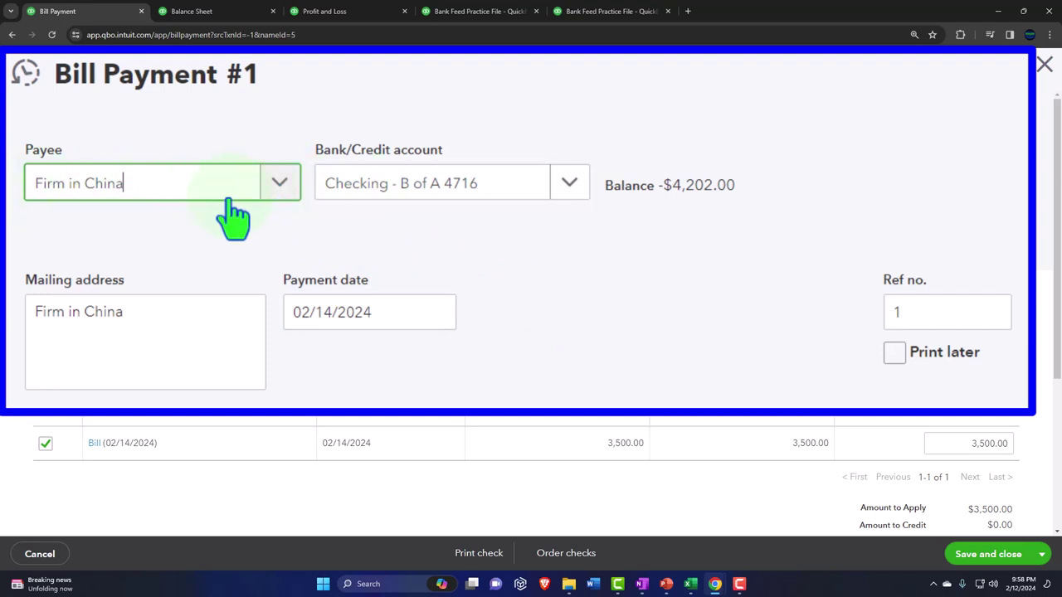
click(377, 314)
key(plus)
key(plus)
key(plus)
key(plus)
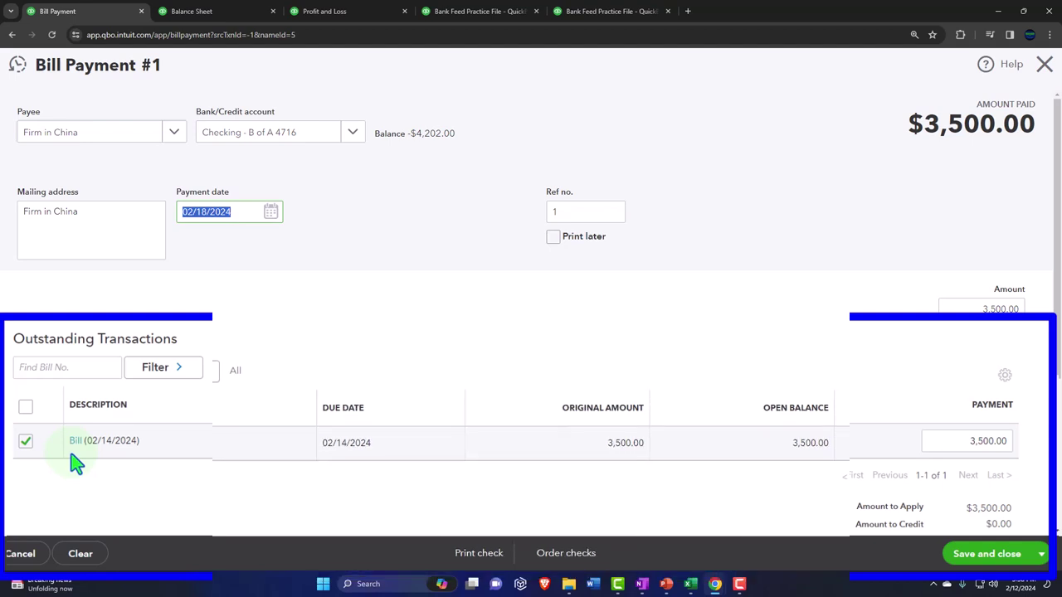
scroll(90, 462, down, 2)
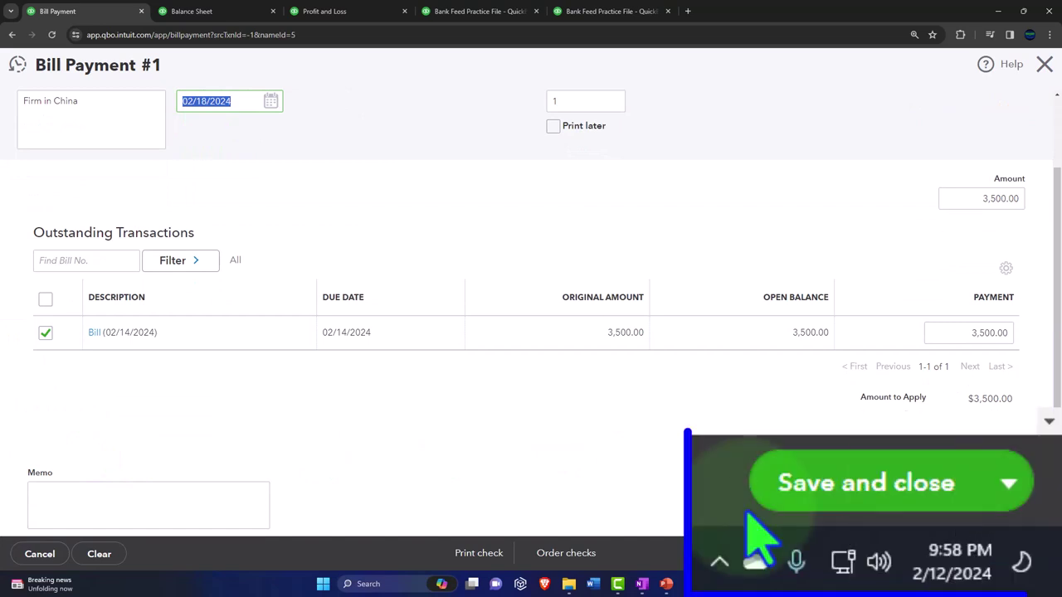
click(984, 554)
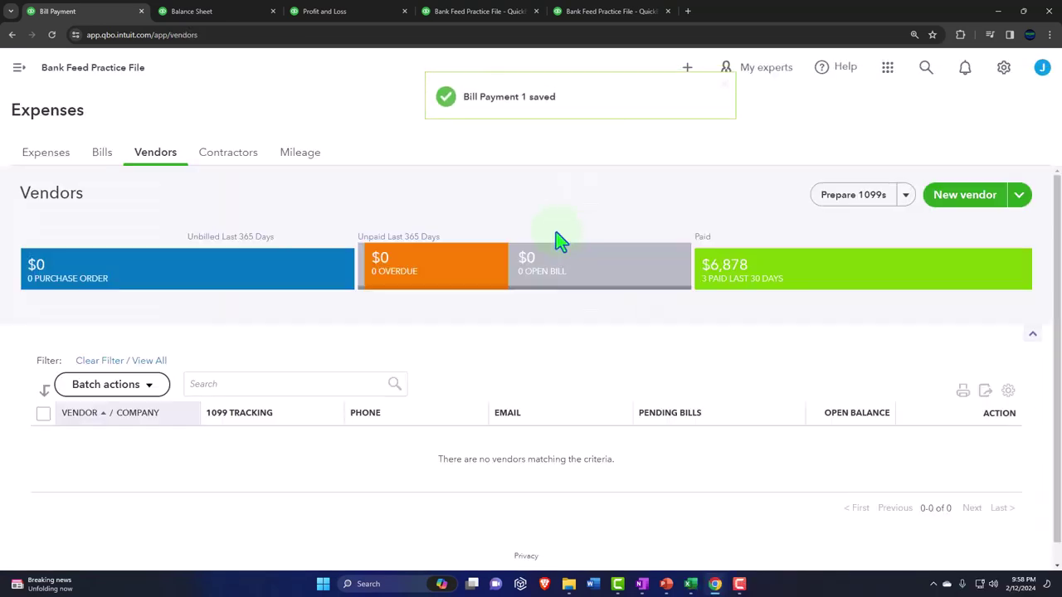
Step: Rerun the balance sheet report and look over its January and February asset figures
click(220, 11)
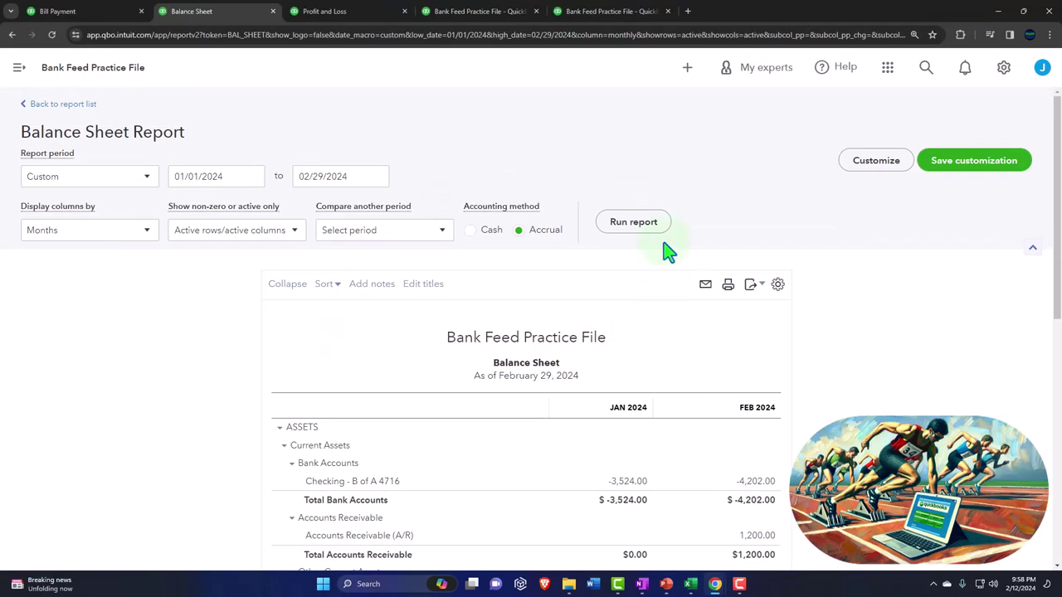
click(646, 226)
scroll(643, 230, down, 2)
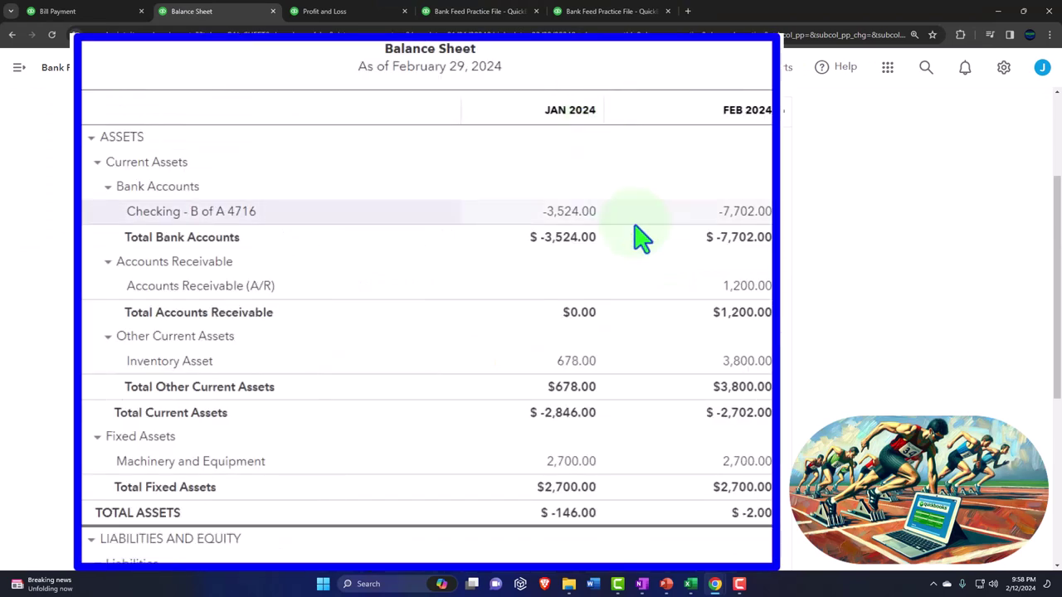
scroll(635, 237, down, 2)
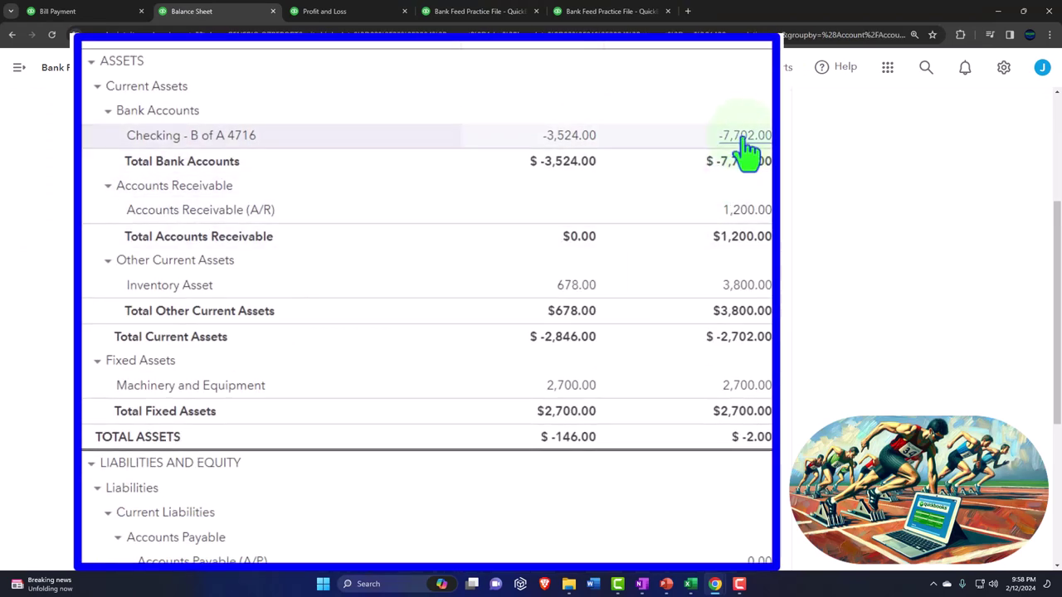
Step: Open the transactions behind the balance sheet's February checking balance, then view and close the Accounts Payable account details
click(741, 139)
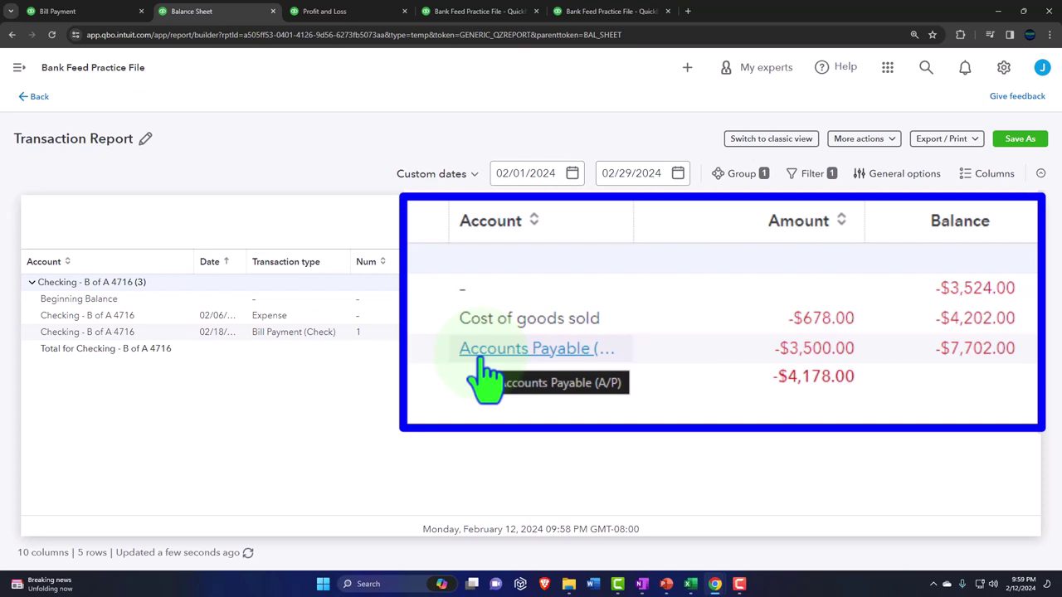
click(481, 360)
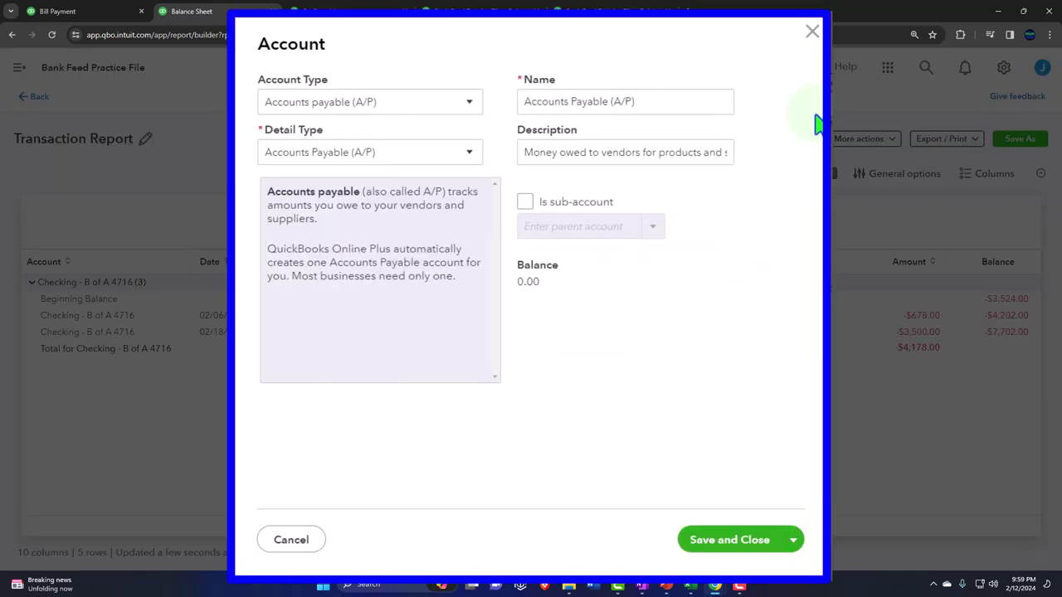
click(812, 33)
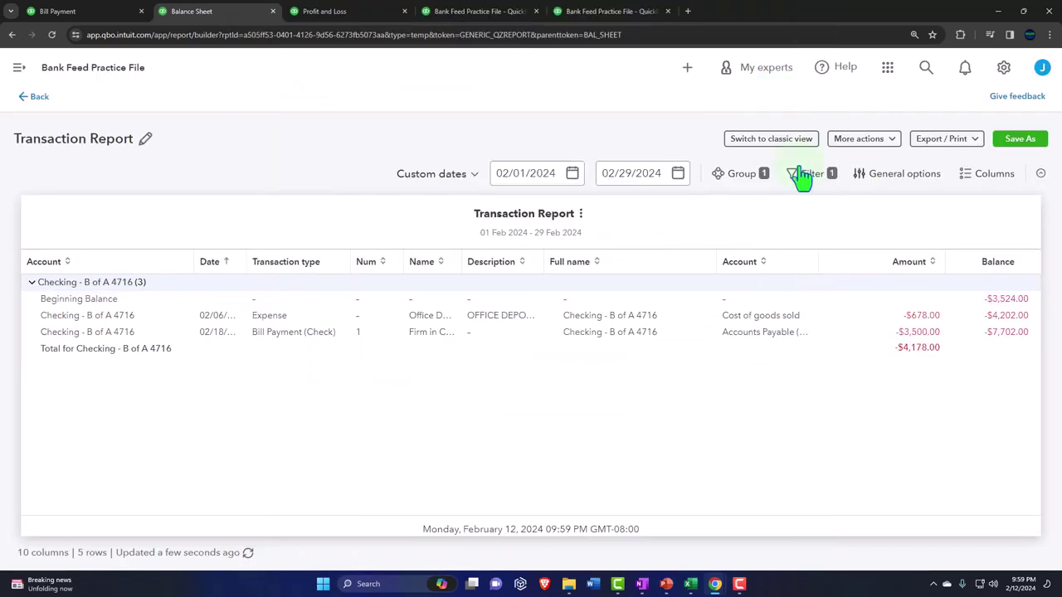
Step: Inspect Firm in China's bill payment and its linked bill's item details, then return to the balance sheet
click(916, 333)
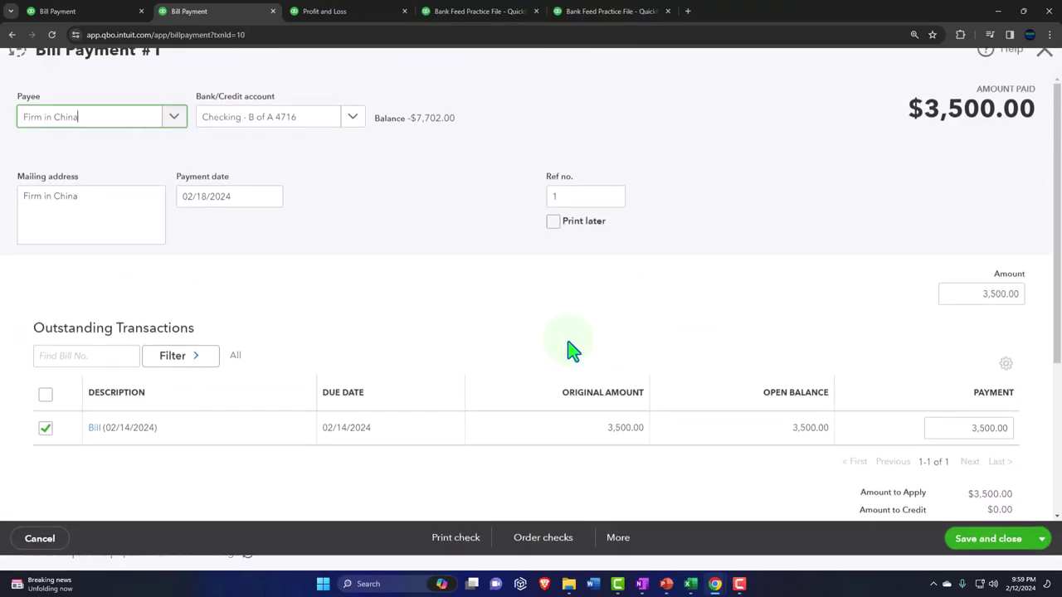
click(95, 443)
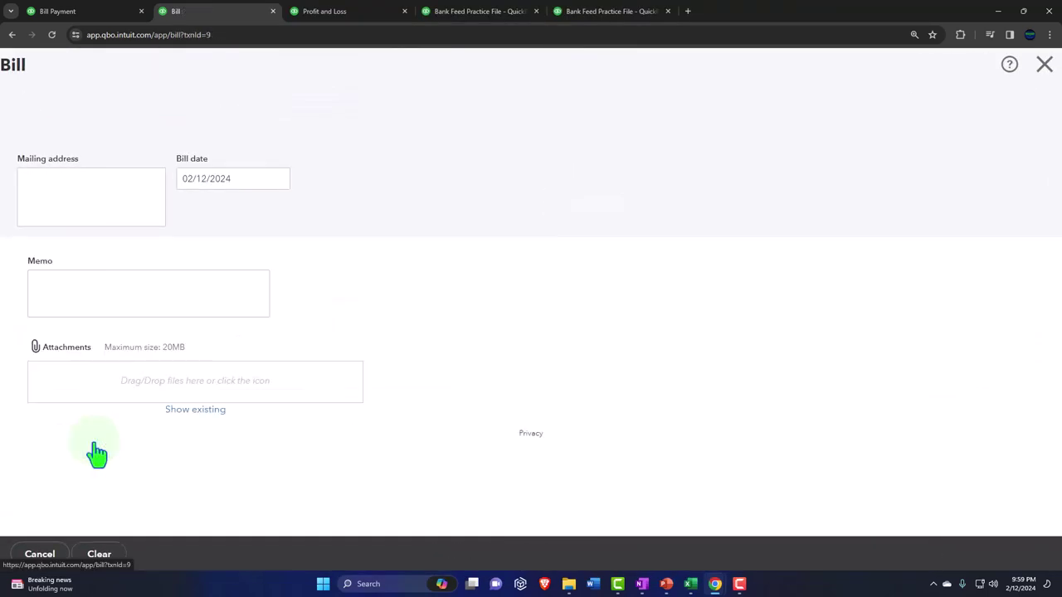
scroll(268, 324, down, 5)
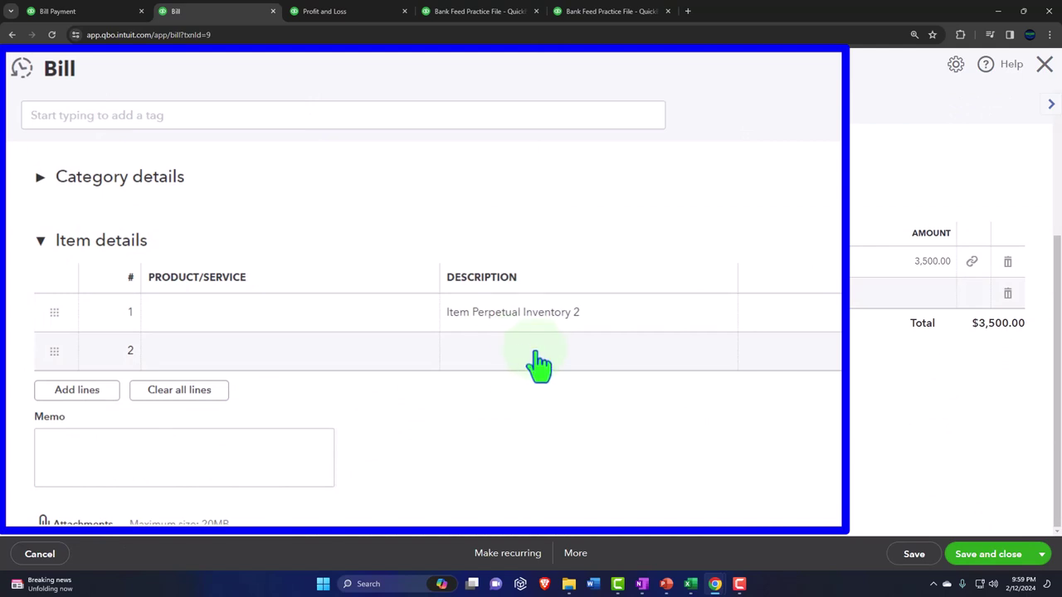
scroll(704, 358, up, 2)
click(1045, 66)
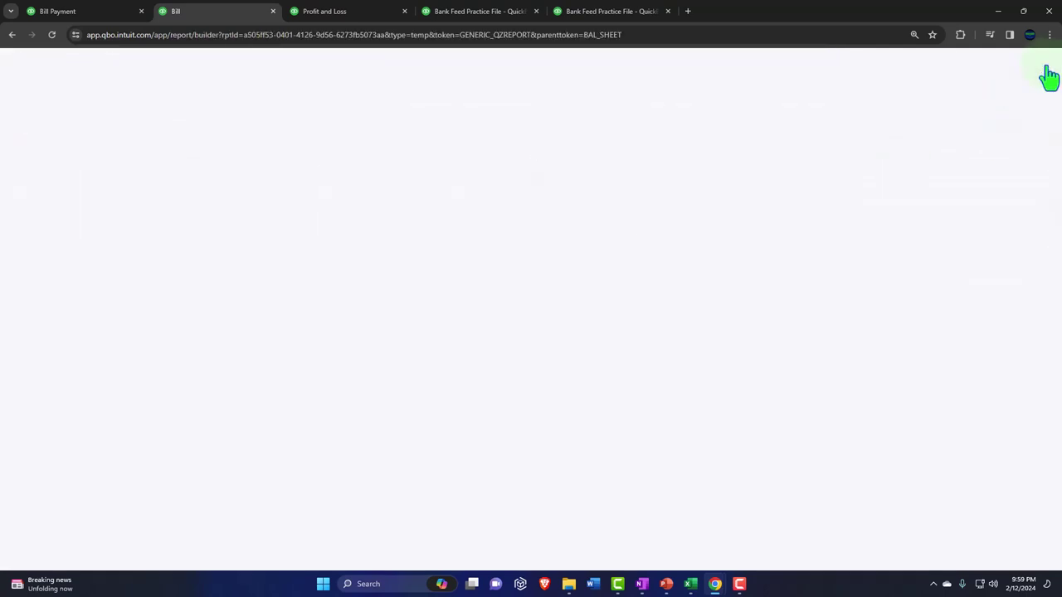
click(31, 97)
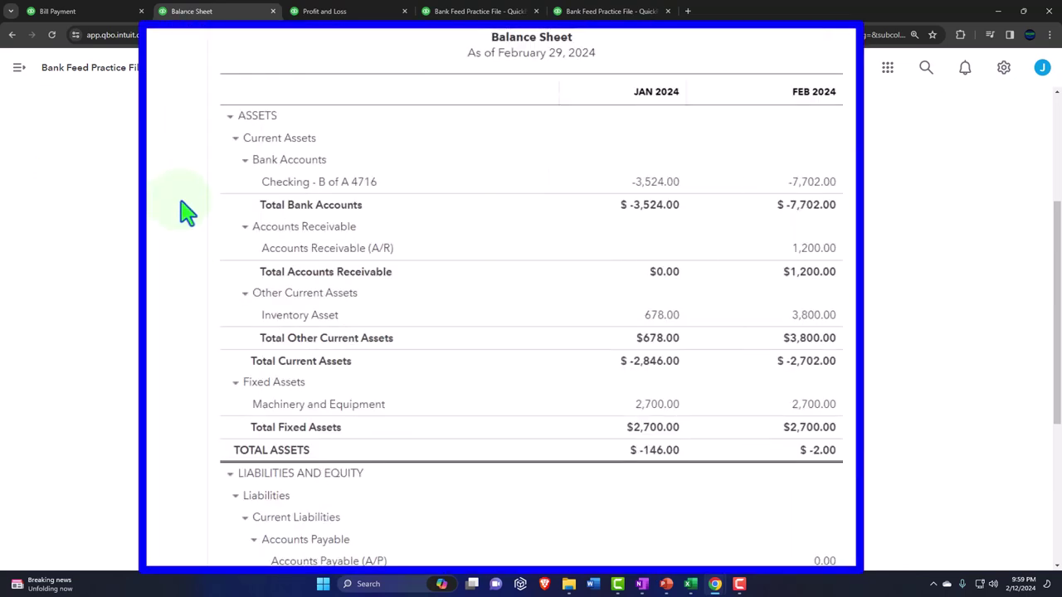
Step: Review the bill and payment entries behind February's Accounts Payable on the balance sheet, then go back to the report
scroll(187, 212, down, 3)
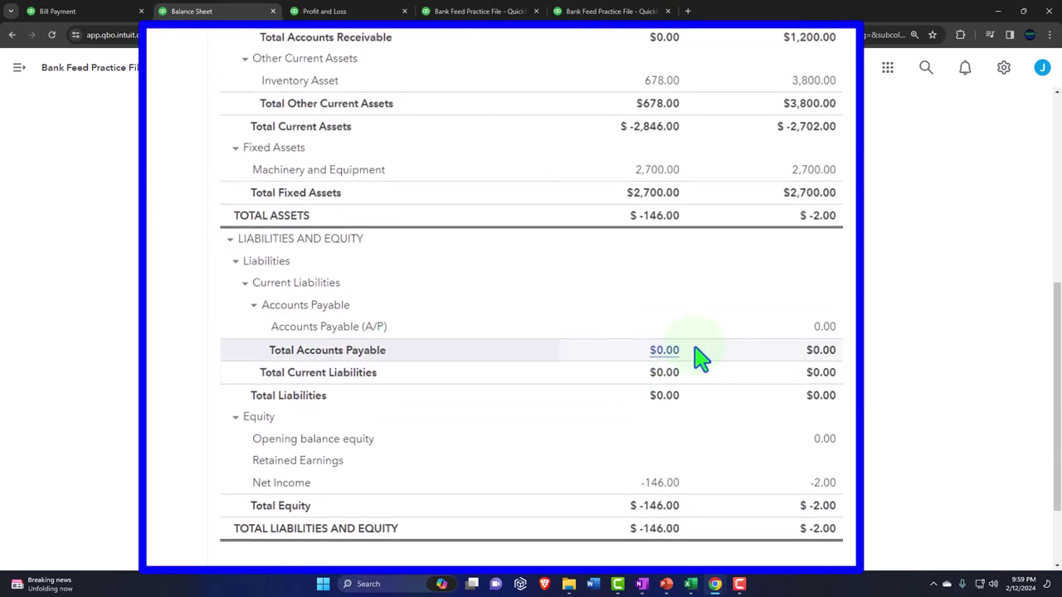
click(819, 332)
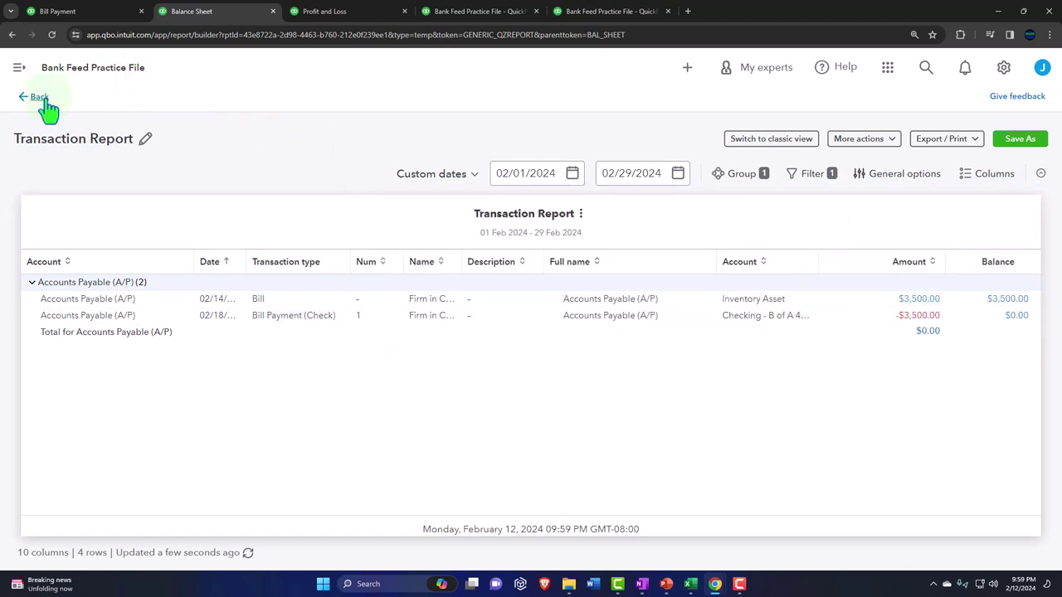
click(39, 98)
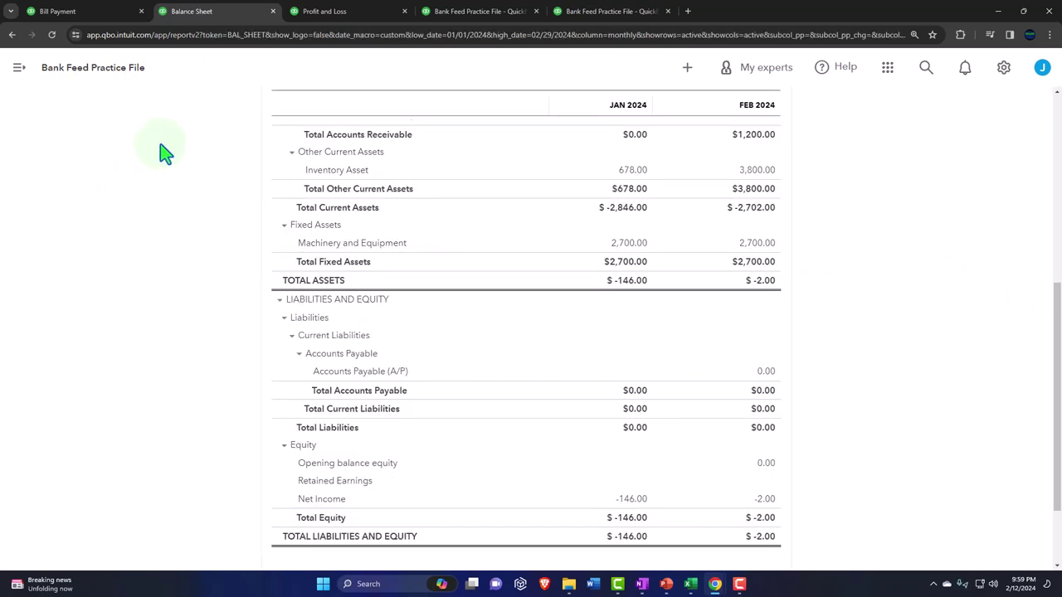
Step: Switch back to the vendors page and review the purchase order, unpaid bill, and paid summaries
click(72, 12)
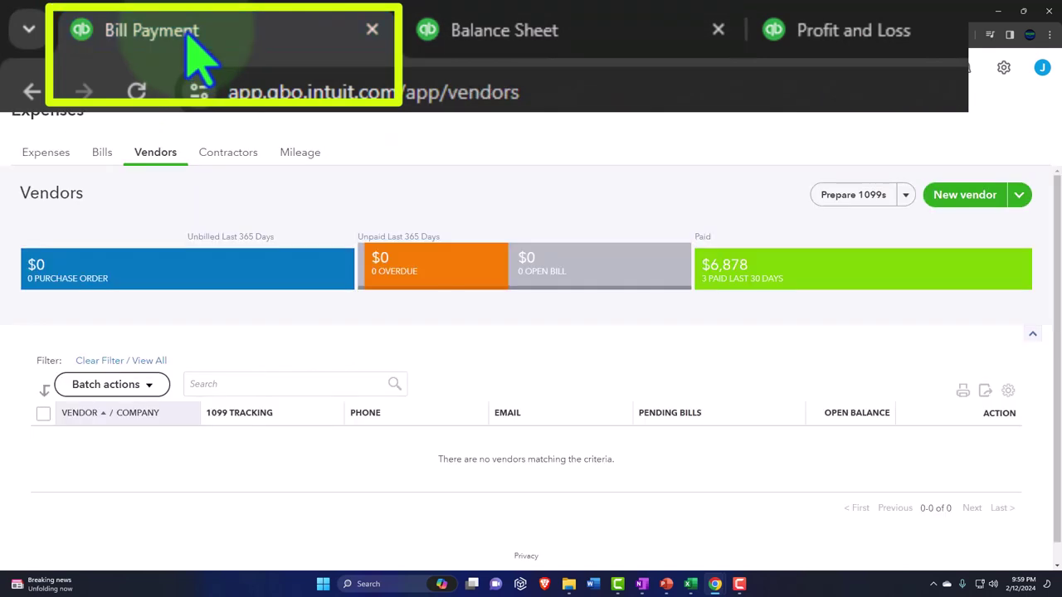
scroll(130, 272, down, 1)
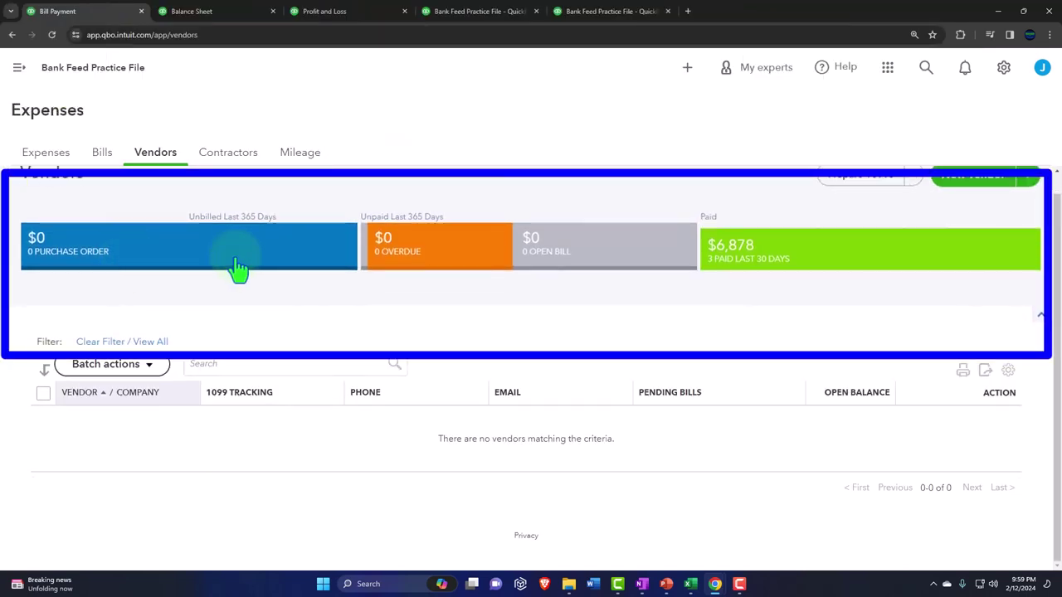
scroll(132, 220, up, 1)
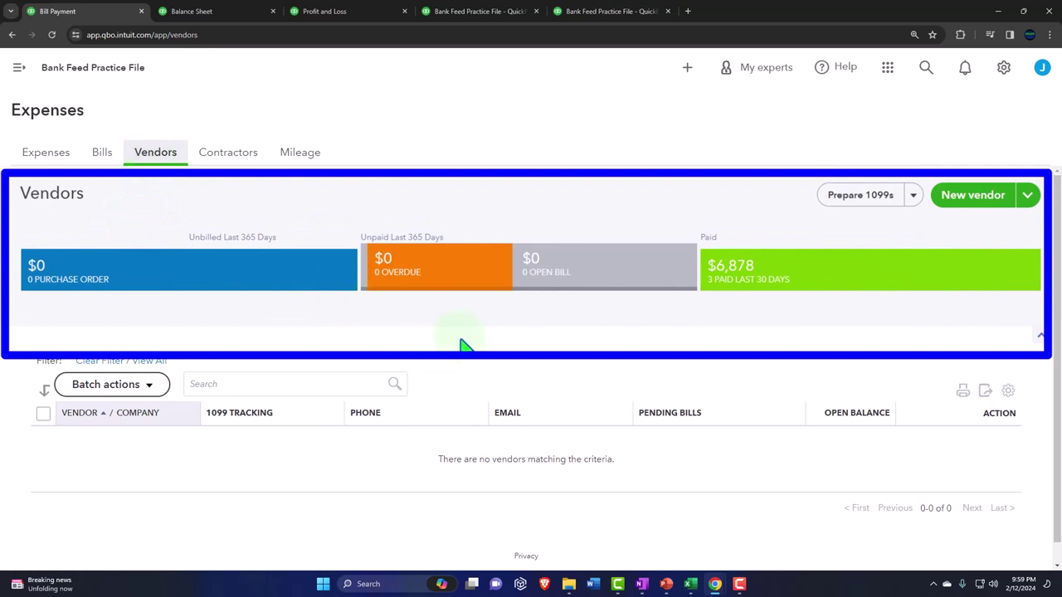
Step: Filter the vendors to those paid in the last 30 days and review Firm in China's transaction list
click(763, 289)
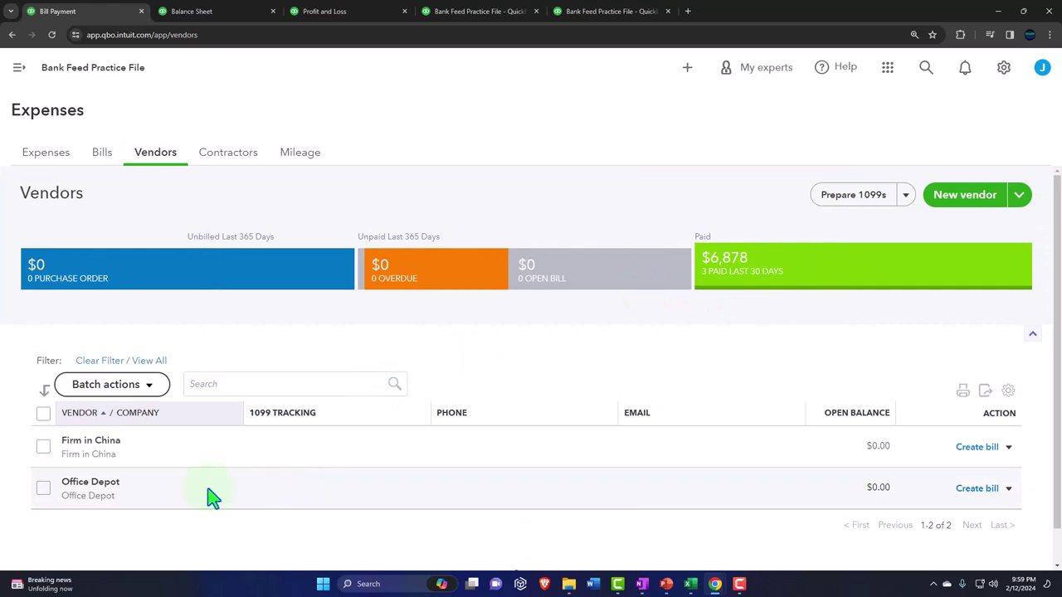
click(98, 446)
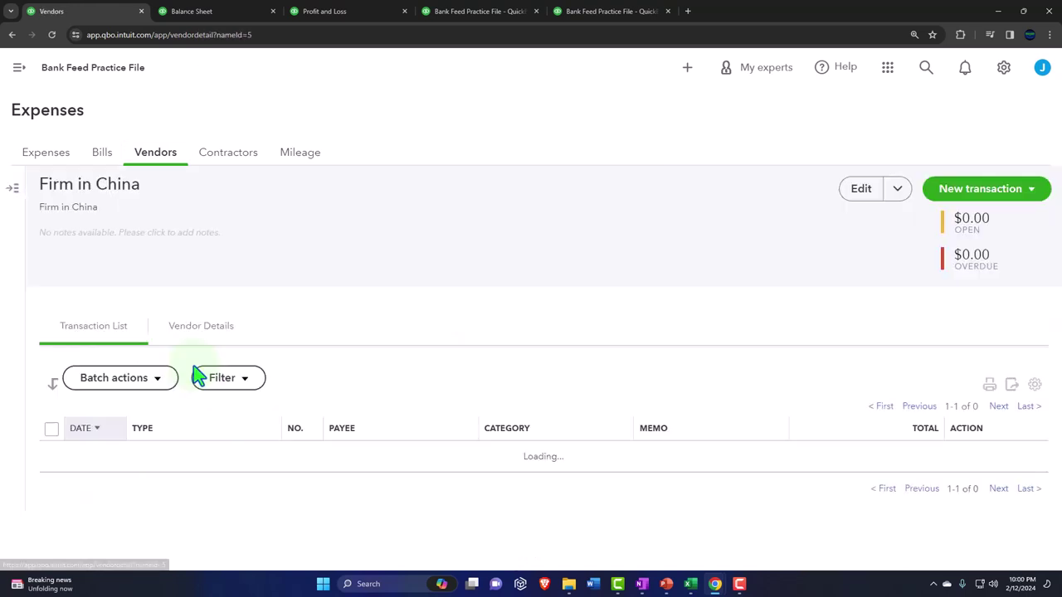
scroll(162, 448, down, 1)
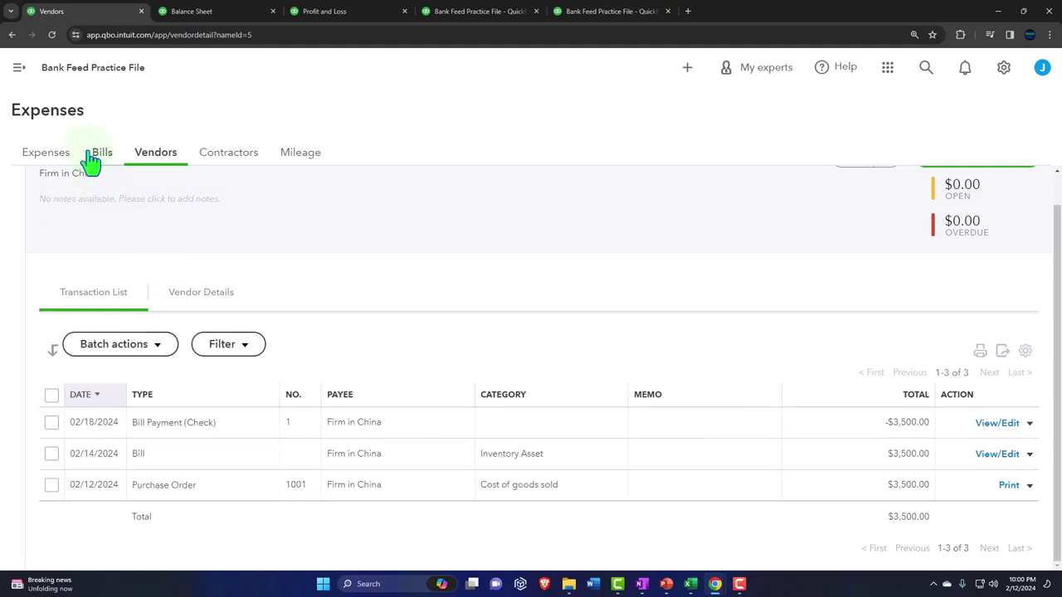
Step: Open the bank transactions and expand the 02/07/2024 Firm in China entry to review its suggested match
click(25, 71)
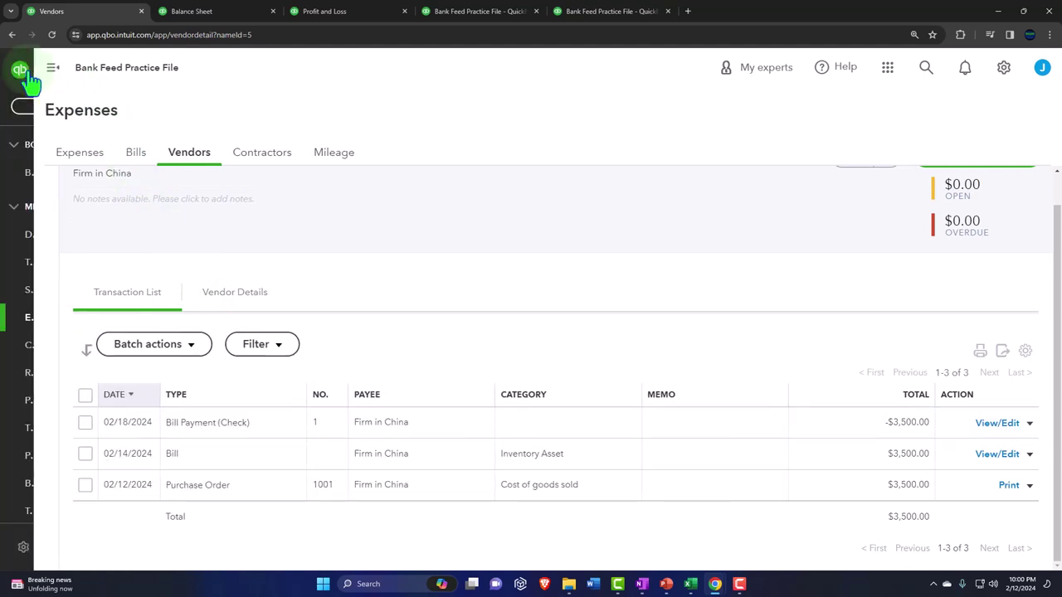
mouse_move(30, 265)
click(47, 110)
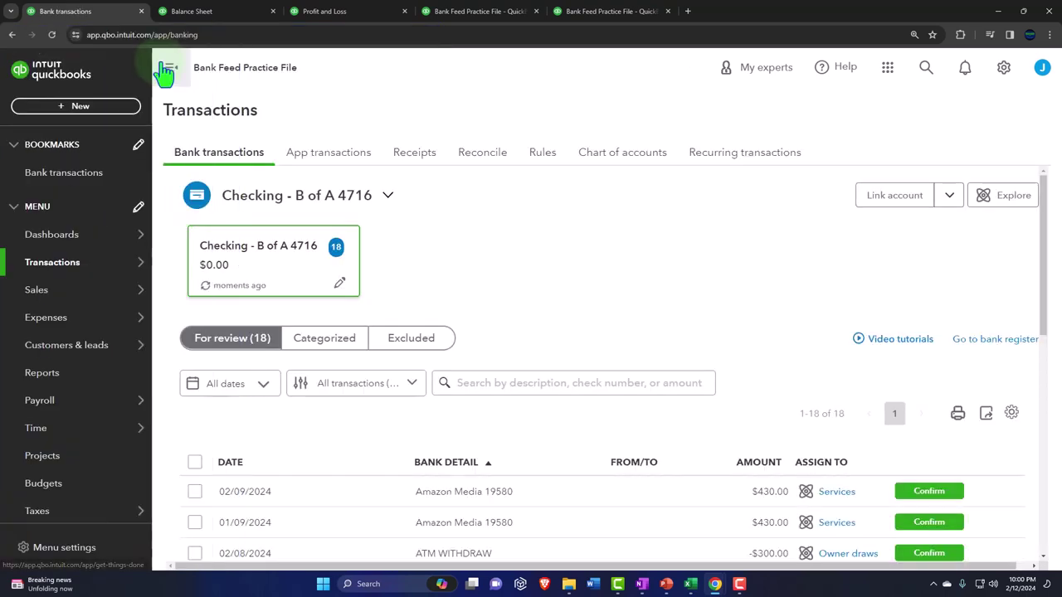
click(162, 67)
scroll(507, 372, down, 4)
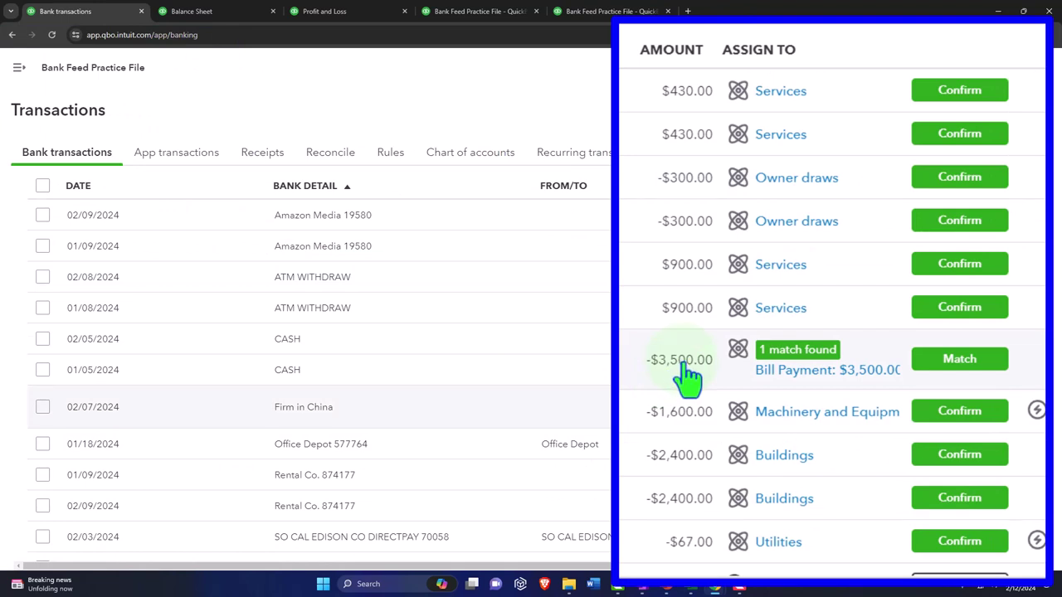
click(462, 409)
scroll(456, 407, down, 2)
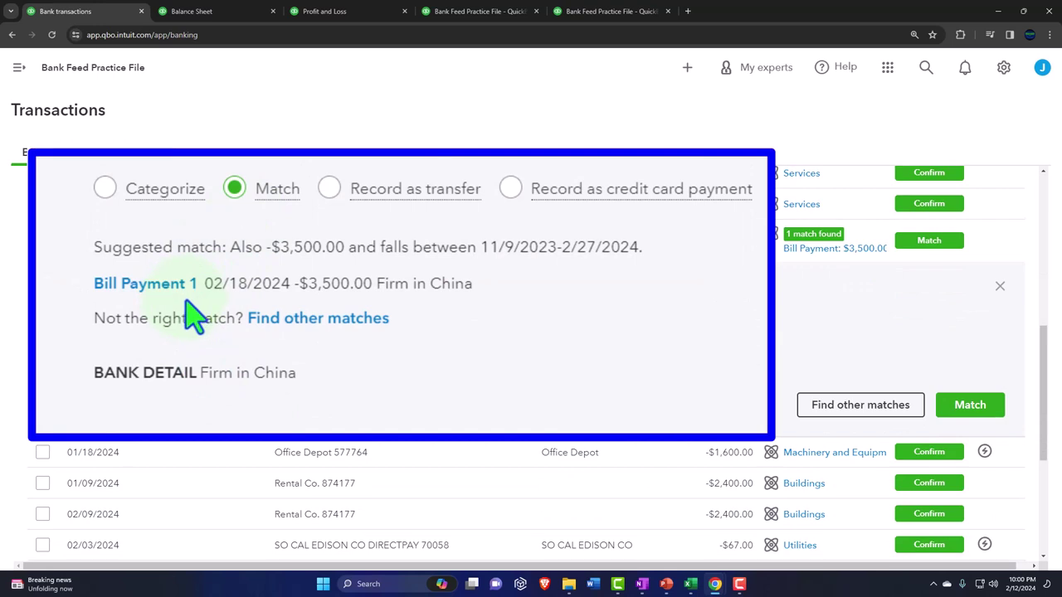
scroll(125, 365, up, 1)
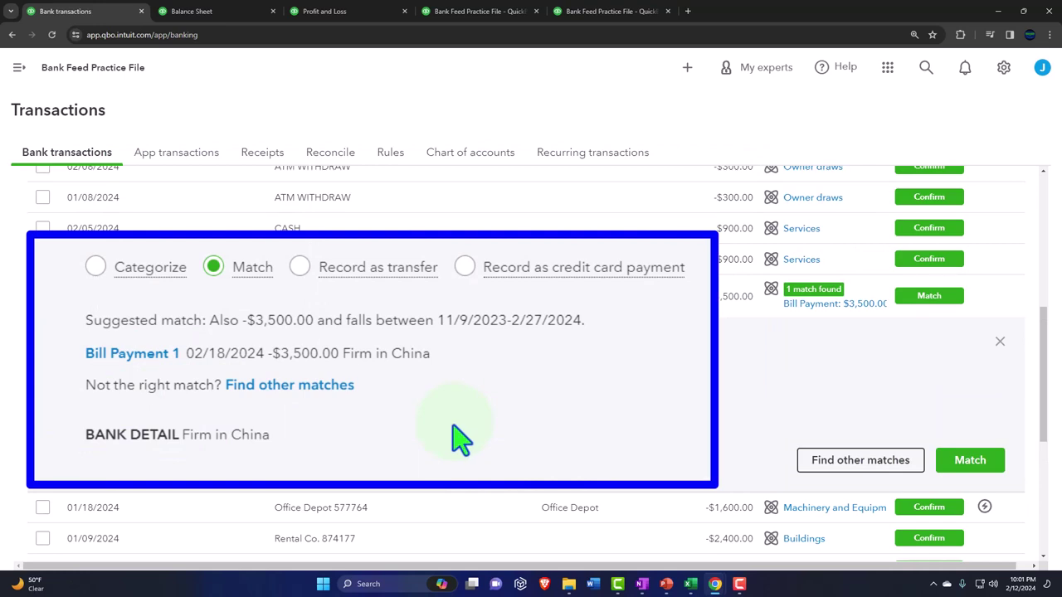
Step: Check the other possible matches and match the bank transaction to Firm in China's 02/18/2024 bill payment
click(823, 469)
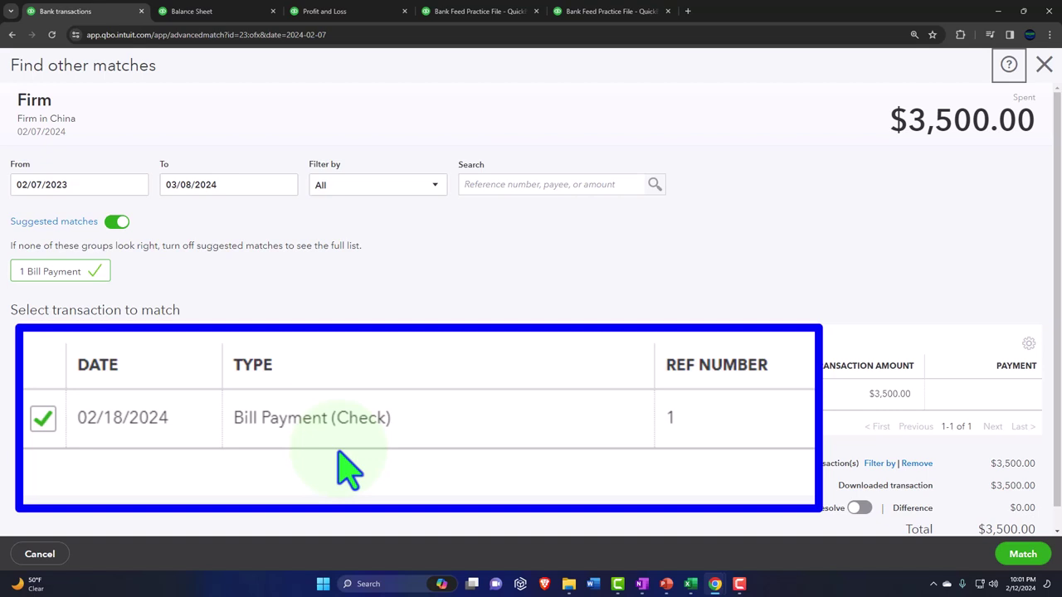
scroll(184, 421, down, 1)
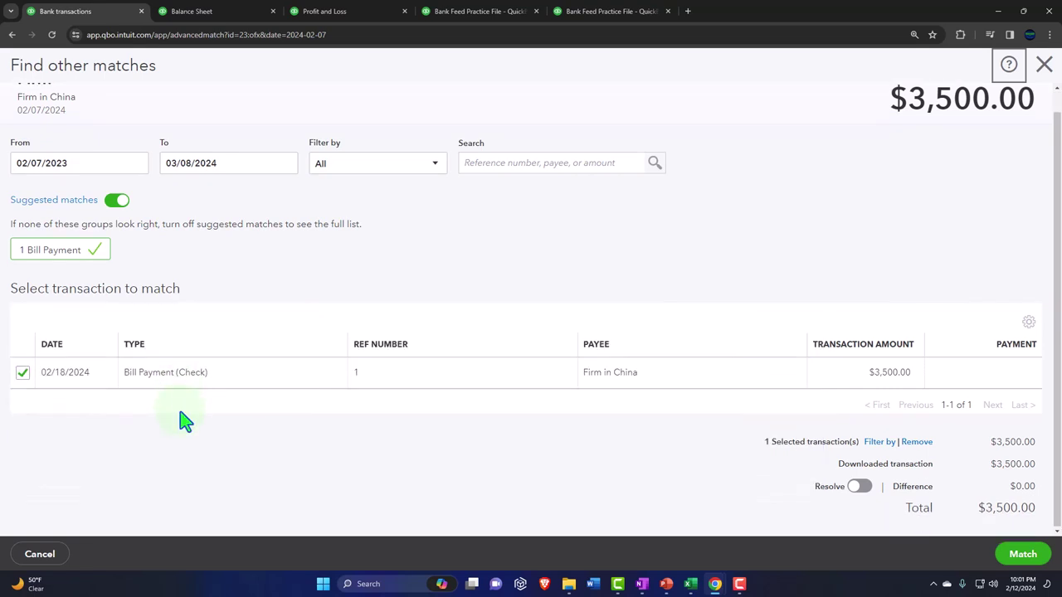
click(999, 531)
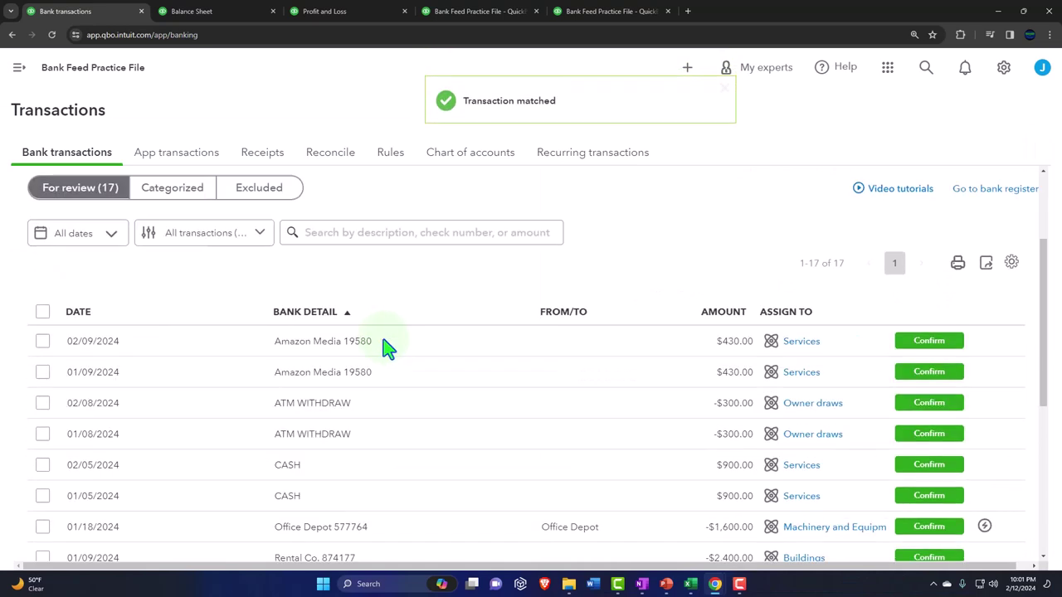
scroll(386, 347, down, 3)
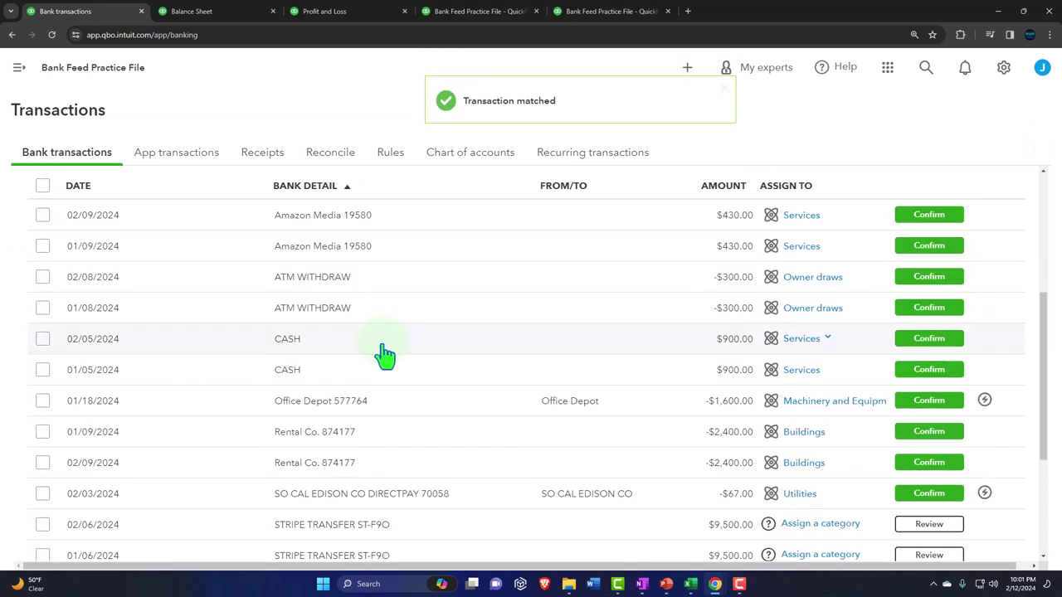
Step: Review the balance sheet's assets and liabilities, then return to the bank transactions' checking account summary
click(199, 11)
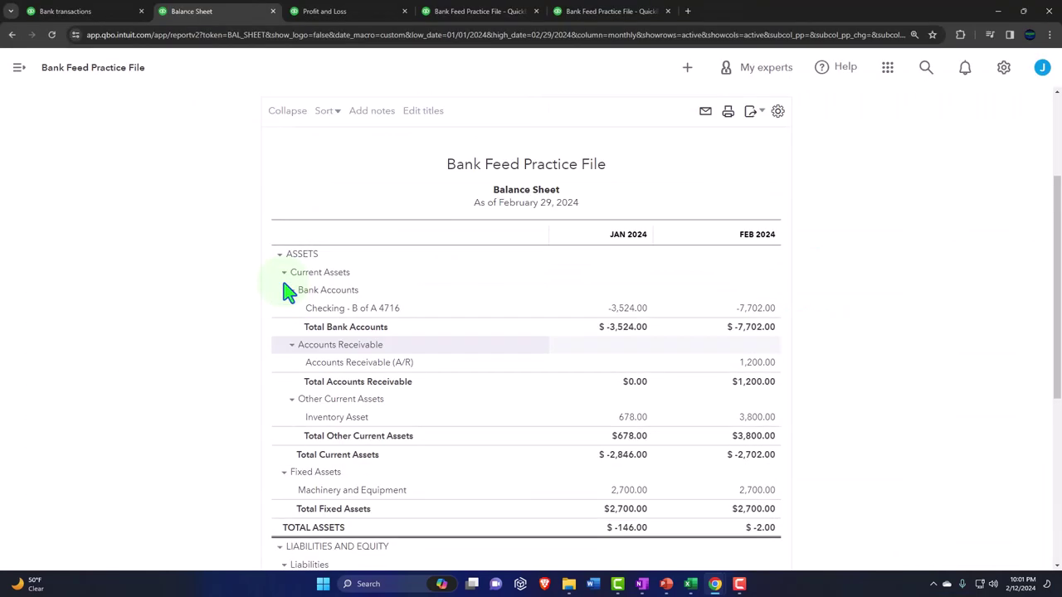
scroll(537, 211, up, 3)
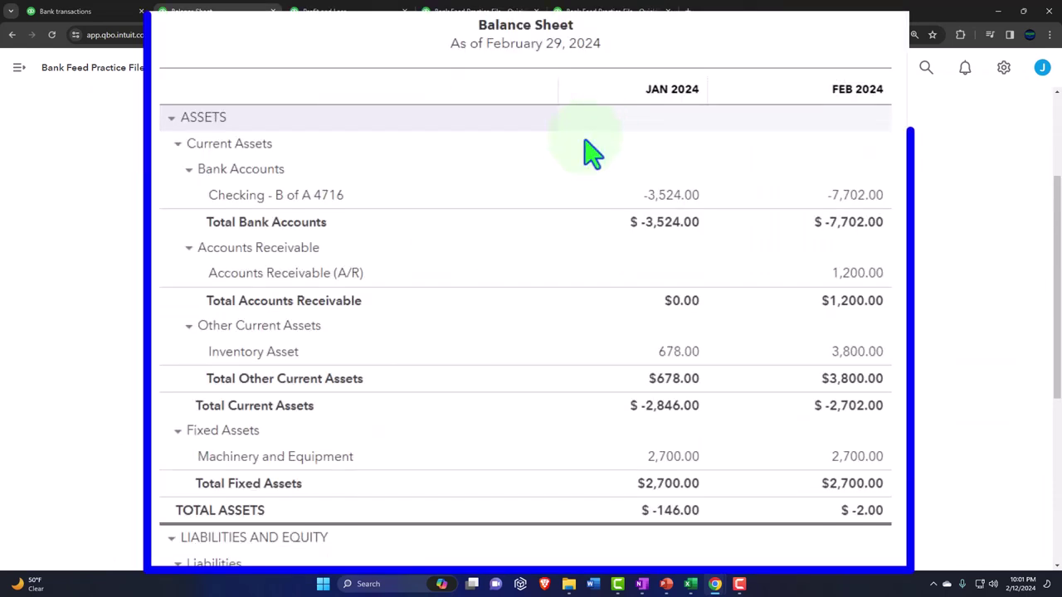
scroll(543, 159, down, 2)
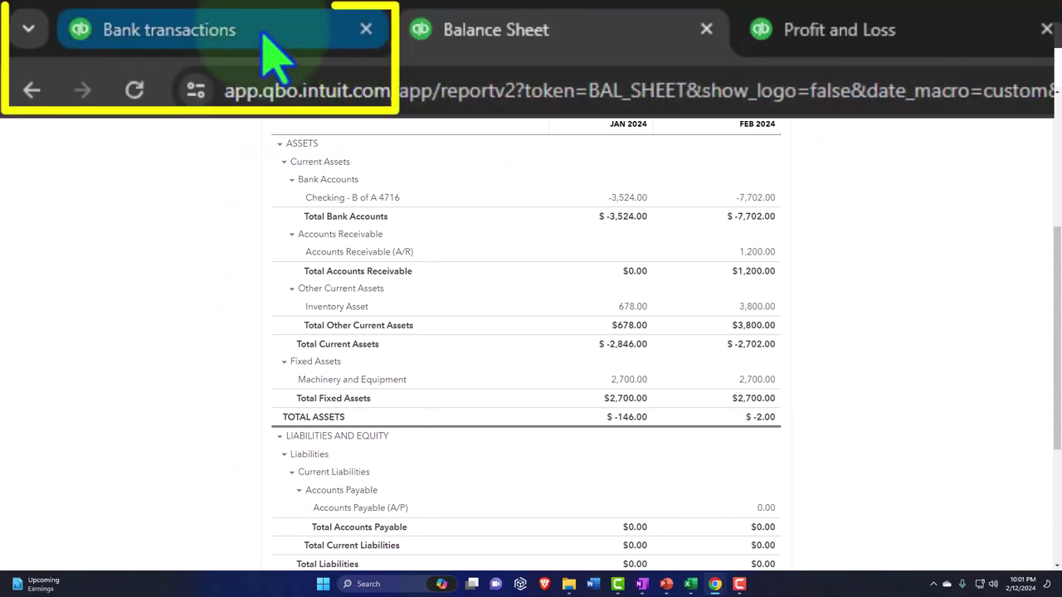
click(261, 35)
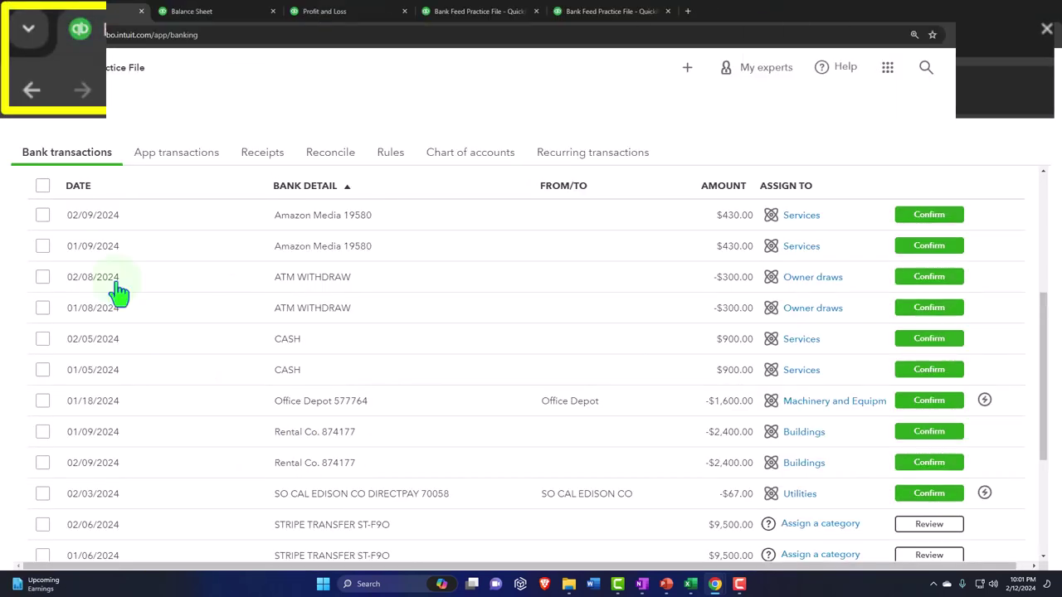
scroll(130, 387, up, 4)
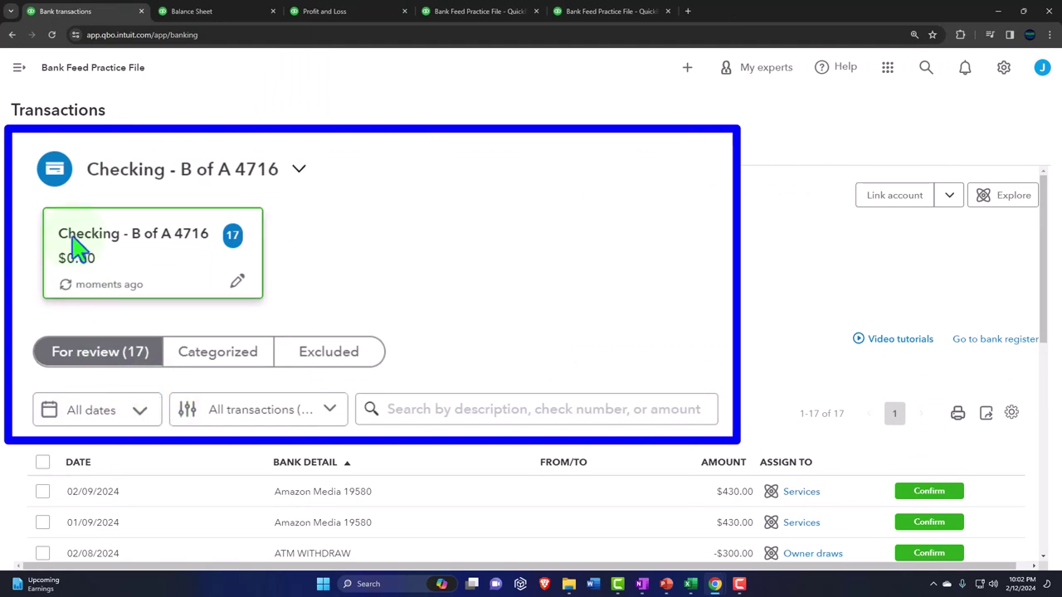
Step: Create a new invoice and add Customer 2 as its new customer
click(687, 69)
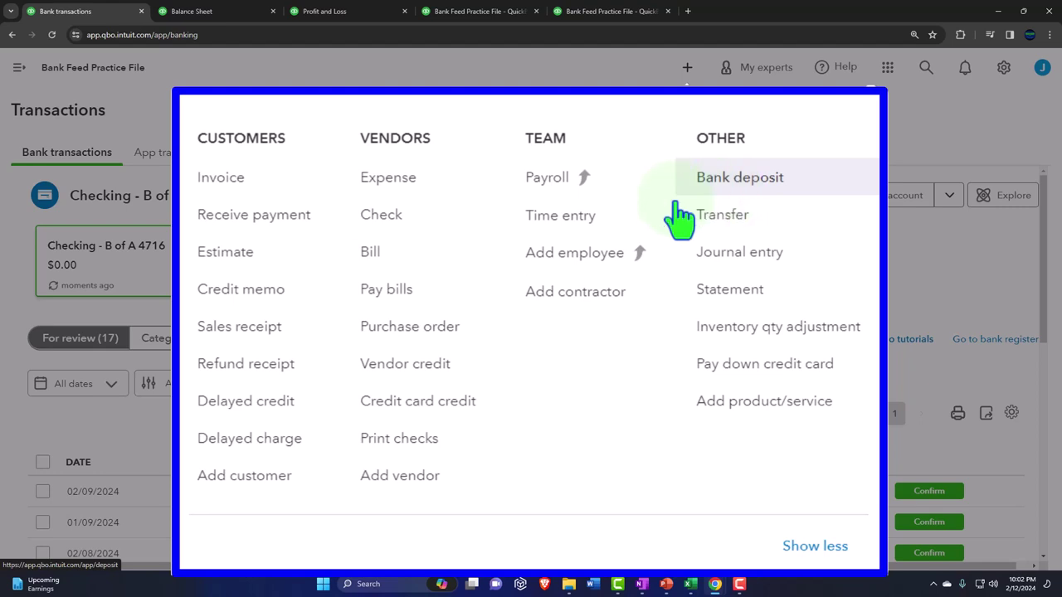
click(230, 183)
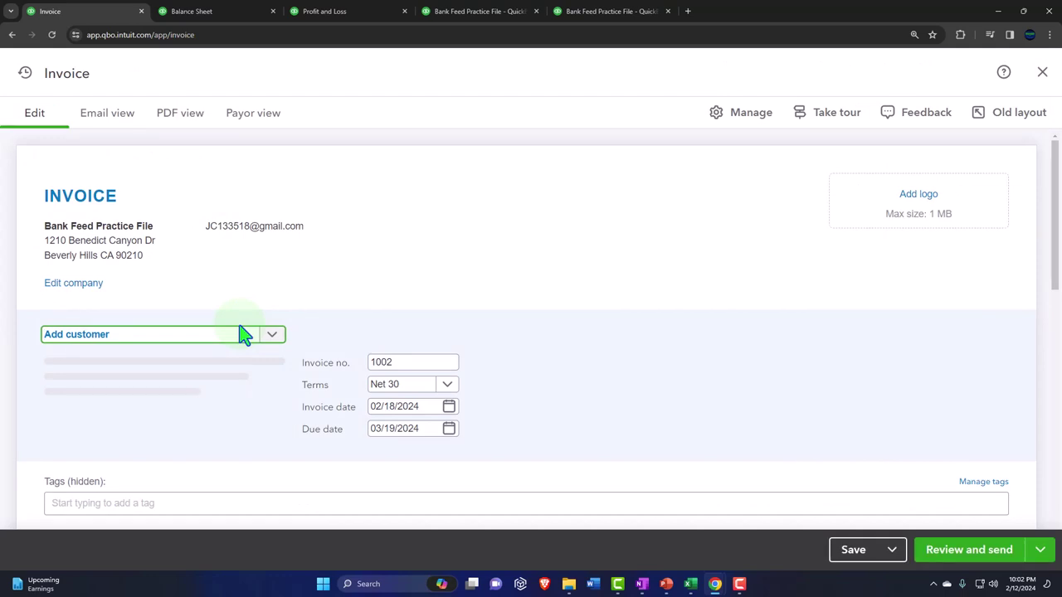
scroll(215, 307, down, 2)
text(Customer )
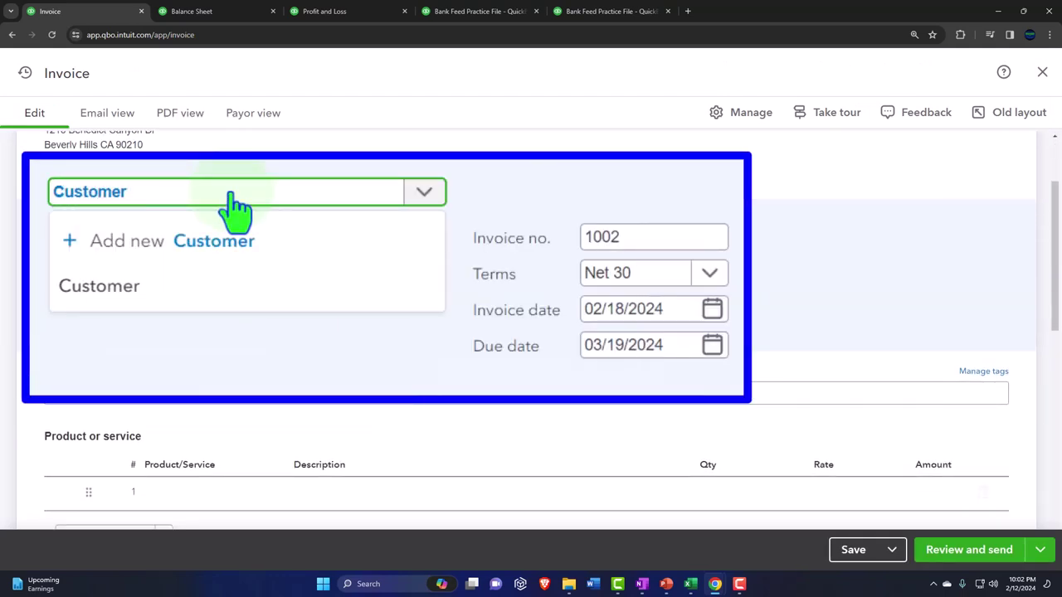
text(2)
click(157, 235)
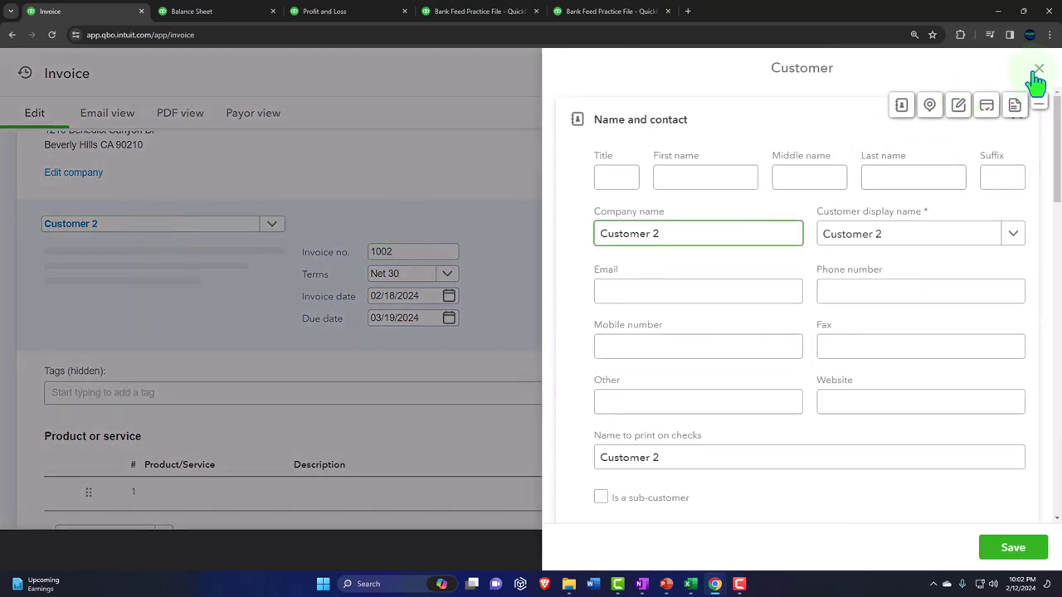
click(1013, 547)
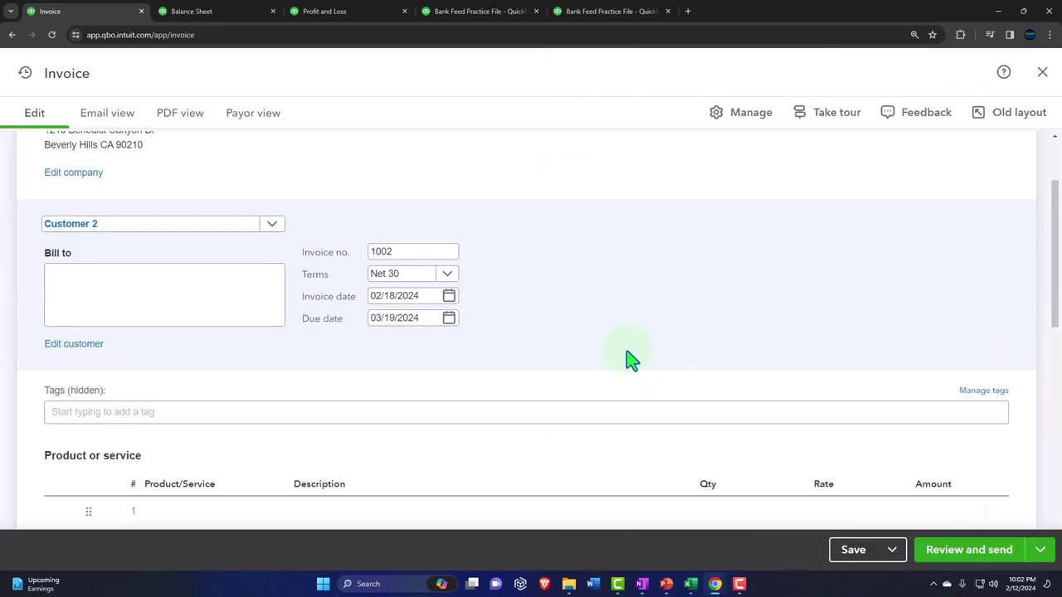
Step: Set the invoice date to 02/20/2024
click(400, 251)
key(Tab)
key(Tab)
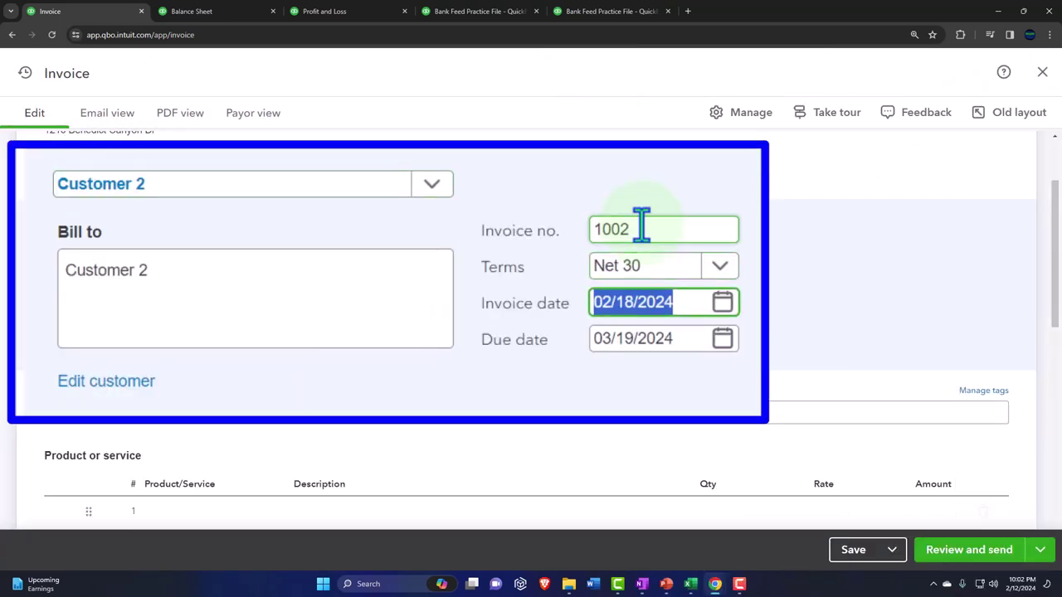
text(02/20/2024)
key(Tab)
key(Tab)
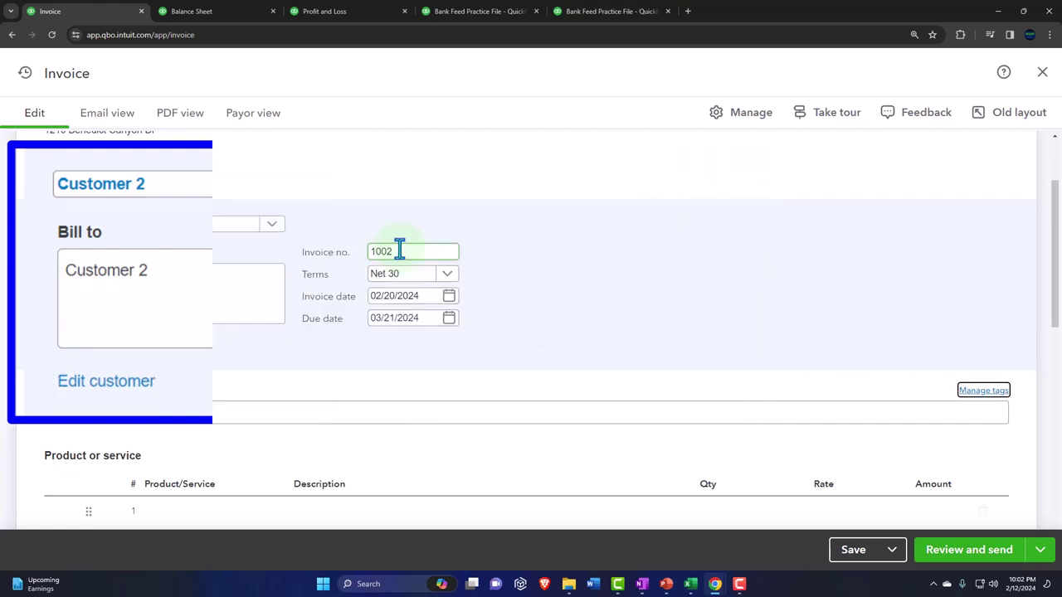
Step: Add Item Perpetual Inventory 2 as the invoice's first line, keeping its default quantity and rate
scroll(399, 247, down, 3)
click(203, 300)
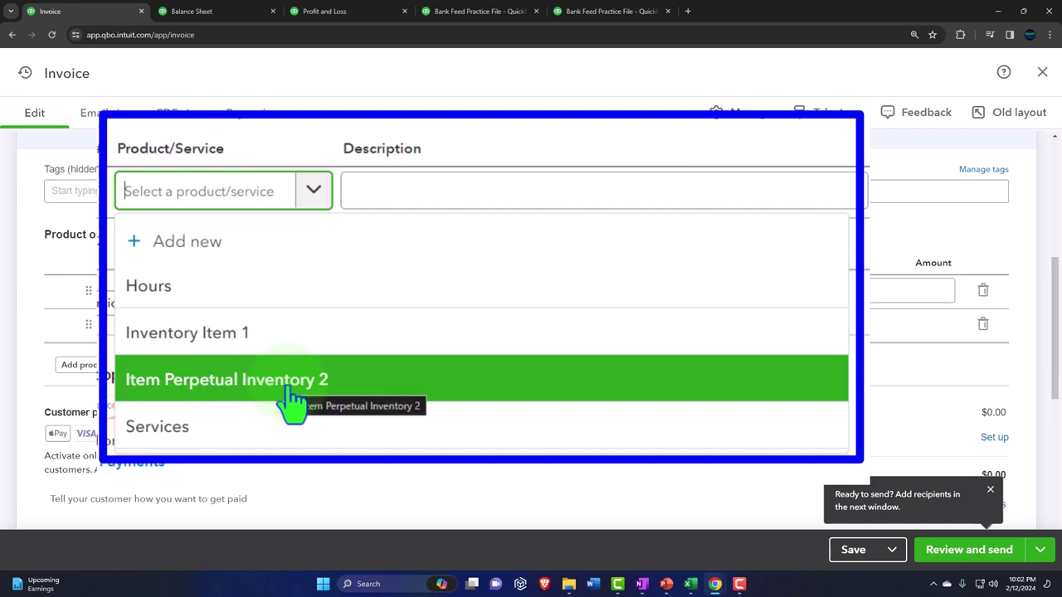
click(292, 389)
key(Tab)
key(Tab)
key(Tab)
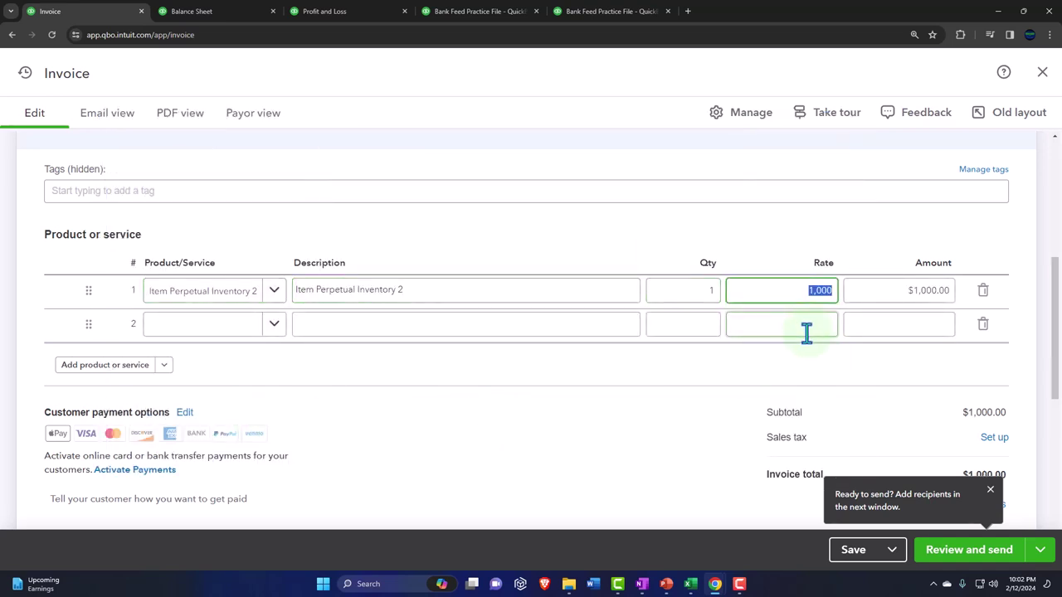
scroll(806, 340, down, 2)
key(Tab)
key(Tab)
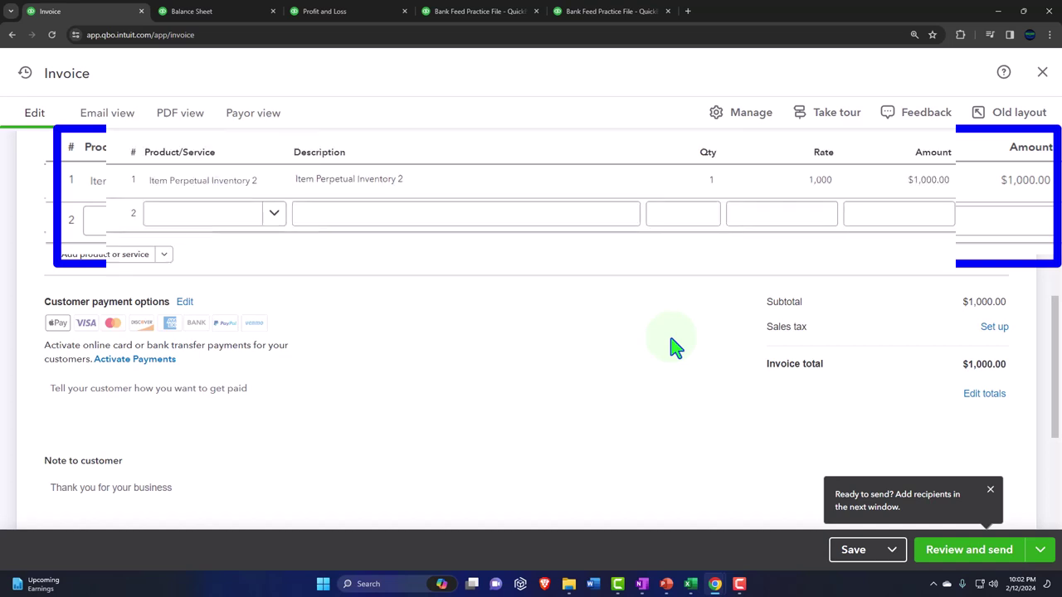
Step: Examine the invoice's inventory item line along with its subtotal, sales tax and total
click(458, 181)
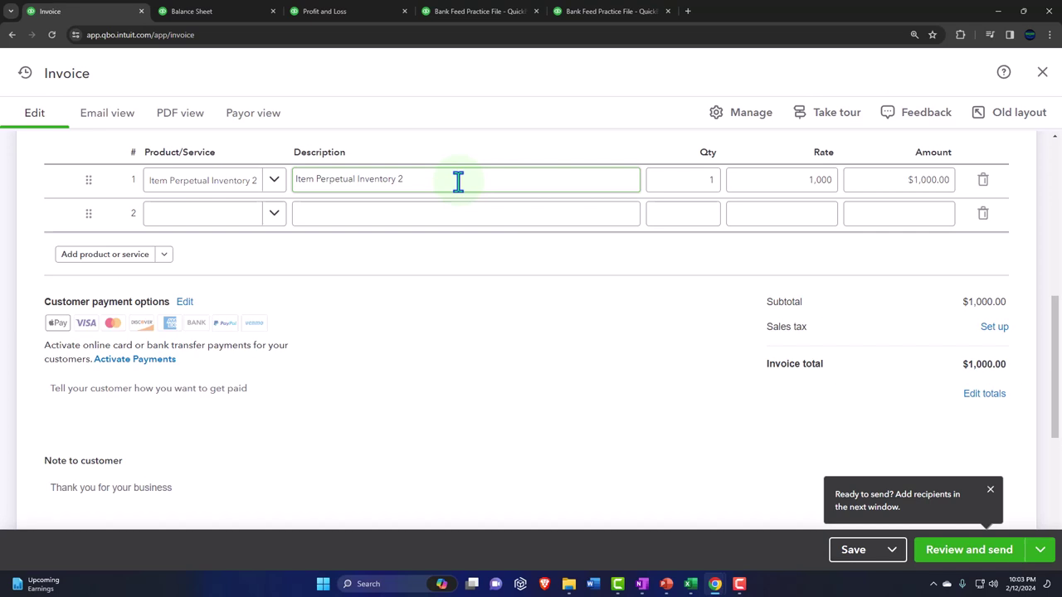
click(473, 338)
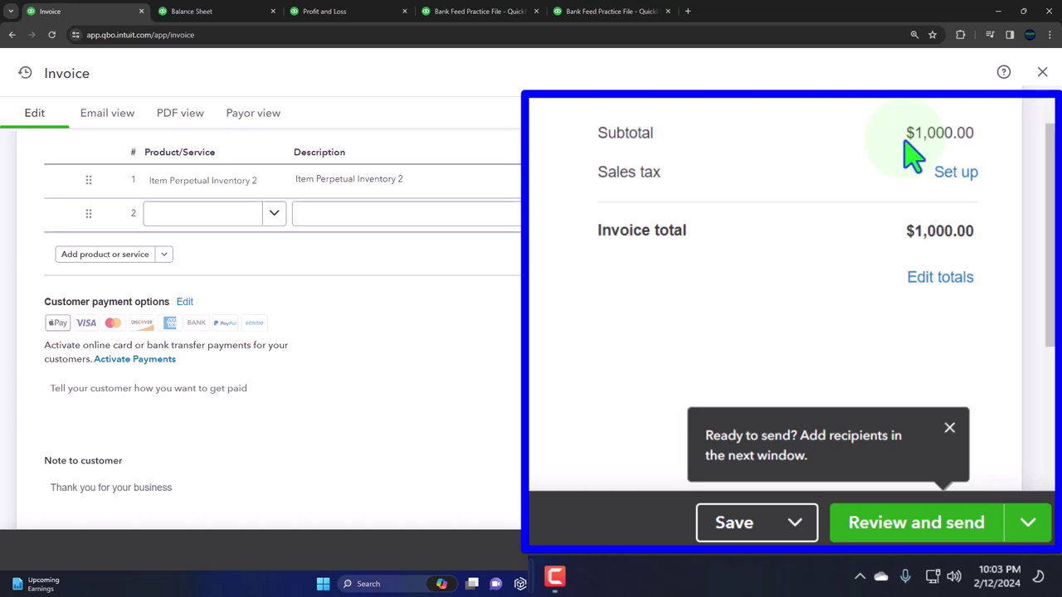
click(502, 181)
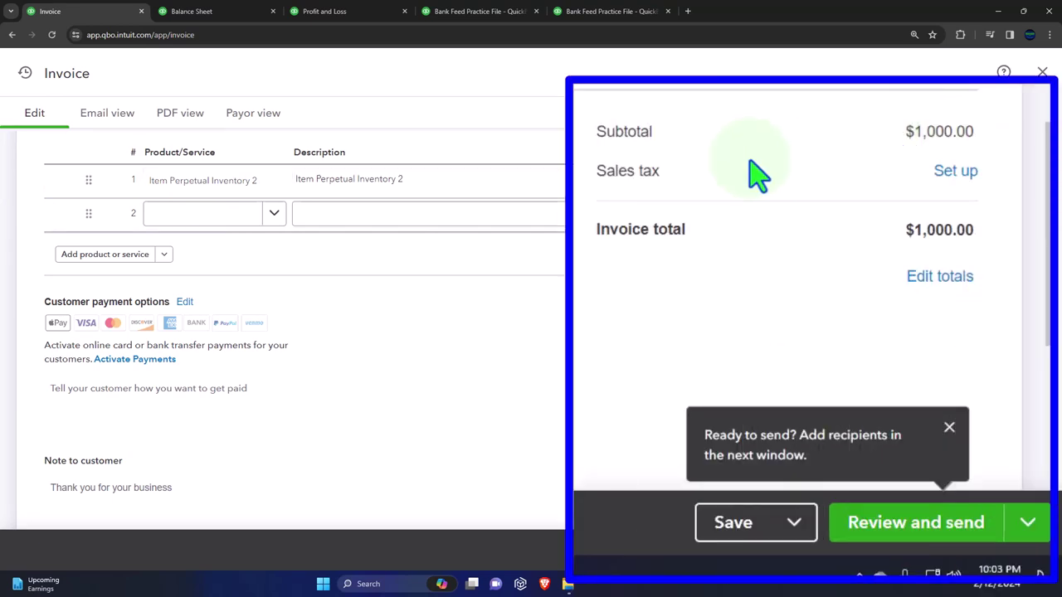
click(533, 192)
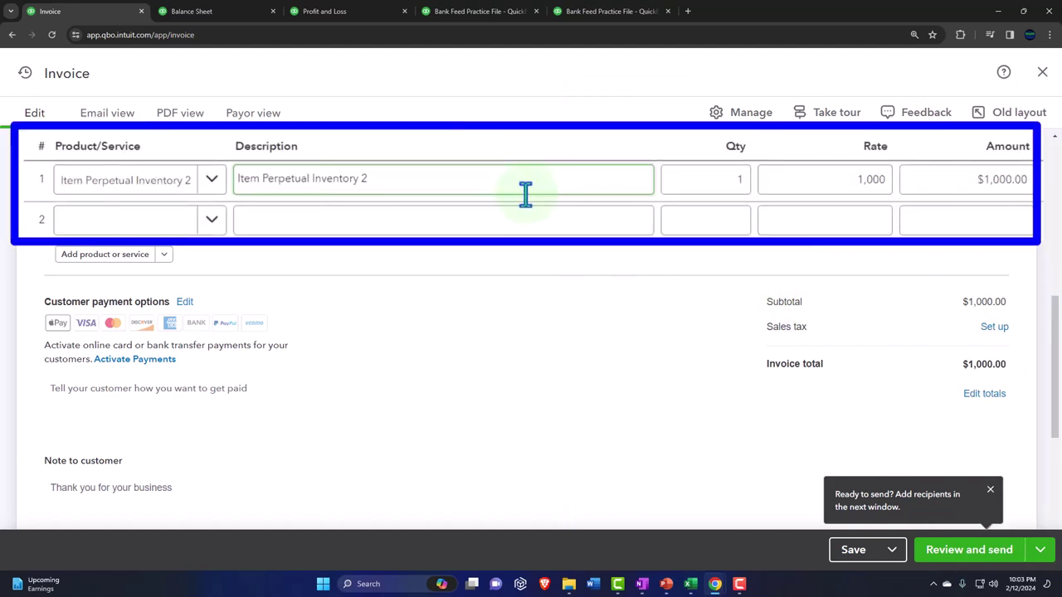
click(691, 213)
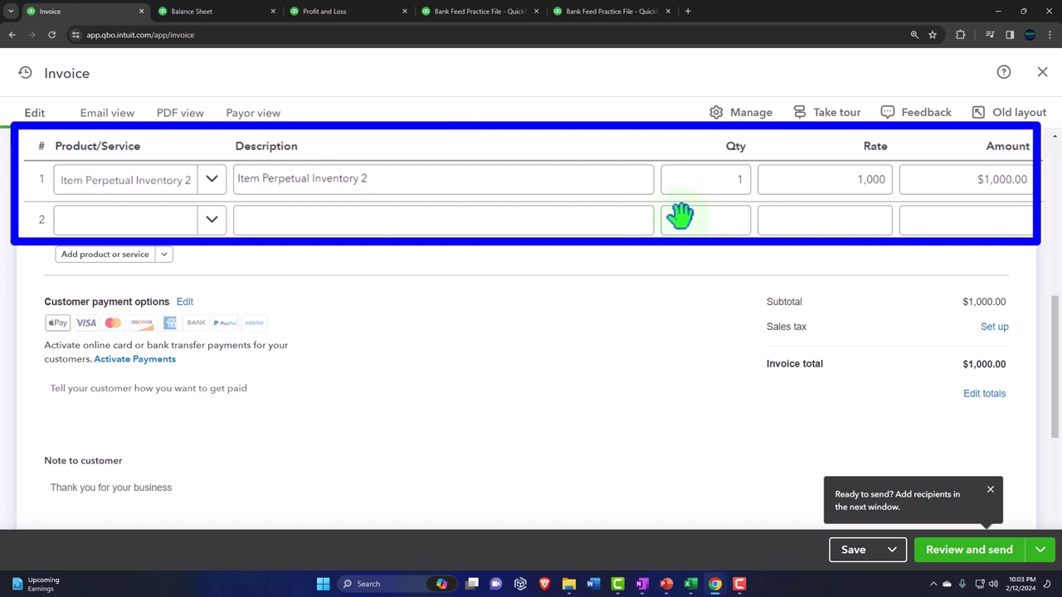
Step: Check the Customer 2 invoice's header and item line, and save and close the invoice
scroll(535, 302, up, 5)
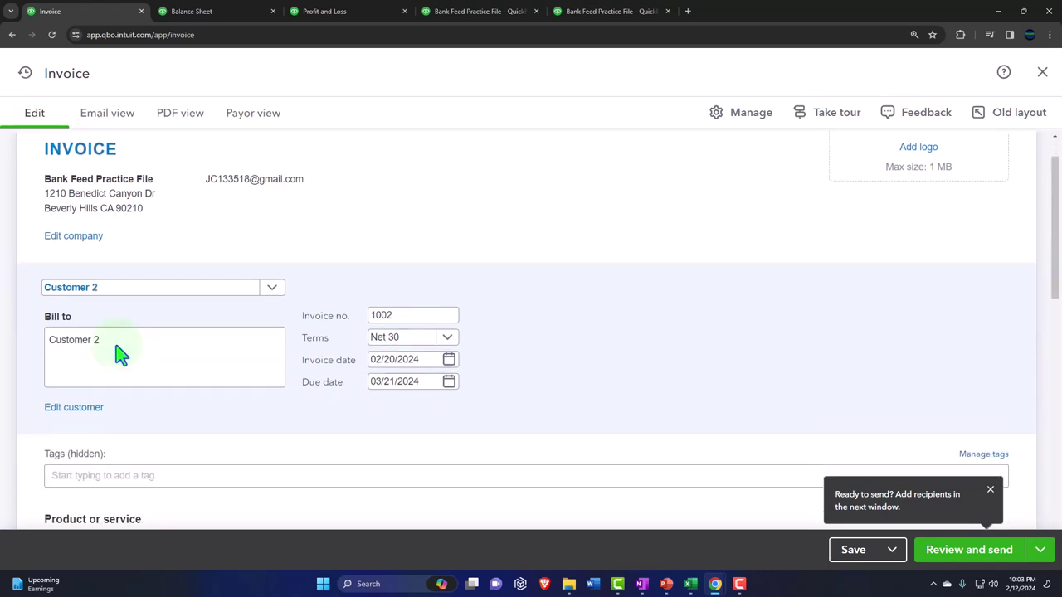
scroll(119, 351, down, 5)
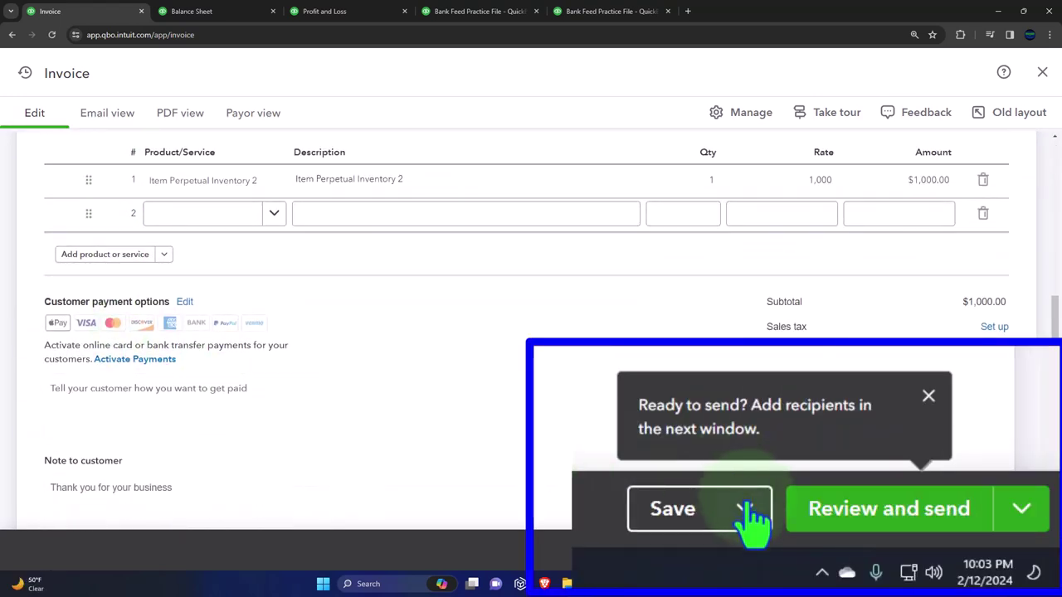
click(744, 509)
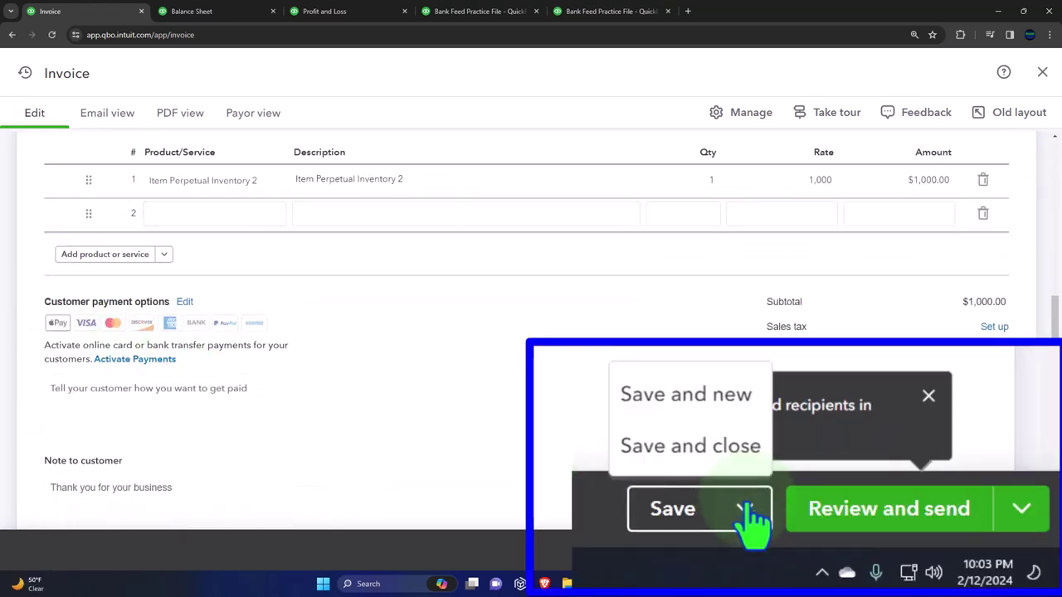
click(693, 465)
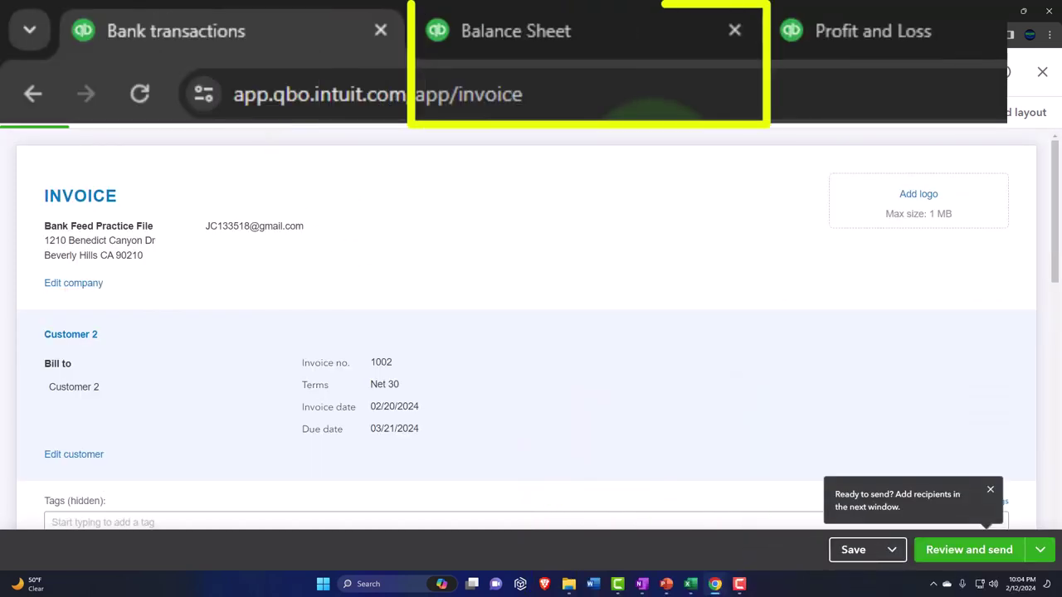
Step: Rerun the Balance Sheet report and enlarge it to read the February asset balances
click(174, 12)
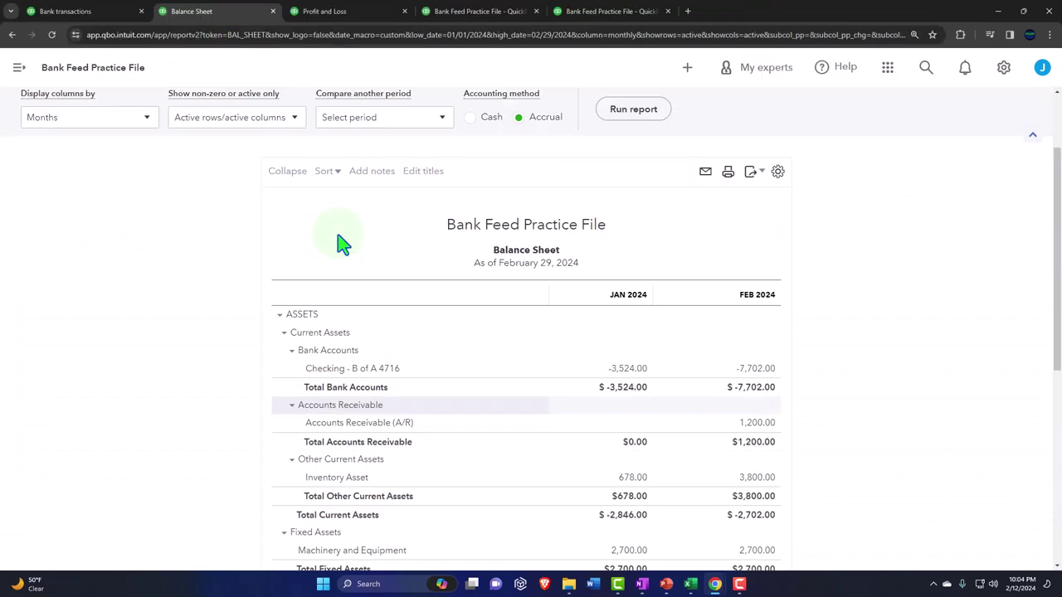
scroll(497, 240, up, 2)
click(636, 226)
scroll(587, 303, down, 2)
key(ctrl+plus)
key(ctrl+plus)
key(ctrl+plus)
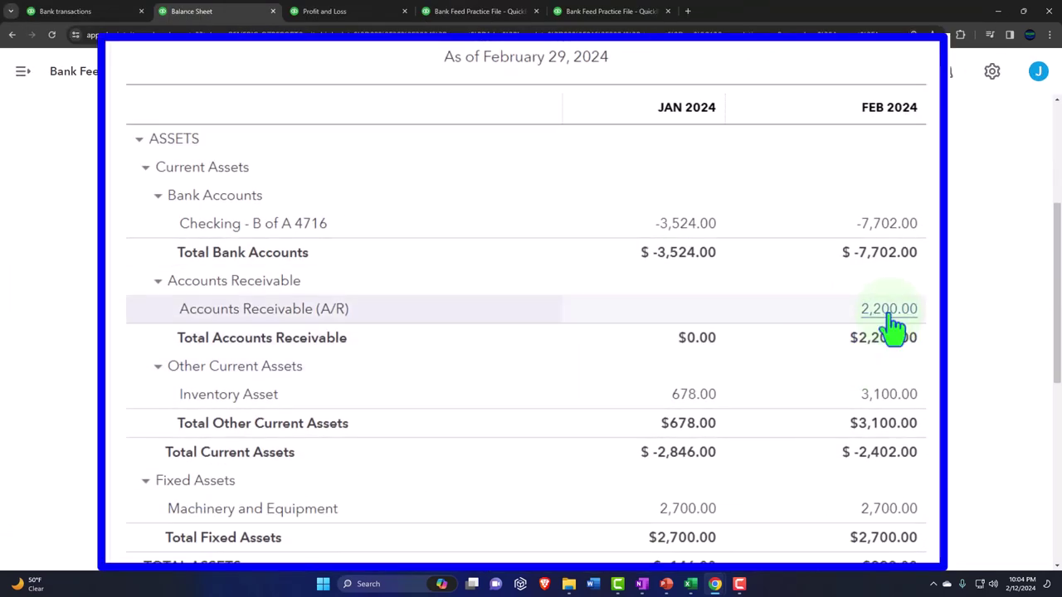
Step: Examine the transactions behind the February Accounts Receivable (A/R) balance and return to the Balance Sheet
click(889, 312)
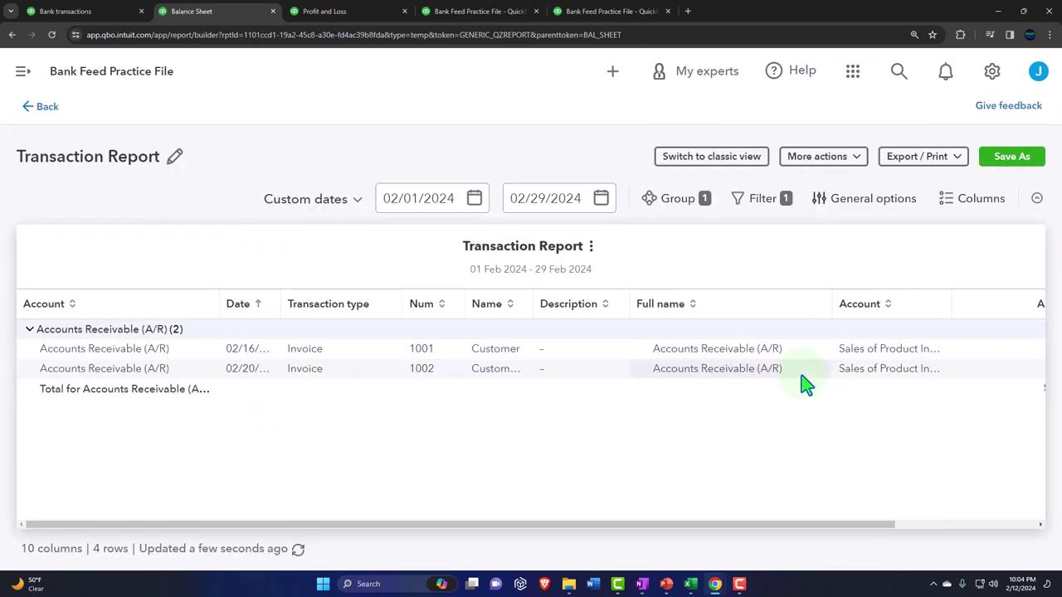
key(ctrl+minus)
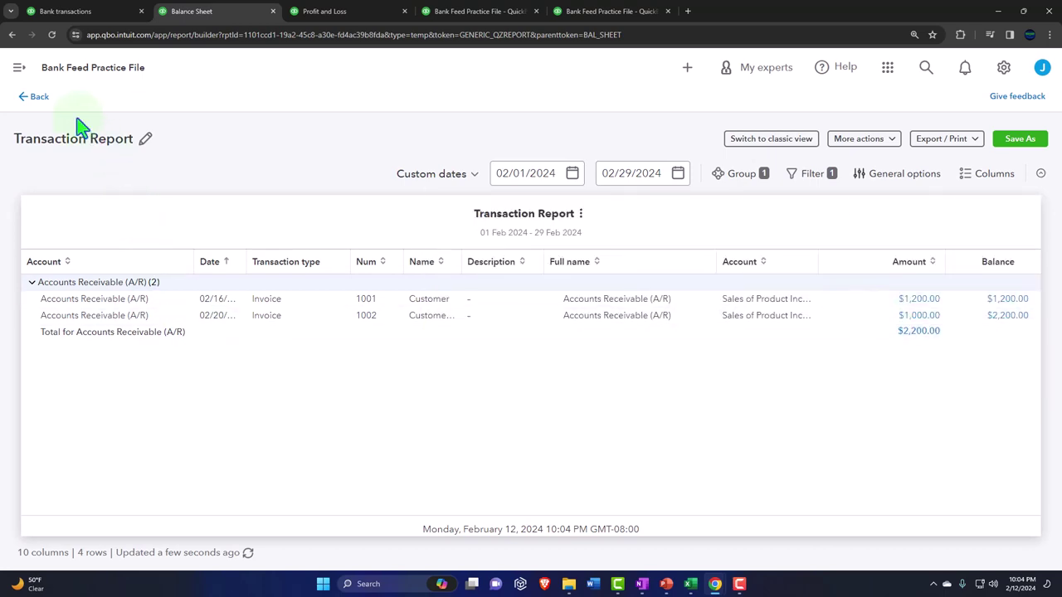
click(39, 98)
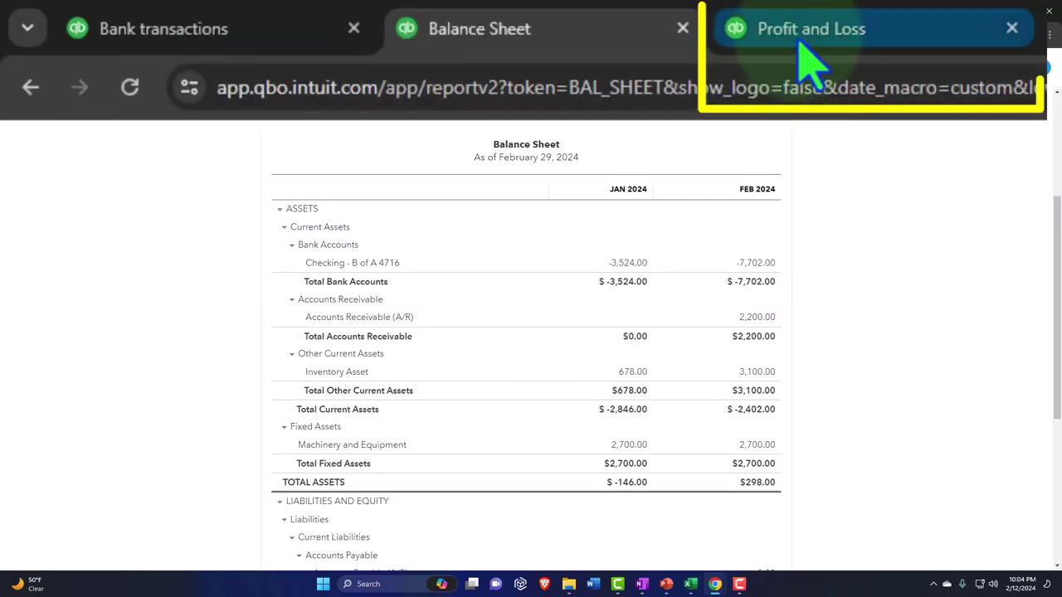
Step: Rerun the Profit and Loss report, look into February's Sales of Product Income transactions, and return to the report
click(323, 10)
scroll(502, 226, up, 5)
click(635, 220)
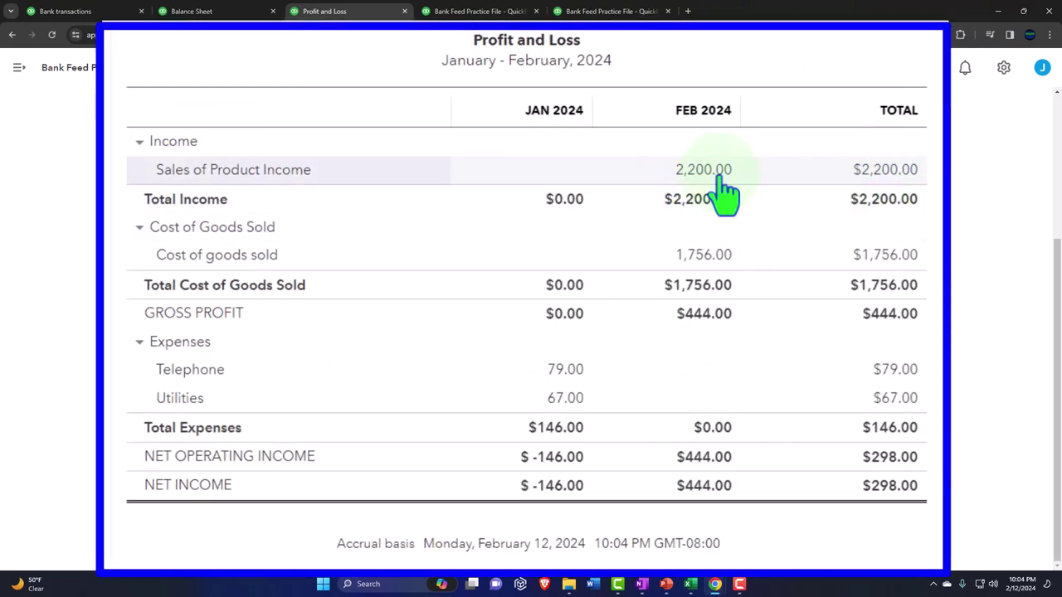
click(689, 174)
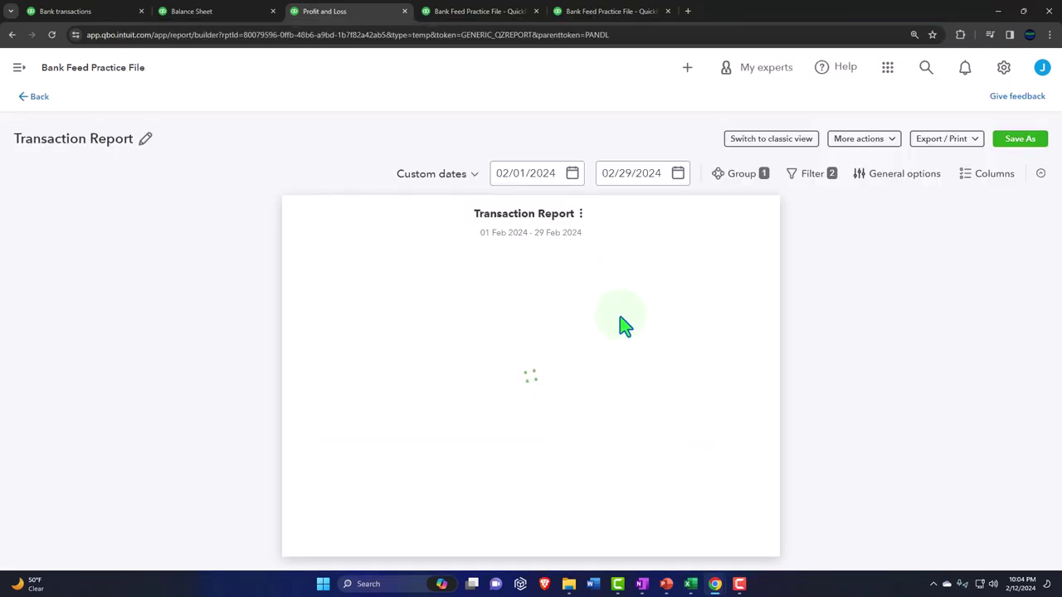
click(34, 97)
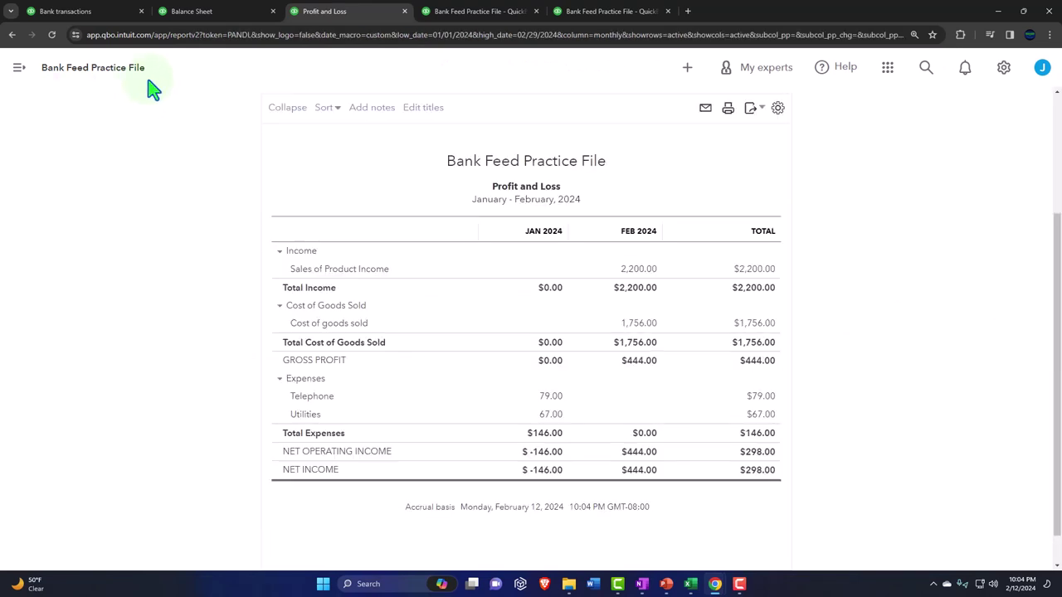
Step: Rerun the Balance Sheet and examine the transaction detail behind the February Inventory Asset balance
click(207, 12)
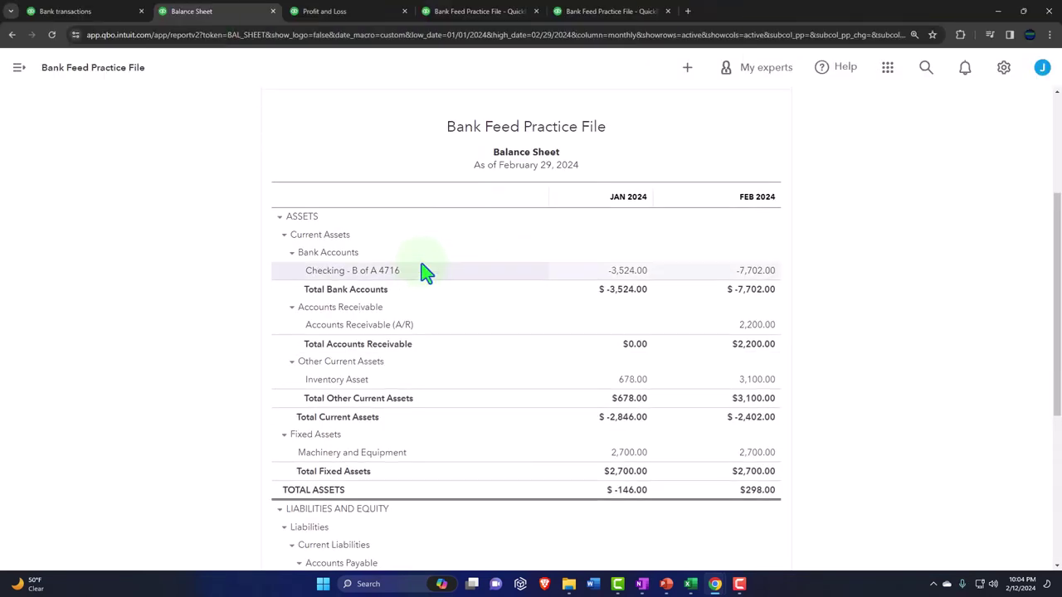
scroll(605, 177, up, 2)
click(633, 114)
scroll(492, 288, down, 2)
key(ctrl+plus)
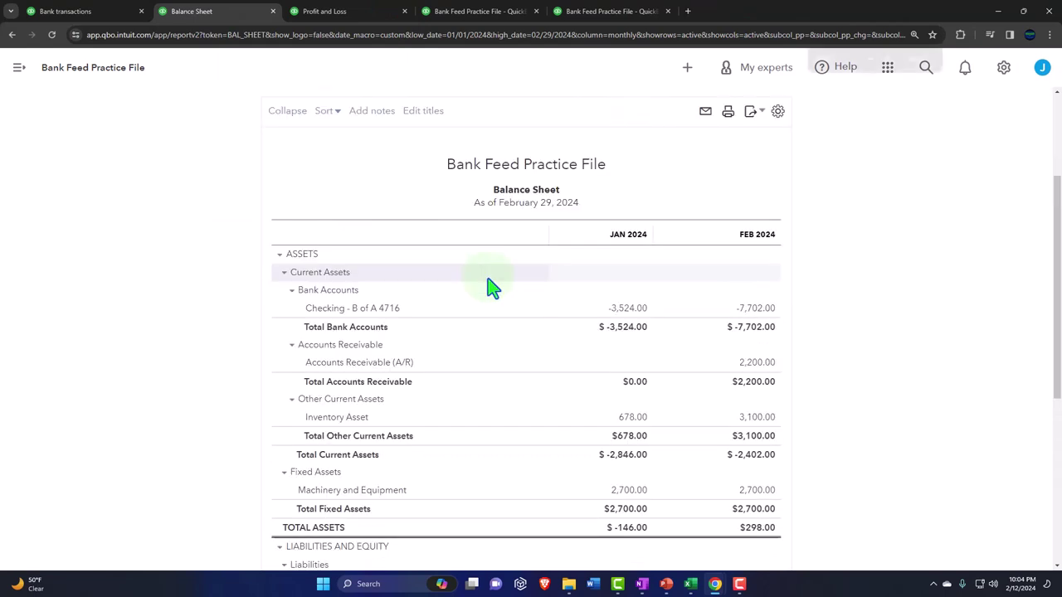
scroll(379, 423, down, 1)
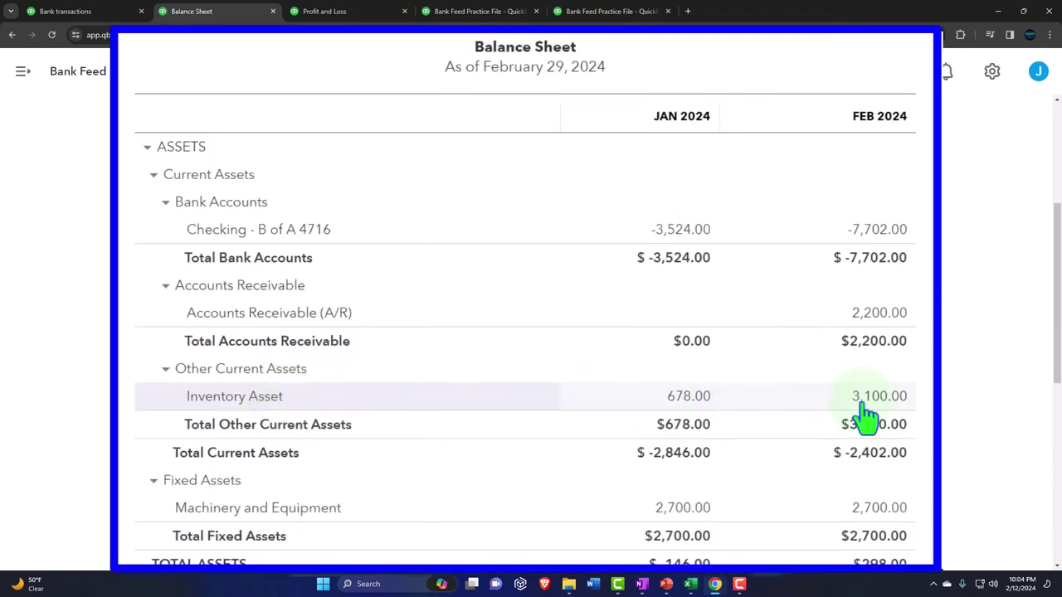
click(899, 406)
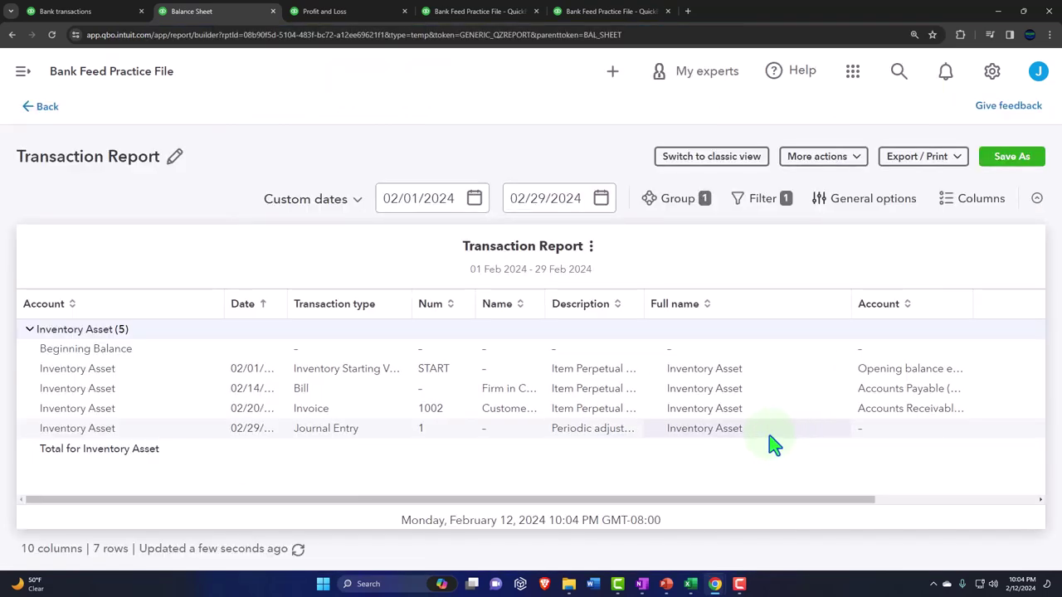
key(ctrl+minus)
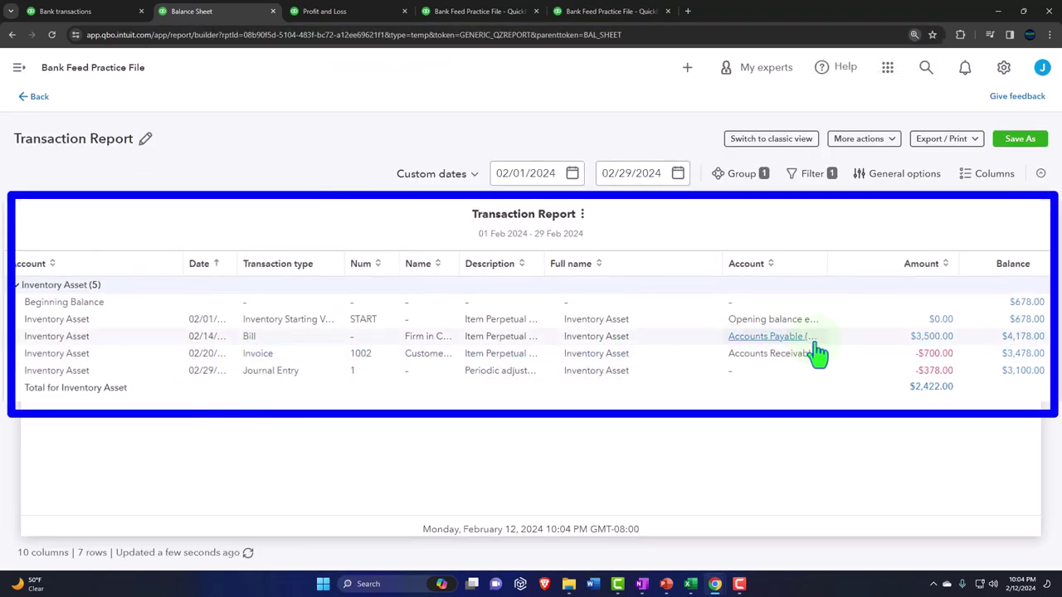
Step: Inspect invoice 1002 from the Inventory Asset detail, close it, and return to the Balance Sheet
click(934, 355)
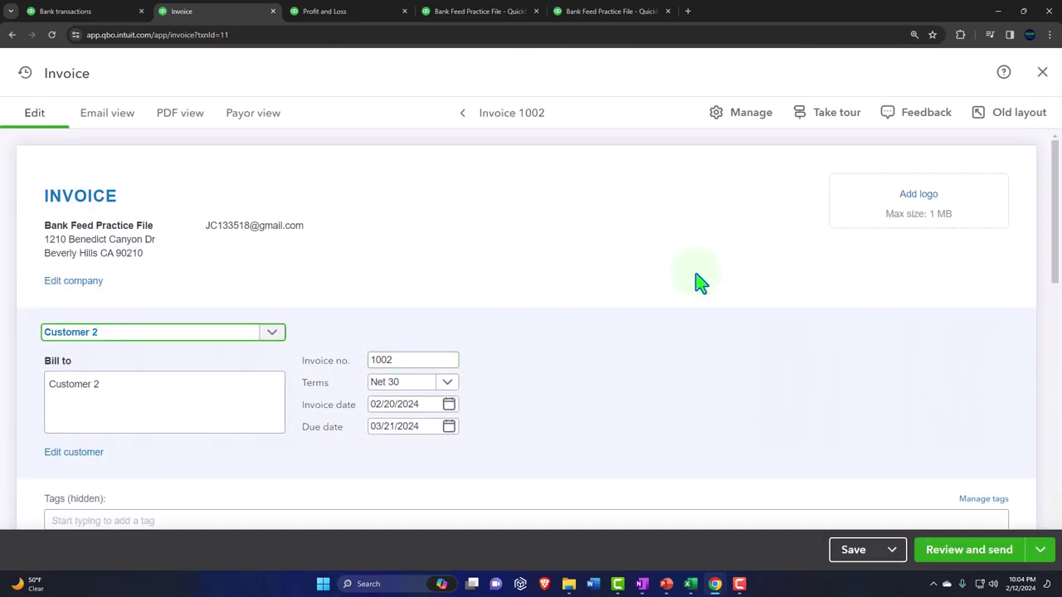
scroll(888, 260, down, 3)
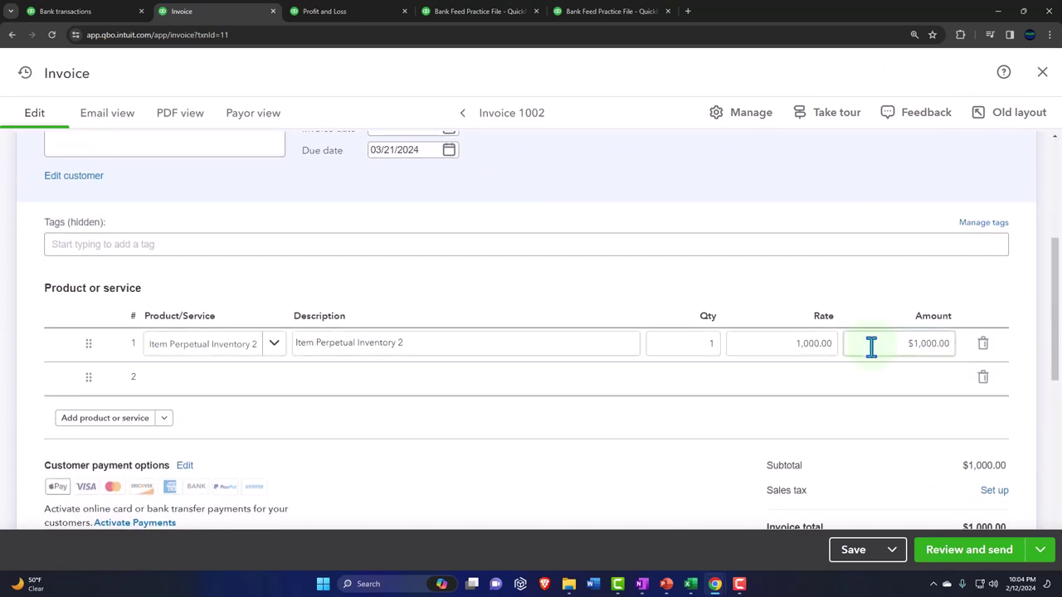
click(1042, 73)
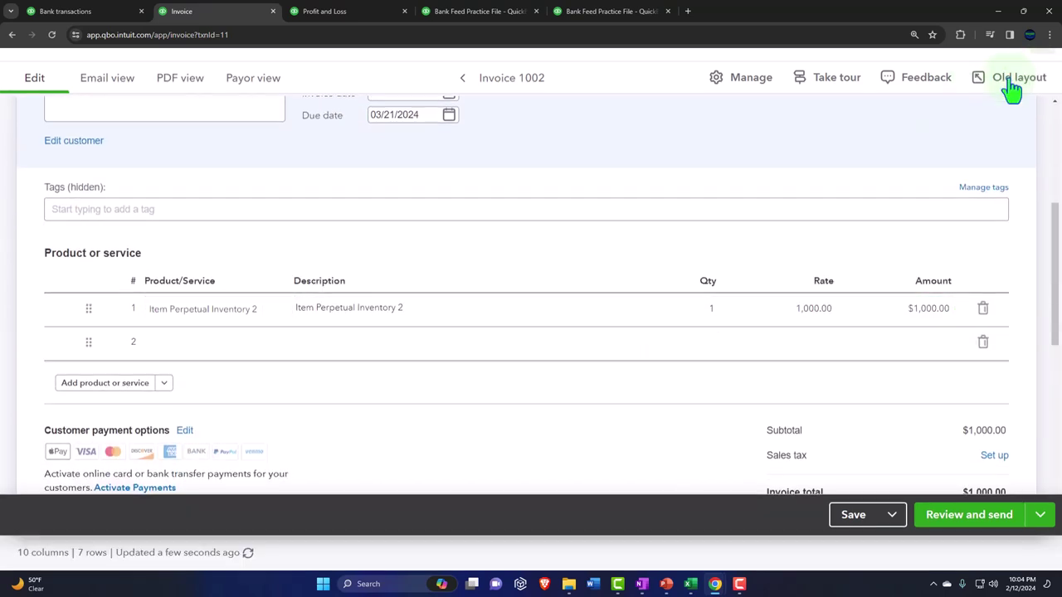
click(34, 98)
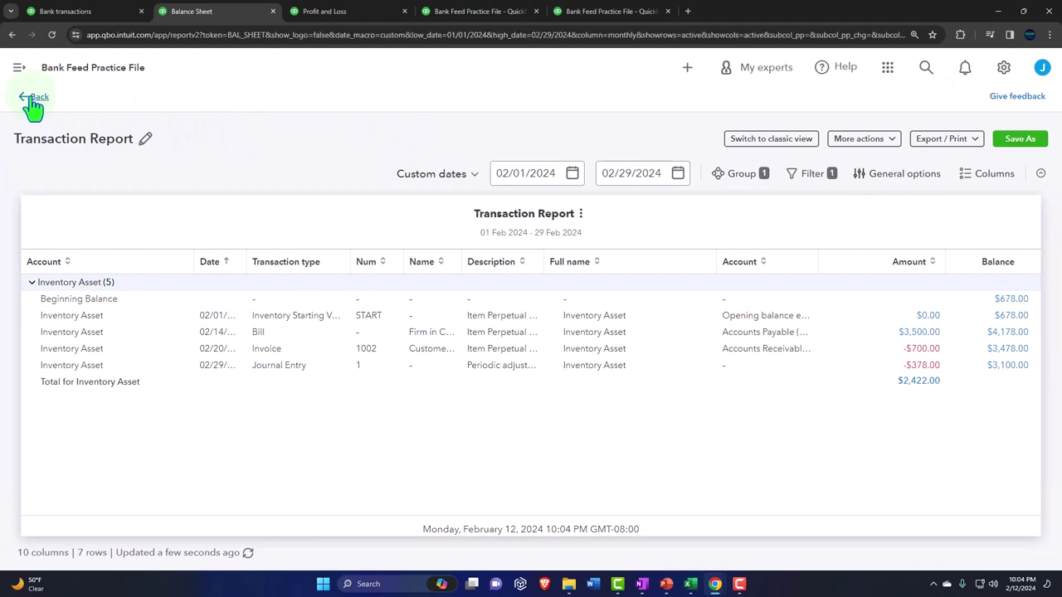
scroll(30, 102, down, 3)
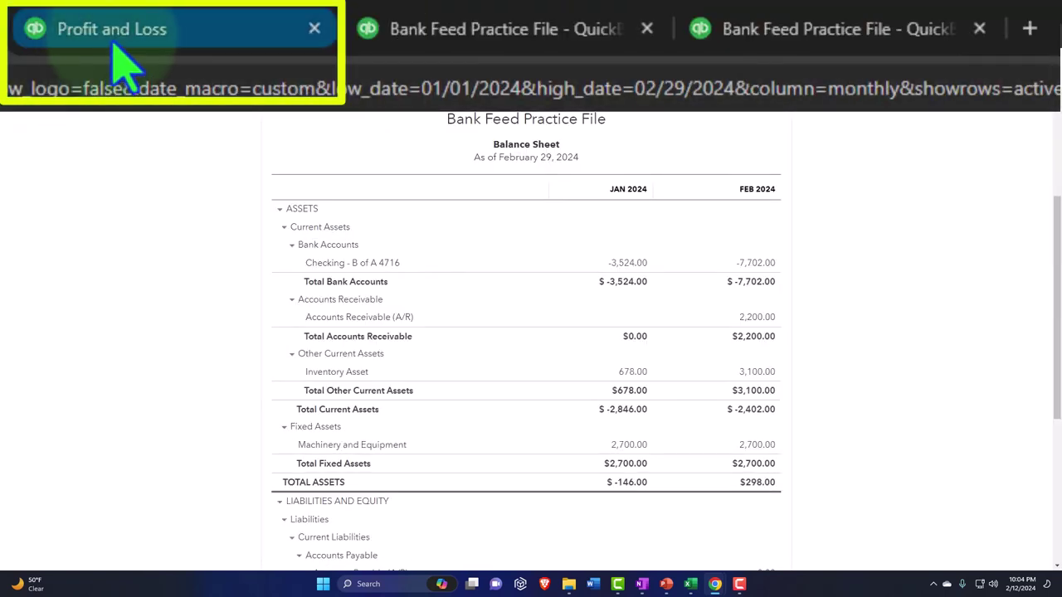
Step: Examine the transactions behind February's Cost of goods sold on the Profit and Loss, and return to the report
click(328, 17)
scroll(628, 245, up, 3)
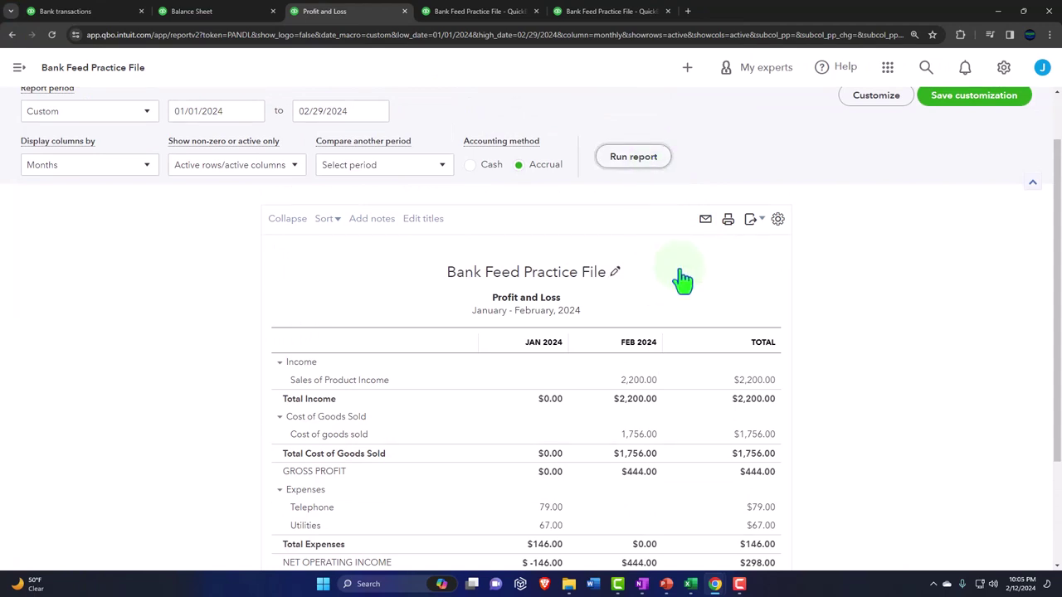
scroll(682, 280, down, 3)
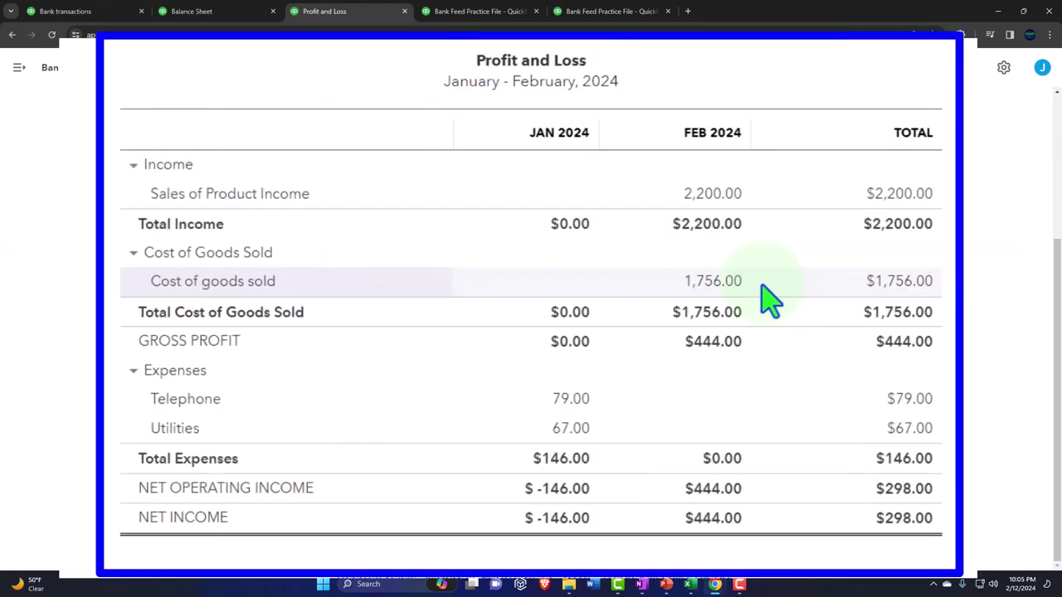
click(718, 290)
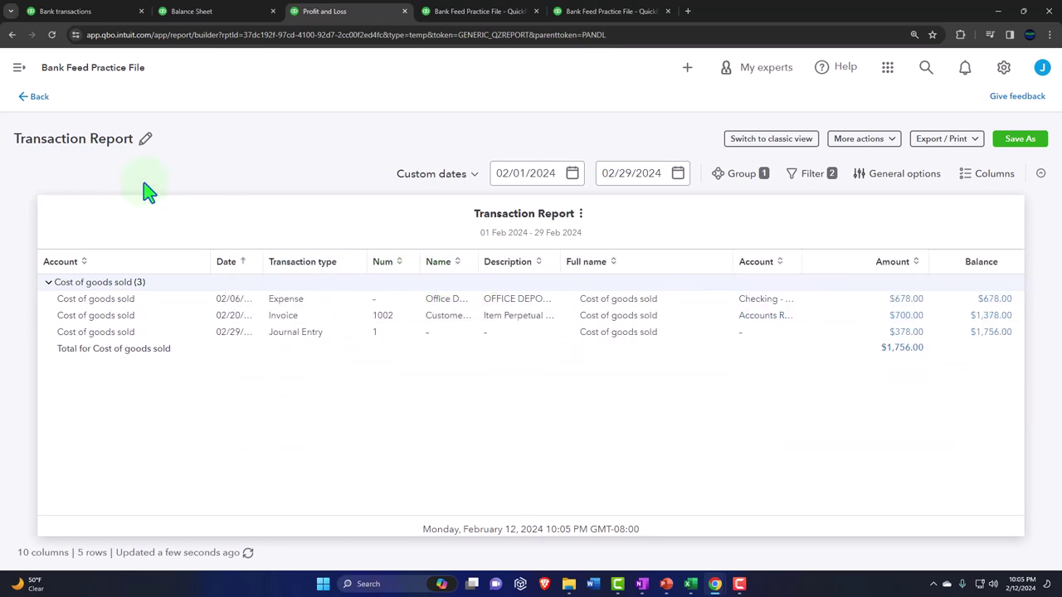
click(39, 97)
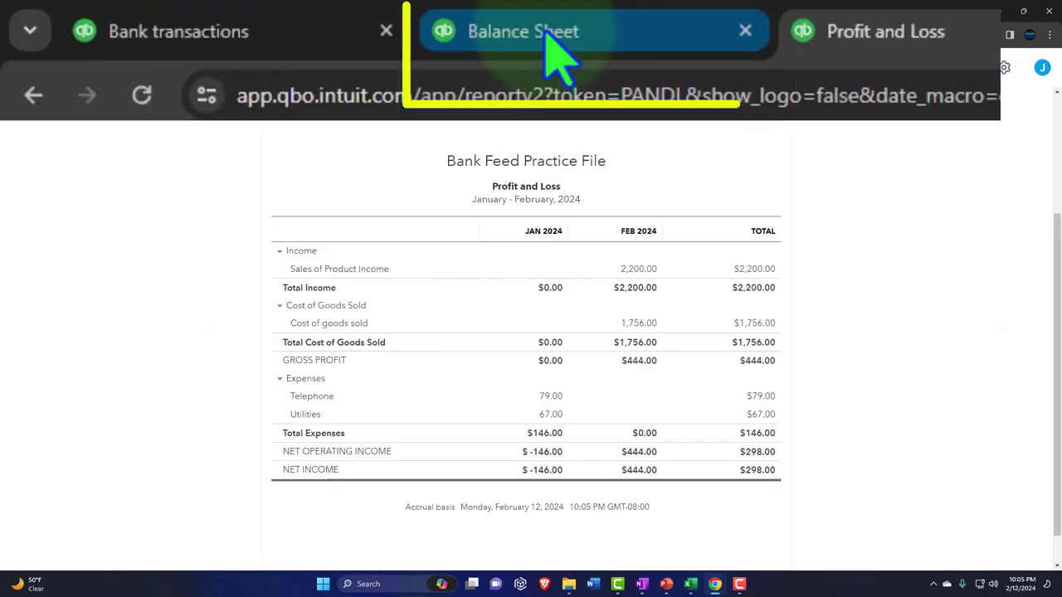
Step: Rerun the Inventory Valuation Summary report as of 02/29/2024 to check Item Perpetual Inventory 2
click(199, 11)
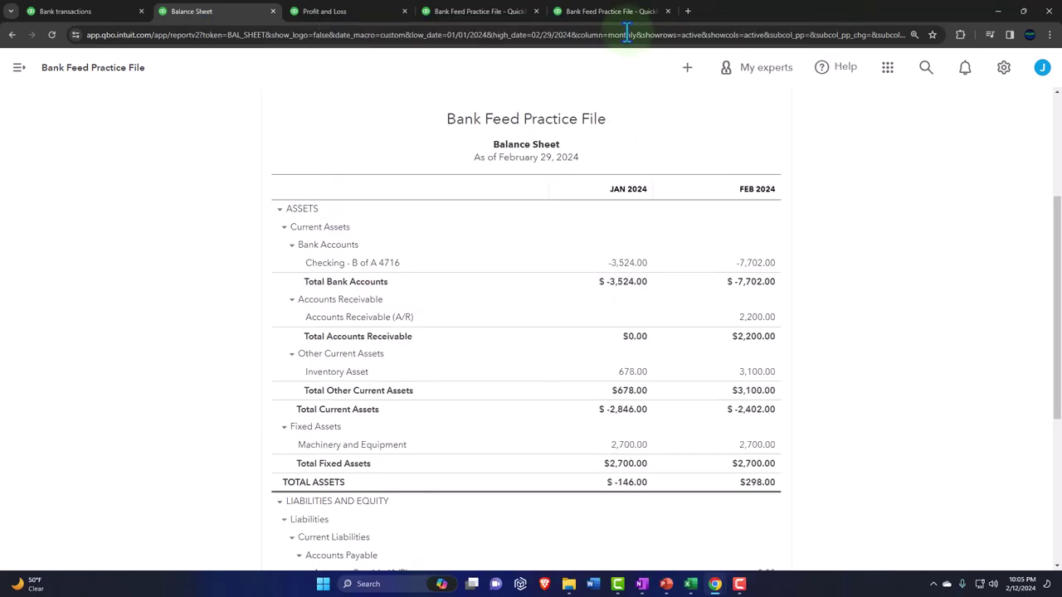
click(615, 10)
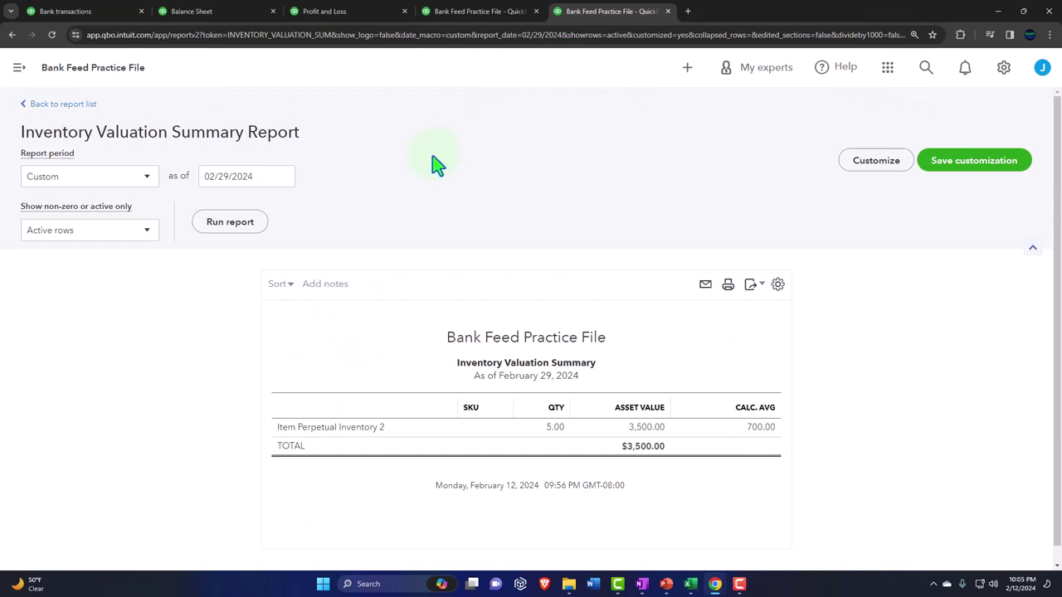
click(948, 166)
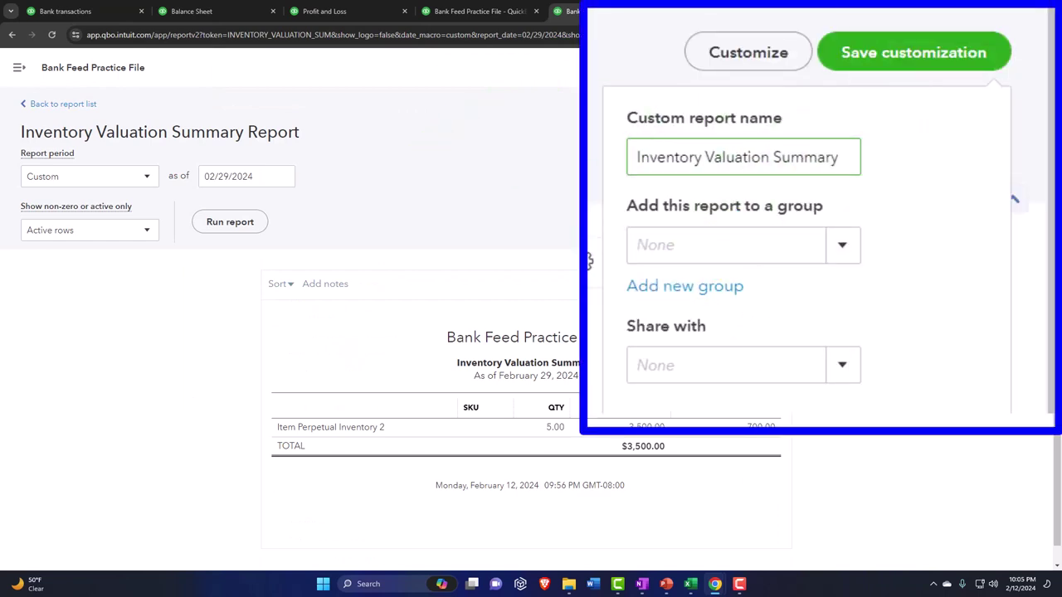
click(232, 222)
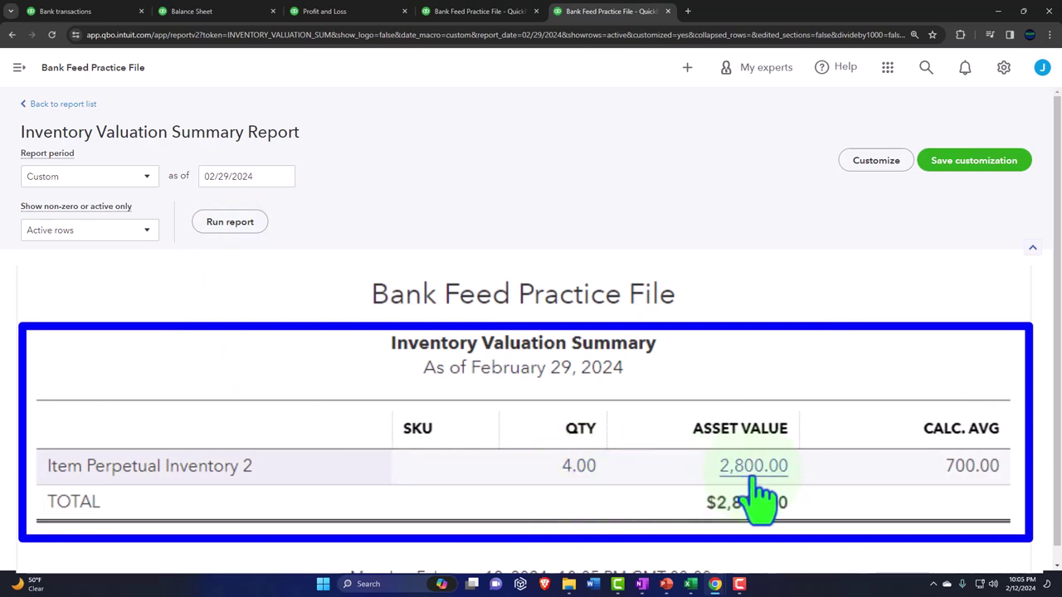
Step: Review the Balance Sheet's assets, liabilities and equity sections, including inventory and net income
click(192, 12)
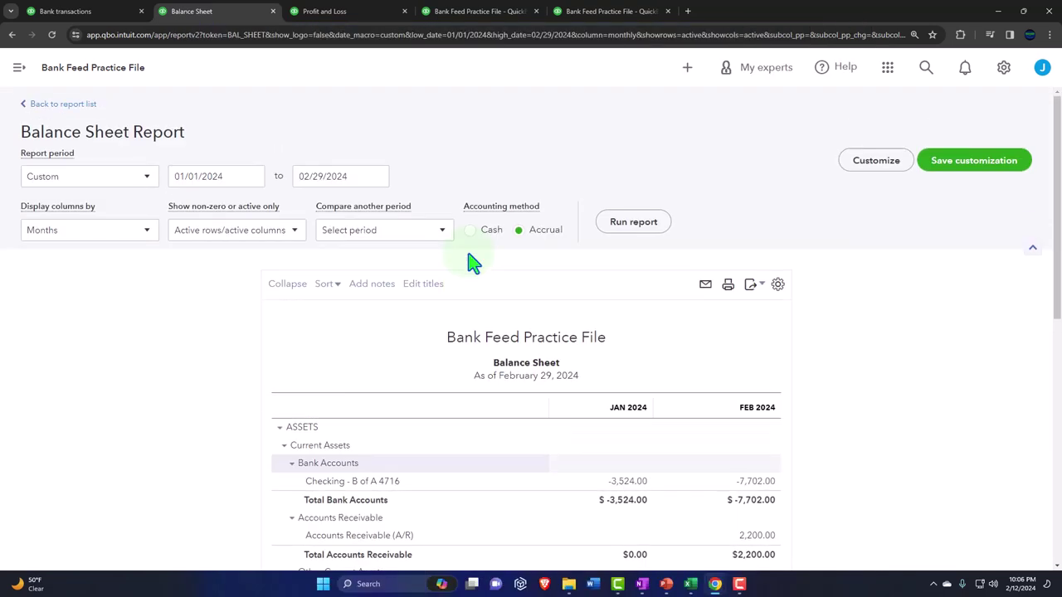
scroll(368, 329, down, 1)
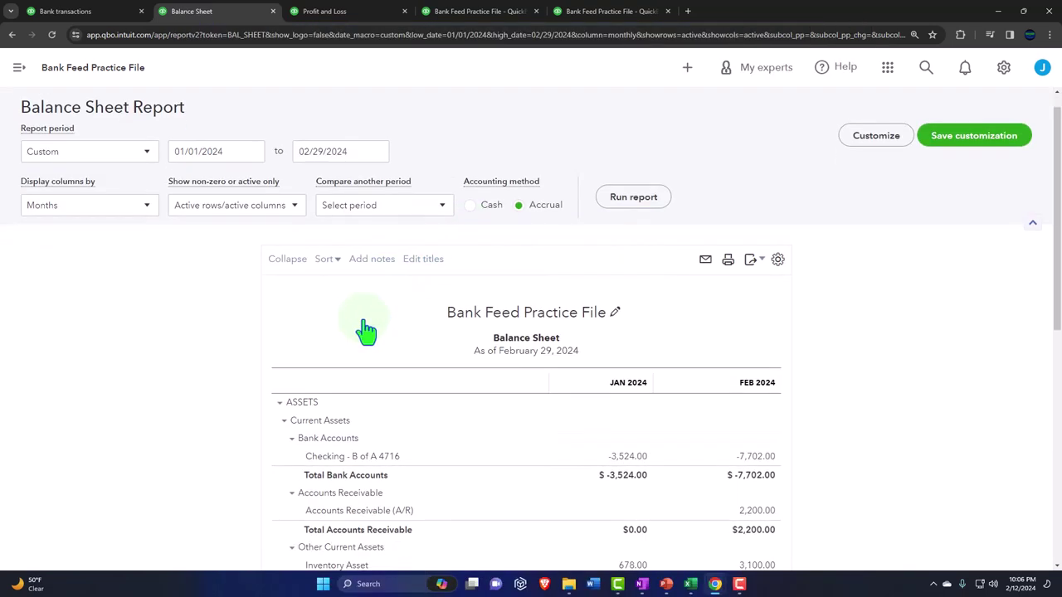
scroll(170, 311, down, 2)
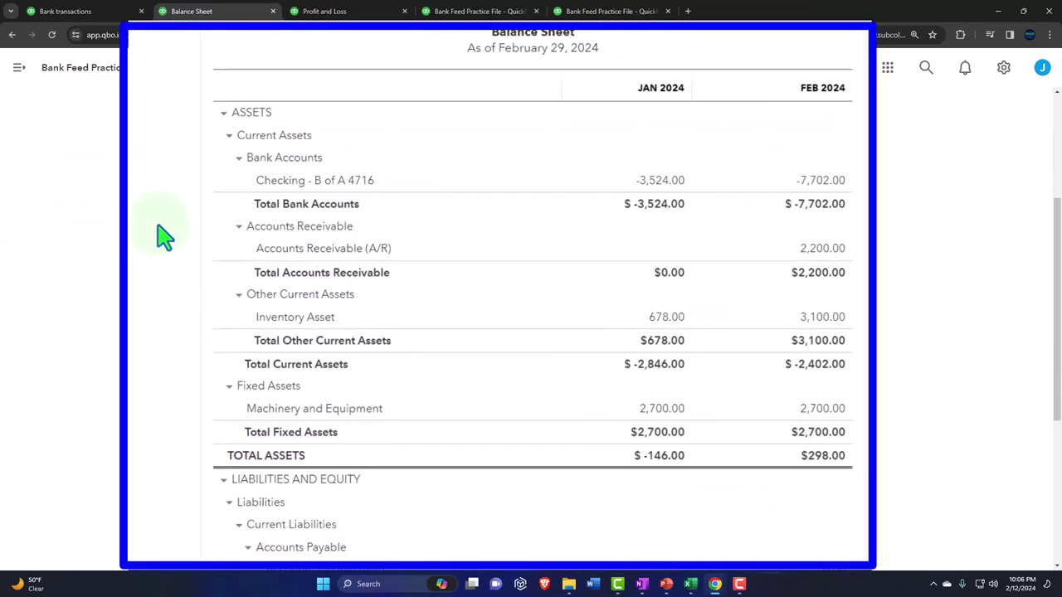
scroll(165, 236, down, 4)
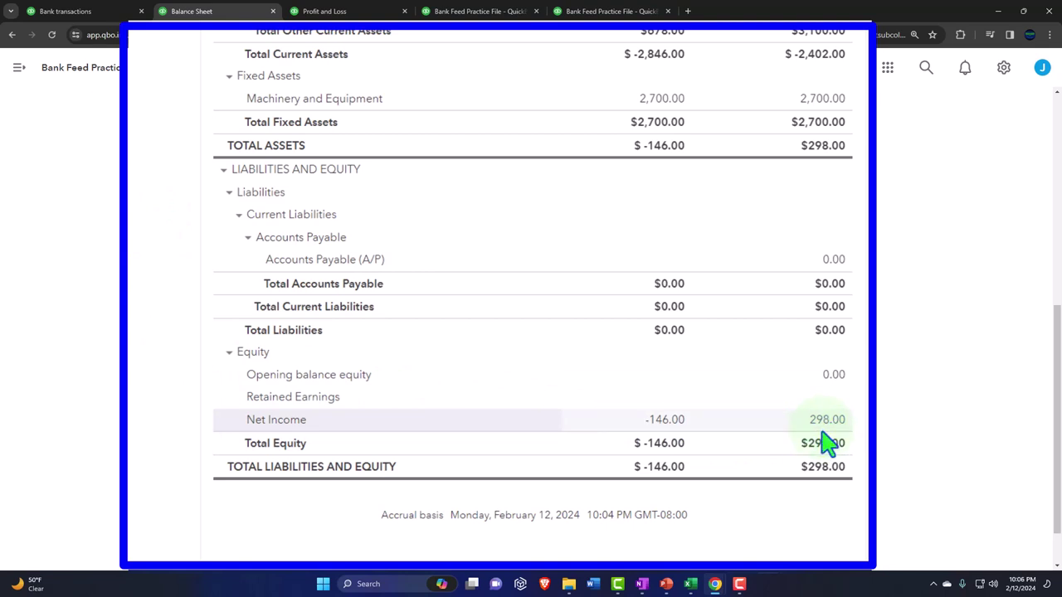
scroll(825, 444, up, 3)
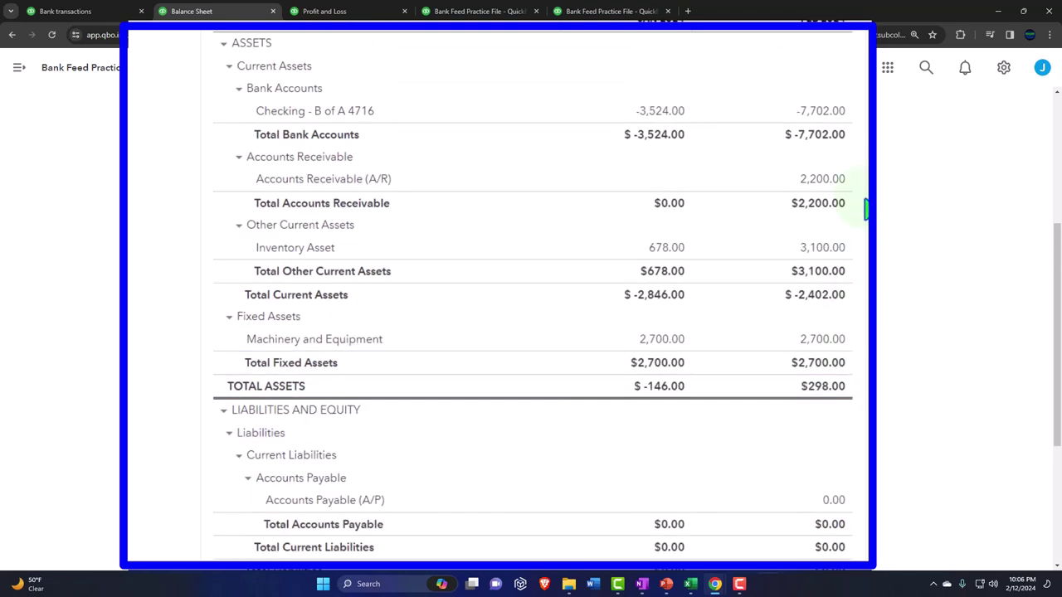
Step: Compare the January and February columns of the Balance Sheet, from the checking account through total equity
scroll(822, 129, down, 3)
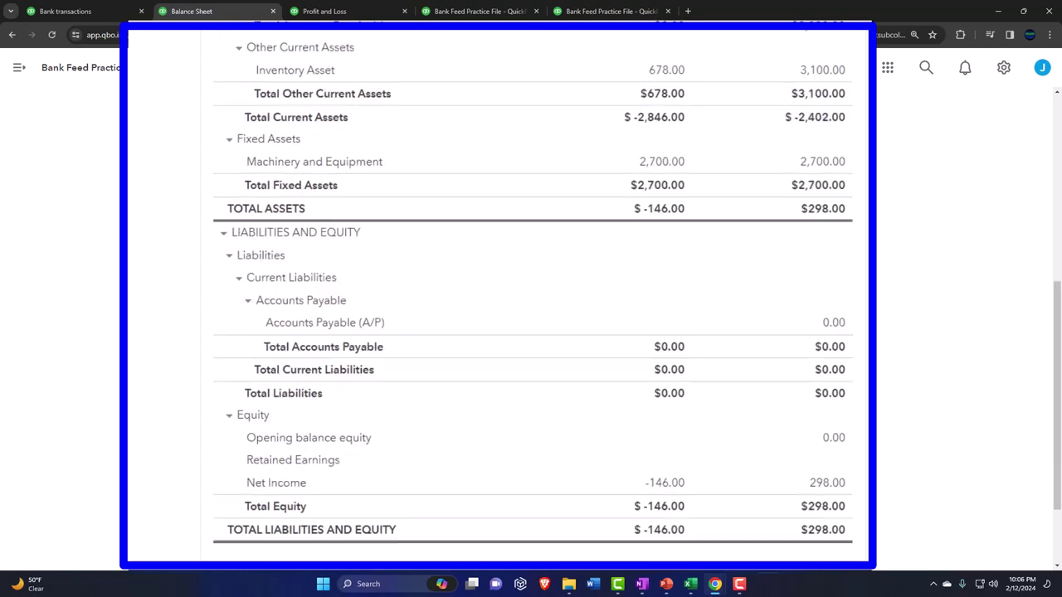
scroll(833, 430, up, 4)
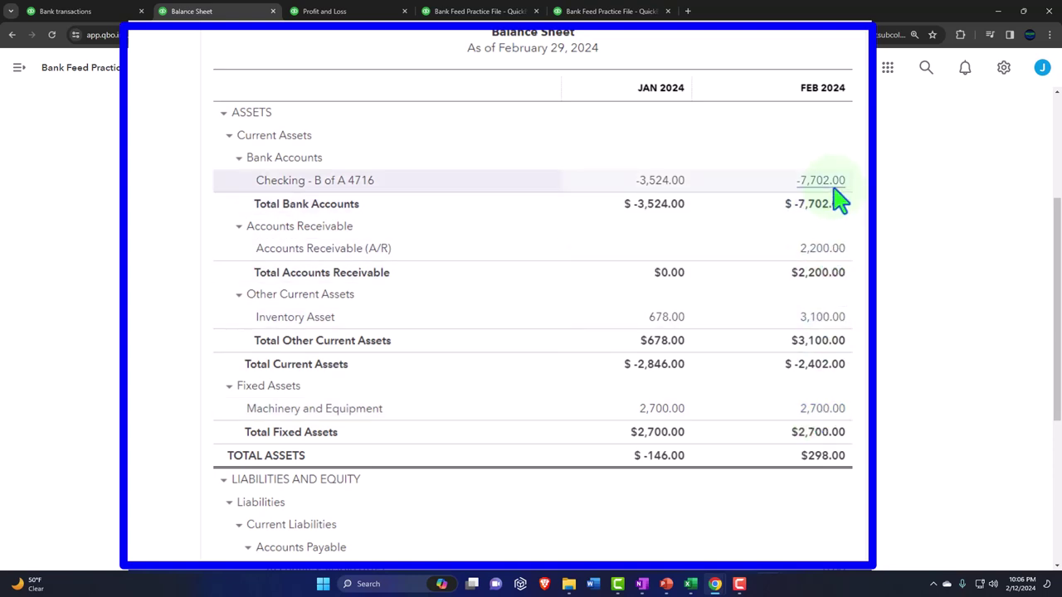
scroll(829, 207, down, 5)
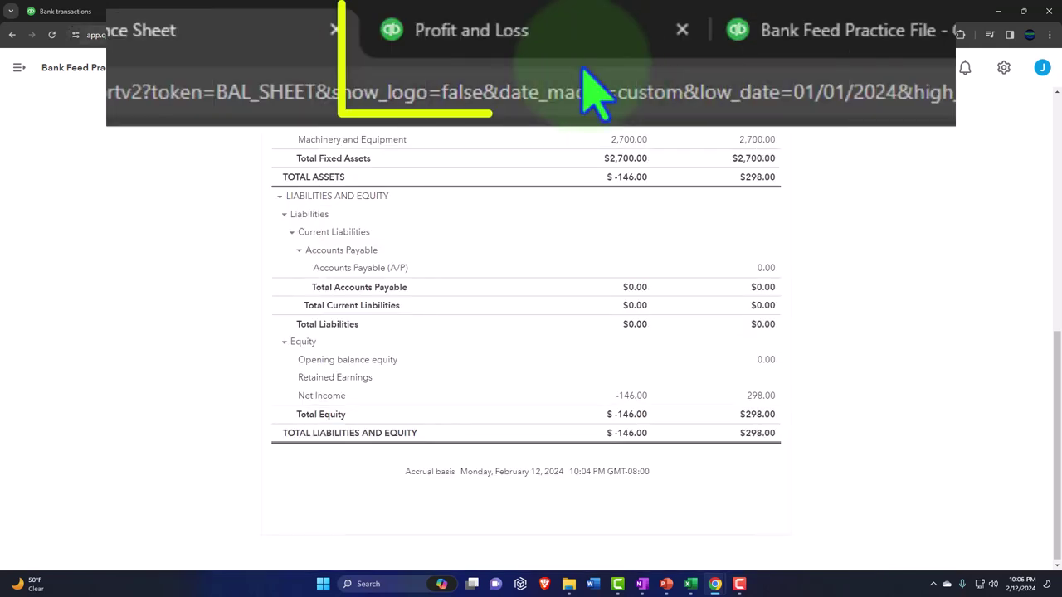
Step: Rerun the Profit and Loss for January to February 2024 and compare its net income with the Balance Sheet's
click(324, 11)
scroll(220, 249, up, 2)
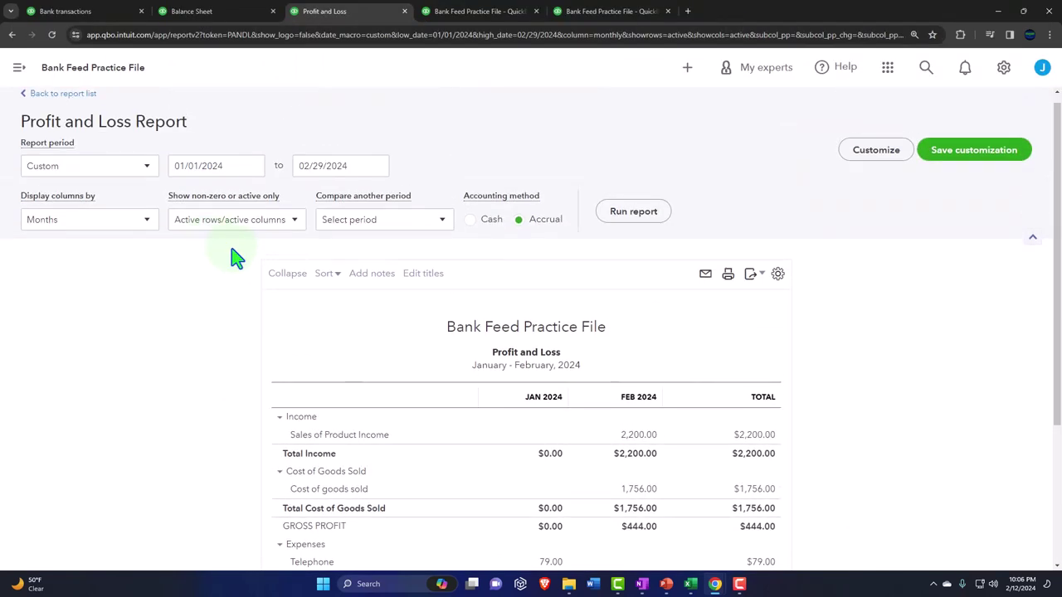
click(630, 218)
scroll(216, 340, down, 2)
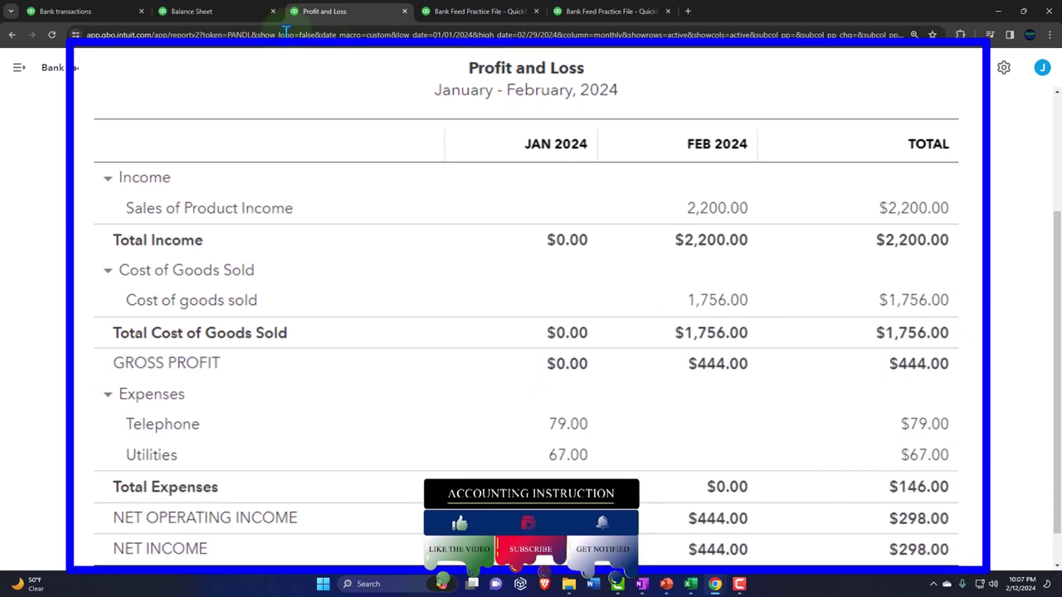
click(236, 13)
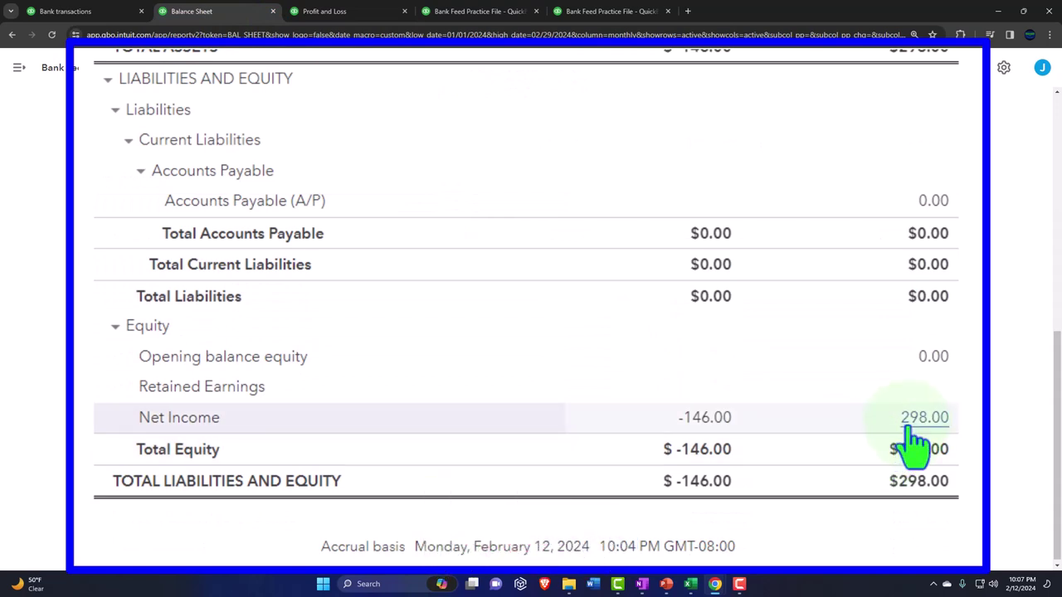
Step: Rerun the Trial Balance as of February 29, 2024 and examine the debit and credit balances for both months
click(484, 12)
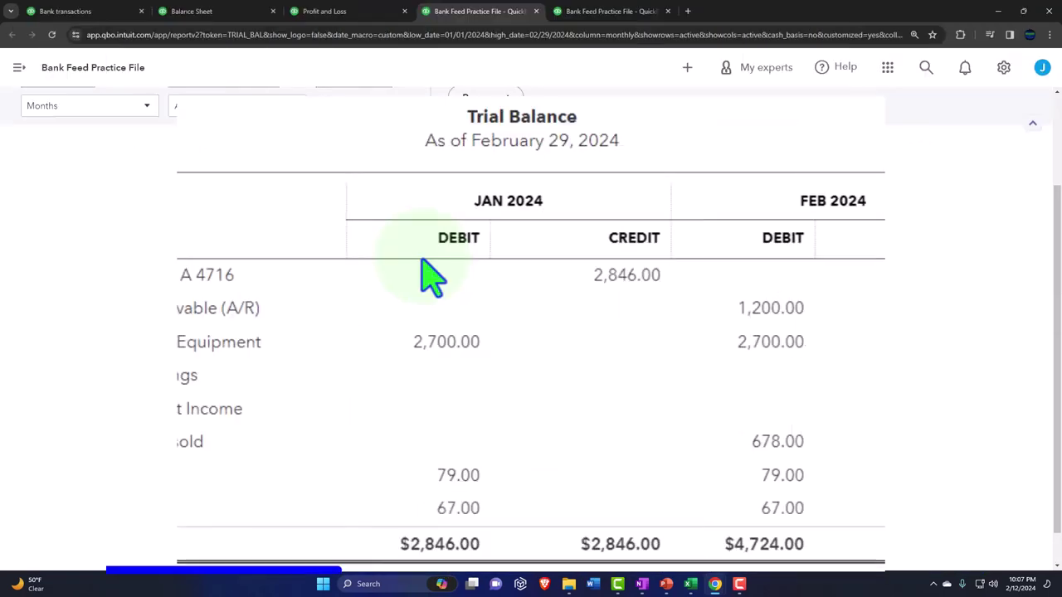
click(481, 233)
scroll(233, 385, down, 2)
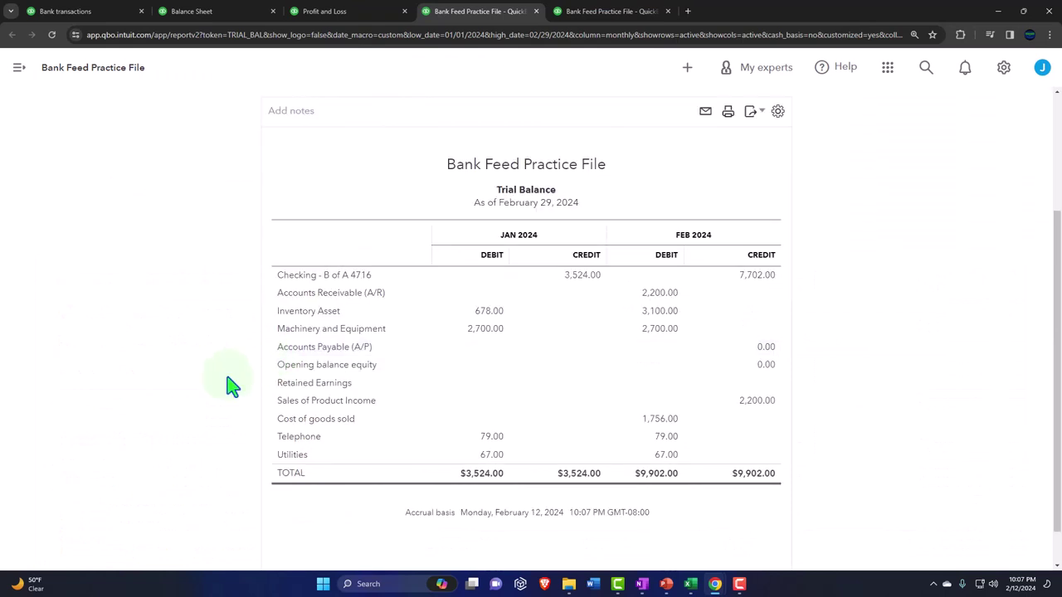
key(ctrl+plus)
key(ctrl+plus)
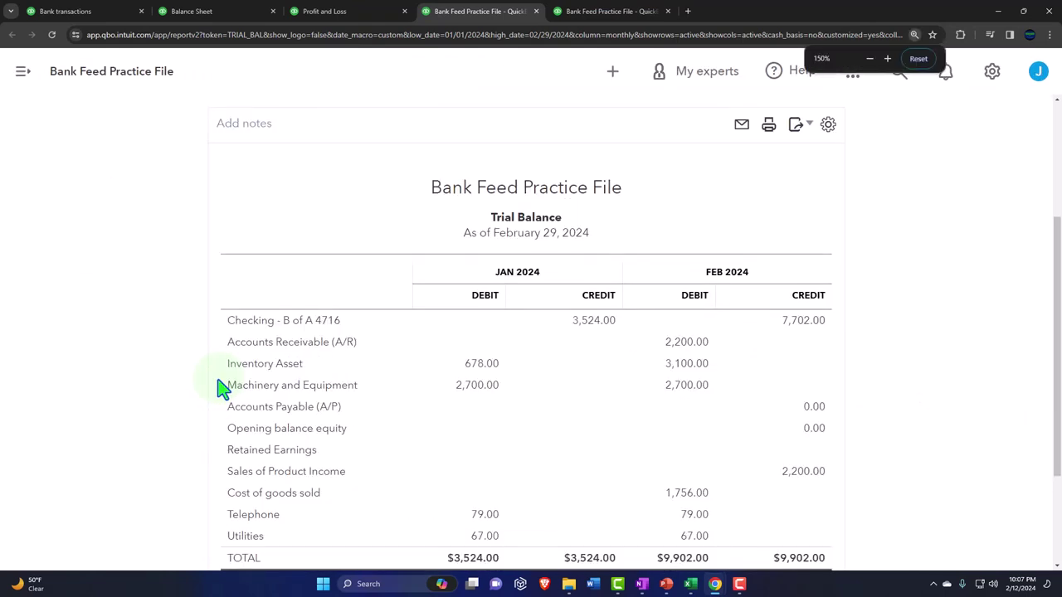
key(super+plus)
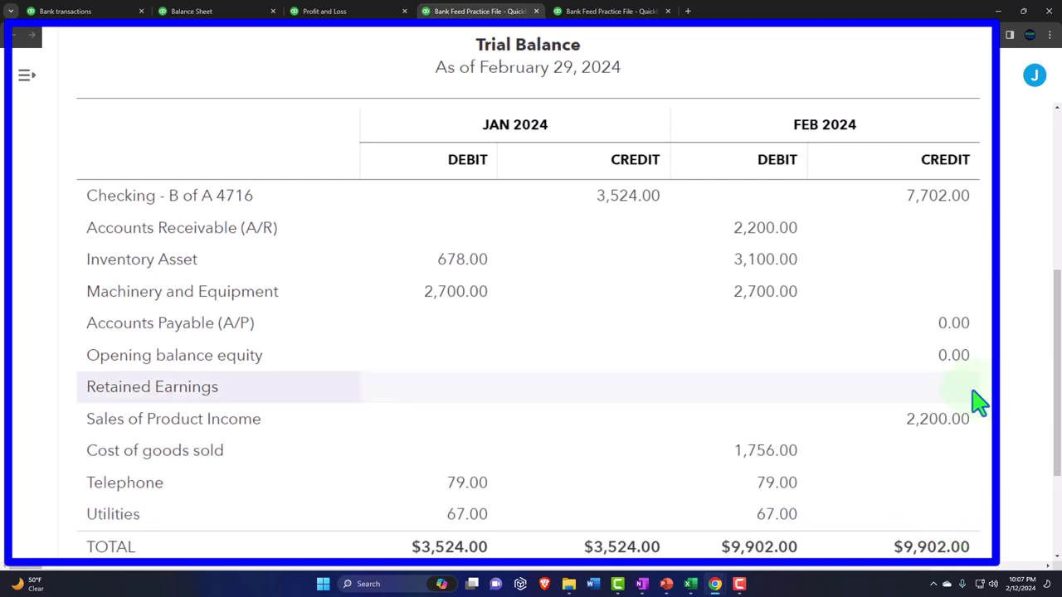
Step: Set the Trial Balance period to 01/01/2025 through 01/01/2025, rerun the report, and check the Retained Earnings rollover
scroll(867, 427, up, 5)
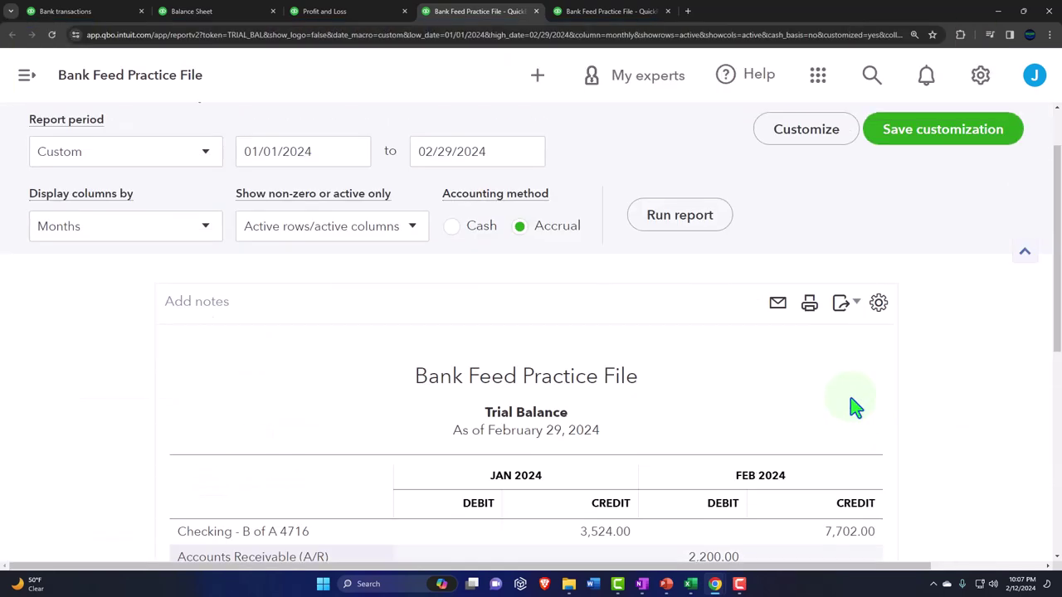
click(339, 237)
text(0)
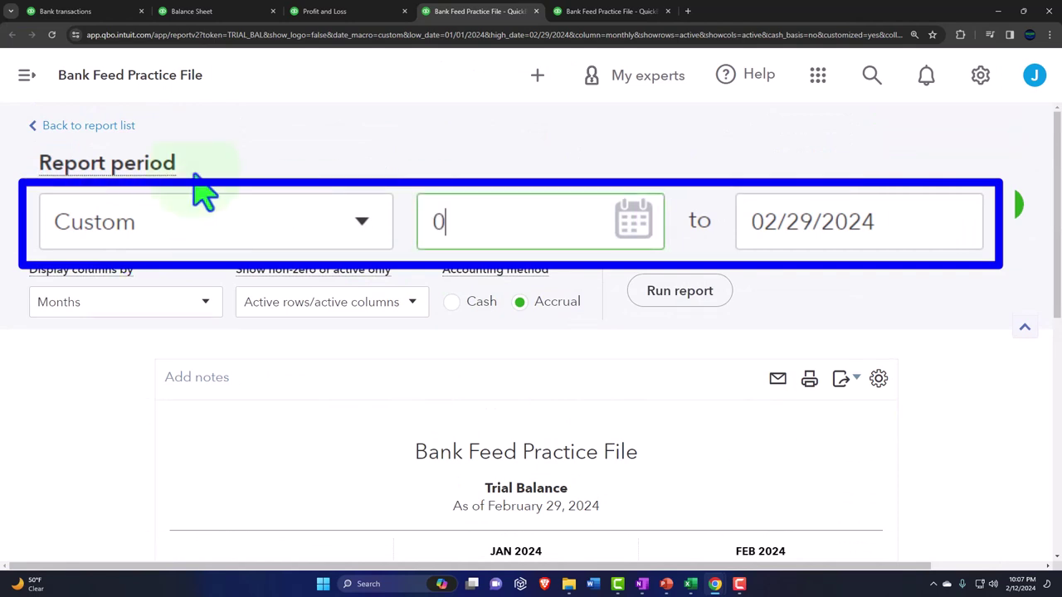
text(1/01/2025)
key(Tab)
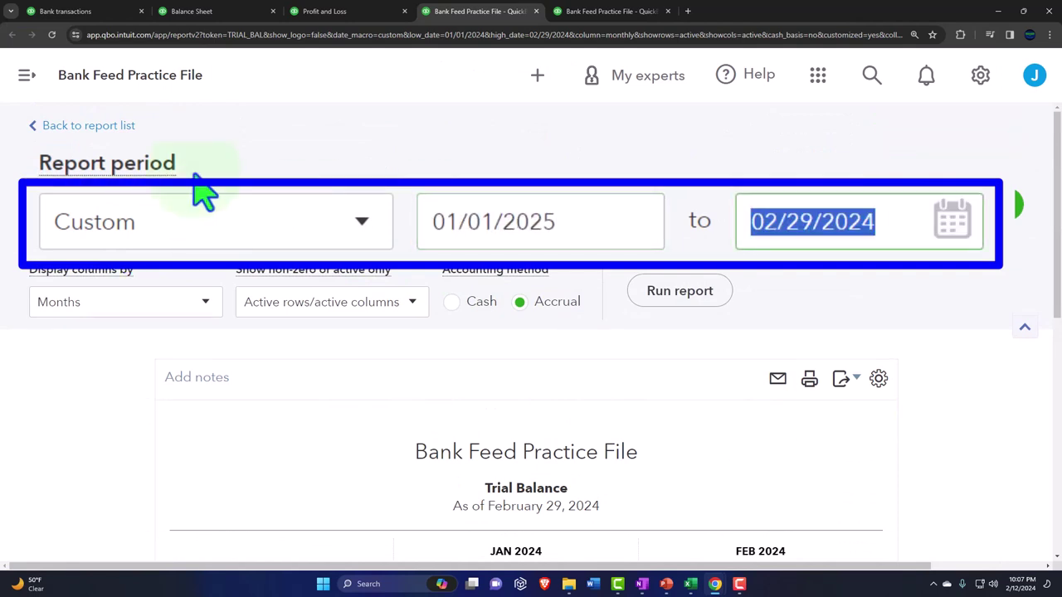
text(010)
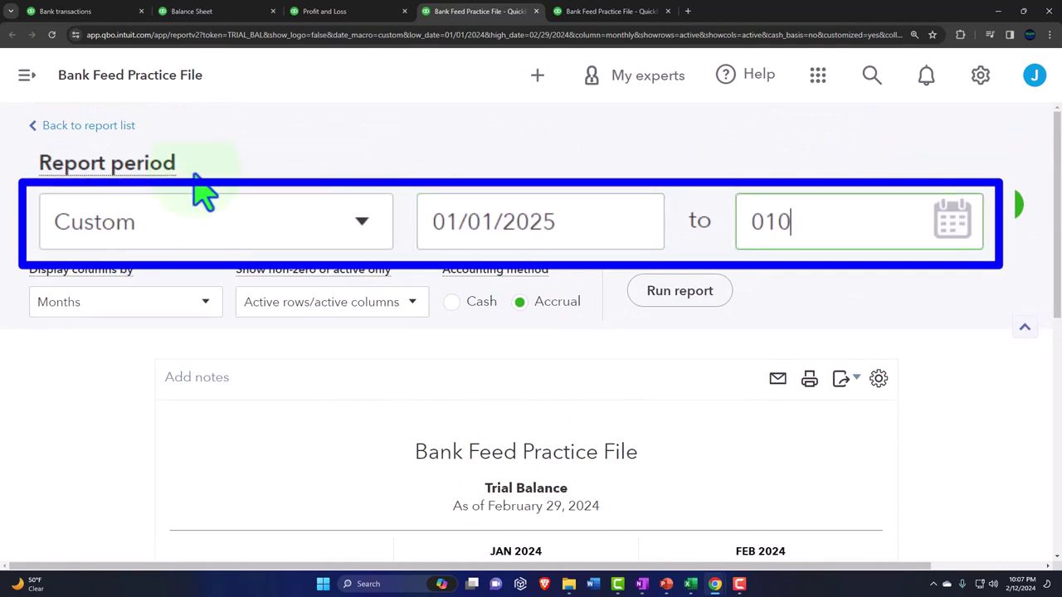
text(22025)
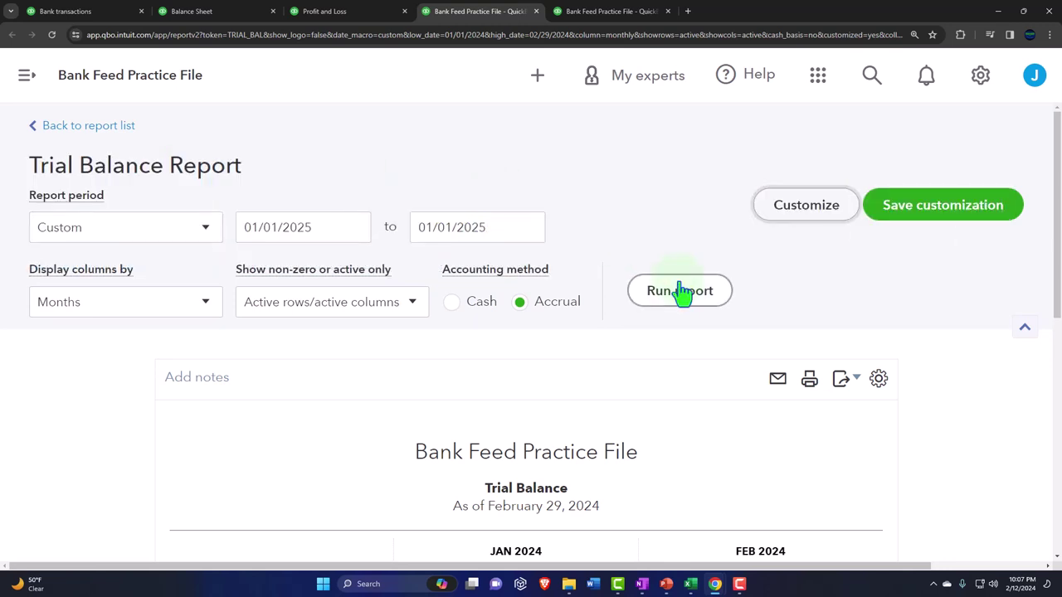
click(680, 291)
scroll(682, 295, down, 5)
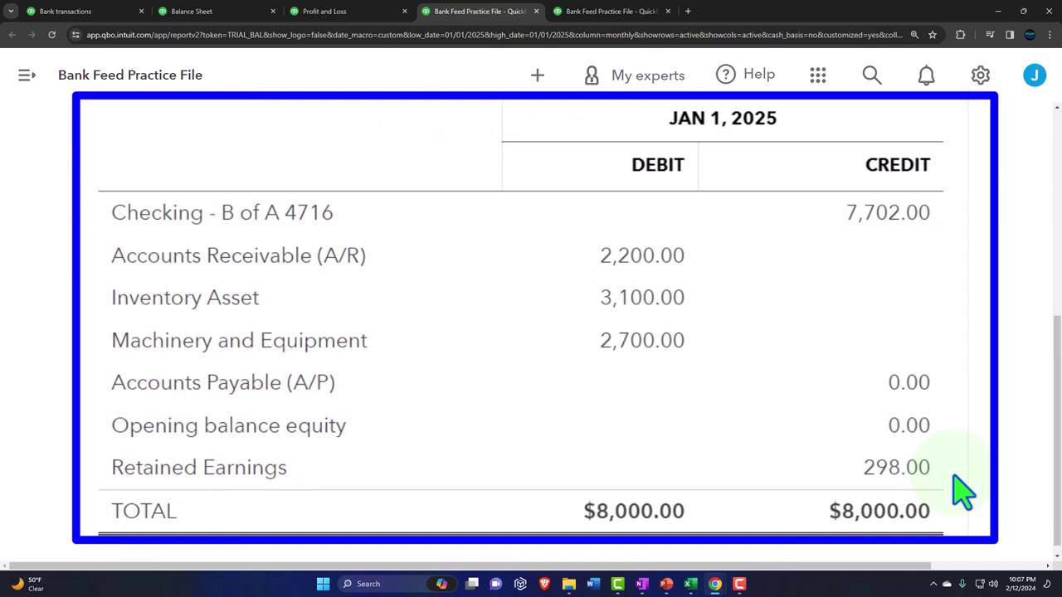
Step: Open the Checking - B of A 4716 transaction detail from the Trial Balance and set its start date to 01/01/2024
scroll(962, 490, up, 5)
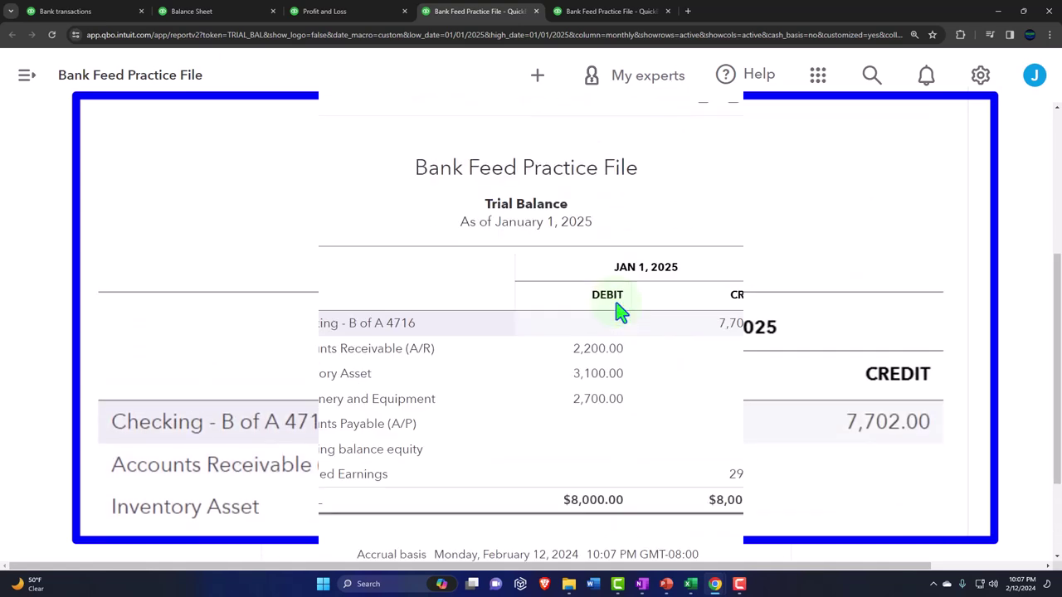
scroll(352, 249, up, 1)
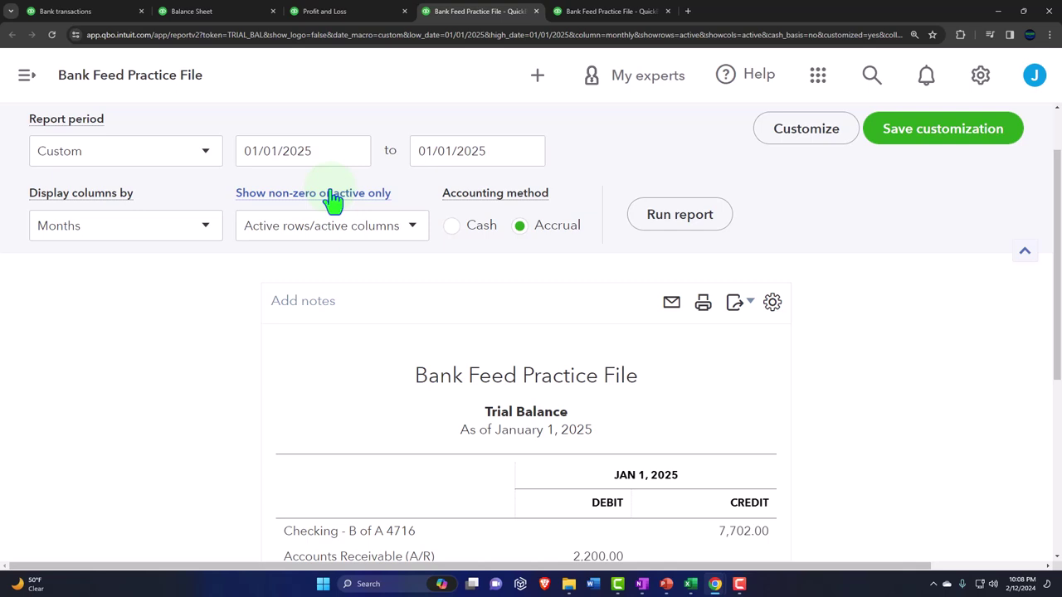
scroll(331, 202, down, 3)
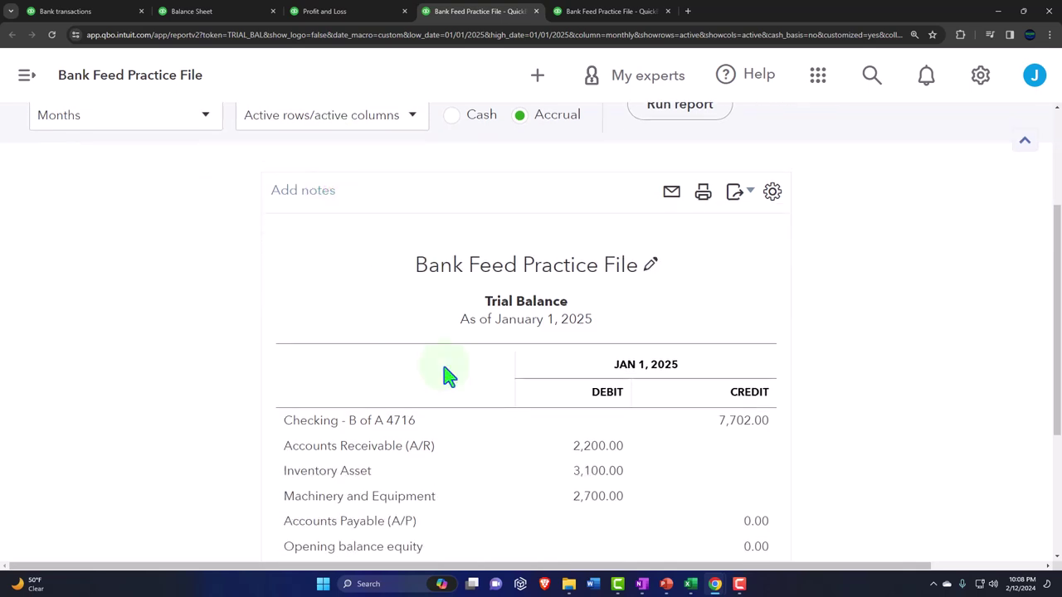
click(883, 340)
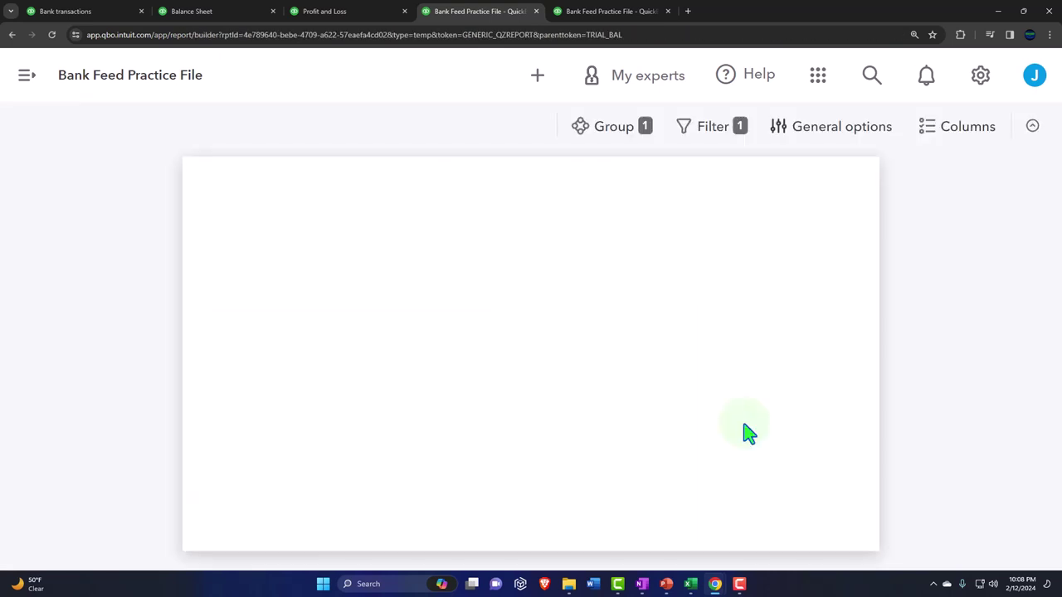
key(ctrl+minus)
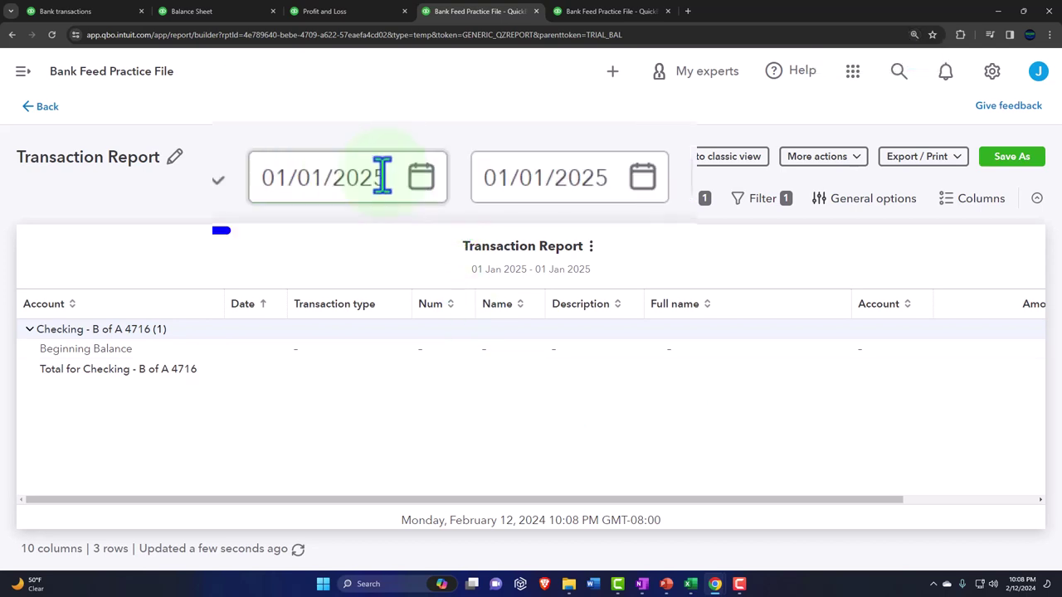
click(455, 198)
click(456, 197)
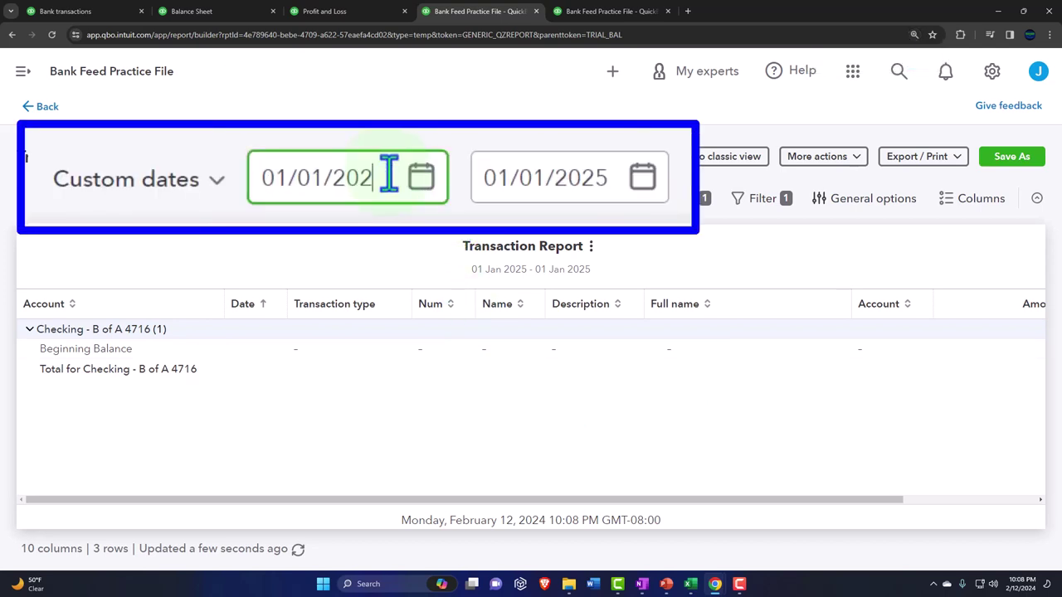
text(4)
key(Tab)
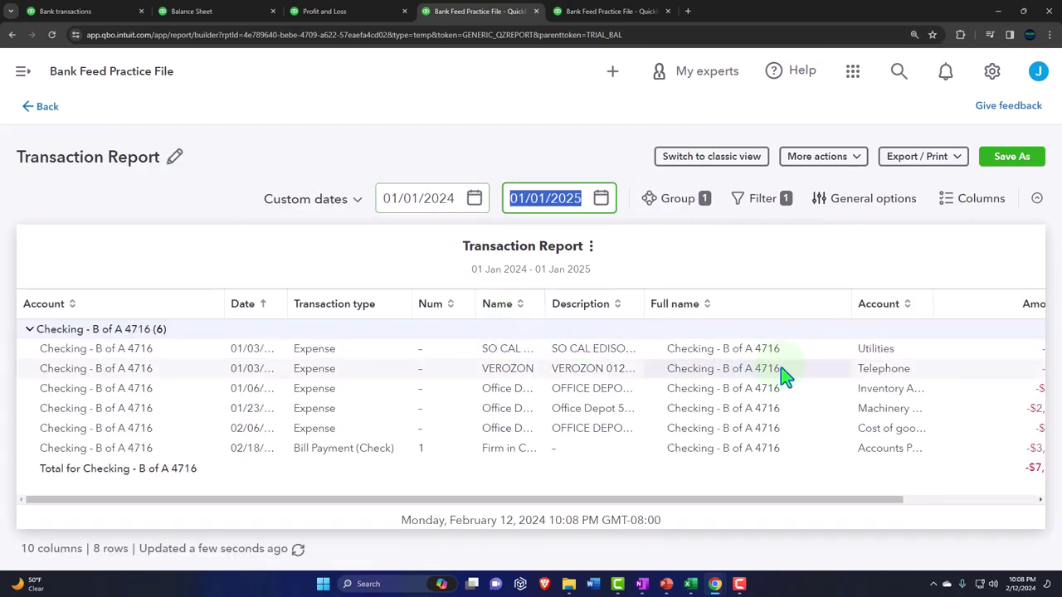
Step: Open the Telephone expense from the checking account's Transaction Report to inspect its source form
key(ctrl+minus)
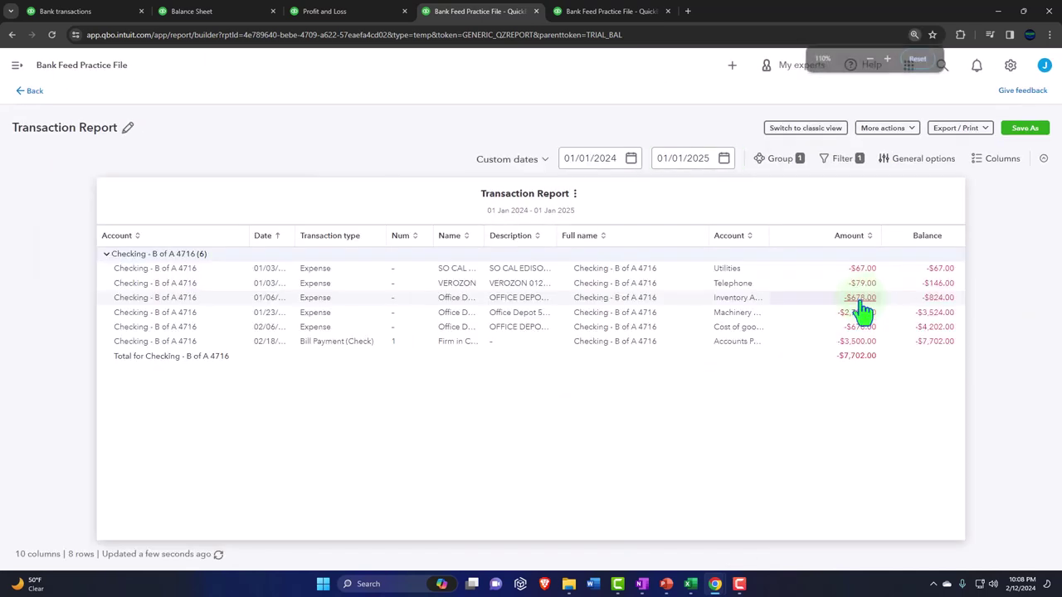
click(861, 283)
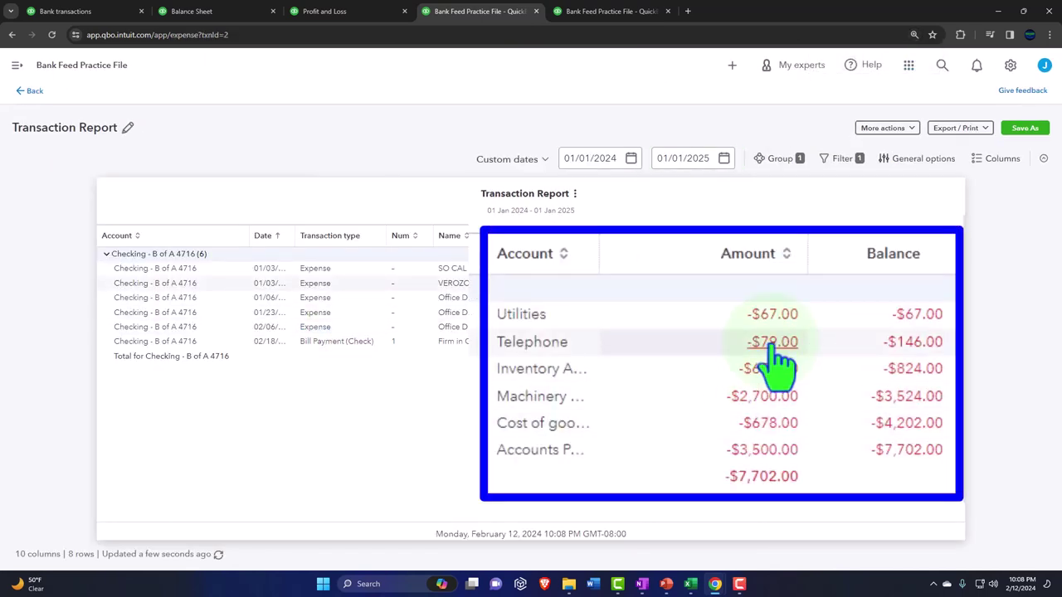